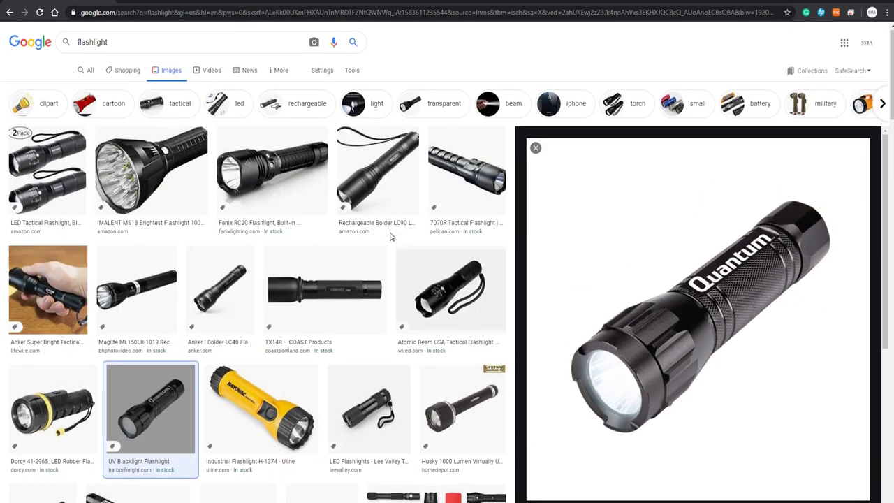
# - Examine the flashlight photos in the image results, comparing their body shapes with the enlarged reference image
pyautogui.scroll(-2, 389, 235)
pyautogui.scroll(2, 353, 242)
pyautogui.scroll(-2, 335, 261)
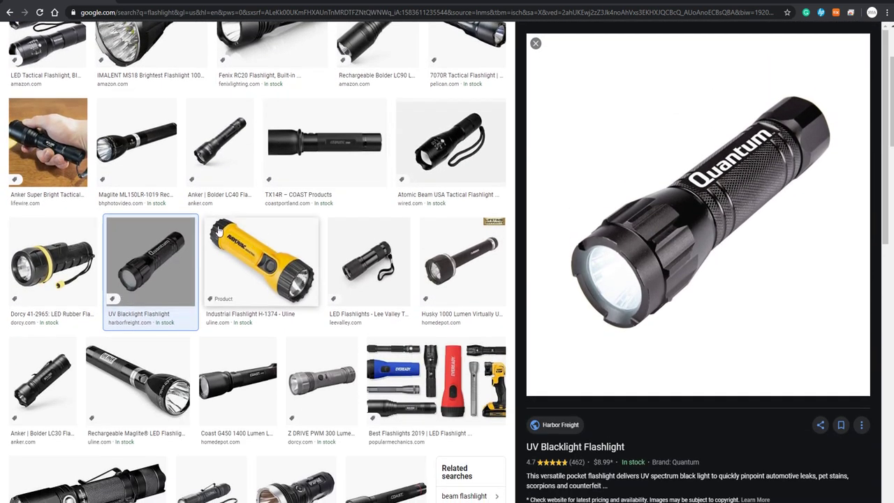
pyautogui.scroll(1, 237, 223)
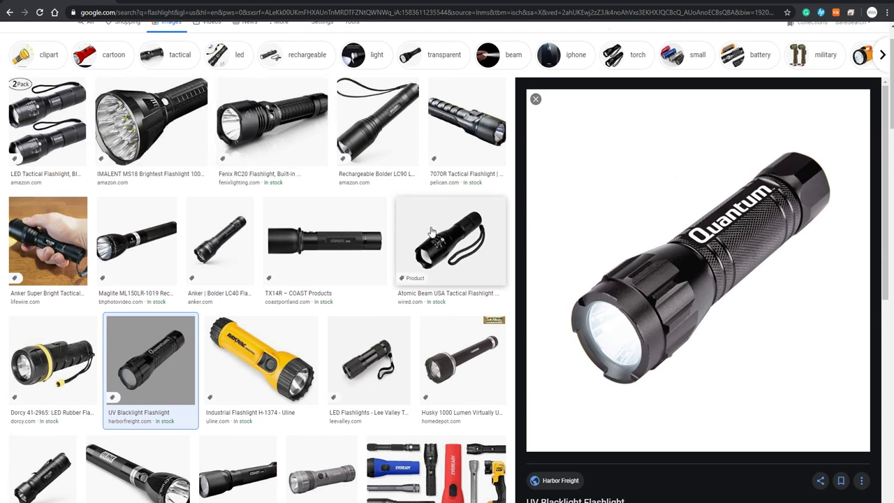
pyautogui.click(432, 231)
pyautogui.click(170, 290)
pyautogui.scroll(1, 406, 236)
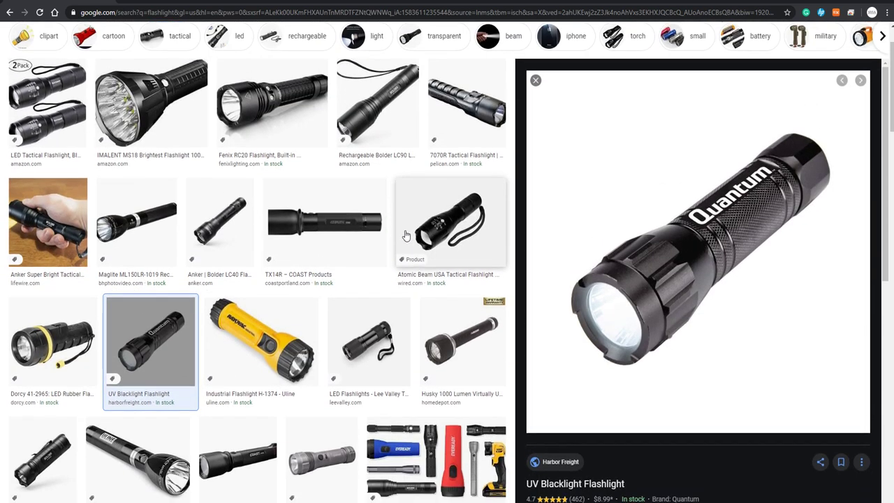
pyautogui.scroll(-1, 405, 234)
pyautogui.scroll(1, 489, 202)
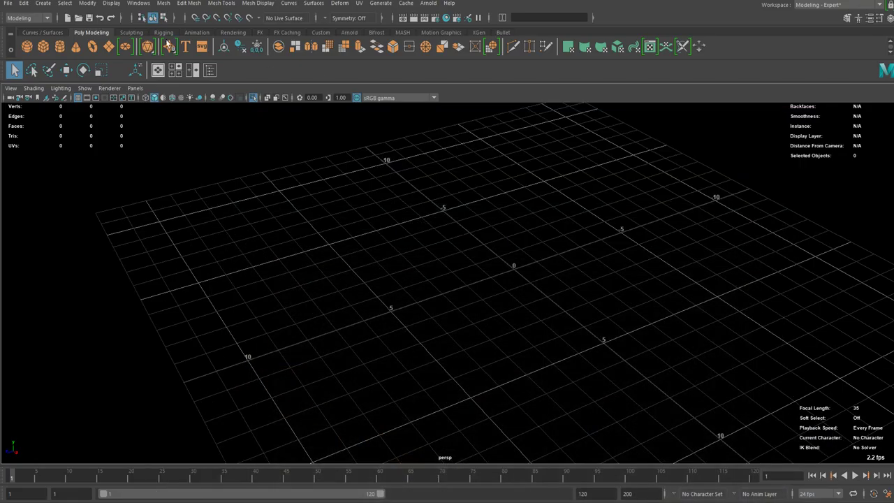
# - In Maya, create a polygon cylinder at the origin and set its Subdivisions Axis to 50
pyautogui.click(43, 47)
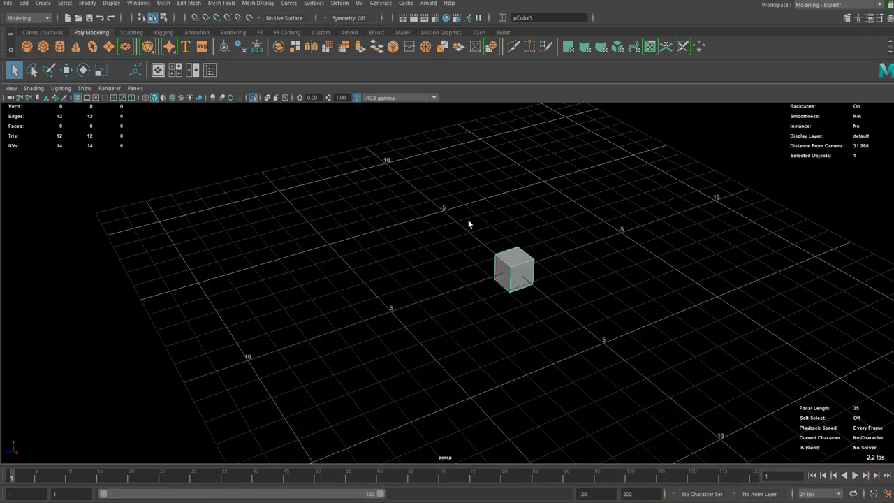
pyautogui.press('Delete')
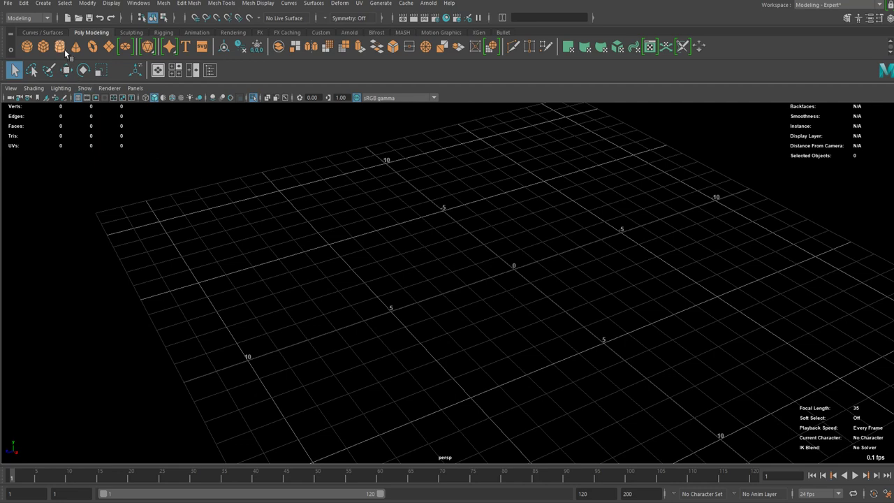
pyautogui.click(64, 48)
pyautogui.scroll(3, 529, 265)
pyautogui.keyDown('alt'); pyautogui.moveTo(551, 282); pyautogui.dragTo(427, 295, button='middle'); pyautogui.keyUp('alt')
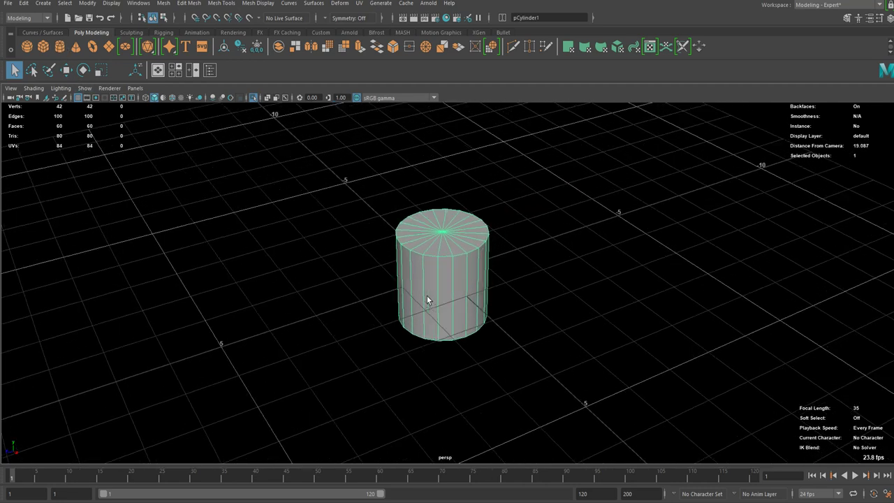
pyautogui.scroll(2, 426, 279)
pyautogui.press('t')
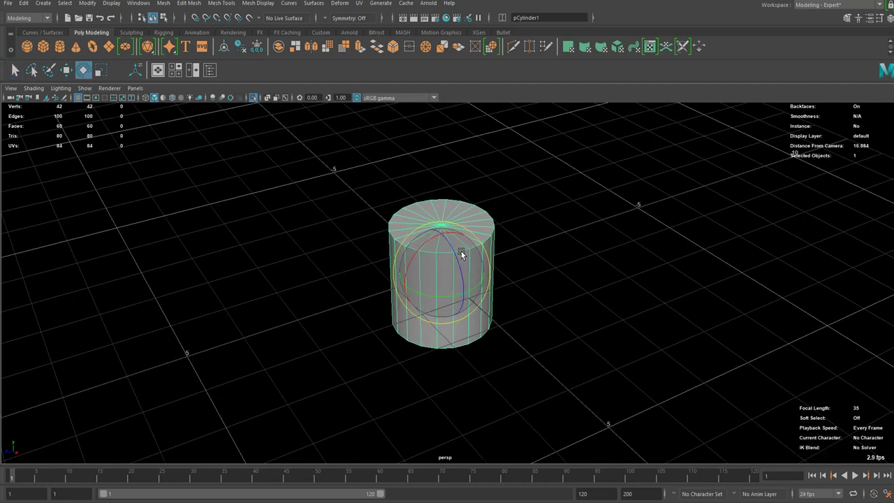
pyautogui.moveTo(471, 344); pyautogui.dragTo(609, 345)
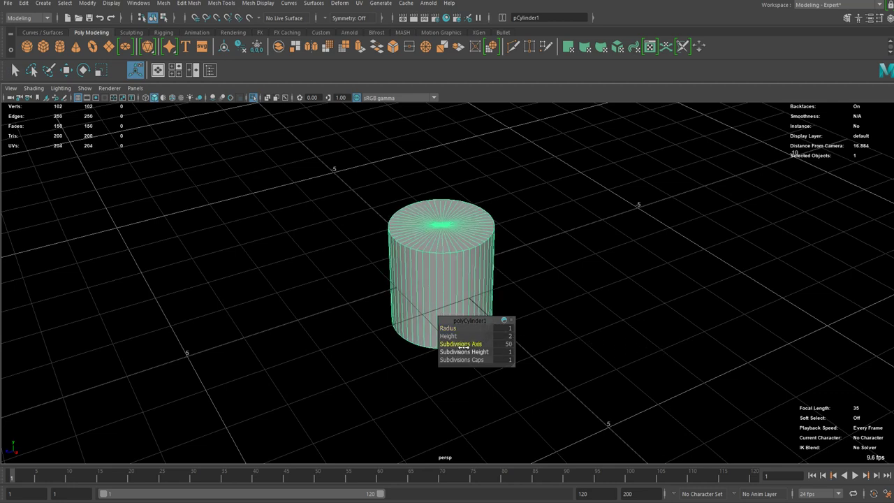
pyautogui.press('q')
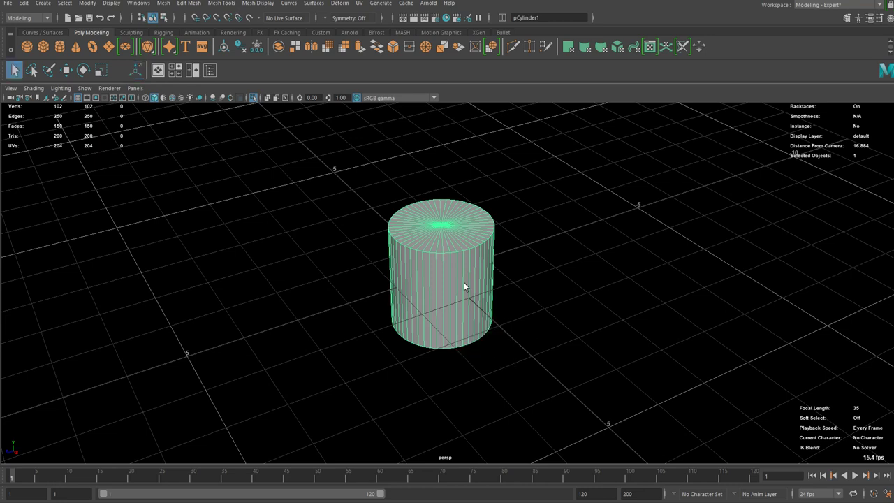
# - Select the triangular faces of both end caps of the cylinder and delete them, leaving an open tube
pyautogui.keyDown('alt'); pyautogui.moveTo(454, 257); pyautogui.dragTo(427, 316); pyautogui.keyUp('alt')
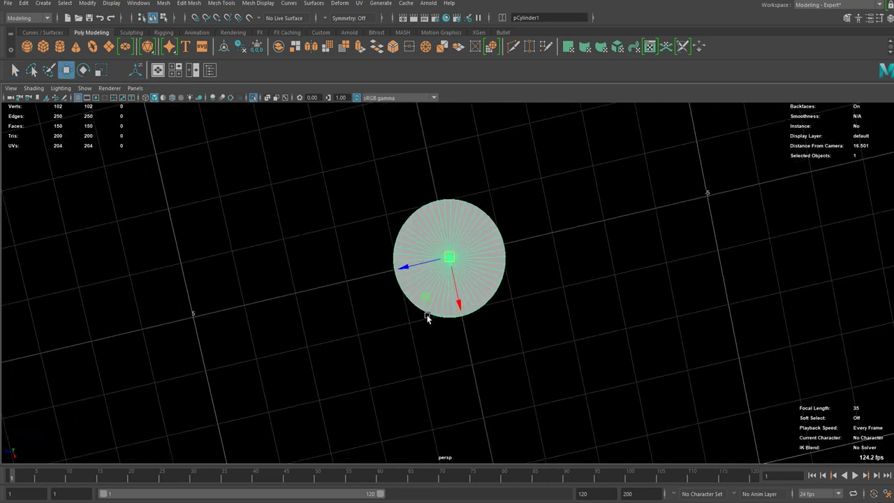
pyautogui.moveTo(447, 250); pyautogui.dragTo(447, 266, button='right')
pyautogui.scroll(5, 451, 259)
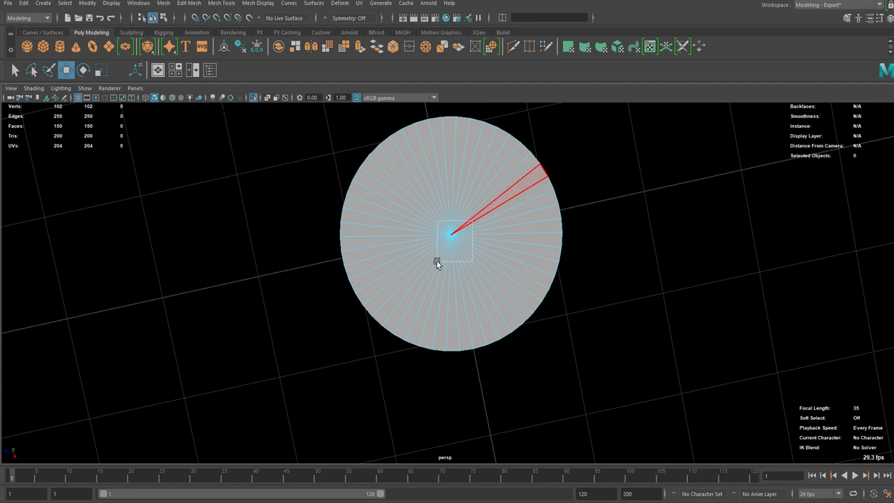
pyautogui.moveTo(437, 263); pyautogui.dragTo(437, 263)
pyautogui.press('Delete')
# - Select all faces of the open tube, rotate it to lie horizontally and stretch it along its length
pyautogui.doubleClick(532, 227)
pyautogui.scroll(-3, 524, 269)
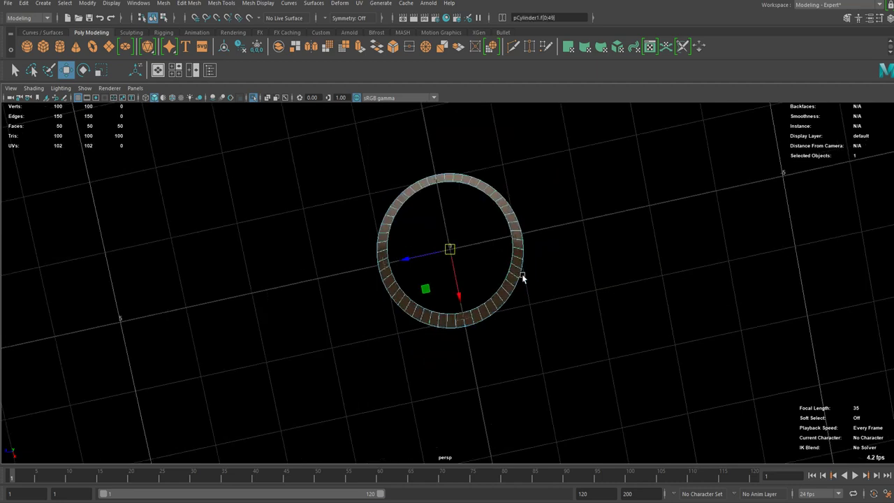
pyautogui.keyDown('alt'); pyautogui.moveTo(523, 274); pyautogui.dragTo(342, 313); pyautogui.keyUp('alt')
pyautogui.press('e')
pyautogui.press('q')
pyautogui.press('r')
# - Extrude the border edge loop at the tube's front end three times, forming a flared cone and two straight head sections
pyautogui.moveTo(304, 250); pyautogui.dragTo(302, 221, button='right')
pyautogui.keyDown('alt'); pyautogui.moveTo(293, 279); pyautogui.dragTo(324, 277, button='middle'); pyautogui.keyUp('alt')
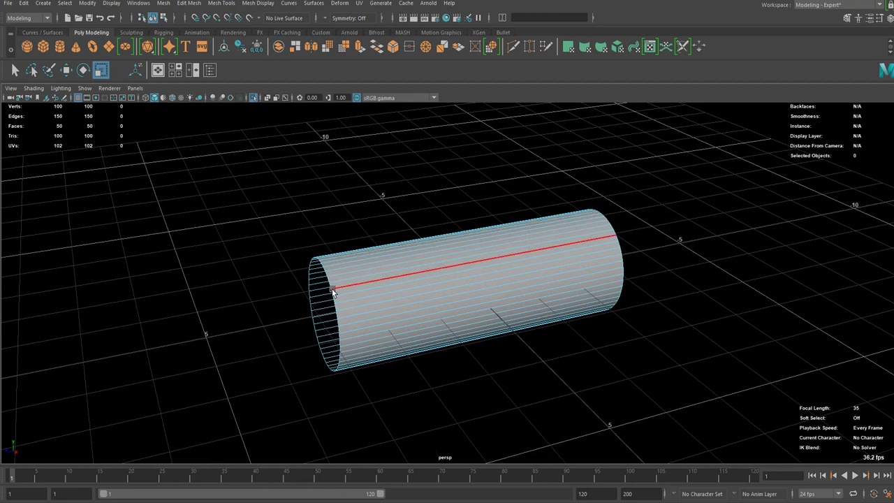
pyautogui.hotkey('ctrl', 'e')
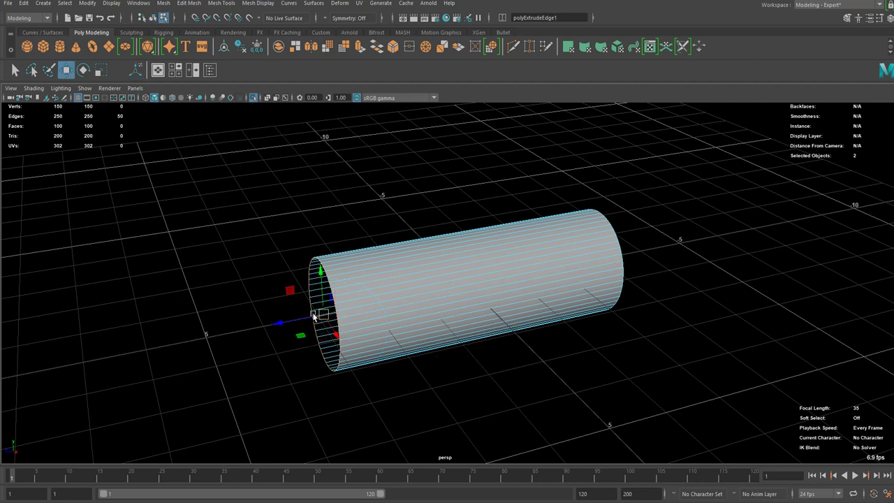
pyautogui.moveTo(286, 319); pyautogui.dragTo(526, 274)
pyautogui.scroll(-2, 301, 324)
pyautogui.hotkey('ctrl', 'e')
pyautogui.press('w')
pyautogui.hotkey('ctrl', 'e')
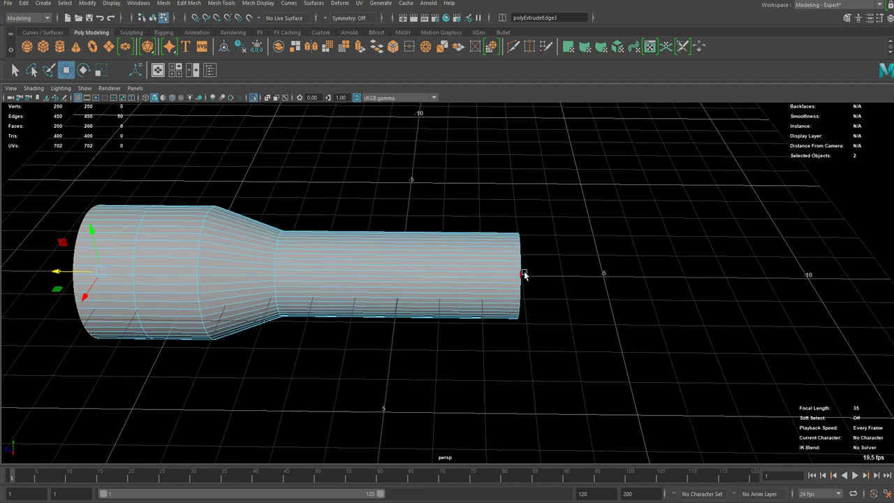
# - Extrude the rear border edges outward into a short flare and again into a straight, wider tail cap
pyautogui.hotkey('ctrl', 'e')
pyautogui.press('w')
pyautogui.press('r')
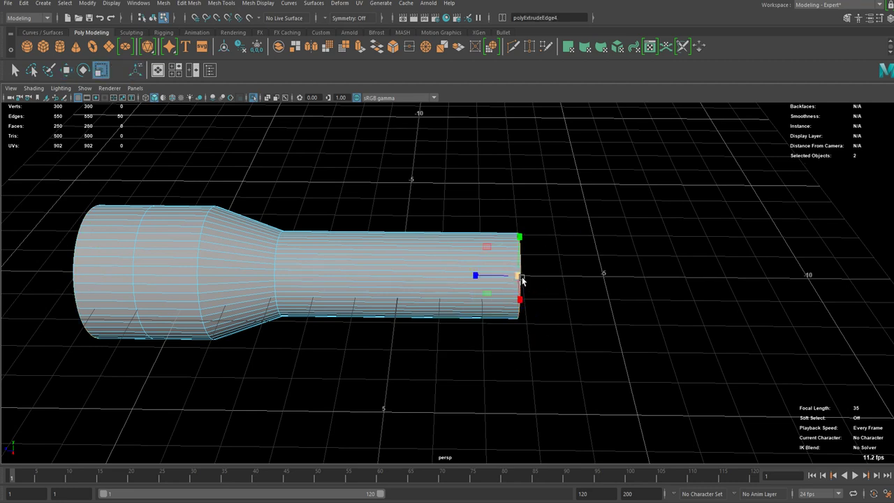
pyautogui.moveTo(495, 277); pyautogui.dragTo(510, 276)
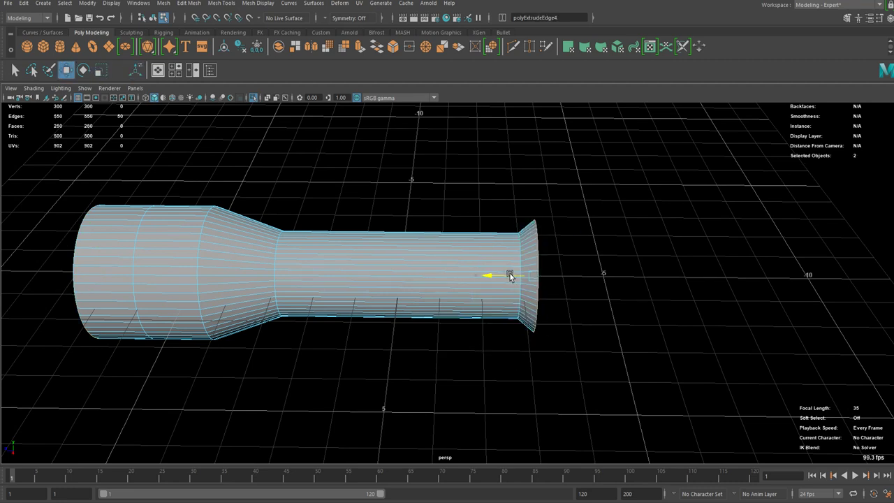
pyautogui.keyDown('shift'); pyautogui.moveTo(512, 277); pyautogui.dragTo(461, 323, button='right'); pyautogui.keyUp('shift')
pyautogui.moveTo(503, 274); pyautogui.dragTo(454, 269)
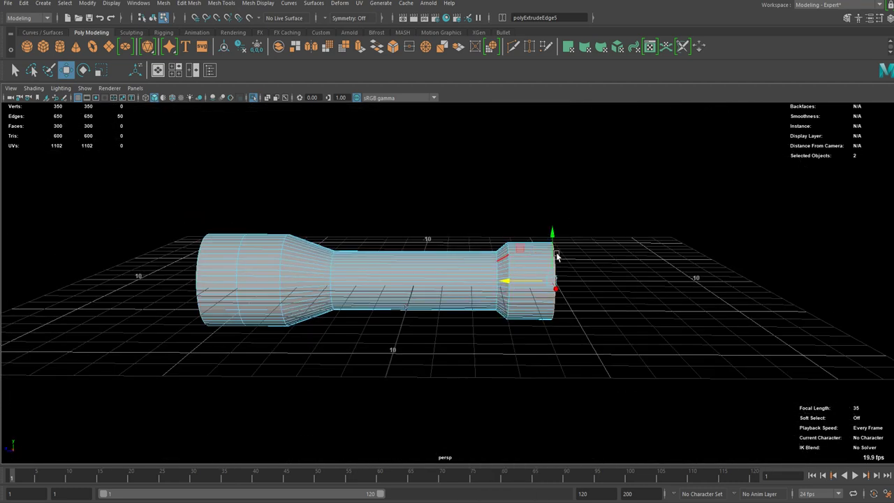
pyautogui.moveTo(510, 321); pyautogui.dragTo(501, 312)
pyautogui.moveTo(499, 280)
pyautogui.mouseDown()
pyautogui.moveTo(508, 285)
pyautogui.moveTo(500, 282)
pyautogui.mouseUp()
# - Select the face ring of the middle body, return to object mode and inspect the flashlight's proportions from several sides
pyautogui.click(462, 285)
pyautogui.keyDown('shift'); pyautogui.doubleClick(460, 290); pyautogui.keyUp('shift')
pyautogui.keyDown('alt'); pyautogui.moveTo(419, 326); pyautogui.dragTo(389, 346); pyautogui.keyUp('alt')
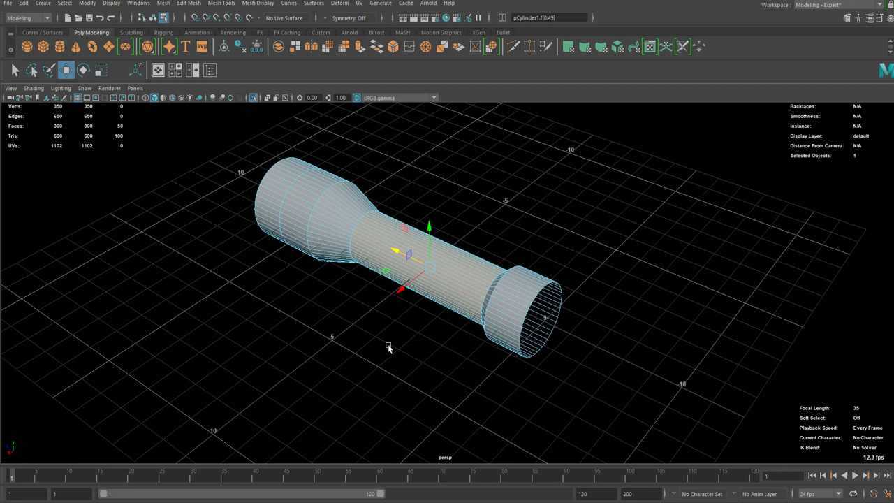
pyautogui.keyDown('alt'); pyautogui.moveTo(409, 284); pyautogui.dragTo(509, 253); pyautogui.keyUp('alt')
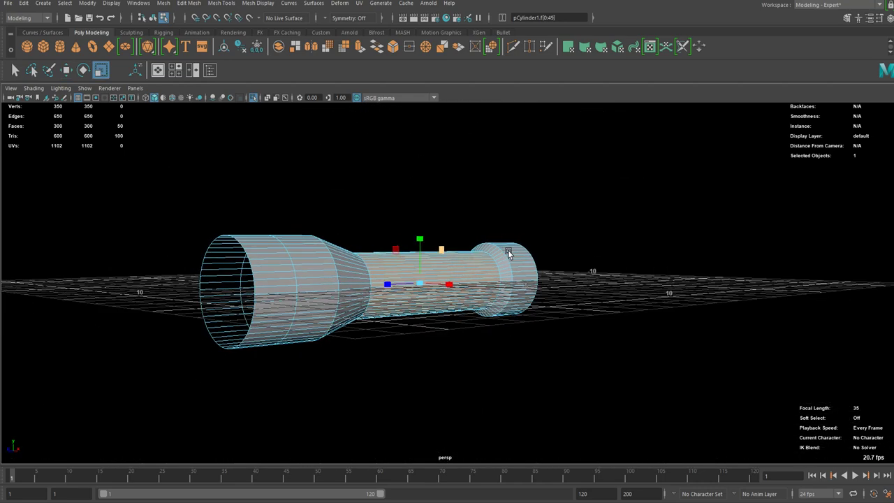
pyautogui.moveTo(466, 252); pyautogui.dragTo(514, 236, button='right')
pyautogui.keyDown('alt'); pyautogui.moveTo(565, 241); pyautogui.dragTo(479, 258); pyautogui.keyUp('alt')
pyautogui.scroll(3, 479, 258)
pyautogui.scroll(-4, 470, 263)
pyautogui.keyDown('alt'); pyautogui.moveTo(550, 256); pyautogui.dragTo(584, 253, button='middle'); pyautogui.keyUp('alt')
pyautogui.scroll(3, 585, 254)
pyautogui.keyDown('alt'); pyautogui.moveTo(585, 253); pyautogui.dragTo(468, 276); pyautogui.keyUp('alt')
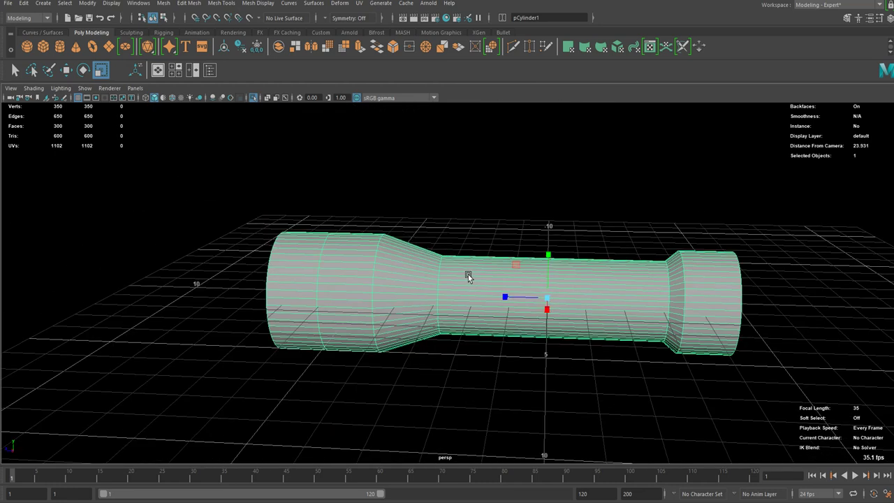
# - Select the two front face rings of the head and scale them slightly shorter lengthwise, returning to object mode
pyautogui.moveTo(443, 256); pyautogui.dragTo(443, 275, button='right')
pyautogui.keyDown('alt'); pyautogui.moveTo(442, 275); pyautogui.dragTo(507, 251); pyautogui.keyUp('alt')
pyautogui.moveTo(431, 218); pyautogui.dragTo(370, 357)
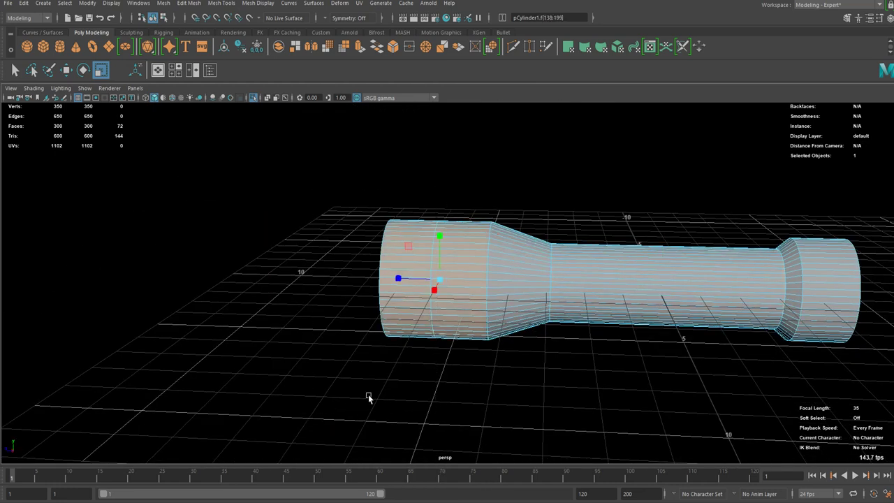
pyautogui.keyDown('alt'); pyautogui.moveTo(367, 397); pyautogui.dragTo(406, 377); pyautogui.keyUp('alt')
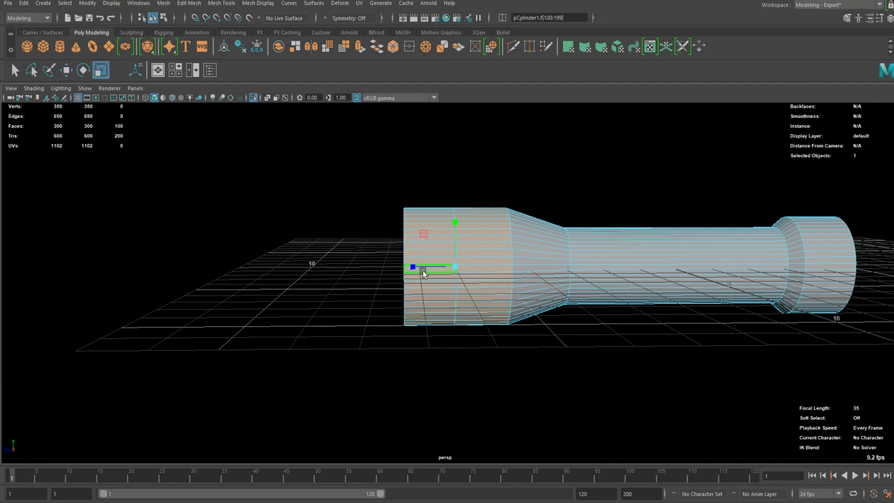
pyautogui.click(433, 268)
pyautogui.hotkey('ctrl', 'z')
pyautogui.press('w')
pyautogui.press('r')
pyautogui.moveTo(412, 267); pyautogui.dragTo(418, 266)
pyautogui.press('w')
pyautogui.click(603, 360)
pyautogui.moveTo(589, 251); pyautogui.dragTo(626, 219, button='right')
# - With Multi-Cut, insert an edge loop around the middle of the body and one centred in each half
pyautogui.keyDown('alt'); pyautogui.moveTo(700, 249); pyautogui.dragTo(557, 301); pyautogui.keyUp('alt')
pyautogui.keyDown('alt'); pyautogui.moveTo(557, 301); pyautogui.dragTo(440, 250, button='middle'); pyautogui.keyUp('alt')
pyautogui.scroll(5, 440, 249)
pyautogui.keyDown('alt'); pyautogui.moveTo(393, 302); pyautogui.dragTo(417, 234); pyautogui.keyUp('alt')
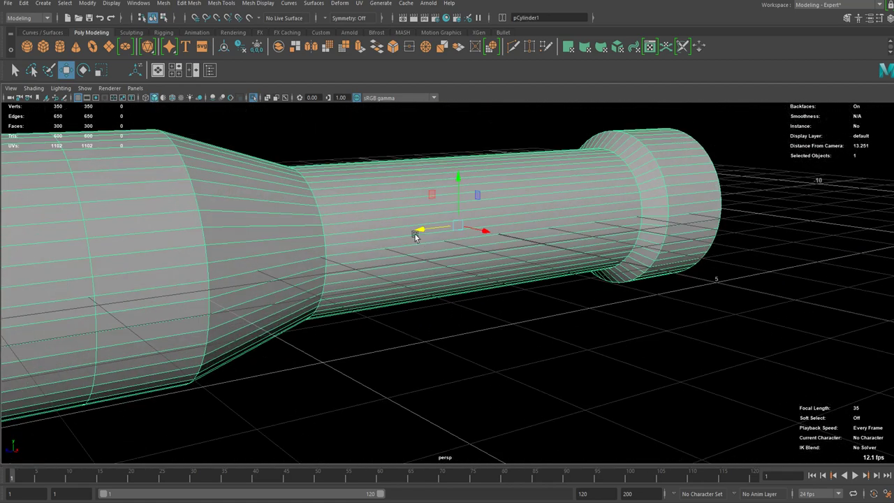
pyautogui.keyDown('alt'); pyautogui.moveTo(417, 234); pyautogui.dragTo(390, 279, button='middle'); pyautogui.keyUp('alt')
pyautogui.keyDown('alt'); pyautogui.moveTo(389, 280); pyautogui.dragTo(396, 260); pyautogui.keyUp('alt')
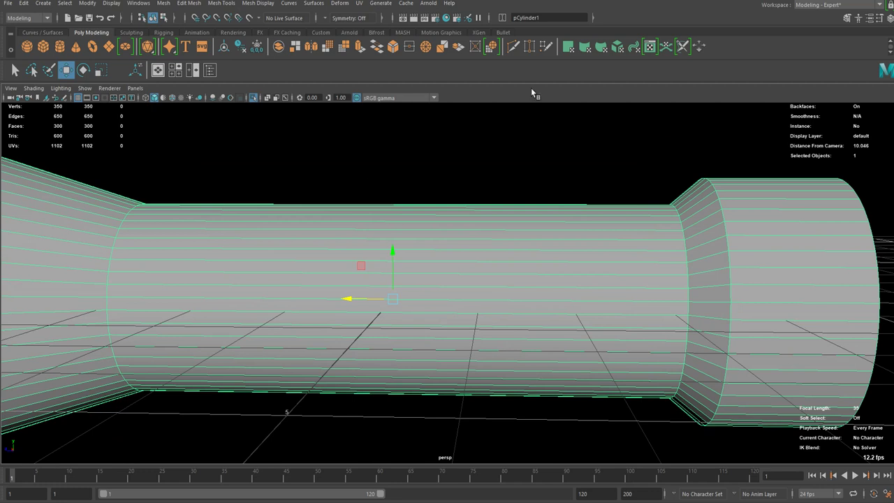
pyautogui.scroll(1, 434, 311)
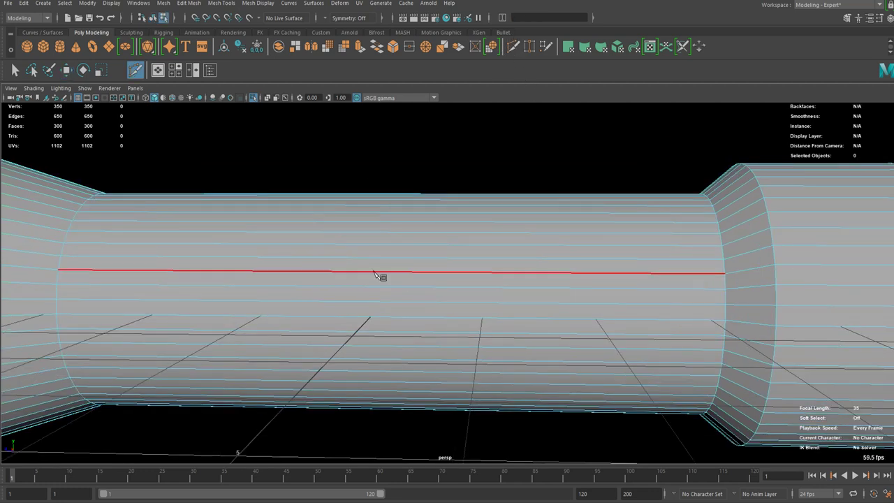
pyautogui.keyDown('ctrl'); pyautogui.click(386, 261); pyautogui.keyUp('ctrl')
pyautogui.keyDown('ctrl'); pyautogui.middleClick(282, 243); pyautogui.keyUp('ctrl')
pyautogui.keyDown('ctrl'); pyautogui.middleClick(574, 241); pyautogui.keyUp('ctrl')
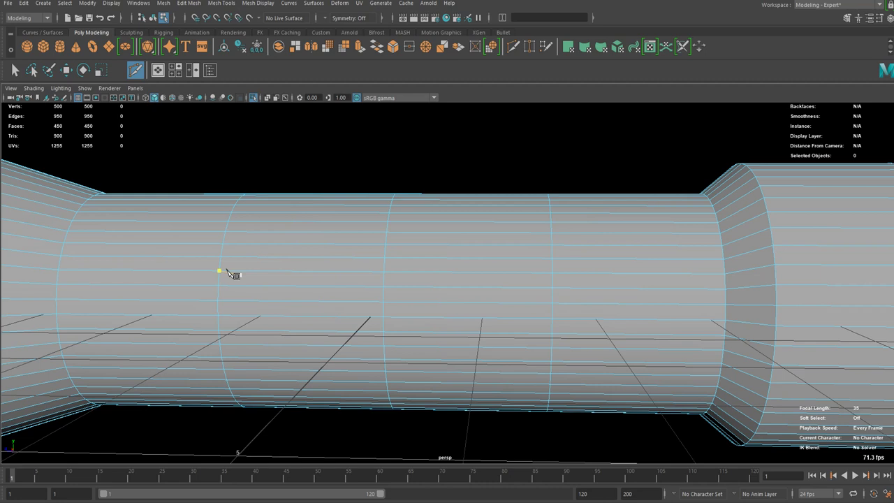
# - Leave Multi-Cut and delete the middle edge loop of the body, keeping the two outer loops
pyautogui.keyDown('alt'); pyautogui.moveTo(383, 243); pyautogui.dragTo(471, 234, button='middle'); pyautogui.keyUp('alt')
pyautogui.click(307, 247)
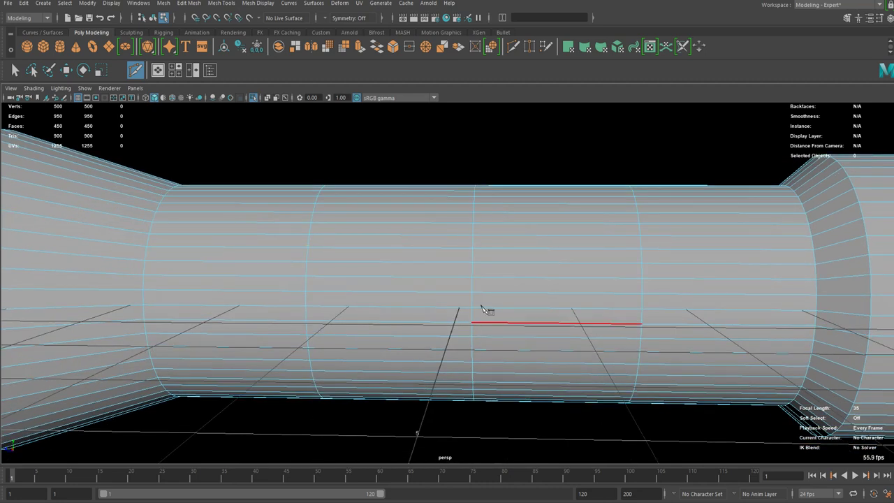
pyautogui.keyDown('alt'); pyautogui.moveTo(469, 285); pyautogui.dragTo(503, 304); pyautogui.keyUp('alt')
pyautogui.scroll(3, 460, 280)
pyautogui.keyDown('alt'); pyautogui.moveTo(491, 253); pyautogui.dragTo(487, 249); pyautogui.keyUp('alt')
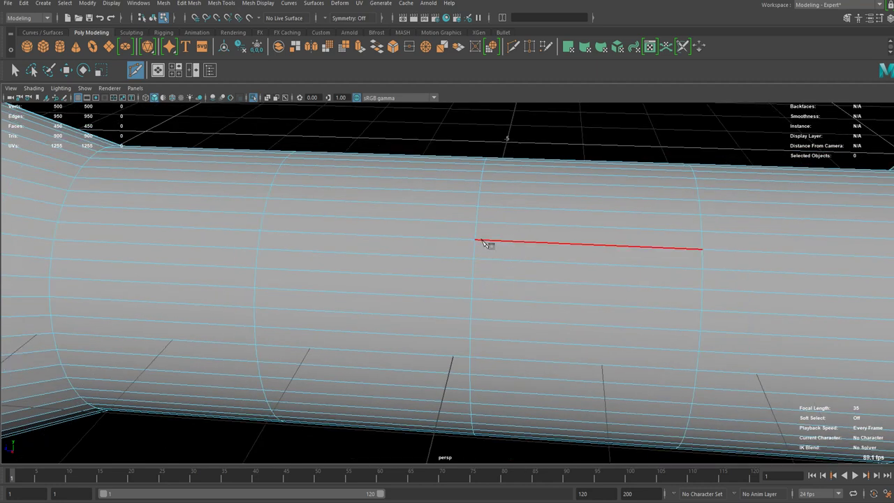
pyautogui.scroll(-2, 467, 282)
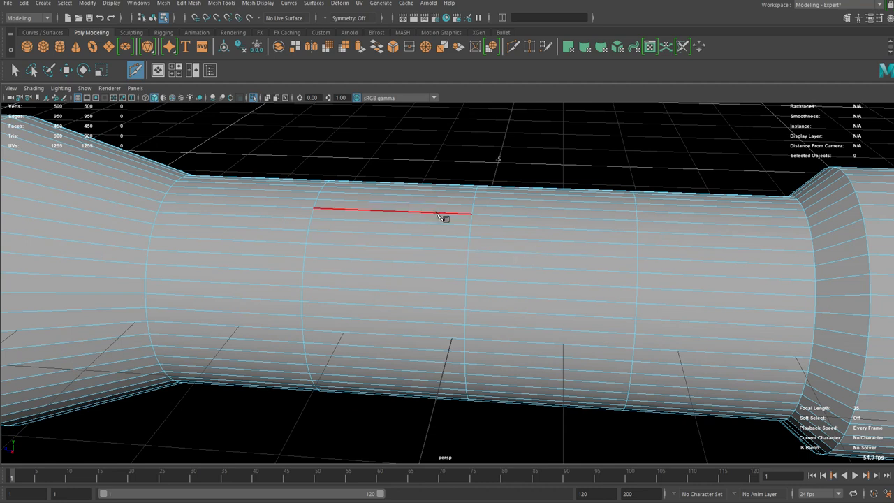
pyautogui.moveTo(469, 233); pyautogui.dragTo(473, 242, button='right')
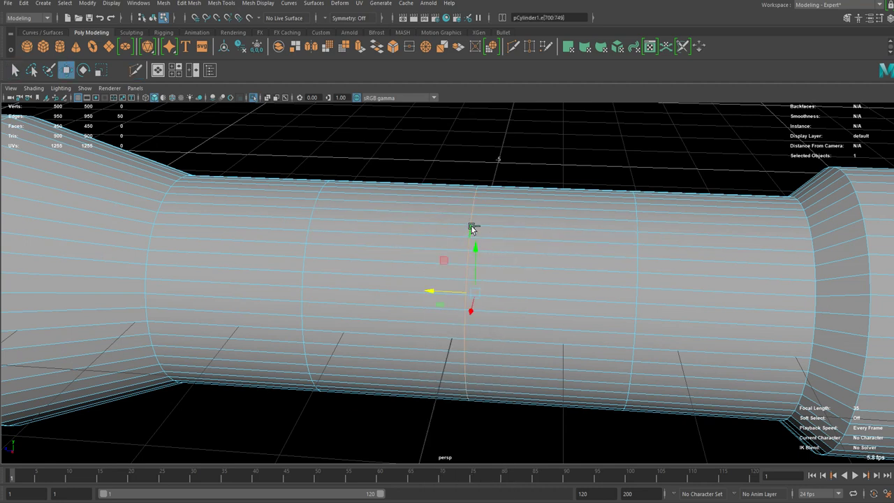
# - In face mode, select the central strip of faces between the two body loops, on both the top and the underside
pyautogui.moveTo(281, 226); pyautogui.dragTo(273, 246, button='right')
pyautogui.keyDown('alt'); pyautogui.moveTo(273, 247); pyautogui.dragTo(316, 312); pyautogui.keyUp('alt')
pyautogui.press('space')
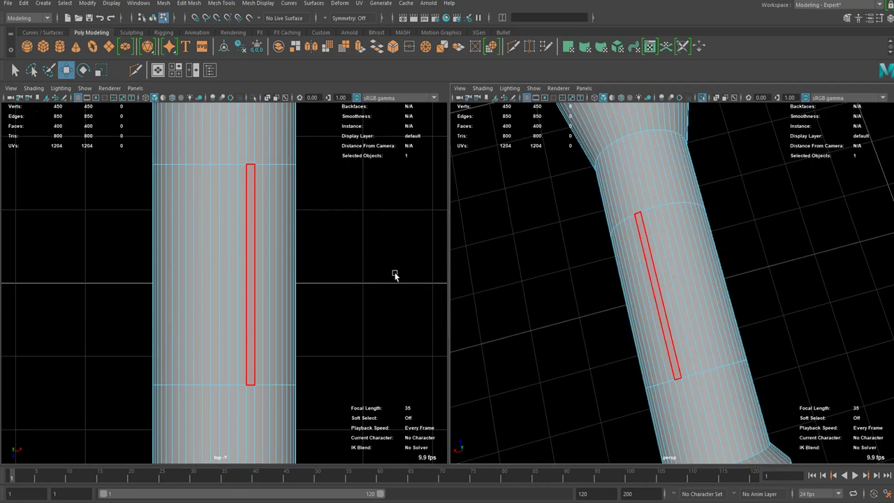
pyautogui.scroll(-2, 232, 241)
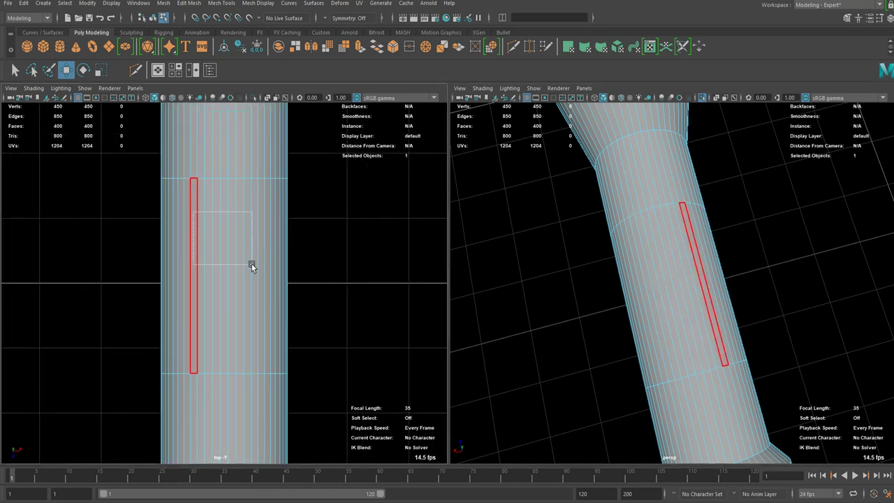
pyautogui.moveTo(251, 266); pyautogui.dragTo(250, 262)
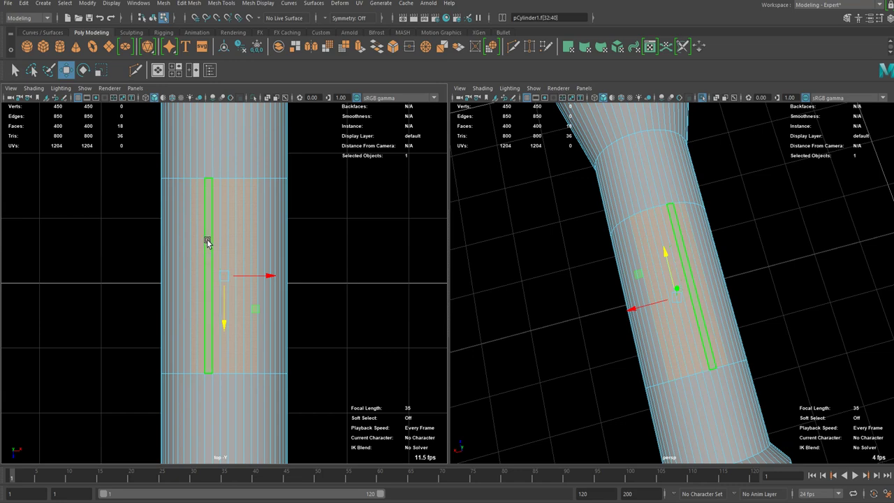
# - Extrude the selected top and underside face strips of the body in place
pyautogui.press('space')
pyautogui.keyDown('alt'); pyautogui.moveTo(567, 314); pyautogui.dragTo(620, 266); pyautogui.keyUp('alt')
pyautogui.keyDown('alt'); pyautogui.moveTo(510, 265); pyautogui.dragTo(404, 311); pyautogui.keyUp('alt')
pyautogui.keyDown('alt'); pyautogui.moveTo(472, 320); pyautogui.dragTo(538, 285); pyautogui.keyUp('alt')
pyautogui.hotkey('ctrl', 'e')
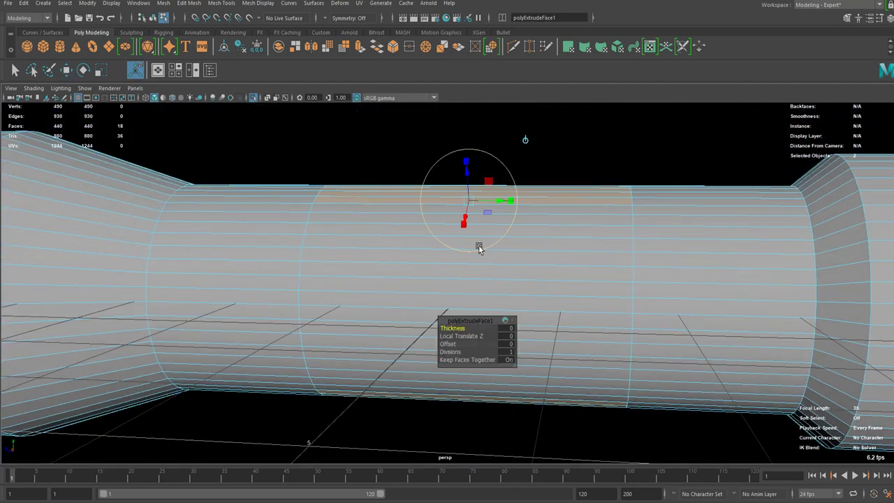
pyautogui.moveTo(476, 251); pyautogui.dragTo(486, 306)
# - Select only the nine top strip faces, scale them flat vertically and lower them level with the strip's side edges
pyautogui.click(393, 261)
pyautogui.keyDown('shift'); pyautogui.doubleClick(495, 243); pyautogui.keyUp('shift')
pyautogui.press('w')
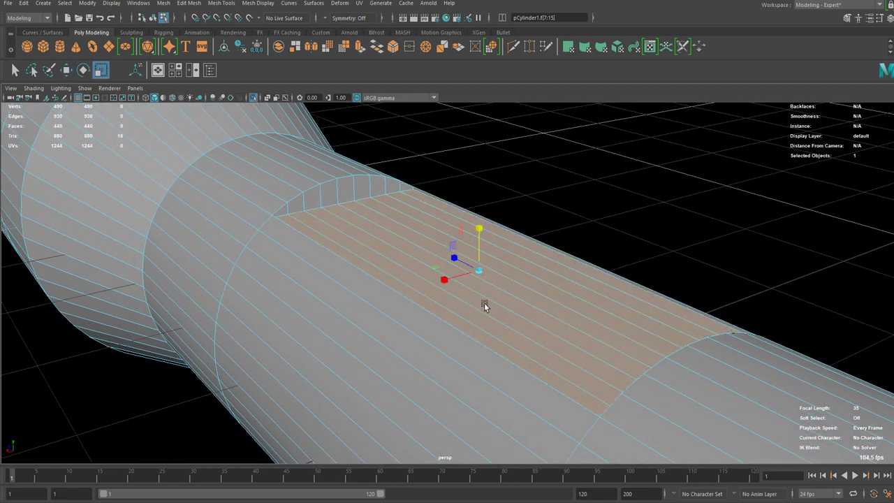
pyautogui.moveTo(475, 253); pyautogui.dragTo(421, 186)
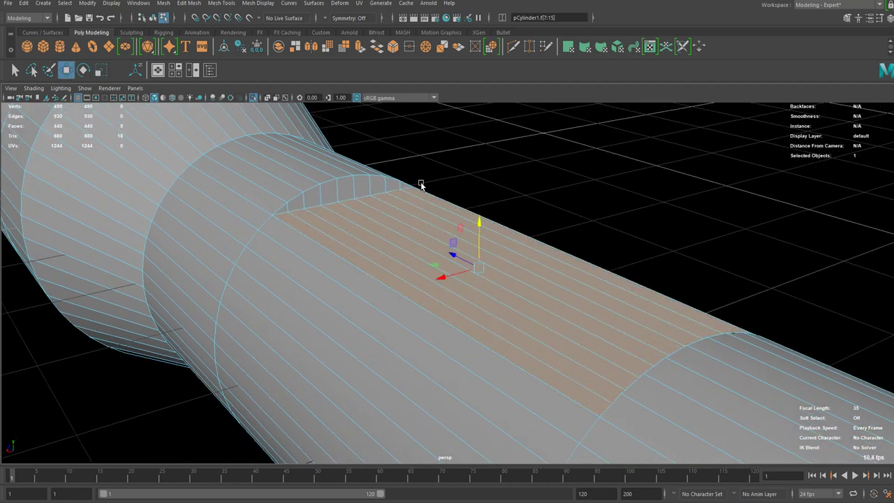
# - Select the nine underside strip faces, scale them flat vertically and vertex-snap them level with the recess corner
pyautogui.keyDown('alt'); pyautogui.moveTo(495, 389); pyautogui.dragTo(441, 257); pyautogui.keyUp('alt')
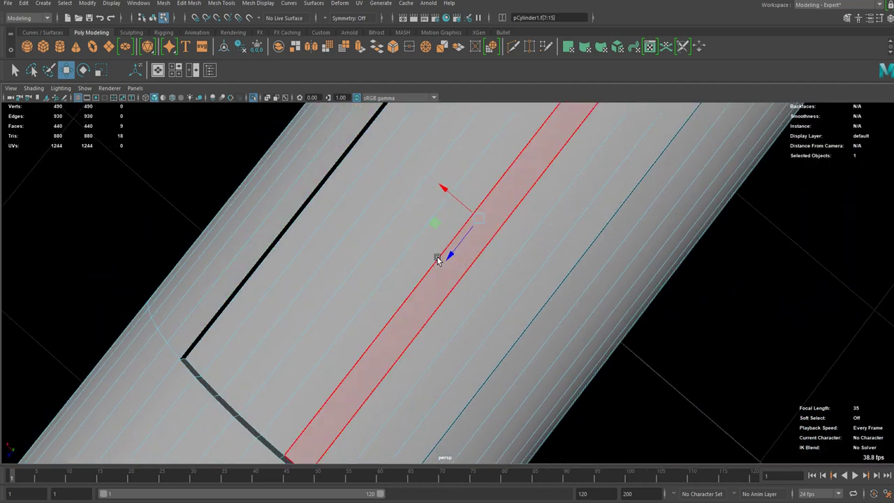
pyautogui.click(316, 223)
pyautogui.keyDown('alt'); pyautogui.moveTo(495, 319); pyautogui.dragTo(415, 287); pyautogui.keyUp('alt')
pyautogui.keyDown('shift'); pyautogui.doubleClick(404, 322); pyautogui.keyUp('shift')
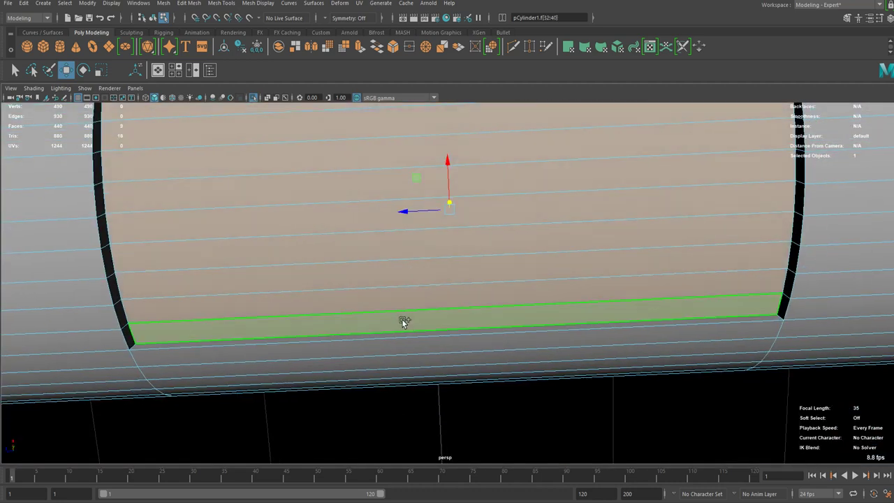
pyautogui.keyDown('alt'); pyautogui.moveTo(404, 321); pyautogui.dragTo(448, 356); pyautogui.keyUp('alt')
pyautogui.moveTo(524, 351); pyautogui.dragTo(527, 406)
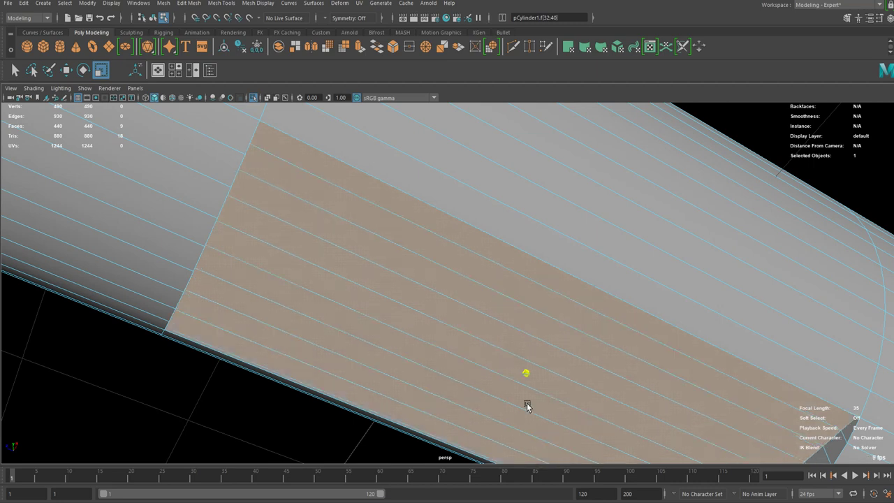
pyautogui.press('w')
pyautogui.press('v')
pyautogui.moveTo(523, 342); pyautogui.dragTo(850, 428)
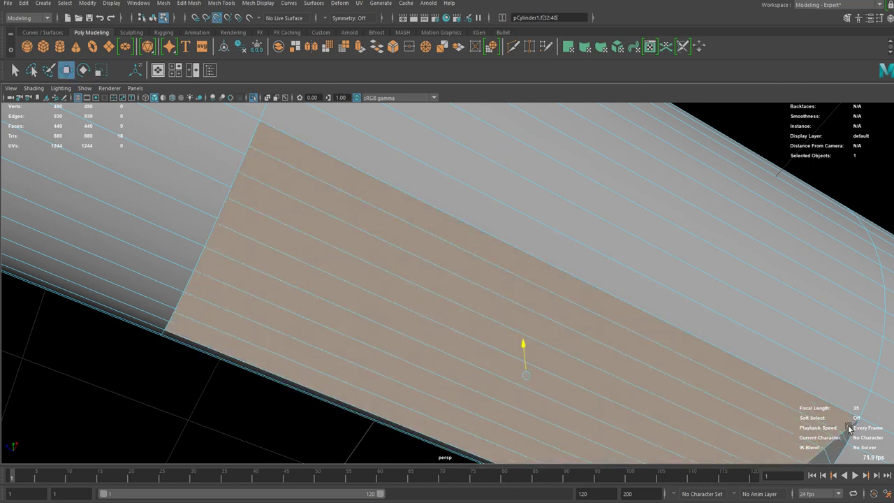
pyautogui.scroll(-5, 795, 399)
pyautogui.keyDown('alt'); pyautogui.moveTo(593, 342); pyautogui.dragTo(513, 332); pyautogui.keyUp('alt')
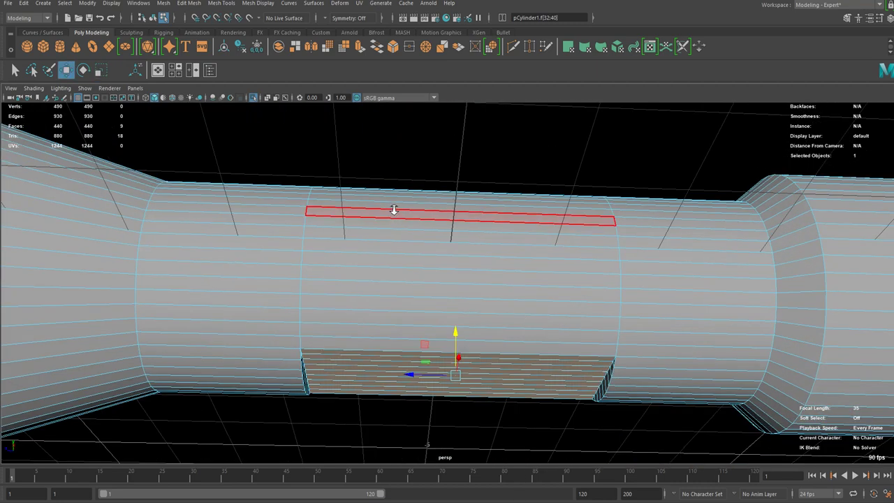
pyautogui.keyDown('alt'); pyautogui.moveTo(393, 209); pyautogui.dragTo(426, 313); pyautogui.keyUp('alt')
# - Switch to vertex mode and examine the overlapping vertices at the corners of the top recess
pyautogui.moveTo(422, 296); pyautogui.dragTo(367, 242, button='right')
pyautogui.keyDown('alt'); pyautogui.moveTo(430, 311); pyautogui.dragTo(377, 273); pyautogui.keyUp('alt')
pyautogui.scroll(10, 376, 271)
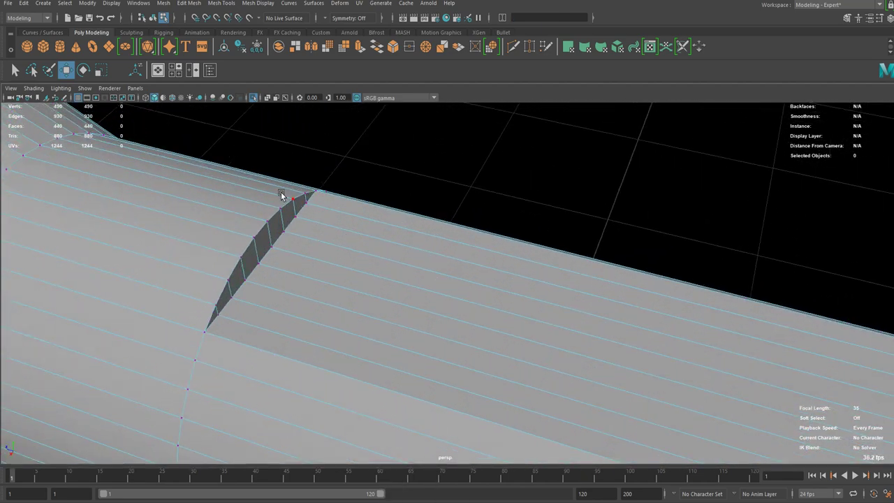
pyautogui.keyDown('alt'); pyautogui.moveTo(281, 196); pyautogui.dragTo(422, 189); pyautogui.keyUp('alt')
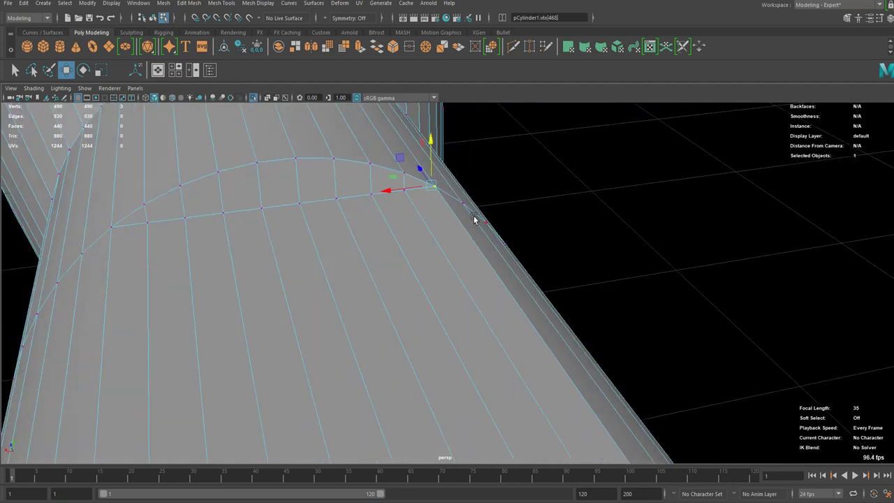
pyautogui.keyDown('alt'); pyautogui.moveTo(474, 218); pyautogui.dragTo(379, 329); pyautogui.keyUp('alt')
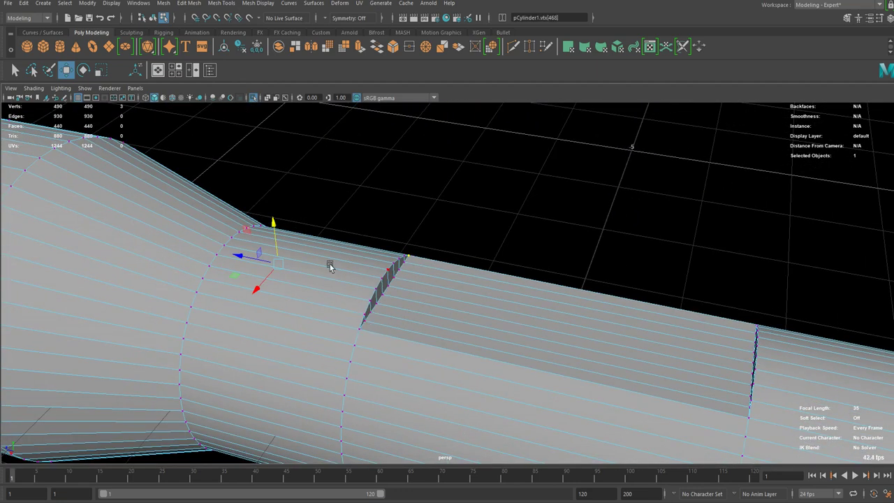
pyautogui.scroll(-5, 524, 320)
pyautogui.keyDown('alt'); pyautogui.moveTo(552, 326); pyautogui.dragTo(500, 245, button='middle'); pyautogui.keyUp('alt')
pyautogui.scroll(-5, 580, 222)
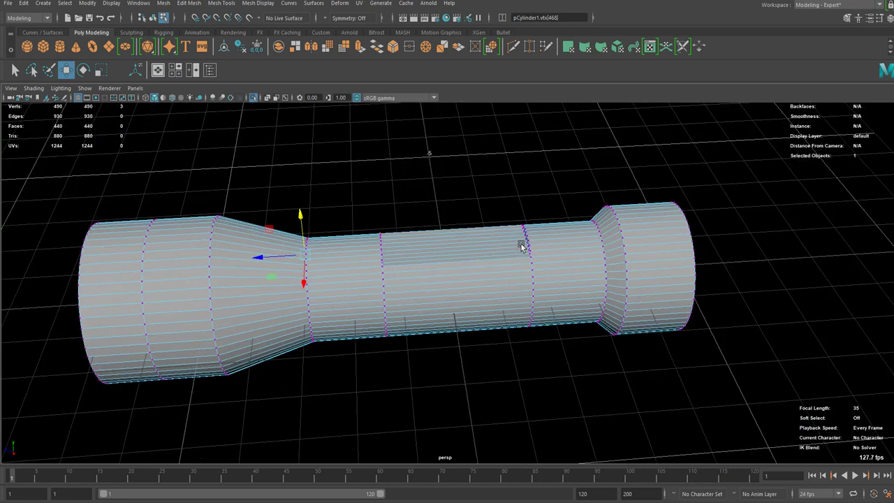
# - Select all vertices of the two loops bounding the recesses and merge them with a distance threshold of 0.01
pyautogui.moveTo(382, 359); pyautogui.dragTo(382, 357)
pyautogui.scroll(3, 479, 365)
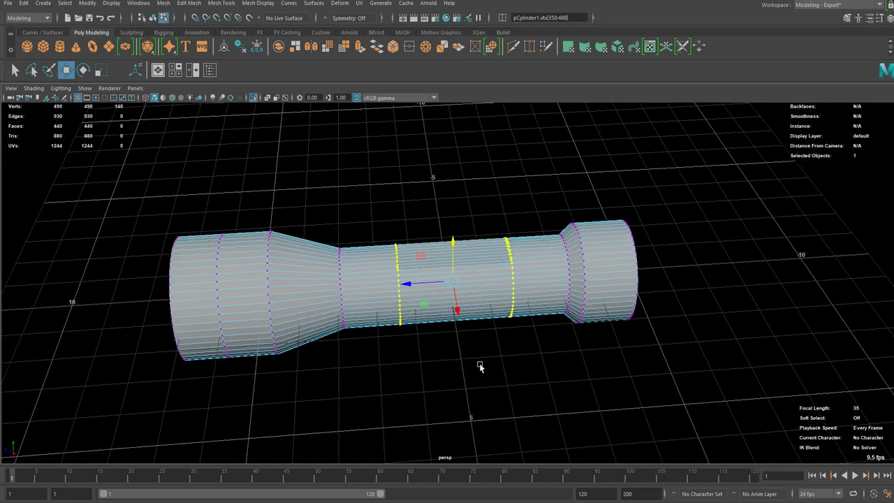
pyautogui.scroll(4, 320, 225)
pyautogui.scroll(-5, 510, 185)
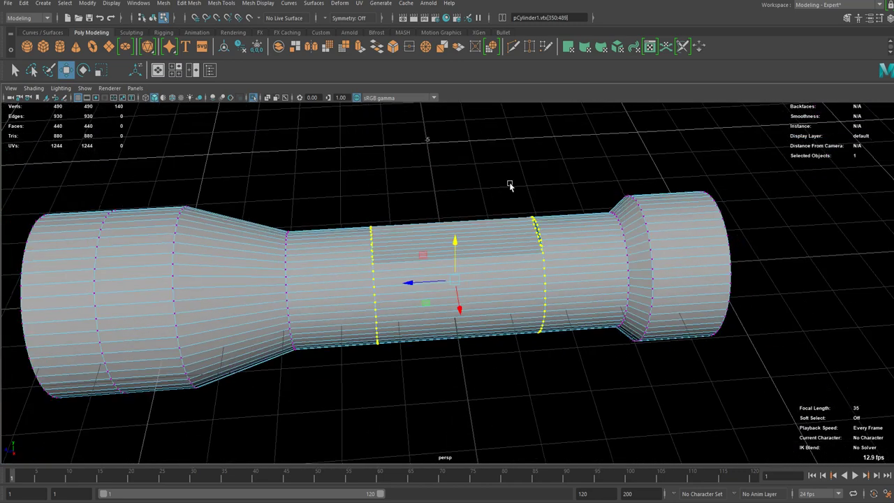
pyautogui.click(185, 5)
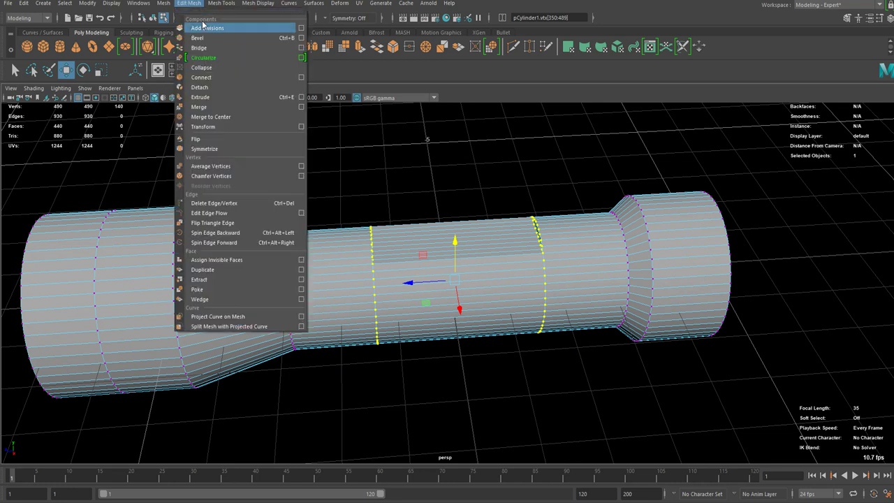
pyautogui.click(217, 106)
# - Test the merge by pulling a corner vertex of the top recess away from its position
pyautogui.scroll(8, 411, 214)
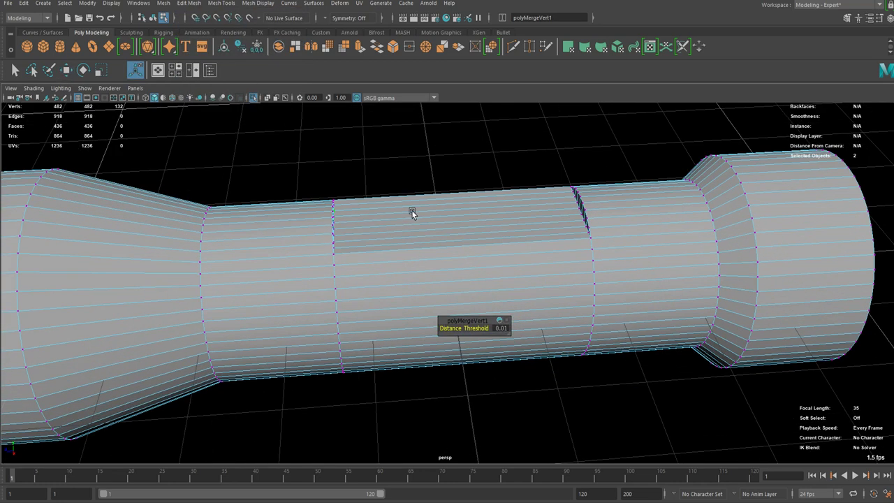
pyautogui.press('q')
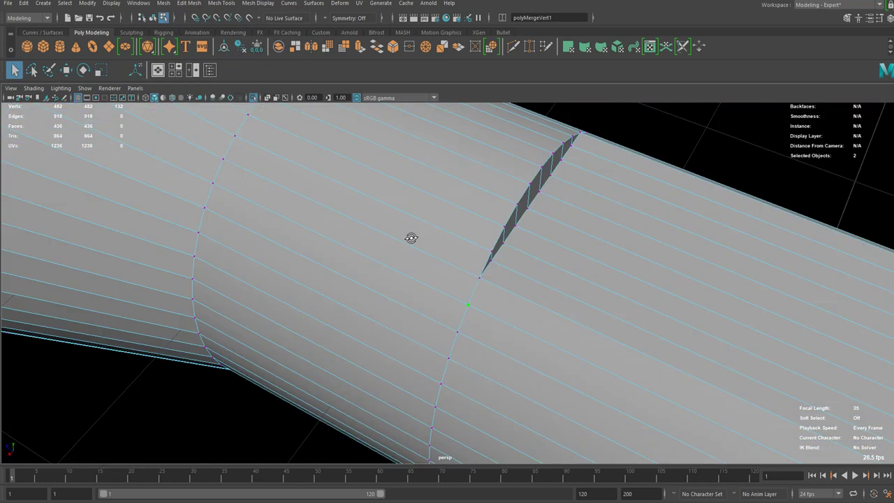
pyautogui.keyDown('alt'); pyautogui.moveTo(412, 238); pyautogui.dragTo(470, 241); pyautogui.keyUp('alt')
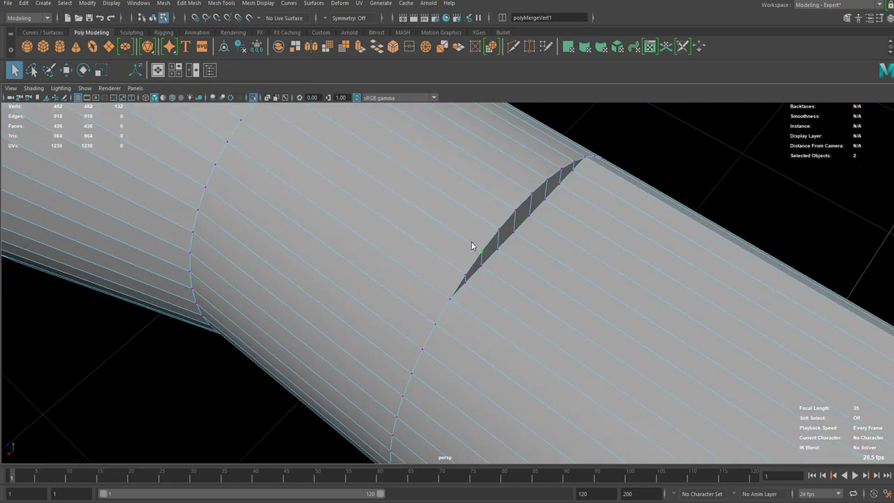
pyautogui.moveTo(445, 305); pyautogui.dragTo(488, 294)
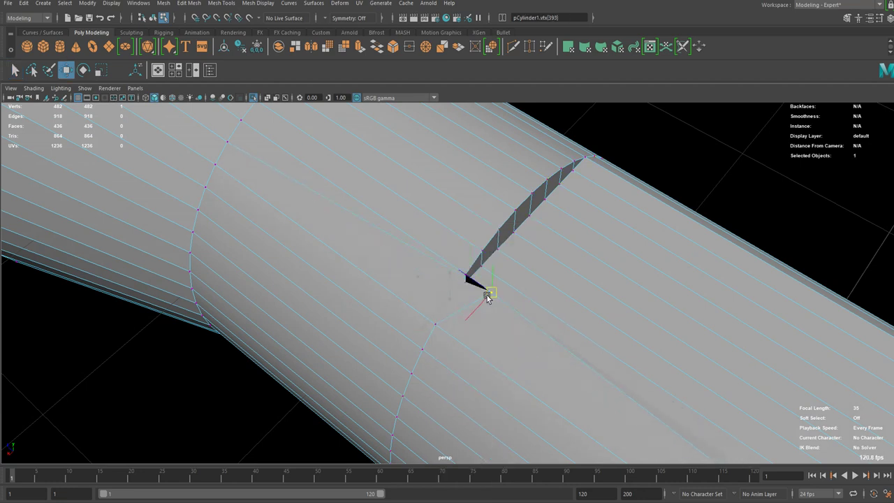
pyautogui.scroll(-2, 461, 304)
# - Return to object mode, deselect the flashlight and examine the faceted shading around the recess and the head
pyautogui.moveTo(499, 250); pyautogui.dragTo(548, 218, button='right')
pyautogui.scroll(-5, 585, 196)
pyautogui.keyDown('alt'); pyautogui.moveTo(585, 196); pyautogui.dragTo(421, 240); pyautogui.keyUp('alt')
pyautogui.click(611, 190)
pyautogui.scroll(-2, 590, 209)
pyautogui.click(394, 246)
pyautogui.scroll(4, 398, 246)
pyautogui.click(506, 146)
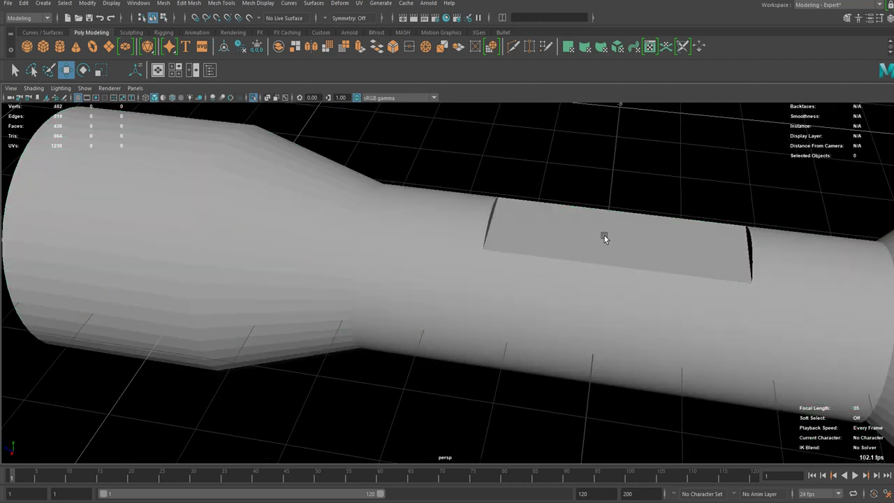
pyautogui.keyDown('alt'); pyautogui.moveTo(500, 211); pyautogui.dragTo(453, 174); pyautogui.keyUp('alt')
pyautogui.keyDown('alt'); pyautogui.moveTo(452, 174); pyautogui.dragTo(593, 209, button='middle'); pyautogui.keyUp('alt')
pyautogui.scroll(5, 593, 210)
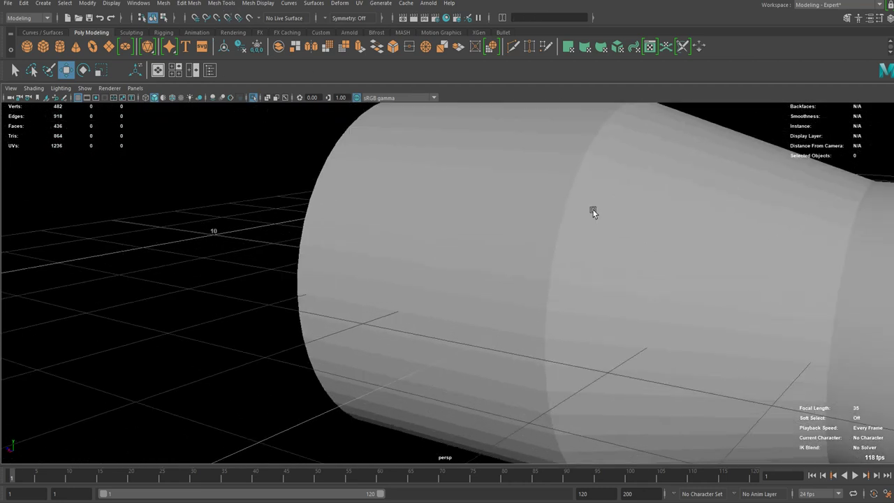
pyautogui.keyDown('alt'); pyautogui.moveTo(571, 238); pyautogui.dragTo(507, 252); pyautogui.keyUp('alt')
pyautogui.keyDown('alt'); pyautogui.moveTo(507, 251); pyautogui.dragTo(317, 125, button='middle'); pyautogui.keyUp('alt')
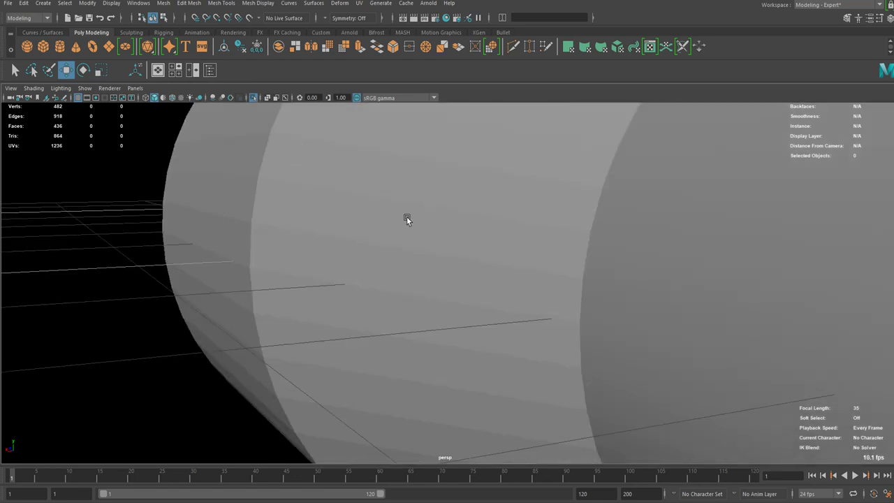
pyautogui.keyDown('alt'); pyautogui.moveTo(407, 220); pyautogui.dragTo(409, 190, button='right'); pyautogui.keyUp('alt')
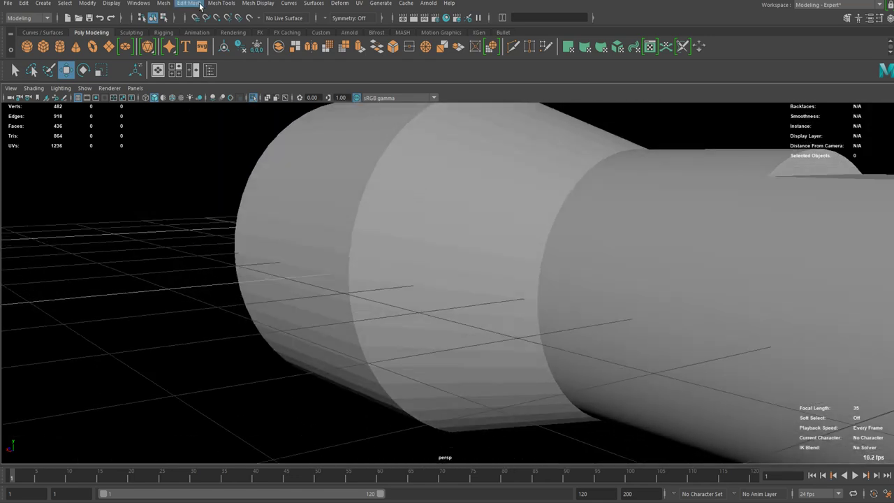
# - Apply Soften/Harden Edges to the whole flashlight mesh, deselect it and check the shading from several sides
pyautogui.click(439, 204)
pyautogui.click(255, 4)
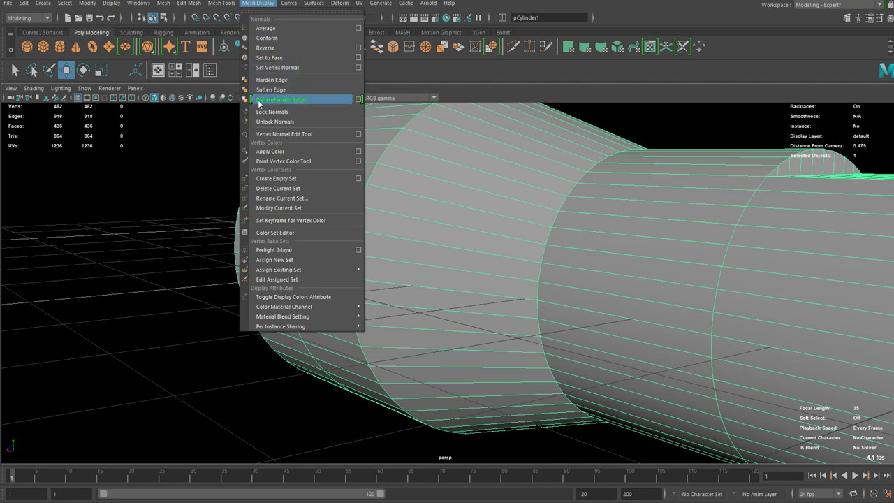
pyautogui.click(292, 99)
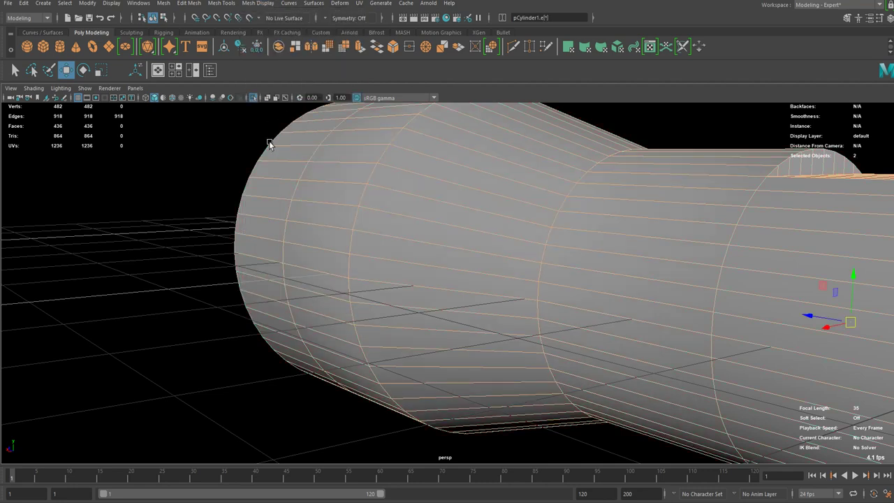
pyautogui.click(228, 220)
pyautogui.keyDown('alt'); pyautogui.moveTo(264, 233); pyautogui.dragTo(428, 235); pyautogui.keyUp('alt')
pyautogui.scroll(-5, 426, 234)
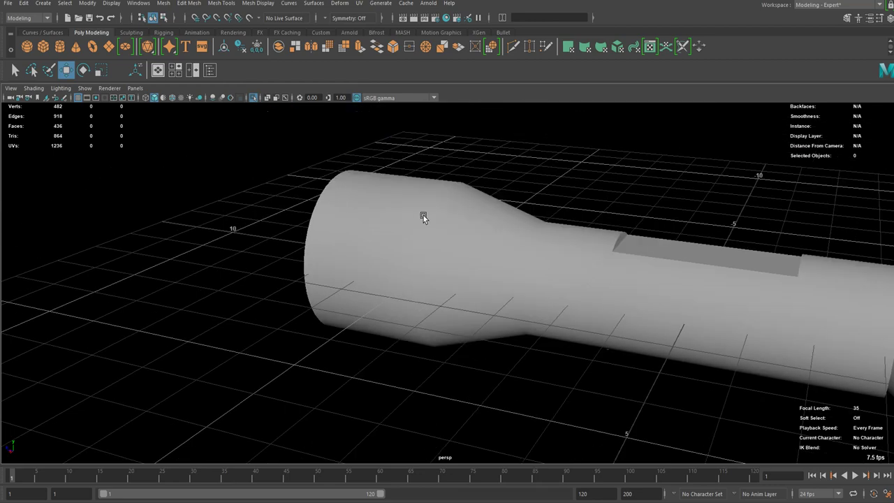
pyautogui.keyDown('alt'); pyautogui.moveTo(423, 215); pyautogui.dragTo(246, 203, button='middle'); pyautogui.keyUp('alt')
pyautogui.keyDown('alt'); pyautogui.moveTo(245, 203); pyautogui.dragTo(209, 206); pyautogui.keyUp('alt')
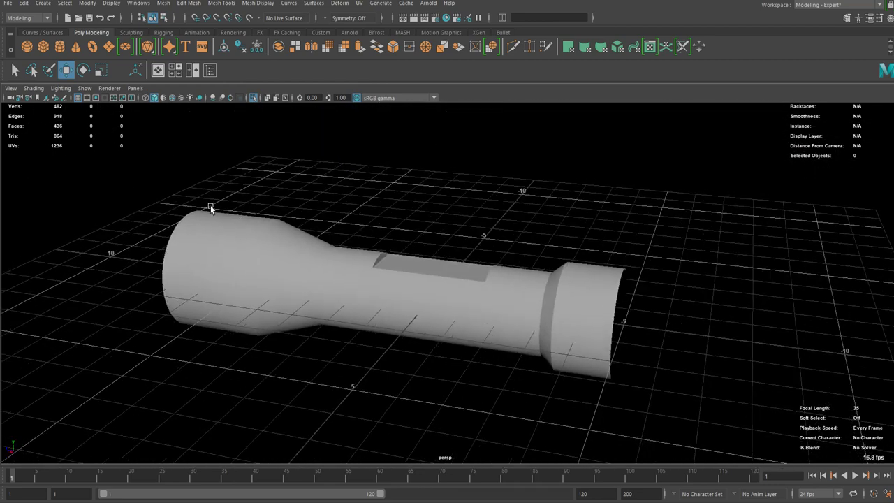
# - Try to harden the edge loop where the head starts to taper and check its shading in object mode
pyautogui.keyDown('alt'); pyautogui.moveTo(210, 206); pyautogui.dragTo(433, 201, button='middle'); pyautogui.keyUp('alt')
pyautogui.scroll(4, 464, 199)
pyautogui.click(451, 199)
pyautogui.scroll(4, 431, 197)
pyautogui.moveTo(429, 196); pyautogui.dragTo(421, 158, button='right')
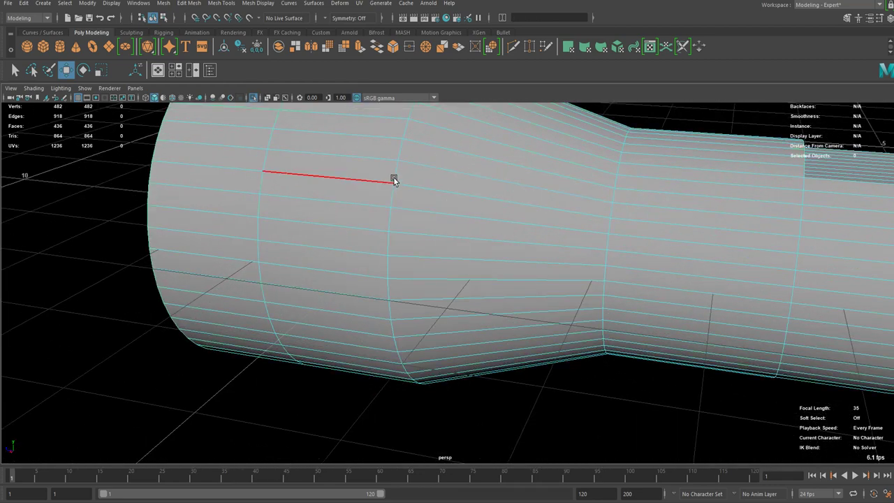
pyautogui.doubleClick(402, 168)
pyautogui.click(253, 4)
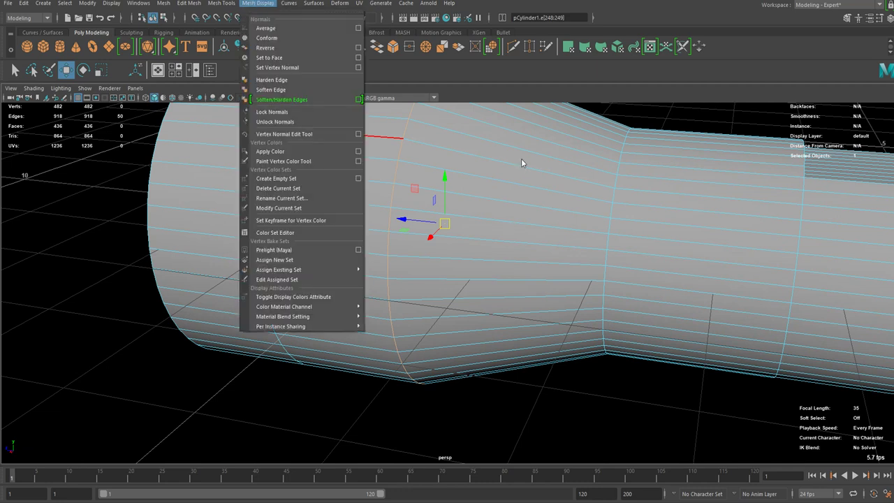
pyautogui.moveTo(447, 164); pyautogui.dragTo(482, 147, button='right')
pyautogui.scroll(-2, 404, 199)
pyautogui.click(186, 214)
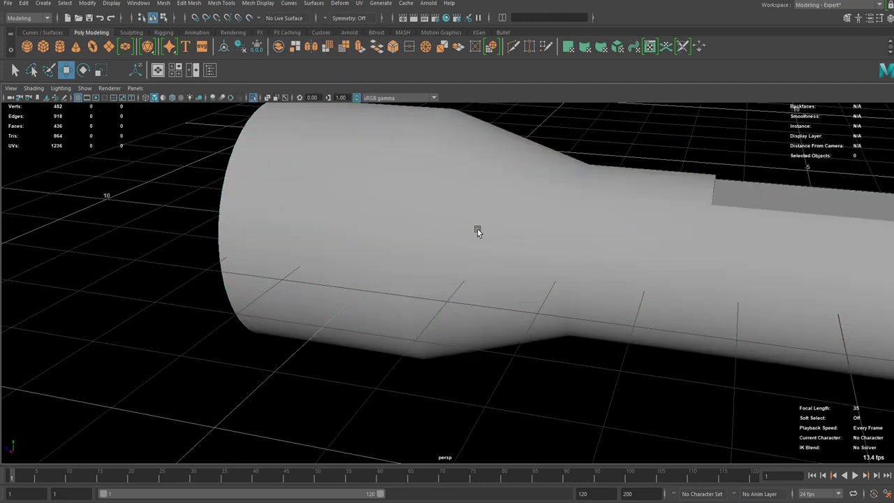
# - Harden the edge loop where the head begins to taper and check the mesh's shading in object mode
pyautogui.click(477, 229)
pyautogui.moveTo(433, 205); pyautogui.dragTo(425, 172, button='right')
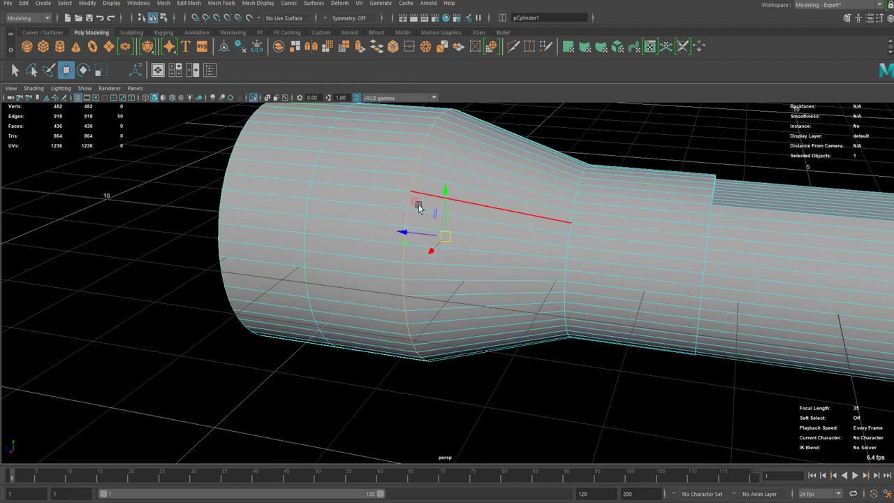
pyautogui.click(257, 4)
pyautogui.rightClick(322, 144)
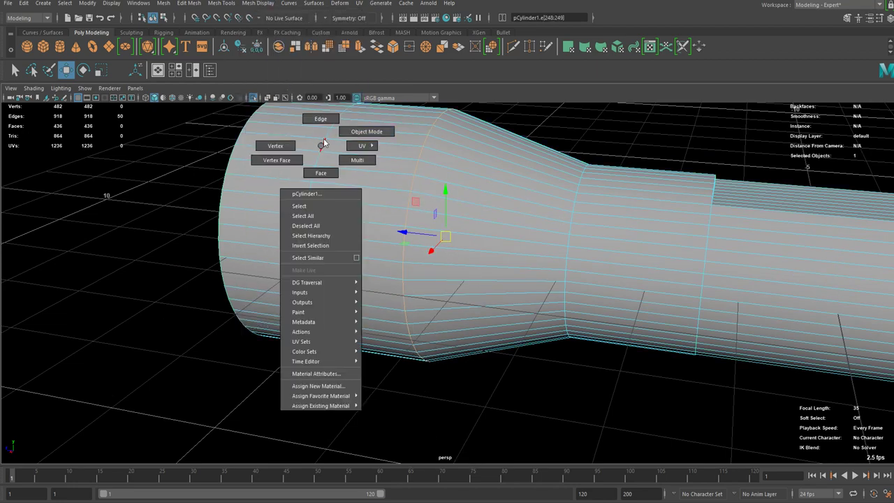
pyautogui.moveTo(325, 141); pyautogui.dragTo(363, 131, button='right')
pyautogui.click(212, 194)
pyautogui.keyDown('alt'); pyautogui.moveTo(240, 243); pyautogui.dragTo(429, 237); pyautogui.keyUp('alt')
pyautogui.keyDown('alt'); pyautogui.moveTo(497, 208); pyautogui.dragTo(435, 205, button='middle'); pyautogui.keyUp('alt')
pyautogui.keyDown('alt'); pyautogui.moveTo(436, 205); pyautogui.dragTo(366, 195, button='right'); pyautogui.keyUp('alt')
pyautogui.keyDown('alt'); pyautogui.moveTo(366, 195); pyautogui.dragTo(347, 196); pyautogui.keyUp('alt')
pyautogui.keyDown('alt'); pyautogui.moveTo(347, 195); pyautogui.dragTo(411, 150, button='right'); pyautogui.keyUp('alt')
pyautogui.keyDown('alt'); pyautogui.moveTo(411, 150); pyautogui.dragTo(403, 190); pyautogui.keyUp('alt')
# - Insert two edge loops around the body with Multi-Cut, one between the recess and the head, one between the recess and the tail
pyautogui.click(479, 253)
pyautogui.rightClick(403, 189)
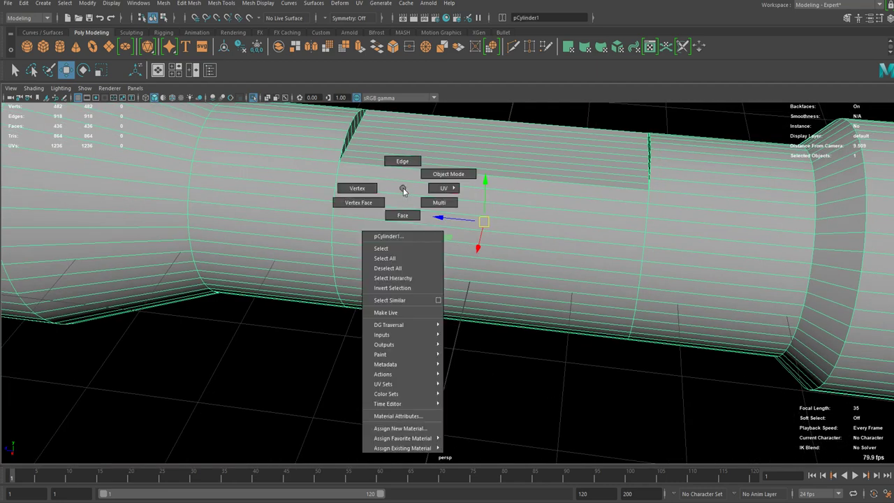
pyautogui.moveTo(404, 189); pyautogui.dragTo(348, 185, button='right')
pyautogui.keyDown('alt'); pyautogui.moveTo(343, 182); pyautogui.dragTo(413, 191); pyautogui.keyUp('alt')
pyautogui.keyDown('alt'); pyautogui.moveTo(412, 191); pyautogui.dragTo(530, 12, button='right'); pyautogui.keyUp('alt')
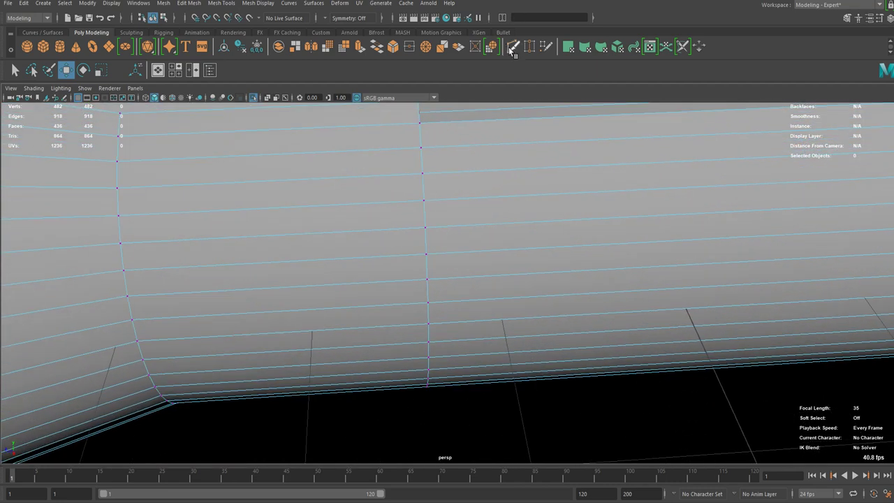
pyautogui.click(513, 50)
pyautogui.keyDown('alt'); pyautogui.moveTo(436, 129); pyautogui.dragTo(379, 196, button='right'); pyautogui.keyUp('alt')
pyautogui.keyDown('ctrl'); pyautogui.click(349, 197); pyautogui.keyUp('ctrl')
pyautogui.keyDown('alt'); pyautogui.moveTo(664, 220); pyautogui.dragTo(402, 250, button='middle'); pyautogui.keyUp('alt')
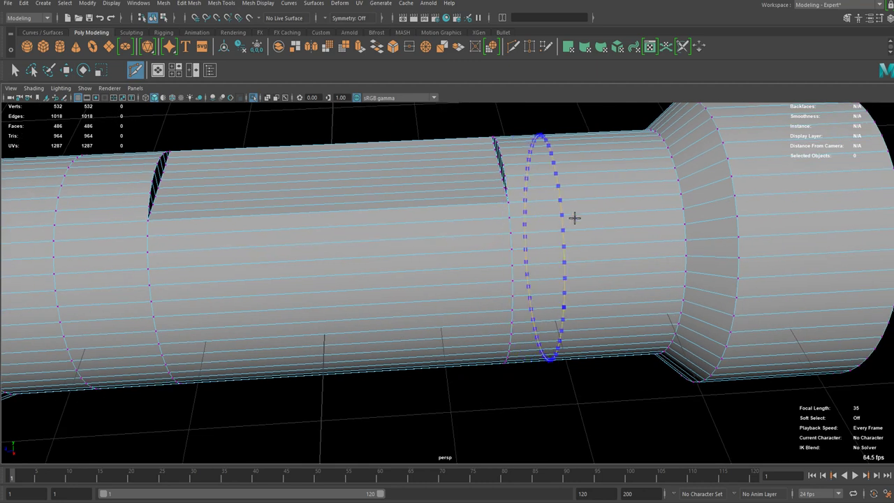
pyautogui.keyDown('ctrl'); pyautogui.click(584, 218); pyautogui.keyUp('ctrl')
pyautogui.press('q')
# - Bevel the two new body edge loops with a fraction of about 0.06 and 1 segment
pyautogui.keyDown('alt'); pyautogui.moveTo(300, 244); pyautogui.dragTo(657, 241, button='middle'); pyautogui.keyUp('alt')
pyautogui.moveTo(441, 231); pyautogui.dragTo(439, 179, button='right')
pyautogui.doubleClick(421, 203)
pyautogui.keyDown('alt'); pyautogui.moveTo(422, 203); pyautogui.dragTo(268, 244); pyautogui.keyUp('alt')
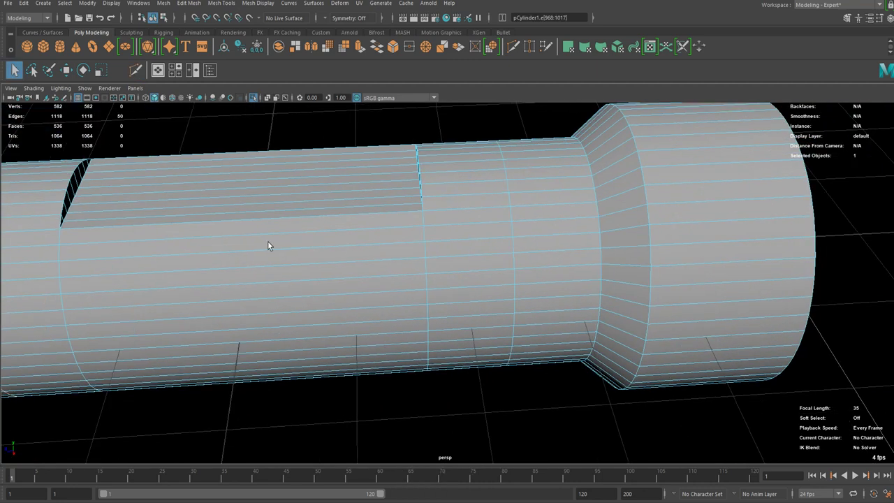
pyautogui.keyDown('shift'); pyautogui.doubleClick(509, 199); pyautogui.keyUp('shift')
pyautogui.keyDown('alt'); pyautogui.moveTo(510, 199); pyautogui.dragTo(427, 226); pyautogui.keyUp('alt')
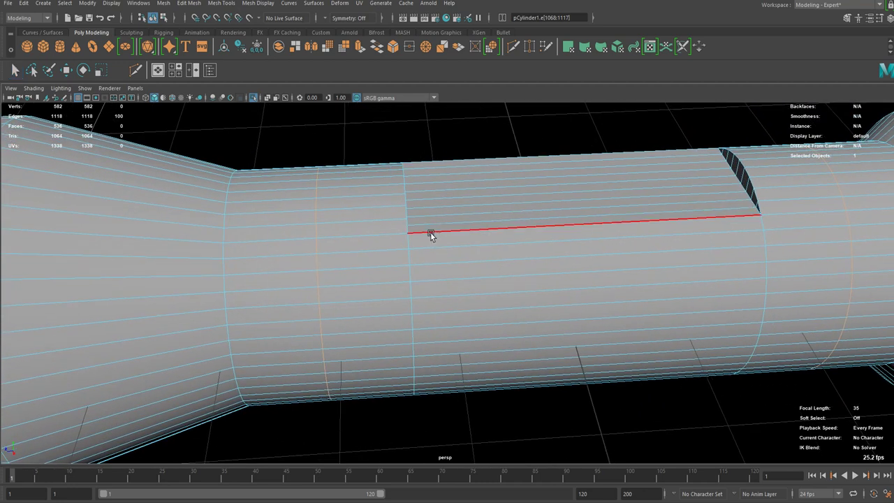
pyautogui.hotkey('ctrl', 'b')
pyautogui.moveTo(441, 326); pyautogui.dragTo(431, 329)
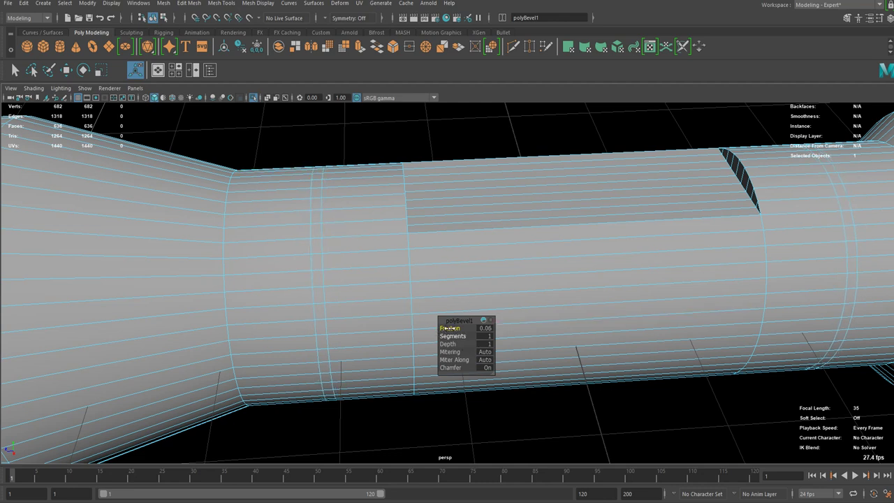
pyautogui.moveTo(450, 329); pyautogui.dragTo(451, 328)
pyautogui.moveTo(449, 327); pyautogui.dragTo(450, 329)
pyautogui.press('q')
# - Extrude the two narrow face rings on the body slightly inward as grooves and return to object mode
pyautogui.moveTo(325, 195); pyautogui.dragTo(330, 222, button='right')
pyautogui.click(308, 202)
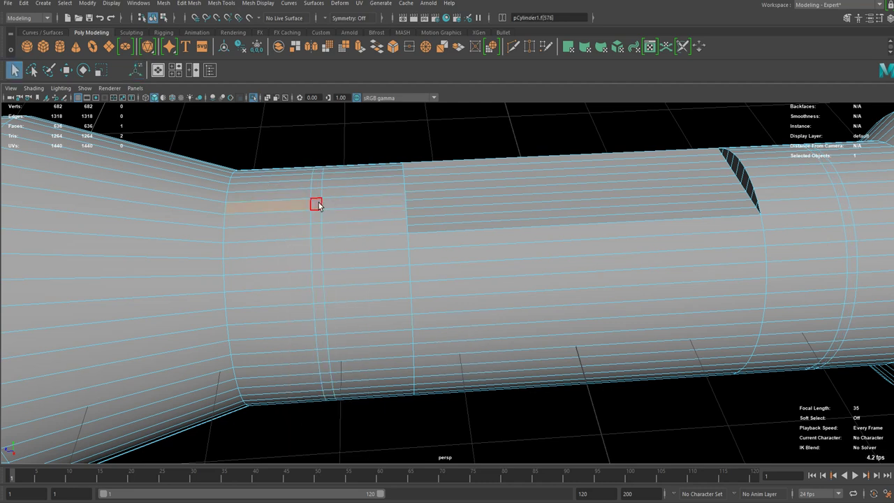
pyautogui.click(319, 205)
pyautogui.keyDown('shift'); pyautogui.doubleClick(315, 215); pyautogui.keyUp('shift')
pyautogui.keyDown('alt'); pyautogui.moveTo(594, 270); pyautogui.dragTo(454, 268, button='middle'); pyautogui.keyUp('alt')
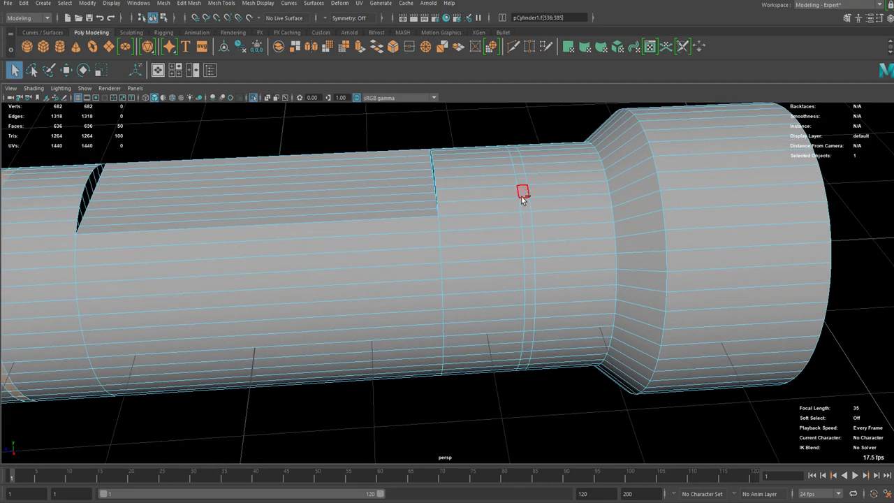
pyautogui.keyDown('shift'); pyautogui.click(522, 196); pyautogui.keyUp('shift')
pyautogui.keyDown('shift'); pyautogui.doubleClick(525, 204); pyautogui.keyUp('shift')
pyautogui.keyDown('alt'); pyautogui.moveTo(530, 222); pyautogui.dragTo(485, 233); pyautogui.keyUp('alt')
pyautogui.hotkey('ctrl', 'z')
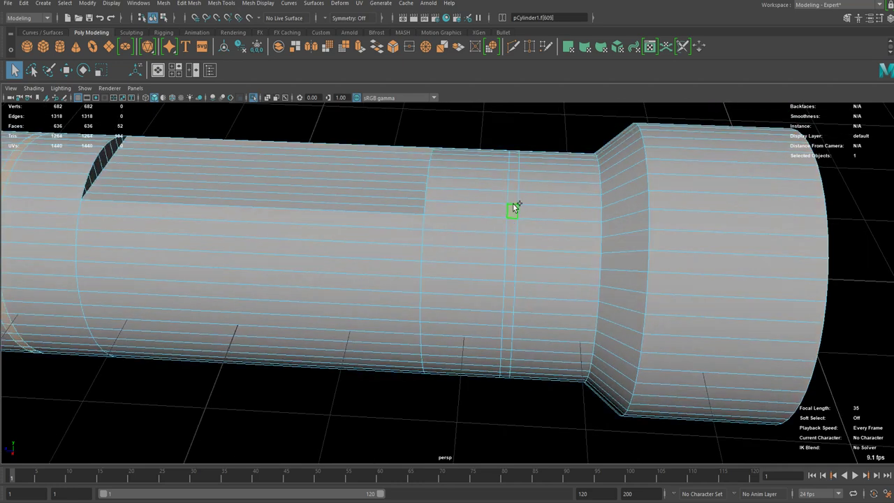
pyautogui.keyDown('alt'); pyautogui.moveTo(336, 229); pyautogui.dragTo(473, 260); pyautogui.keyUp('alt')
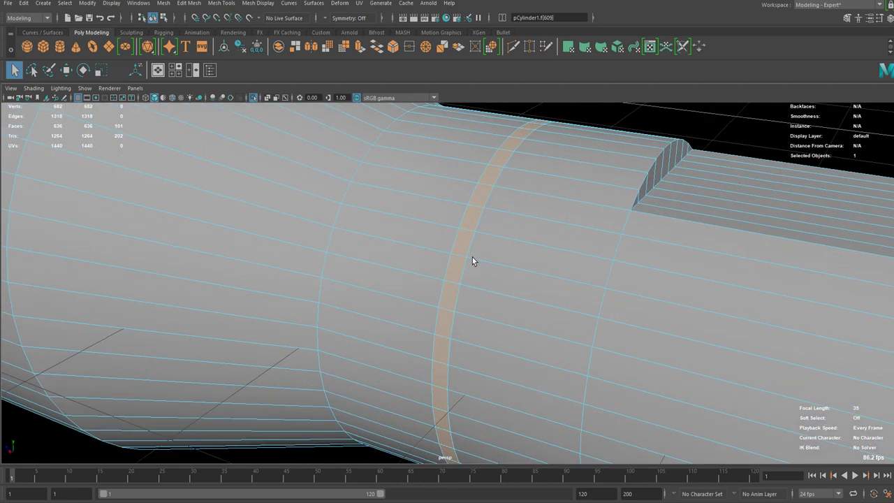
pyautogui.hotkey('ctrl', 'e')
pyautogui.moveTo(455, 327); pyautogui.dragTo(453, 326)
pyautogui.scroll(-5, 488, 261)
pyautogui.press('q')
pyautogui.moveTo(441, 224); pyautogui.dragTo(485, 211, button='right')
pyautogui.click(653, 194)
# - Examine the new grooves and the surrounding wireframe up close from several sides
pyautogui.scroll(-3, 652, 194)
pyautogui.keyDown('alt'); pyautogui.moveTo(594, 230); pyautogui.dragTo(601, 271); pyautogui.keyUp('alt')
pyautogui.click(521, 223)
pyautogui.scroll(5, 575, 235)
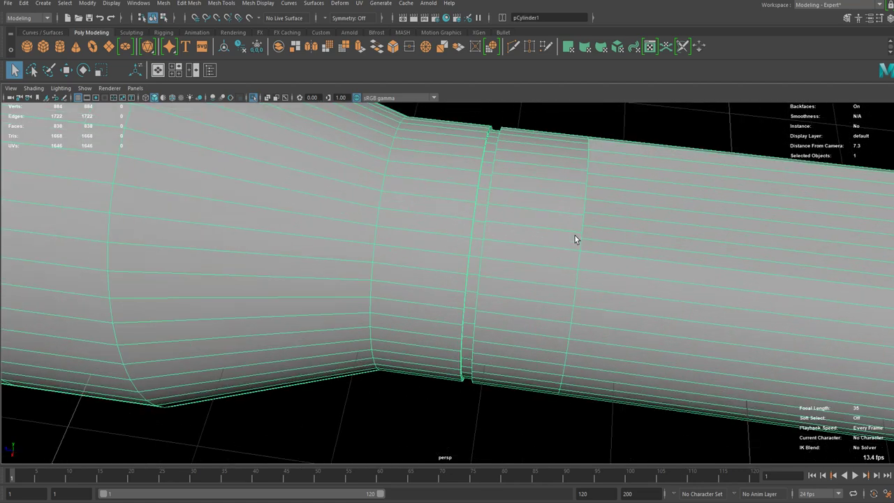
pyautogui.keyDown('alt'); pyautogui.moveTo(575, 235); pyautogui.dragTo(633, 252); pyautogui.keyUp('alt')
pyautogui.keyDown('alt'); pyautogui.moveTo(633, 252); pyautogui.dragTo(437, 212, button='middle'); pyautogui.keyUp('alt')
pyautogui.scroll(-1, 437, 211)
pyautogui.moveTo(437, 211)
pyautogui.keyDown('alt'); pyautogui.mouseDown()
pyautogui.moveTo(459, 209)
pyautogui.moveTo(437, 222)
pyautogui.moveTo(427, 210)
pyautogui.mouseUp(); pyautogui.keyUp('alt')
pyautogui.moveTo(369, 230); pyautogui.dragTo(427, 179, button='right')
pyautogui.scroll(5, 461, 251)
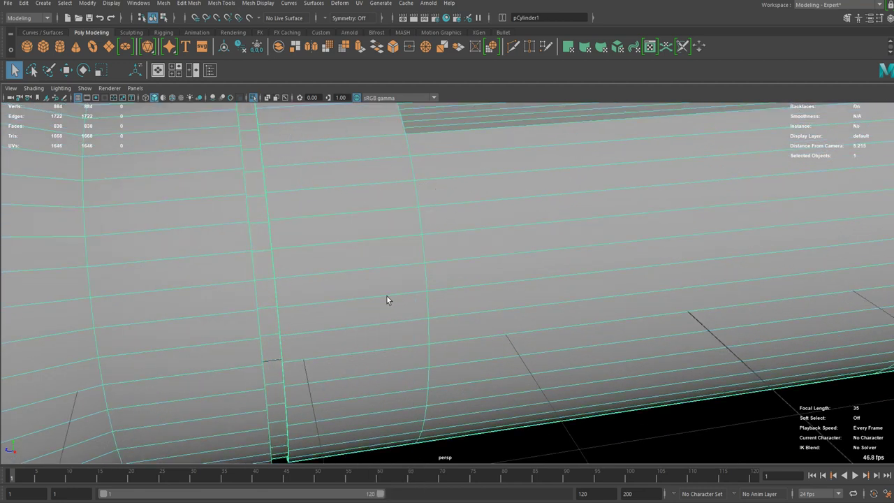
pyautogui.moveTo(296, 119)
pyautogui.mouseDown(button='right')
pyautogui.moveTo(309, 128)
pyautogui.moveTo(301, 121)
pyautogui.mouseUp(button='right')
pyautogui.scroll(-5, 397, 232)
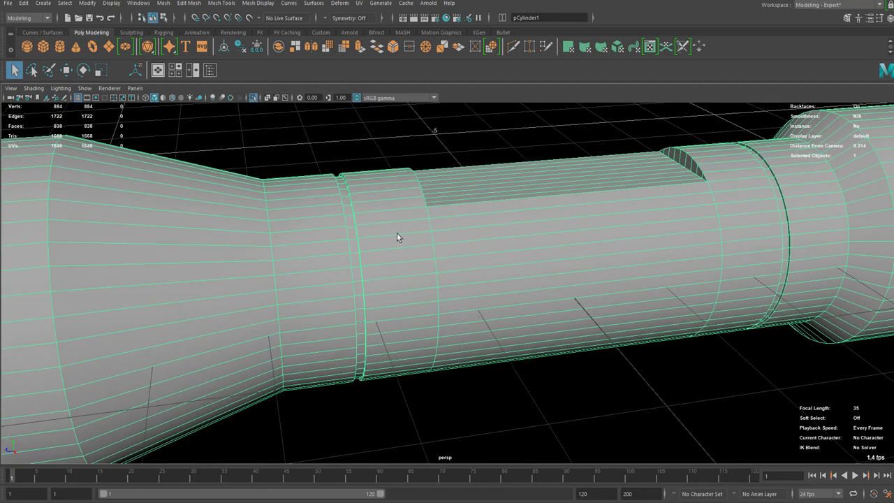
# - Deselect the flashlight to check its overall shading, then reselect it and compare the head, grooves and body
pyautogui.click(645, 345)
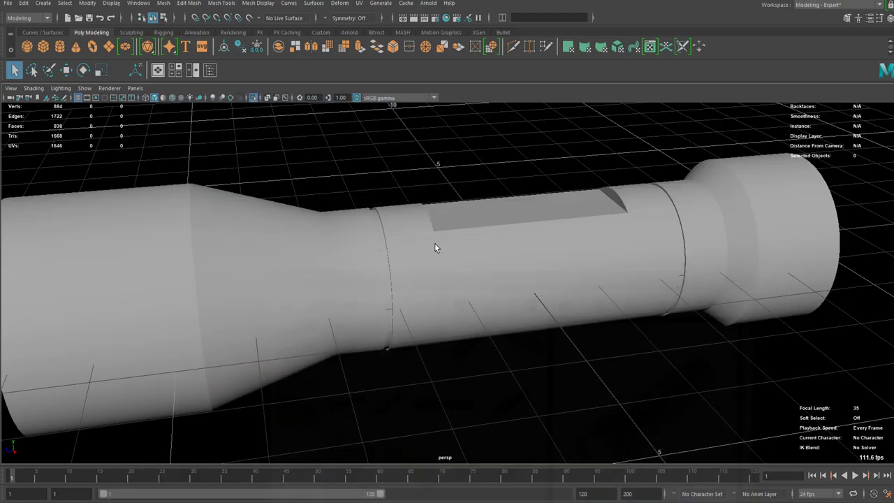
pyautogui.click(364, 242)
pyautogui.scroll(5, 485, 320)
pyautogui.scroll(-5, 454, 280)
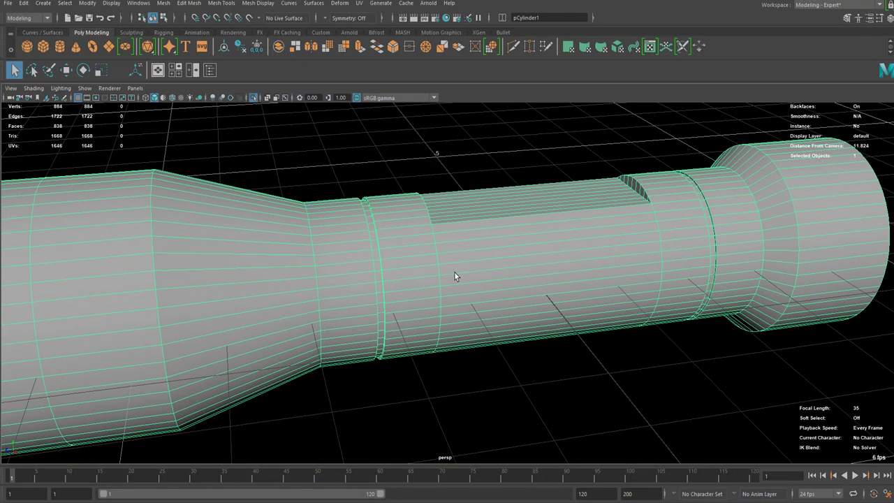
pyautogui.scroll(5, 364, 282)
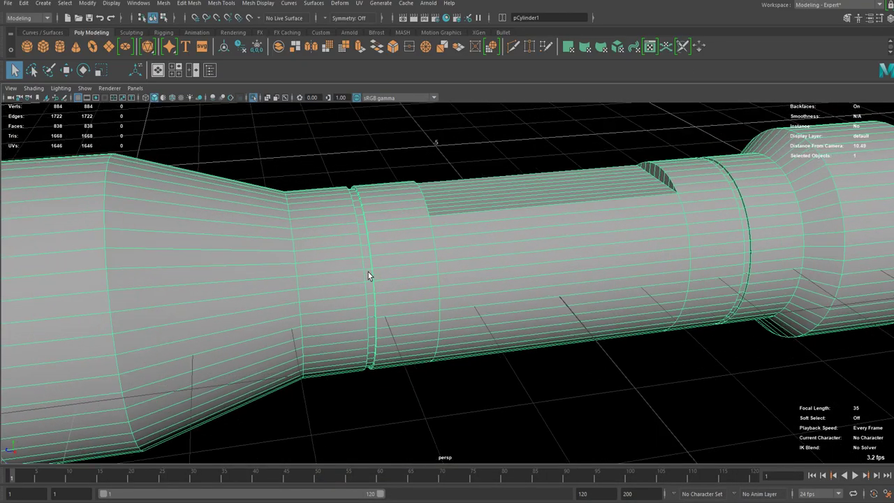
pyautogui.scroll(-4, 368, 272)
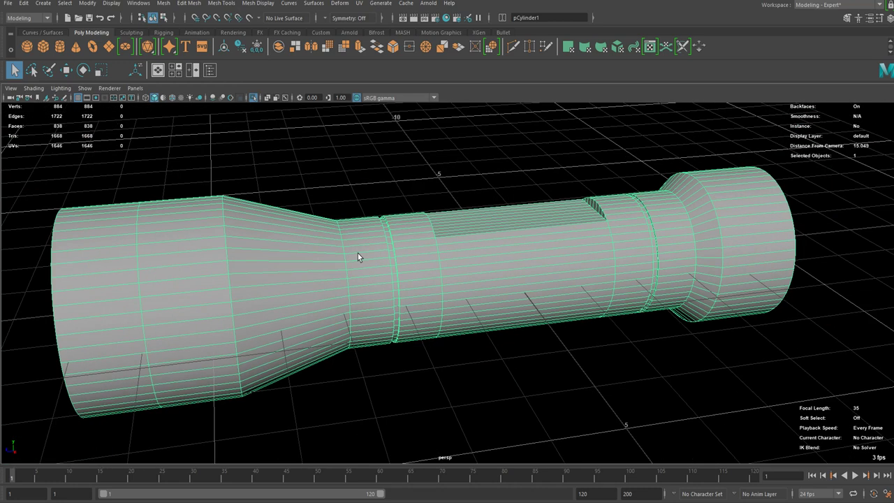
pyautogui.scroll(3, 390, 247)
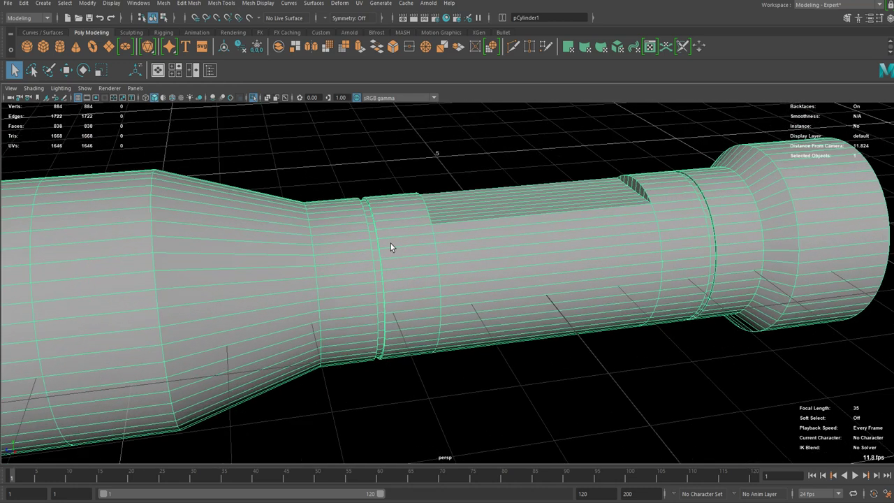
# - Duplicate the flashlight mesh, hide the copy and reselect the original pCylinder1
pyautogui.click(209, 70)
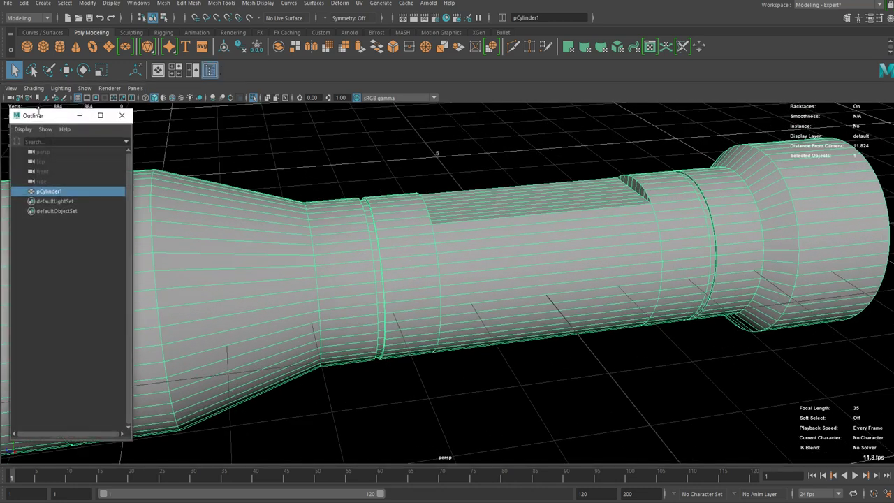
pyautogui.moveTo(39, 120); pyautogui.dragTo(77, 116)
pyautogui.hotkey('ctrl', 'd')
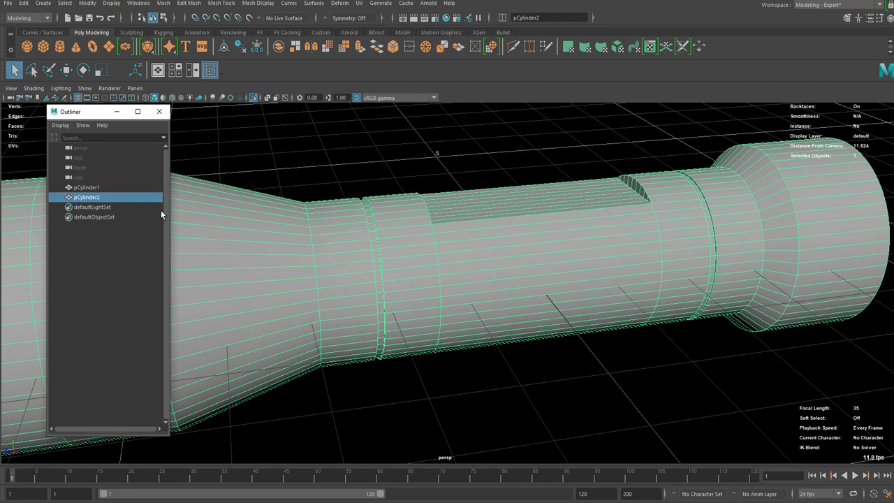
pyautogui.hotkey('ctrl', 'h')
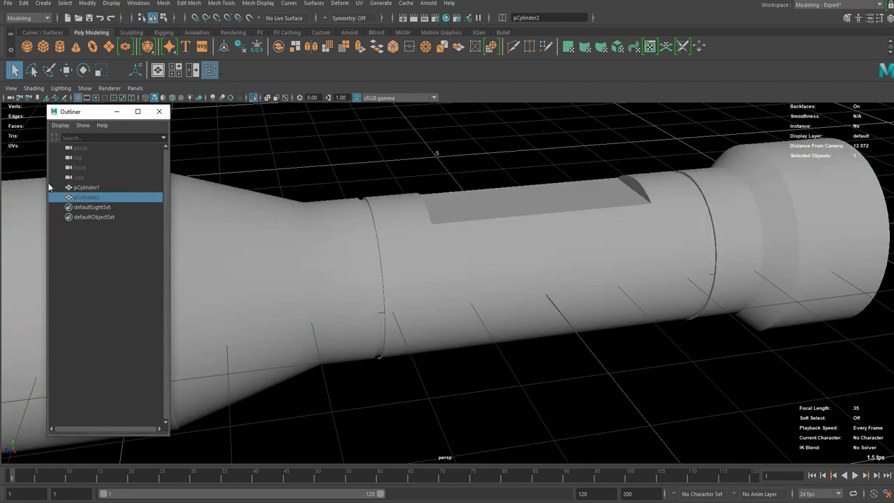
pyautogui.click(86, 188)
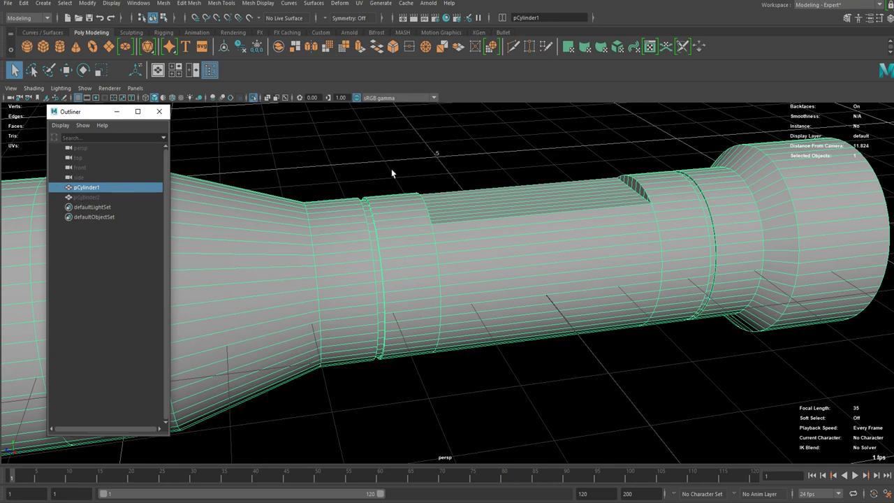
pyautogui.moveTo(421, 179); pyautogui.dragTo(405, 239)
pyautogui.click(158, 113)
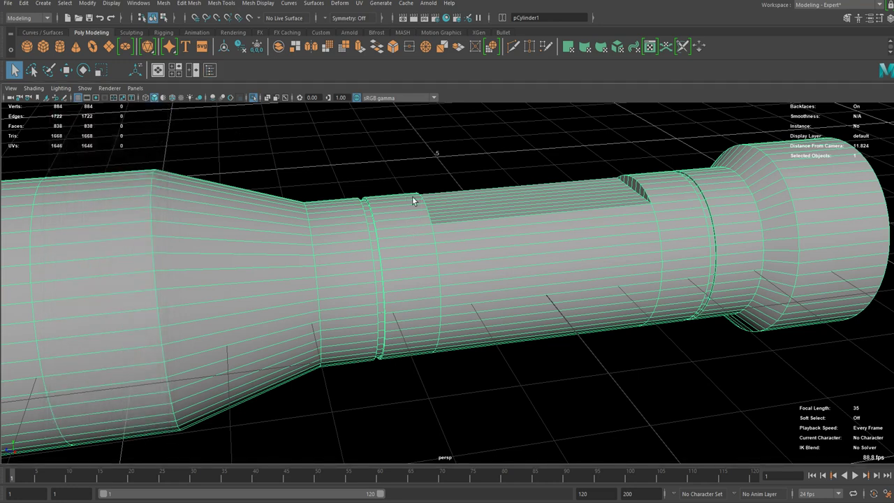
# - Delete the head's tapered face ring and its whole front section from the original mesh
pyautogui.press('f')
pyautogui.moveTo(326, 247); pyautogui.dragTo(323, 277, button='right')
pyautogui.click(324, 260)
pyautogui.doubleClick(325, 257)
pyautogui.press('Delete')
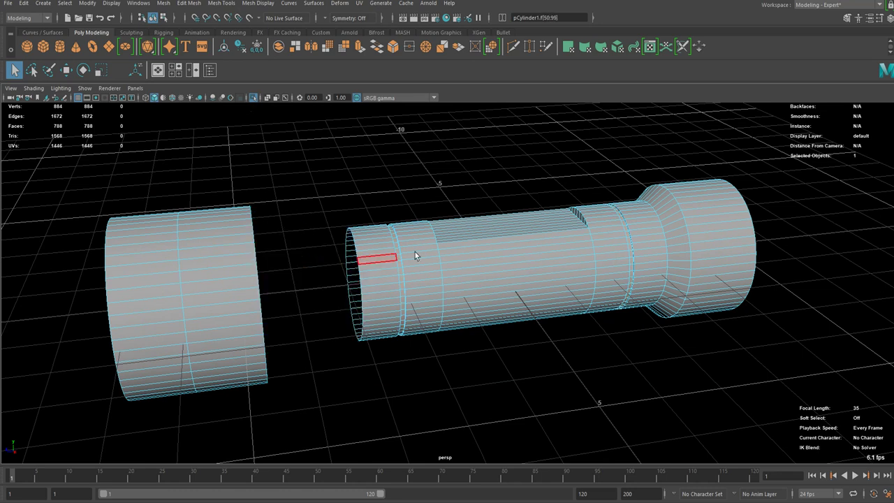
pyautogui.moveTo(290, 177); pyautogui.dragTo(79, 463)
pyautogui.press('Delete')
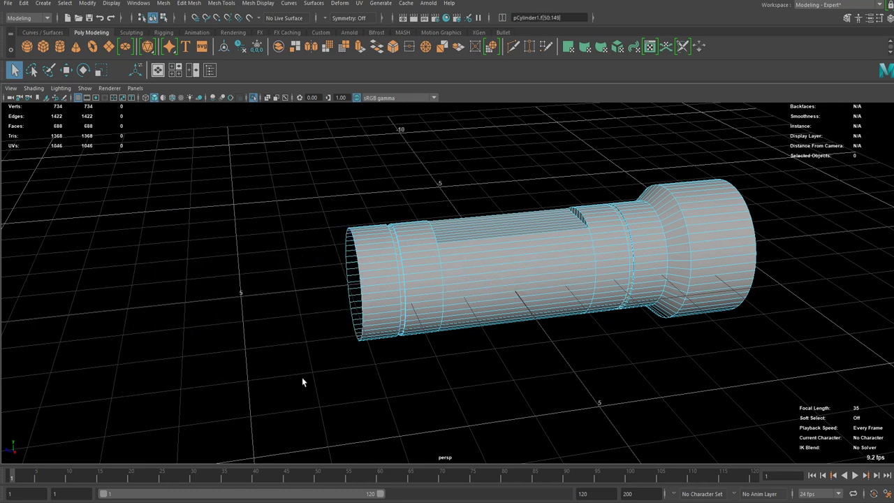
# - Delete the flared tail cap faces at the other end of the body
pyautogui.keyDown('alt'); pyautogui.moveTo(479, 303); pyautogui.dragTo(553, 269); pyautogui.keyUp('alt')
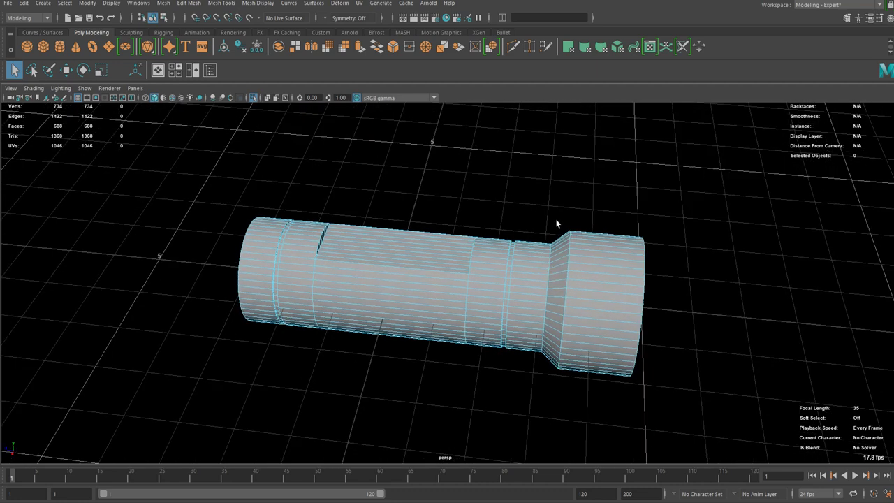
pyautogui.moveTo(556, 224); pyautogui.dragTo(684, 405)
pyautogui.press('Delete')
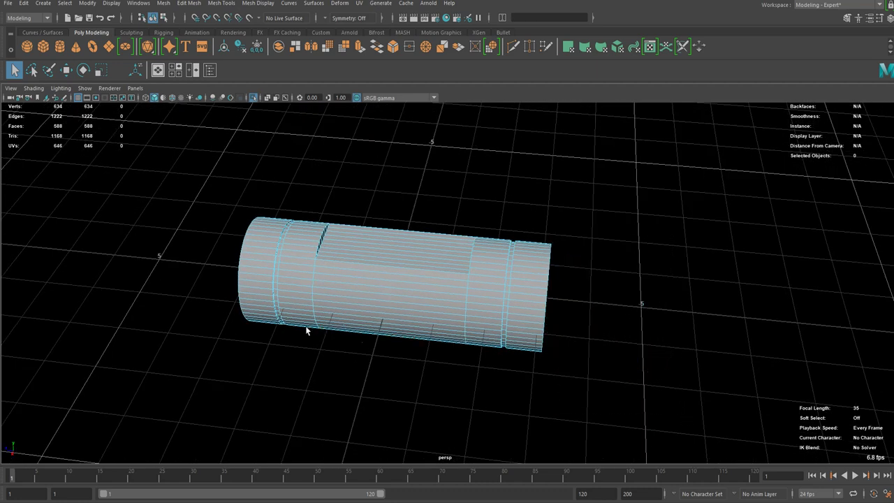
# - Delete the face rings that form the groove on the head side of the body
pyautogui.keyDown('alt'); pyautogui.moveTo(306, 329); pyautogui.dragTo(340, 291); pyautogui.keyUp('alt')
pyautogui.keyDown('alt'); pyautogui.moveTo(237, 273); pyautogui.dragTo(368, 258, button='middle'); pyautogui.keyUp('alt')
pyautogui.scroll(2, 369, 258)
pyautogui.keyDown('alt'); pyautogui.moveTo(369, 258); pyautogui.dragTo(286, 245); pyautogui.keyUp('alt')
pyautogui.scroll(3, 286, 245)
pyautogui.keyDown('alt'); pyautogui.moveTo(286, 245); pyautogui.dragTo(405, 271, button='middle'); pyautogui.keyUp('alt')
pyautogui.scroll(4, 405, 271)
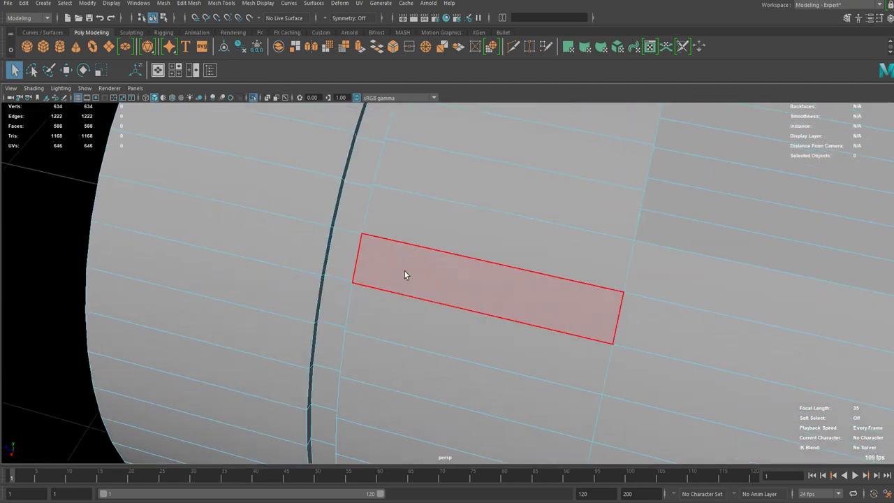
pyautogui.doubleClick(342, 242)
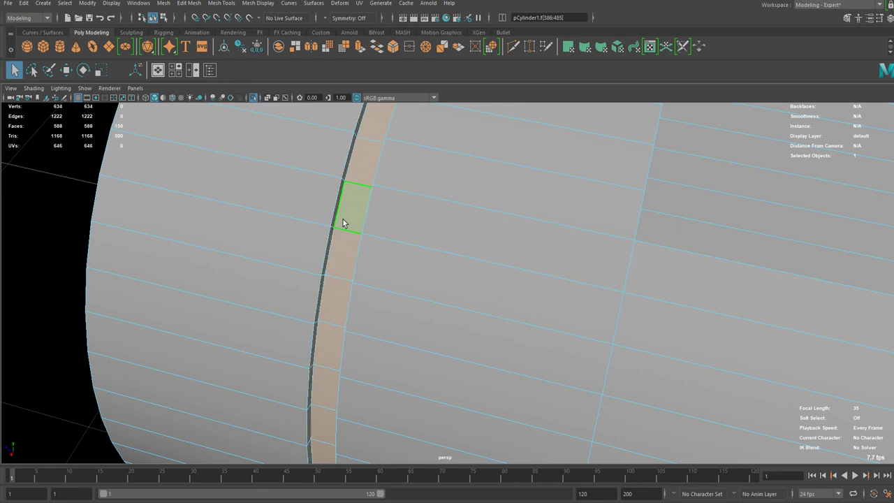
pyautogui.press('Delete')
# - Delete the face rings that form the groove on the tail side of the body
pyautogui.scroll(-6, 376, 215)
pyautogui.keyDown('alt'); pyautogui.moveTo(377, 215); pyautogui.dragTo(507, 231); pyautogui.keyUp('alt')
pyautogui.keyDown('alt'); pyautogui.moveTo(726, 245); pyautogui.dragTo(447, 278, button='middle'); pyautogui.keyUp('alt')
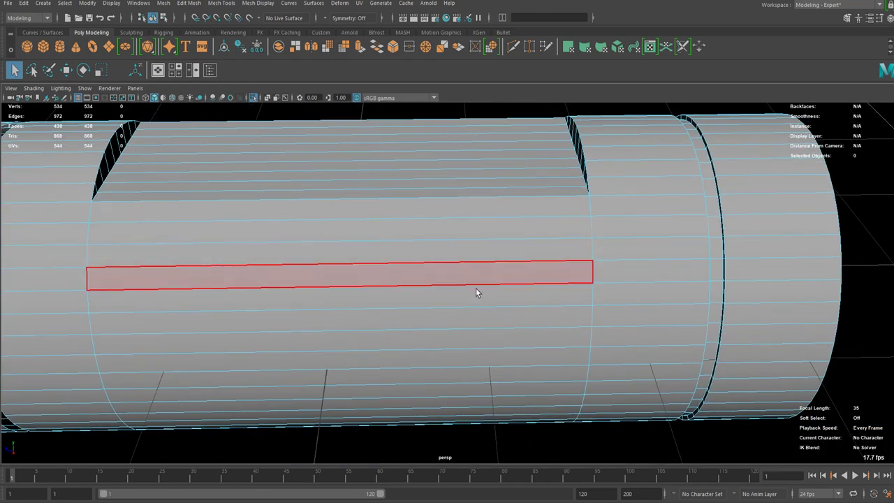
pyautogui.scroll(4, 476, 288)
pyautogui.keyDown('alt'); pyautogui.moveTo(685, 274); pyautogui.dragTo(461, 272, button='middle'); pyautogui.keyUp('alt')
pyautogui.doubleClick(508, 213)
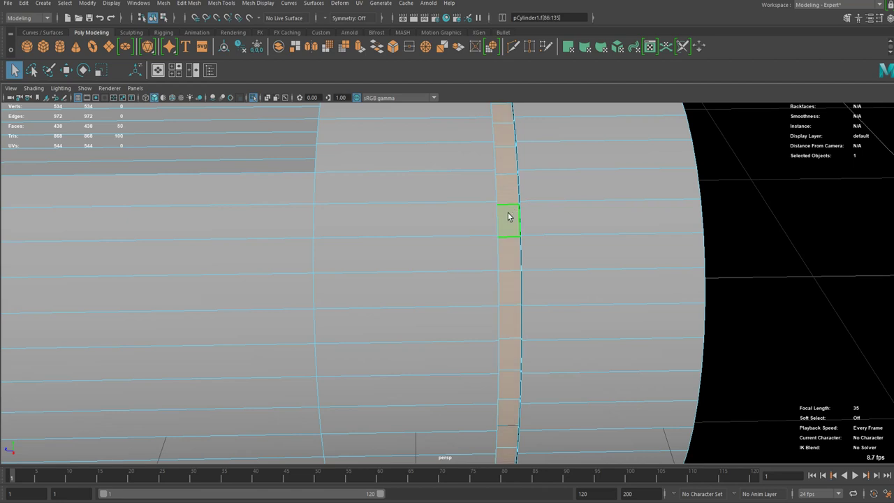
pyautogui.press('Delete')
# - Delete the strip of flat recess faces on one side of the body's middle section
pyautogui.scroll(-5, 509, 214)
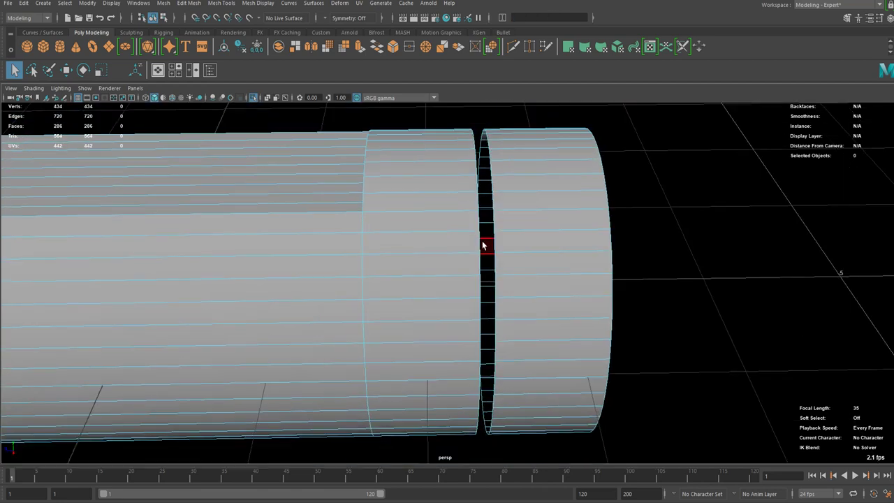
pyautogui.keyDown('alt'); pyautogui.moveTo(485, 247); pyautogui.dragTo(405, 158); pyautogui.keyUp('alt')
pyautogui.scroll(2, 349, 168)
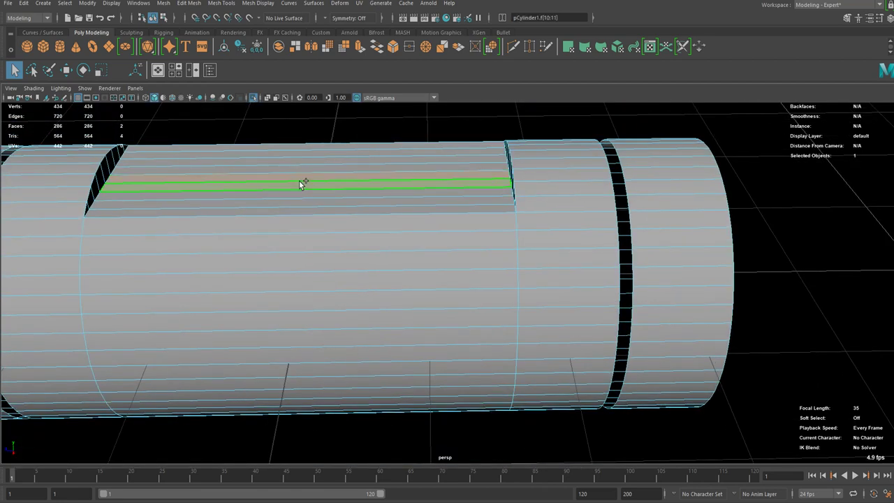
pyautogui.doubleClick(299, 180)
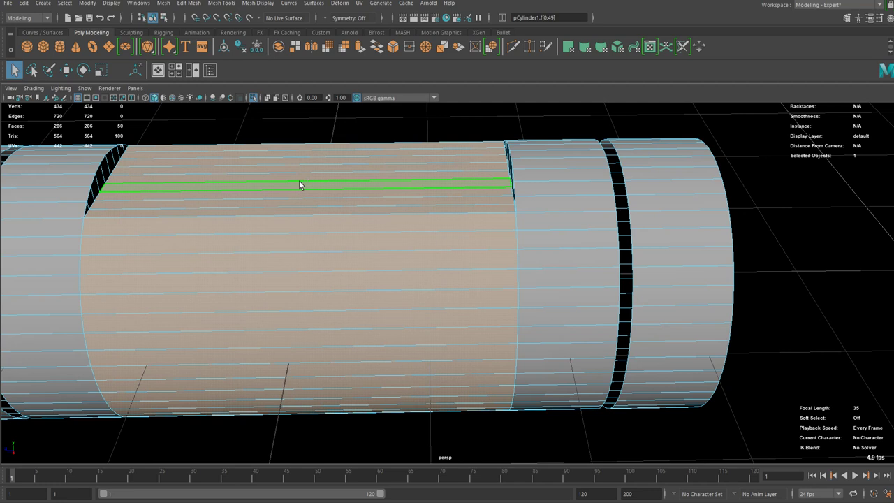
pyautogui.keyDown('alt'); pyautogui.moveTo(299, 180); pyautogui.dragTo(233, 223); pyautogui.keyUp('alt')
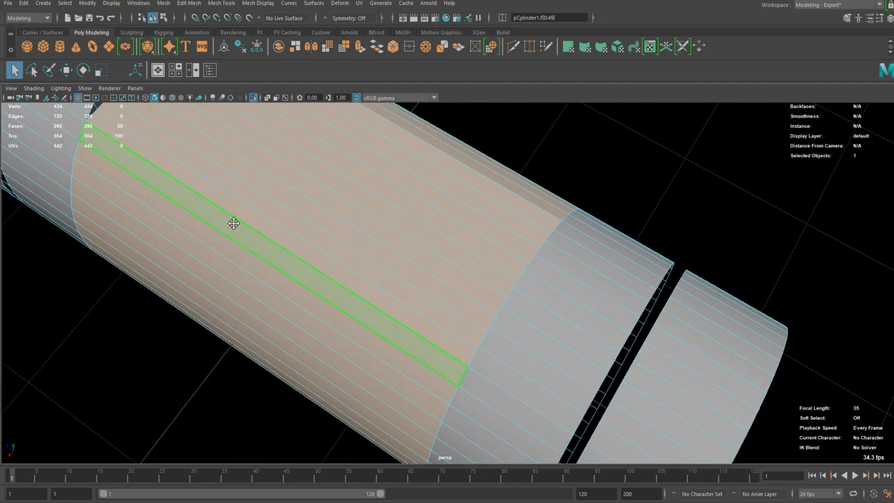
pyautogui.keyDown('alt'); pyautogui.moveTo(233, 223); pyautogui.dragTo(128, 332, button='middle'); pyautogui.keyUp('alt')
pyautogui.click(231, 229)
pyautogui.keyDown('shift'); pyautogui.doubleClick(215, 224); pyautogui.keyUp('shift')
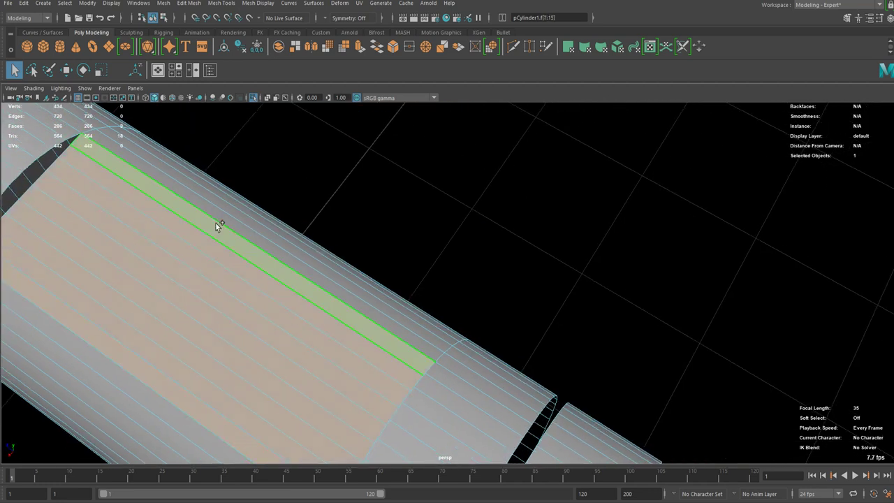
pyautogui.press('Delete')
# - Delete the matching strip of flat recess faces on the opposite side of the body's middle section
pyautogui.keyDown('alt'); pyautogui.moveTo(215, 222); pyautogui.dragTo(449, 224); pyautogui.keyUp('alt')
pyautogui.click(415, 246)
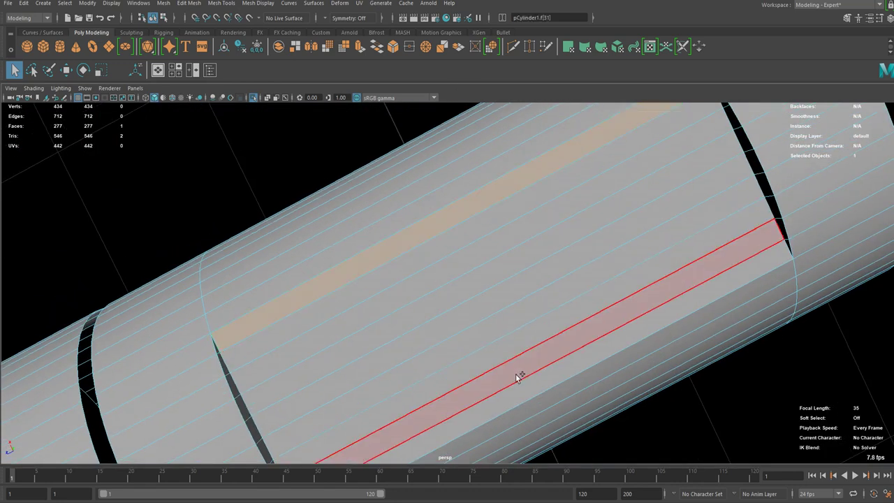
pyautogui.keyDown('shift'); pyautogui.click(526, 377); pyautogui.keyUp('shift')
pyautogui.press('Delete')
pyautogui.press('F10')
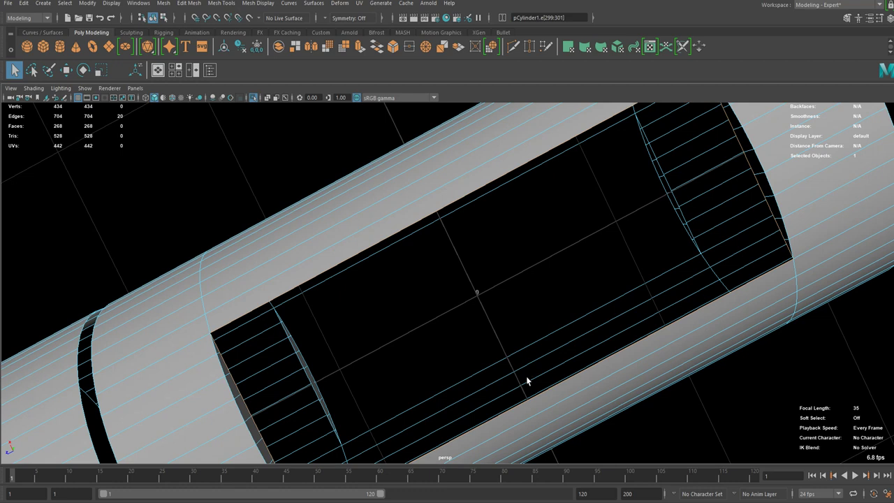
pyautogui.doubleClick(569, 336)
# - Select the end-wall faces of both recesses and delete them
pyautogui.keyDown('alt'); pyautogui.moveTo(569, 336); pyautogui.dragTo(370, 351); pyautogui.keyUp('alt')
pyautogui.keyDown('alt'); pyautogui.moveTo(370, 351); pyautogui.dragTo(497, 184, button='middle'); pyautogui.keyUp('alt')
pyautogui.keyDown('alt'); pyautogui.moveTo(497, 185); pyautogui.dragTo(625, 269); pyautogui.keyUp('alt')
pyautogui.press('F11')
pyautogui.click(561, 208)
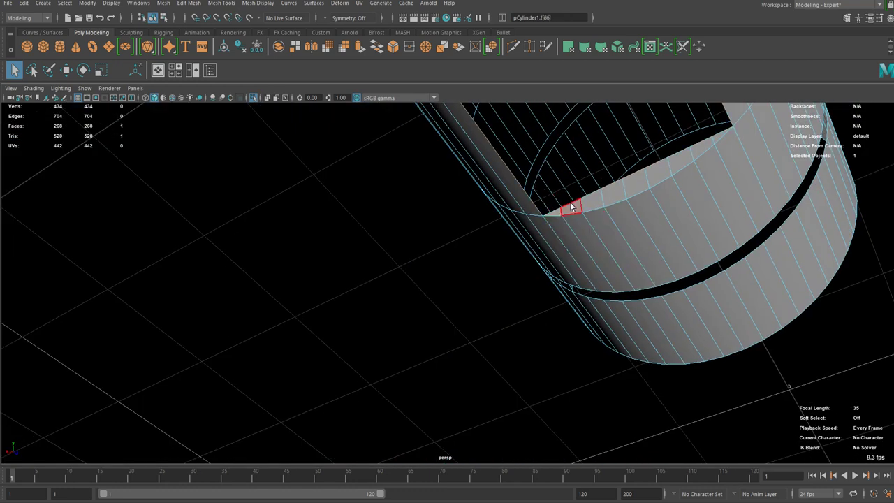
pyautogui.keyDown('shift'); pyautogui.click(571, 204); pyautogui.keyUp('shift')
pyautogui.keyDown('shift'); pyautogui.click(591, 201); pyautogui.keyUp('shift')
pyautogui.keyDown('shift'); pyautogui.click(623, 190); pyautogui.keyUp('shift')
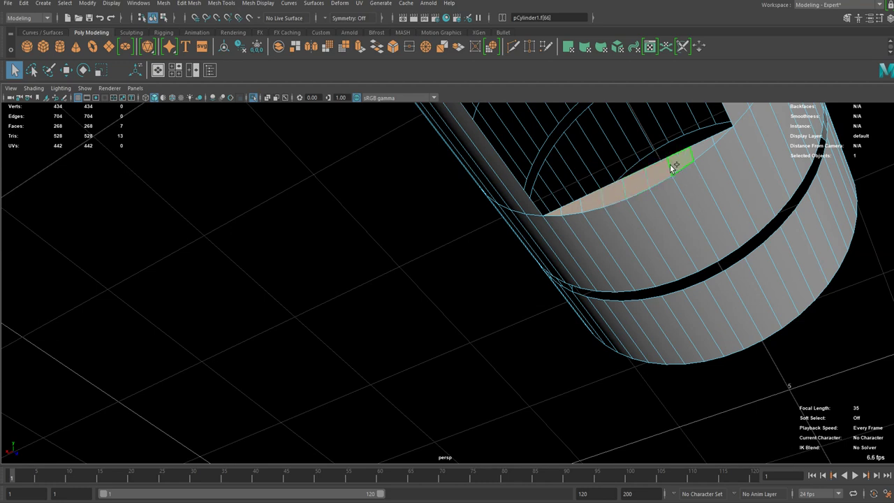
pyautogui.keyDown('alt'); pyautogui.moveTo(718, 136); pyautogui.dragTo(625, 209); pyautogui.keyUp('alt')
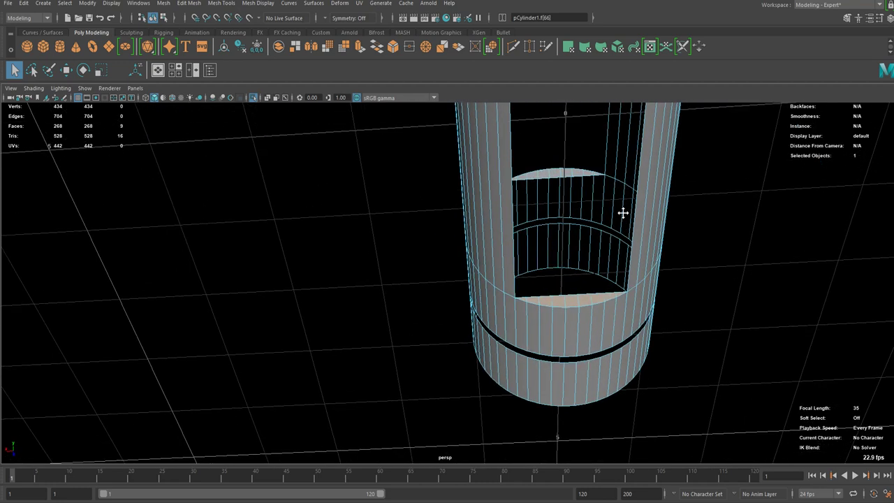
pyautogui.rightClick(611, 229)
pyautogui.click(601, 342)
pyautogui.press('Delete')
# - Undo the deletion of the recess end walls
pyautogui.keyDown('alt'); pyautogui.moveTo(618, 290); pyautogui.dragTo(522, 273); pyautogui.keyUp('alt')
pyautogui.keyDown('alt'); pyautogui.moveTo(428, 216); pyautogui.dragTo(399, 247); pyautogui.keyUp('alt')
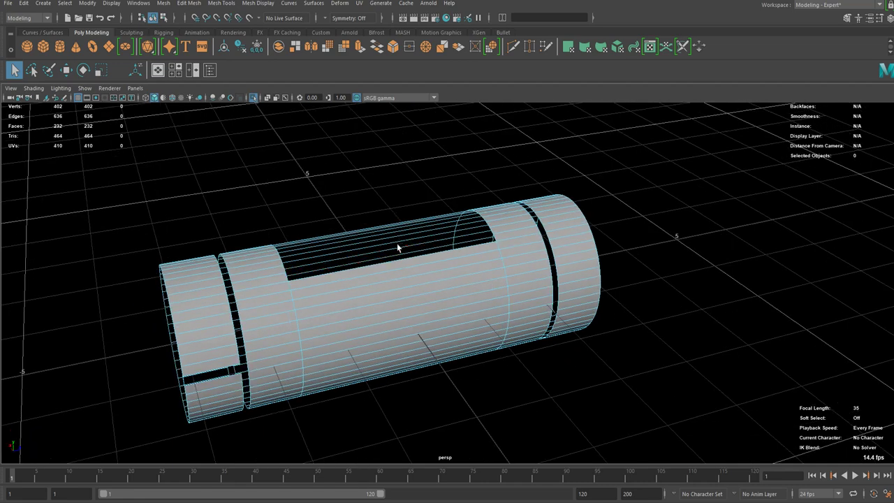
pyautogui.hotkey('ctrl', 'z')
pyautogui.moveTo(337, 305)
pyautogui.keyDown('alt'); pyautogui.mouseDown()
pyautogui.moveTo(339, 294)
pyautogui.moveTo(300, 399)
pyautogui.moveTo(339, 296)
pyautogui.moveTo(348, 299)
pyautogui.mouseUp(); pyautogui.keyUp('alt')
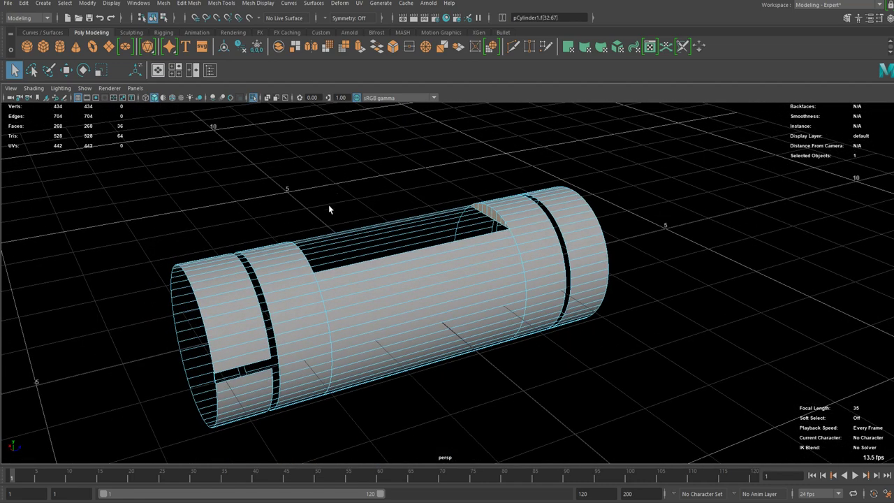
# - Delete the narrow leftover face spanning the slot at the open rim of the body's end ring
pyautogui.keyDown('alt'); pyautogui.moveTo(278, 325); pyautogui.dragTo(492, 193, button='middle'); pyautogui.keyUp('alt')
pyautogui.scroll(5, 492, 195)
pyautogui.moveTo(486, 215); pyautogui.dragTo(487, 161, button='right')
pyautogui.keyDown('alt'); pyautogui.moveTo(467, 182); pyautogui.dragTo(499, 304, button='middle'); pyautogui.keyUp('alt')
pyautogui.scroll(5, 500, 304)
pyautogui.keyDown('alt'); pyautogui.moveTo(555, 313); pyautogui.dragTo(381, 255, button='middle'); pyautogui.keyUp('alt')
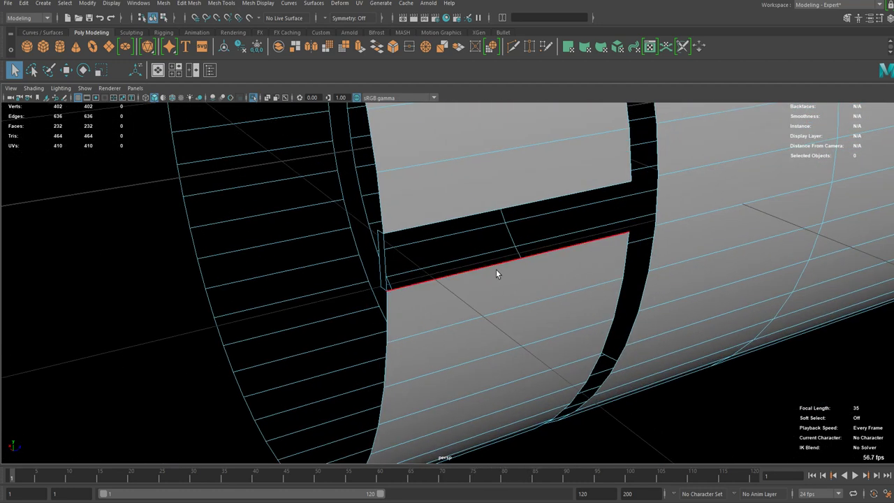
pyautogui.scroll(4, 496, 269)
pyautogui.moveTo(343, 230); pyautogui.dragTo(339, 263, button='right')
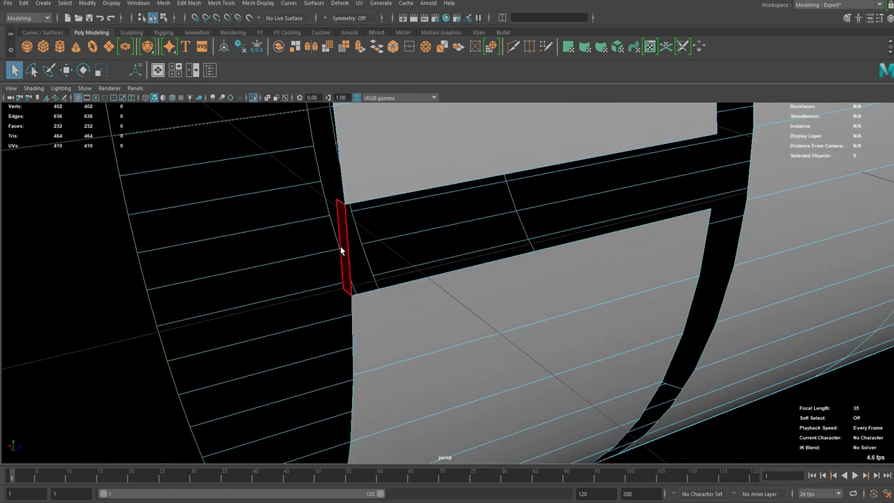
pyautogui.click(341, 248)
pyautogui.press('Delete')
# - Bridge the two long border edges on either side of the slot in the end ring to close the gap
pyautogui.keyDown('alt'); pyautogui.moveTo(368, 240); pyautogui.dragTo(442, 245); pyautogui.keyUp('alt')
pyautogui.moveTo(426, 193); pyautogui.dragTo(427, 169, button='right')
pyautogui.keyDown('alt'); pyautogui.moveTo(498, 283); pyautogui.dragTo(260, 62); pyautogui.keyUp('alt')
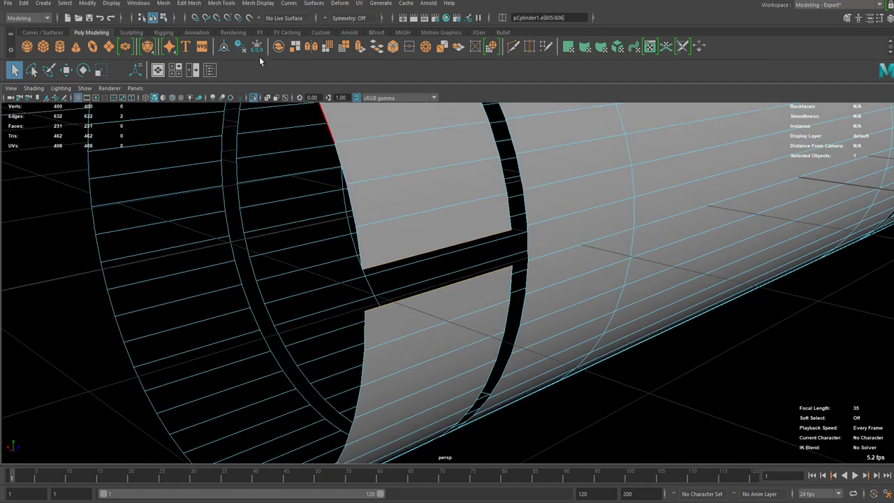
pyautogui.click(187, 3)
pyautogui.click(199, 46)
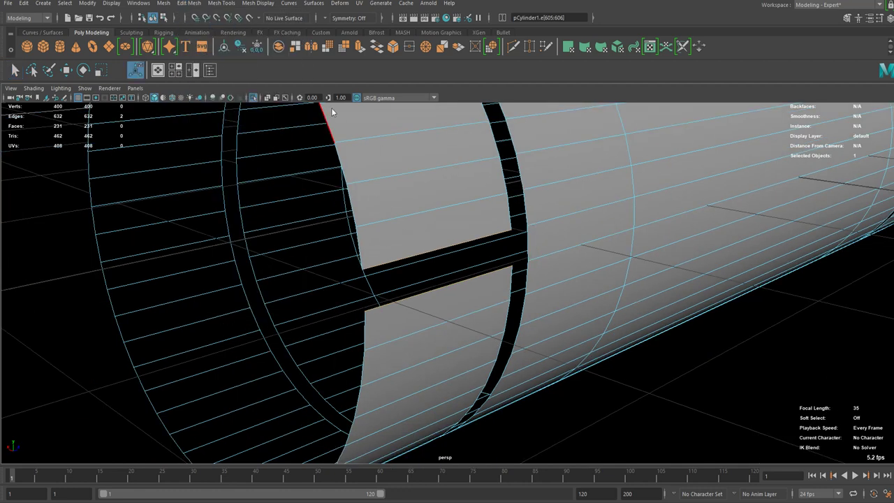
# - Return to object mode and select the whole body mesh
pyautogui.keyDown('alt'); pyautogui.moveTo(331, 107); pyautogui.dragTo(436, 209); pyautogui.keyUp('alt')
pyautogui.moveTo(436, 209); pyautogui.dragTo(499, 165, button='right')
pyautogui.scroll(-4, 559, 231)
pyautogui.click(668, 349)
pyautogui.keyDown('alt'); pyautogui.moveTo(668, 351); pyautogui.dragTo(584, 363); pyautogui.keyUp('alt')
pyautogui.click(518, 297)
pyautogui.keyDown('alt'); pyautogui.moveTo(440, 391); pyautogui.dragTo(422, 345); pyautogui.keyUp('alt')
pyautogui.scroll(5, 422, 344)
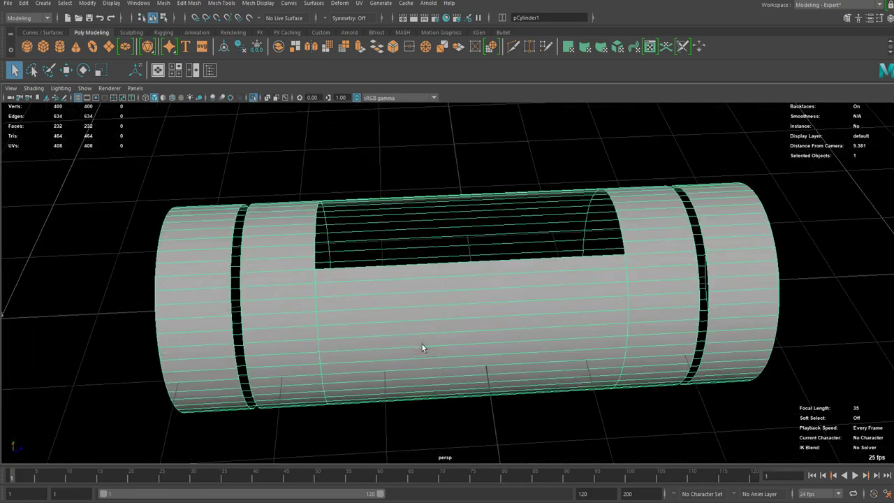
# - Insert a centred edge loop halfway along the body's middle section with the Multi-Cut tool
pyautogui.keyDown('alt'); pyautogui.moveTo(491, 141); pyautogui.dragTo(486, 182); pyautogui.keyUp('alt')
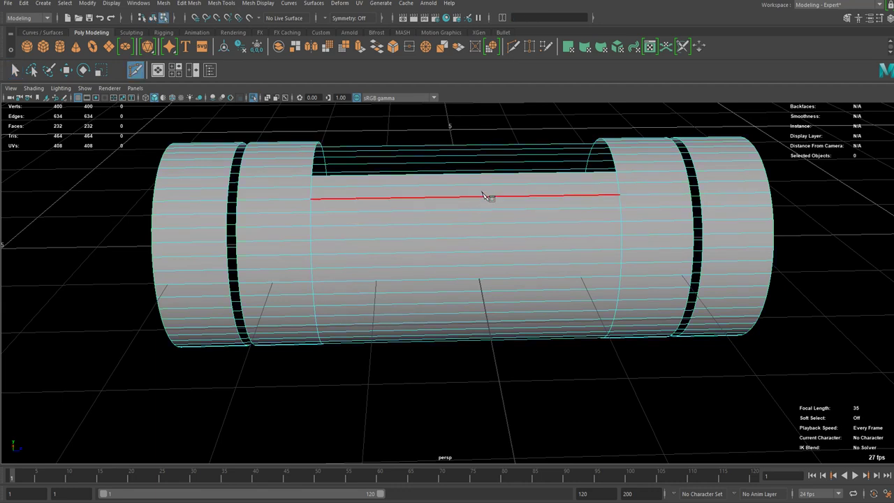
pyautogui.keyDown('ctrl'); pyautogui.click(446, 216); pyautogui.keyUp('ctrl')
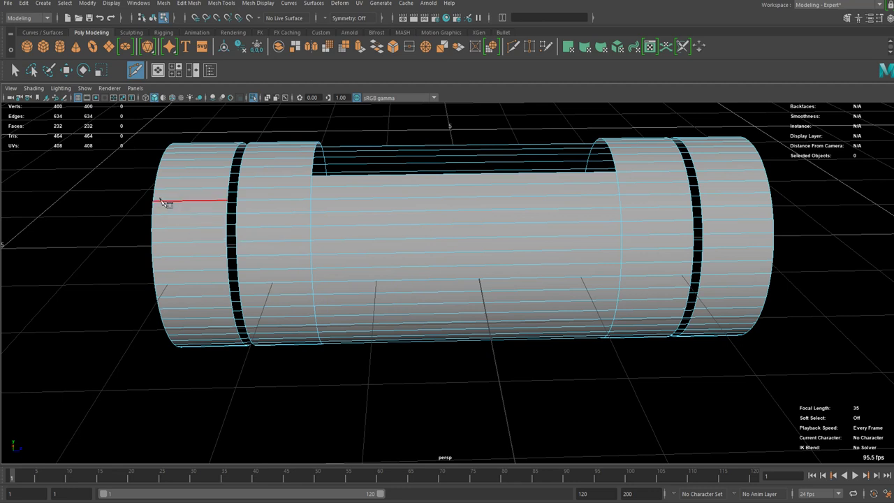
pyautogui.click(152, 257)
pyautogui.press('Escape')
pyautogui.keyDown('ctrl'); pyautogui.middleClick(449, 236); pyautogui.keyUp('ctrl')
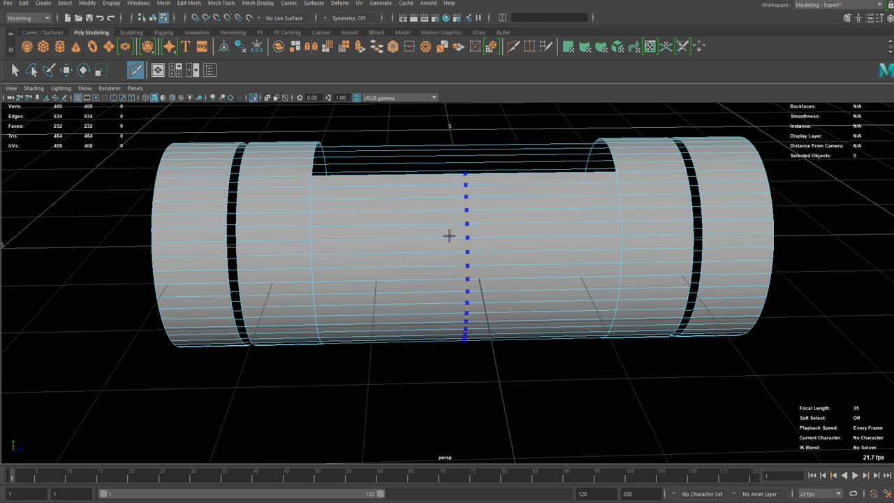
pyautogui.click(401, 233)
# - Insert a centred edge loop in each half of the middle section and exit the Multi-Cut tool
pyautogui.keyDown('alt'); pyautogui.moveTo(525, 237); pyautogui.dragTo(245, 314); pyautogui.keyUp('alt')
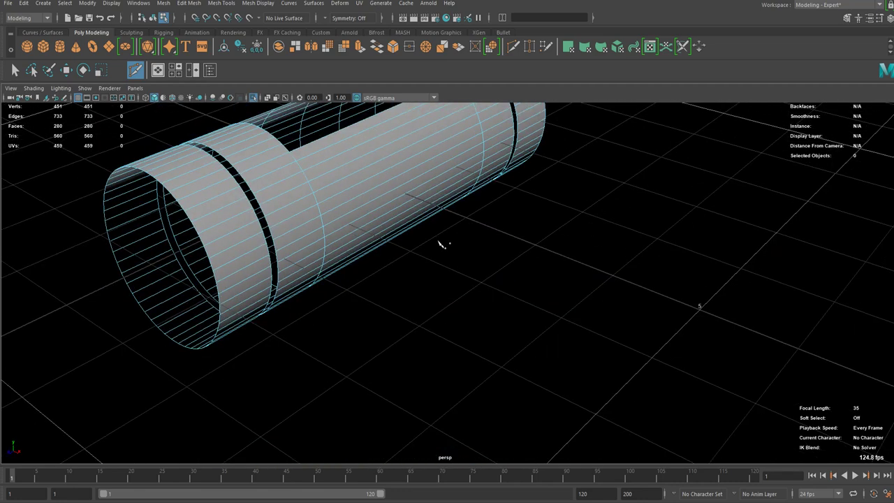
pyautogui.keyDown('ctrl'); pyautogui.middleClick(424, 184); pyautogui.keyUp('ctrl')
pyautogui.keyDown('ctrl'); pyautogui.middleClick(429, 179); pyautogui.keyUp('ctrl')
pyautogui.click(330, 236)
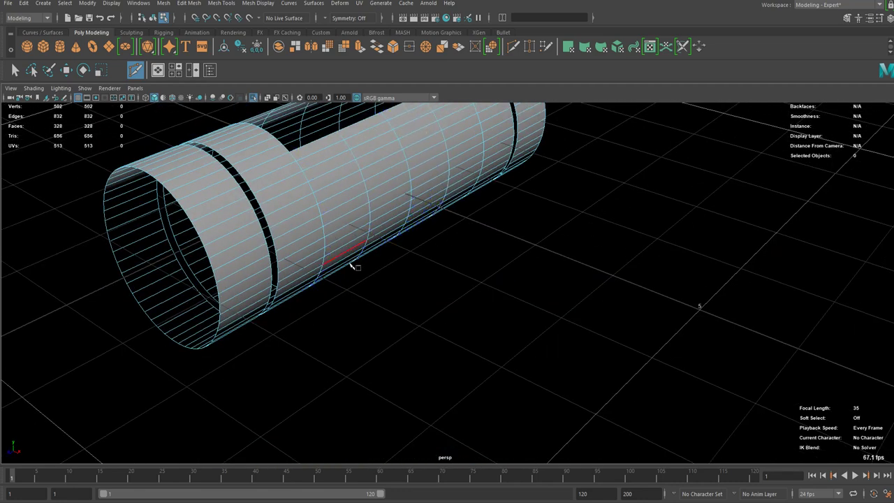
pyautogui.keyDown('alt'); pyautogui.moveTo(339, 249); pyautogui.dragTo(498, 326); pyautogui.keyUp('alt')
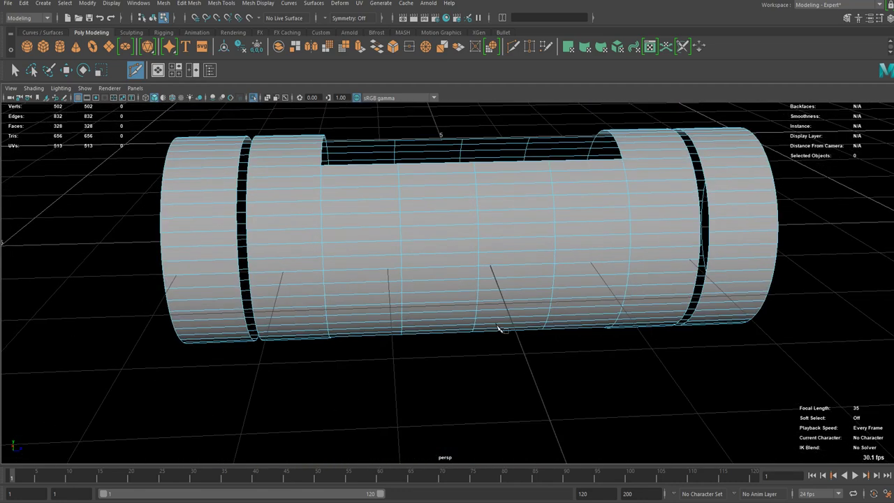
pyautogui.keyDown('alt'); pyautogui.moveTo(399, 293); pyautogui.dragTo(529, 241); pyautogui.keyUp('alt')
pyautogui.press('q')
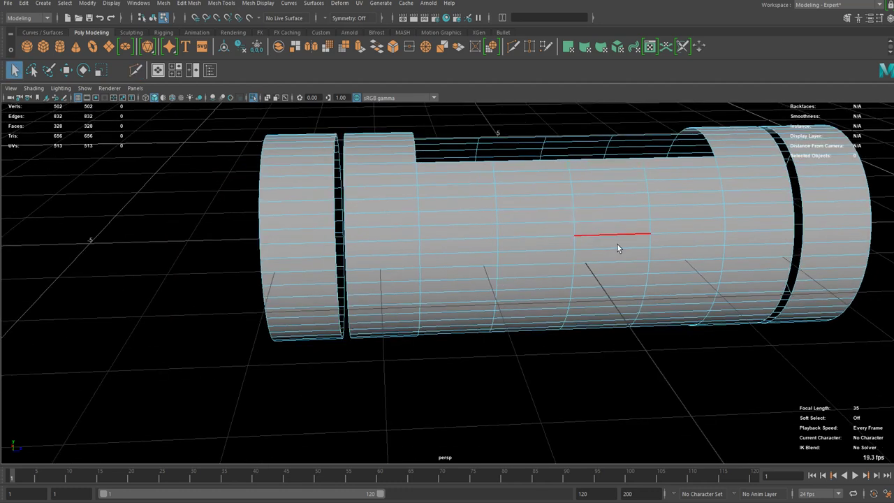
# - Select the body mesh and add linear divisions to its faces, with 1 division in U and 2 in V
pyautogui.keyDown('alt'); pyautogui.moveTo(471, 334); pyautogui.dragTo(441, 356, button='middle'); pyautogui.keyUp('alt')
pyautogui.scroll(3, 414, 329)
pyautogui.moveTo(364, 231); pyautogui.dragTo(424, 192, button='right')
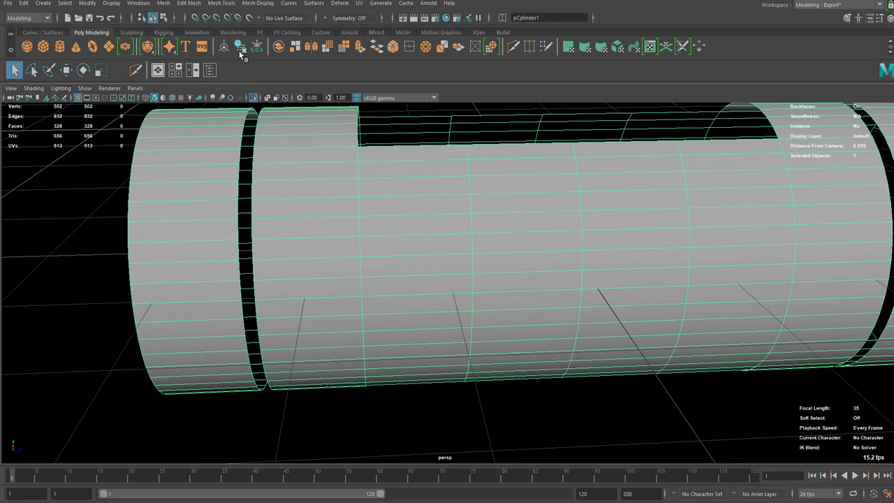
pyautogui.click(183, 4)
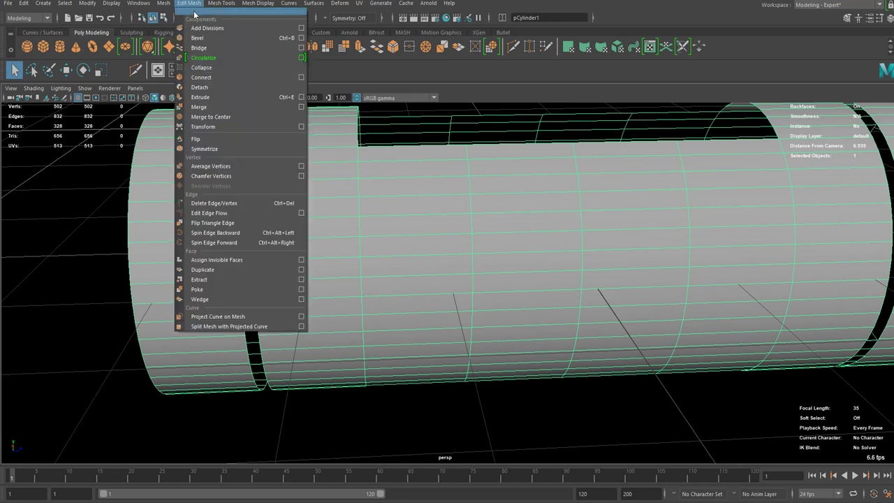
pyautogui.click(300, 29)
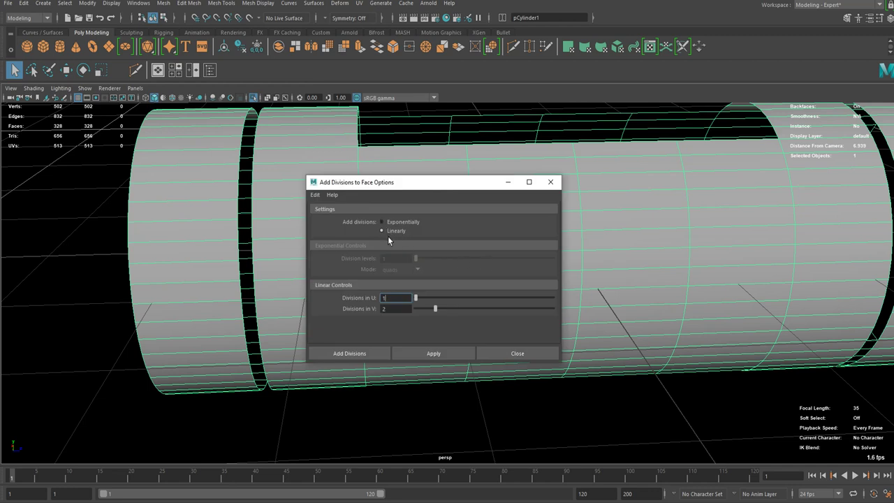
pyautogui.click(354, 351)
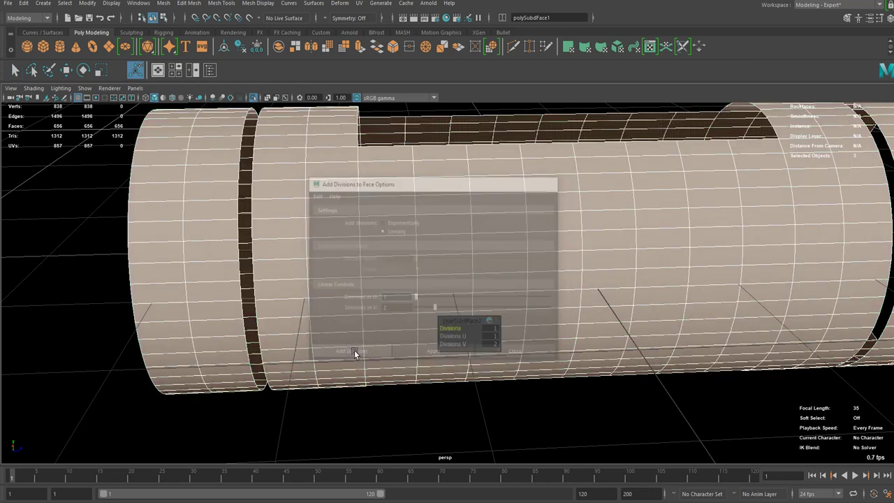
# - Set the added face divisions to 3 in U and 11 in V so the grid cells are nearly square
pyautogui.moveTo(453, 336); pyautogui.dragTo(458, 334)
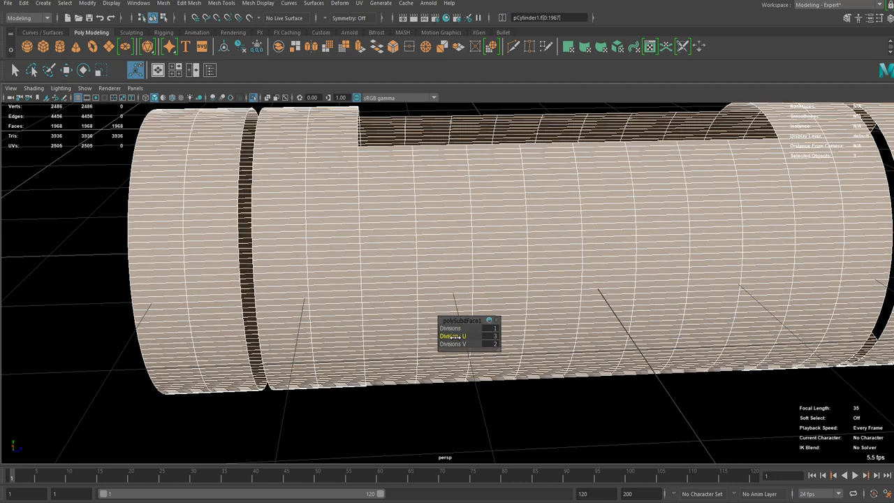
pyautogui.moveTo(445, 343); pyautogui.dragTo(481, 336)
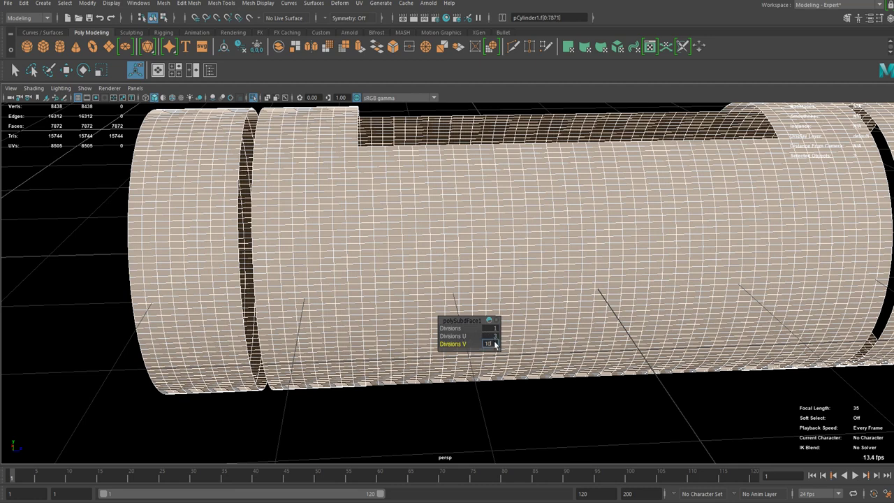
pyautogui.press('Return')
pyautogui.keyDown('alt'); pyautogui.moveTo(273, 274); pyautogui.dragTo(343, 294, button='middle'); pyautogui.keyUp('alt')
pyautogui.scroll(6, 317, 270)
pyautogui.keyDown('alt'); pyautogui.moveTo(265, 258); pyautogui.dragTo(368, 292, button='middle'); pyautogui.keyUp('alt')
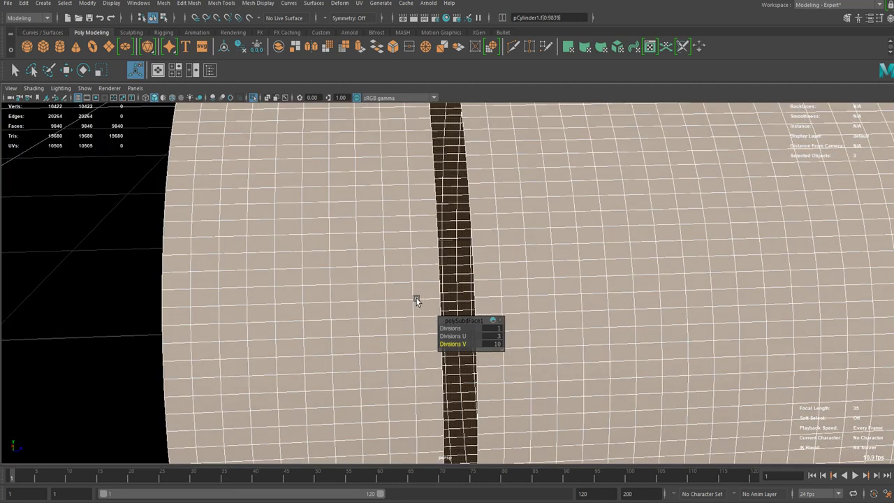
pyautogui.click(494, 344)
pyautogui.press('Return')
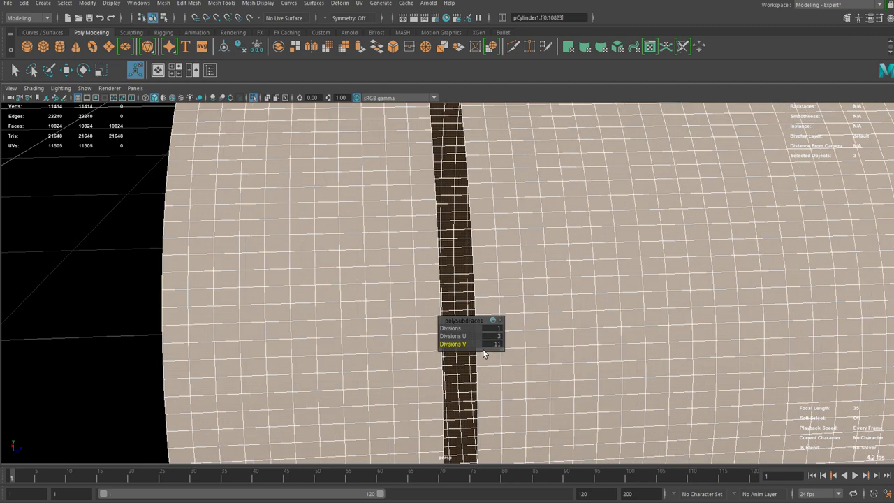
# - Exit the divisions editing and return to object mode with the subdivided body selected
pyautogui.scroll(-8, 419, 318)
pyautogui.scroll(2, 398, 311)
pyautogui.press('q')
pyautogui.scroll(-3, 403, 315)
pyautogui.keyDown('alt'); pyautogui.moveTo(436, 297); pyautogui.dragTo(316, 305, button='middle'); pyautogui.keyUp('alt')
pyautogui.scroll(6, 328, 306)
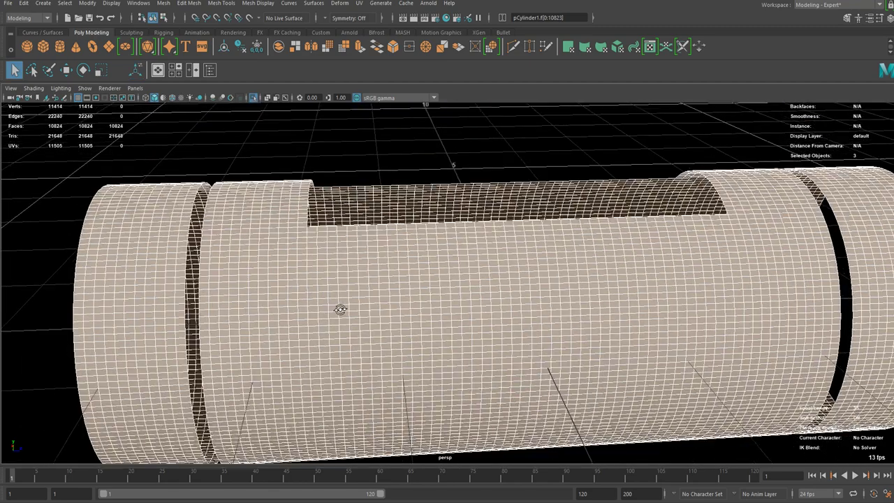
pyautogui.keyDown('alt'); pyautogui.moveTo(340, 309); pyautogui.dragTo(357, 294); pyautogui.keyUp('alt')
pyautogui.scroll(-2, 357, 294)
pyautogui.rightClick(389, 219)
pyautogui.moveTo(426, 307); pyautogui.dragTo(450, 283, button='right')
pyautogui.scroll(4, 409, 283)
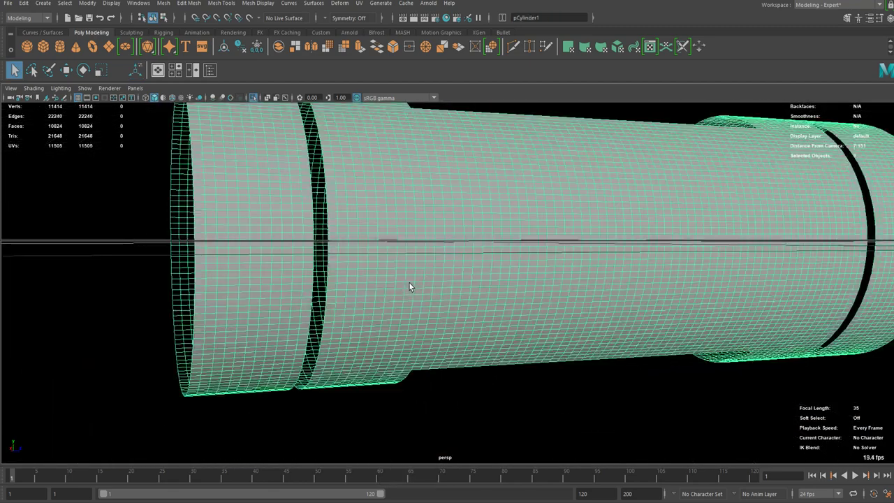
# - Delete the construction history of the subdivided body mesh
pyautogui.keyDown('alt'); pyautogui.moveTo(296, 223); pyautogui.dragTo(396, 321, button='middle'); pyautogui.keyUp('alt')
pyautogui.scroll(4, 395, 322)
pyautogui.click(241, 49)
pyautogui.keyDown('alt'); pyautogui.moveTo(512, 259); pyautogui.dragTo(483, 266); pyautogui.keyUp('alt')
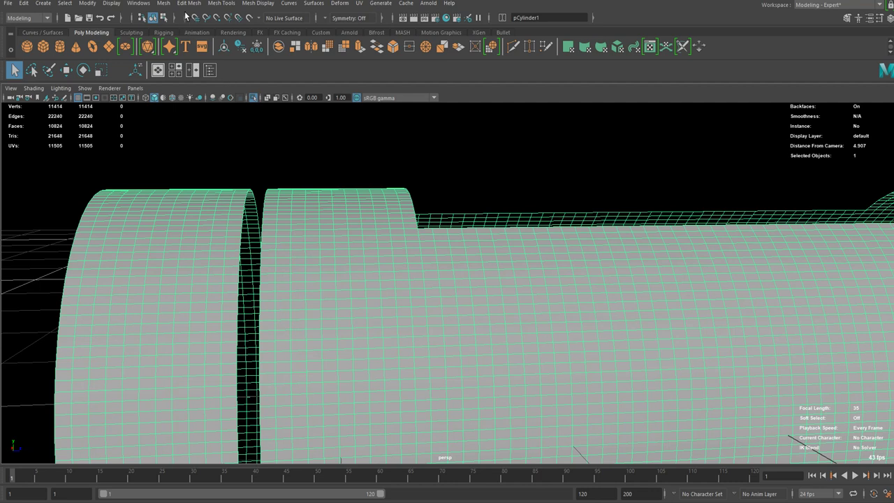
# - Poke all faces of the body mesh so every grid cell gets diagonal edges meeting at its center
pyautogui.click(163, 3)
pyautogui.moveTo(177, 6)
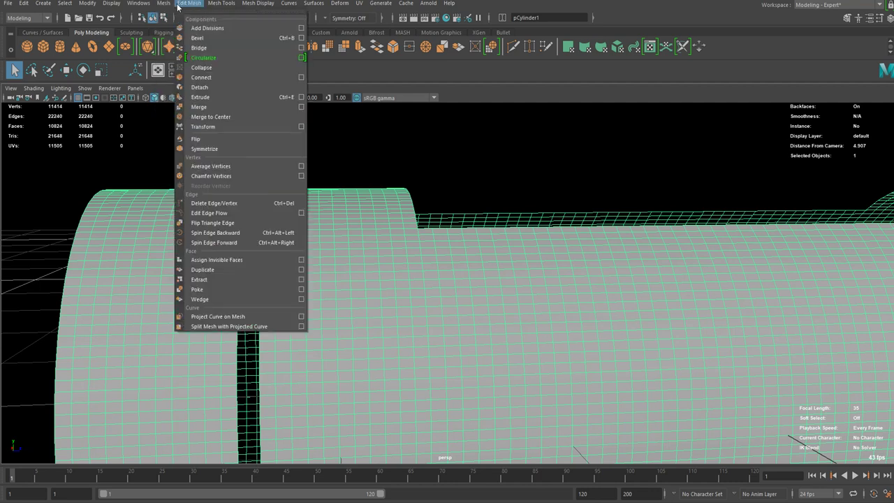
pyautogui.click(210, 289)
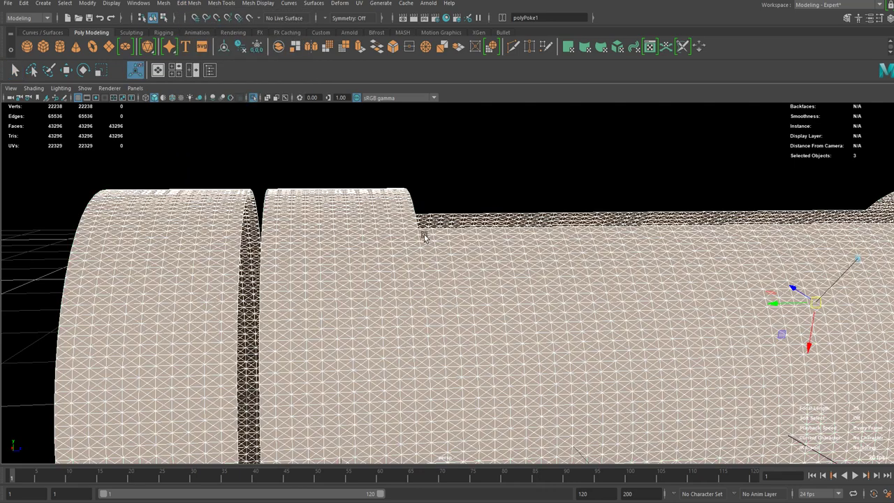
pyautogui.scroll(4, 425, 237)
pyautogui.keyDown('alt'); pyautogui.moveTo(246, 220); pyautogui.dragTo(341, 233); pyautogui.keyUp('alt')
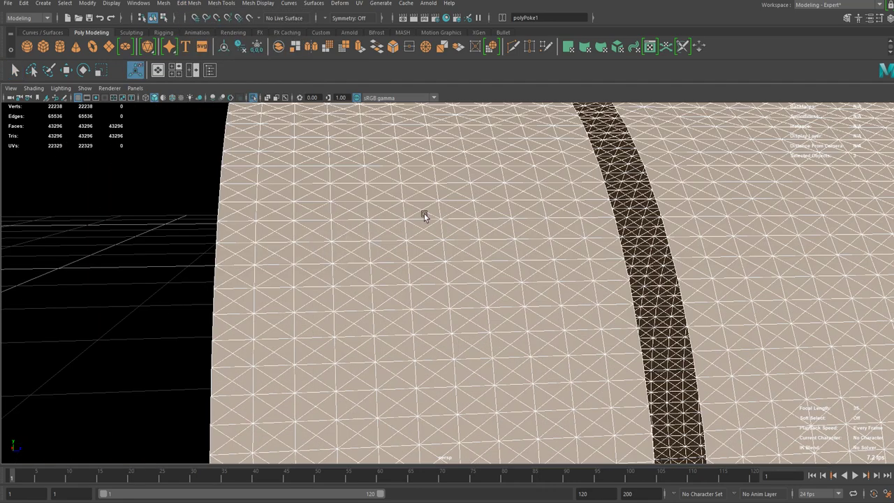
pyautogui.scroll(-4, 423, 203)
pyautogui.keyDown('alt'); pyautogui.moveTo(505, 198); pyautogui.dragTo(397, 236); pyautogui.keyUp('alt')
pyautogui.scroll(3, 397, 235)
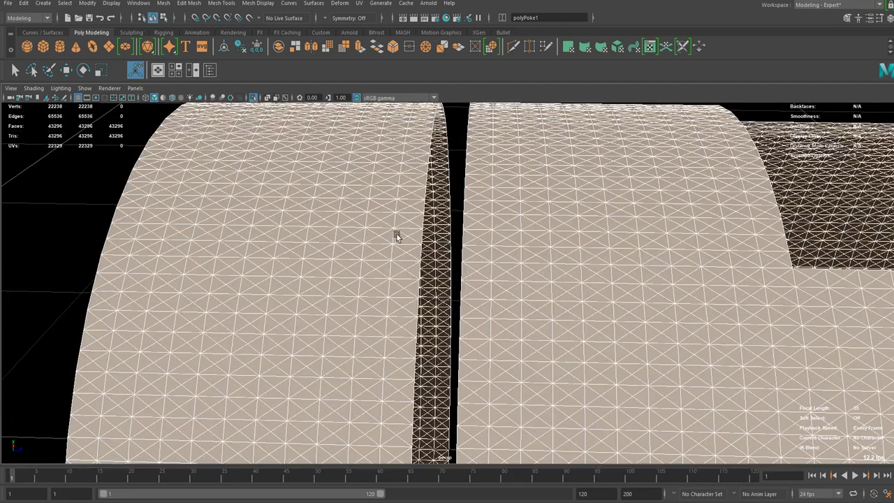
# - Switch to edge mode and select sample lengthwise and circumferential grid edges on both sides of the gap
pyautogui.moveTo(383, 204); pyautogui.dragTo(382, 180, button='right')
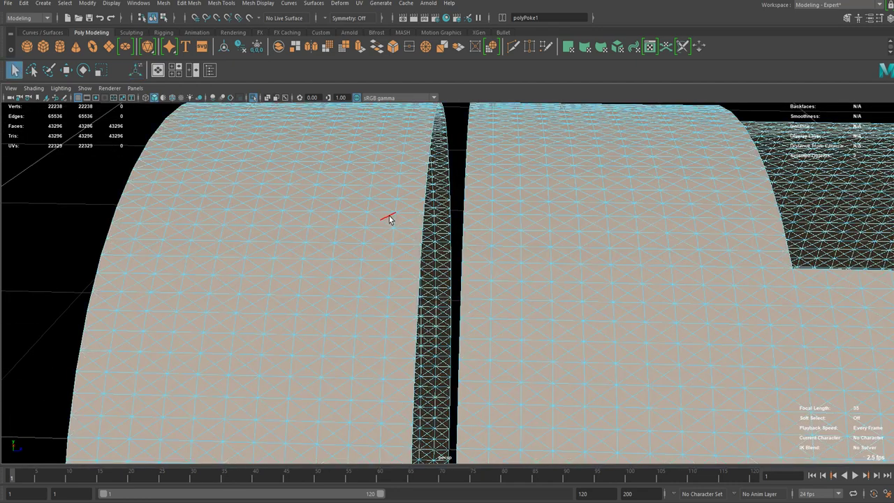
pyautogui.scroll(4, 389, 216)
pyautogui.click(336, 192)
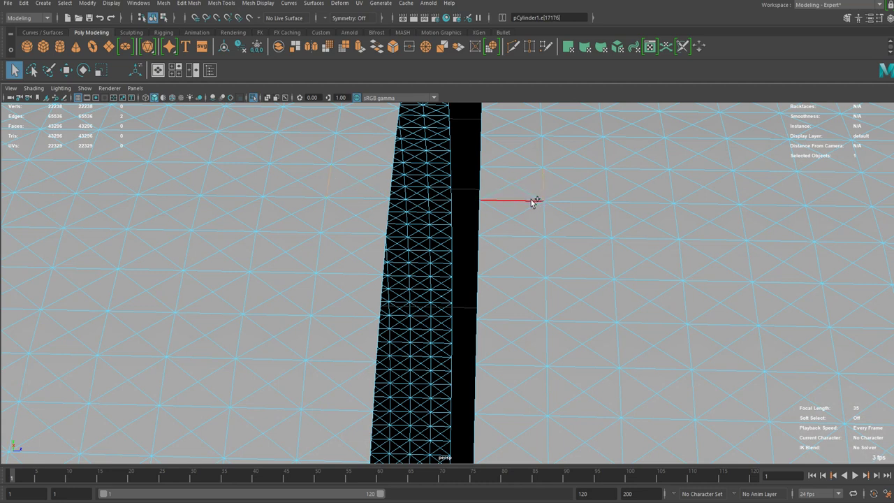
pyautogui.keyDown('shift'); pyautogui.click(528, 202); pyautogui.keyUp('shift')
pyautogui.keyDown('shift'); pyautogui.click(274, 196); pyautogui.keyUp('shift')
pyautogui.keyDown('shift'); pyautogui.click(388, 191); pyautogui.keyUp('shift')
pyautogui.keyDown('shift'); pyautogui.click(359, 197); pyautogui.keyUp('shift')
pyautogui.scroll(-2, 453, 213)
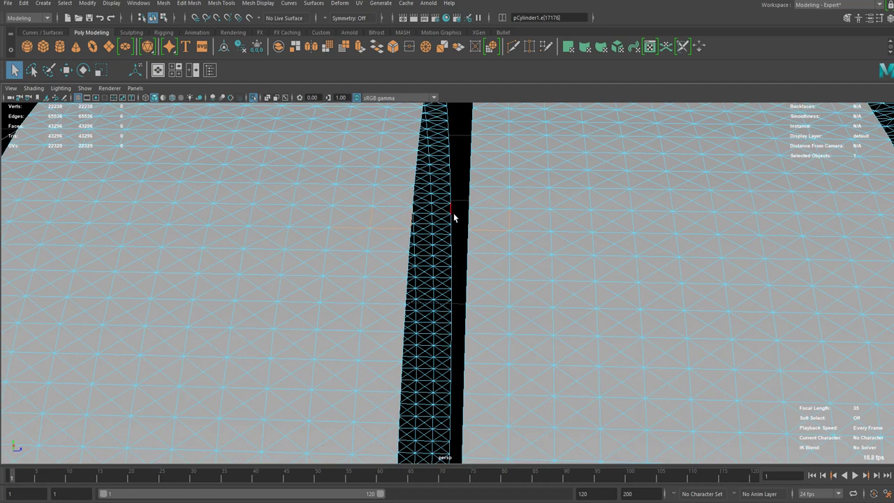
# - Extend the sample edge selection across the mesh with Select Similar
pyautogui.scroll(2, 404, 203)
pyautogui.keyDown('alt'); pyautogui.moveTo(373, 200); pyautogui.dragTo(427, 201); pyautogui.keyUp('alt')
pyautogui.rightClick(418, 195)
pyautogui.moveTo(417, 195); pyautogui.dragTo(424, 301, button='right')
pyautogui.scroll(-2, 461, 235)
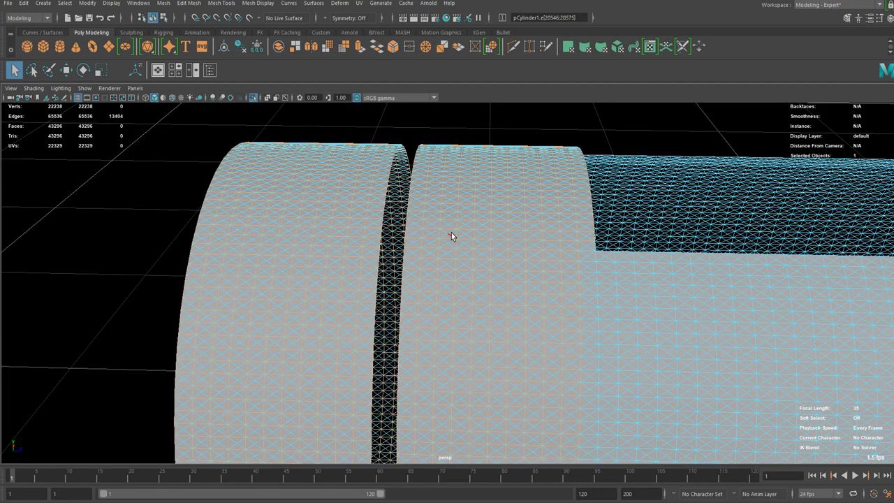
# - Add the slotted middle section's circumferential grid edges to the selection using Select Similar
pyautogui.scroll(1, 458, 232)
pyautogui.scroll(-1, 457, 232)
pyautogui.scroll(1, 562, 241)
pyautogui.keyDown('alt'); pyautogui.moveTo(562, 241); pyautogui.dragTo(454, 209, button='middle'); pyautogui.keyUp('alt')
pyautogui.scroll(2, 410, 213)
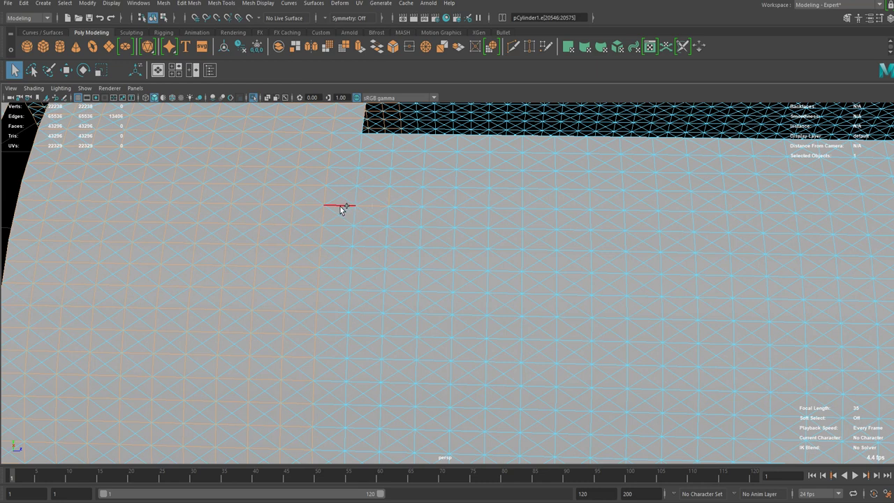
pyautogui.rightClick(392, 194)
pyautogui.moveTo(392, 194); pyautogui.dragTo(393, 305, button='right')
pyautogui.scroll(-5, 442, 278)
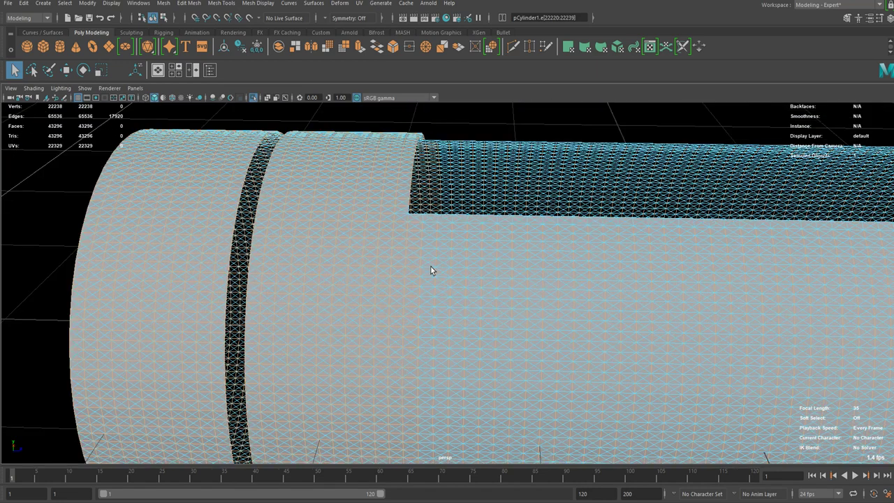
# - Add the middle section's lengthwise grid edges with Select Similar and delete all selected grid edges, leaving the diagonal ones
pyautogui.scroll(5, 430, 265)
pyautogui.scroll(3, 431, 271)
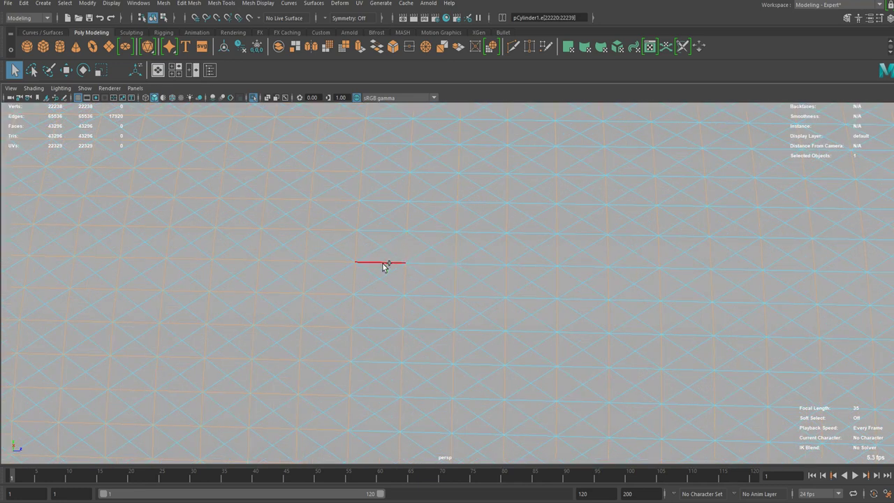
pyautogui.rightClick(417, 252)
pyautogui.click(413, 359)
pyautogui.scroll(-5, 485, 258)
pyautogui.keyDown('alt'); pyautogui.moveTo(484, 253); pyautogui.dragTo(323, 251, button='middle'); pyautogui.keyUp('alt')
pyautogui.scroll(4, 429, 254)
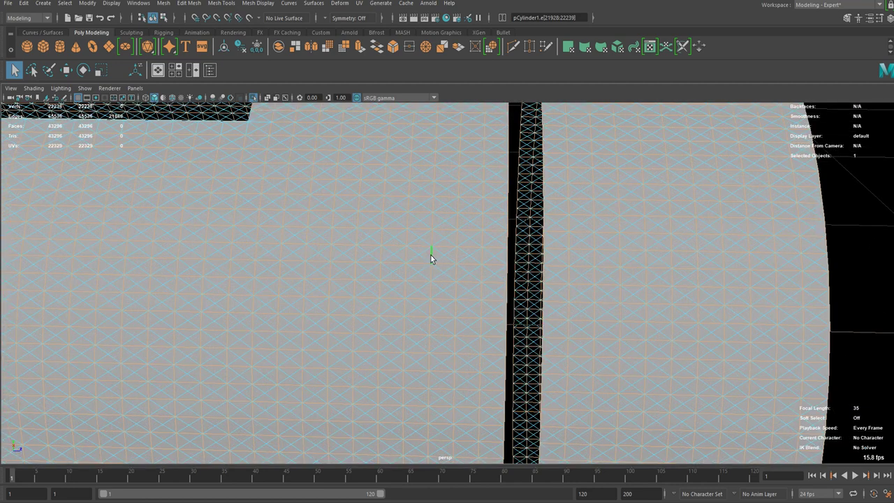
pyautogui.press('Delete')
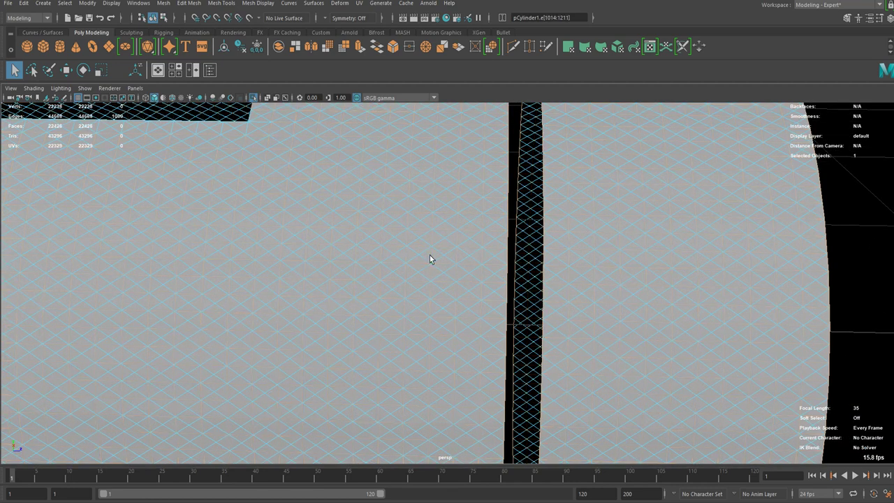
# - Select the leftover short straight edges along the slot's rim and delete them
pyautogui.keyDown('alt'); pyautogui.moveTo(430, 258); pyautogui.dragTo(273, 256); pyautogui.keyUp('alt')
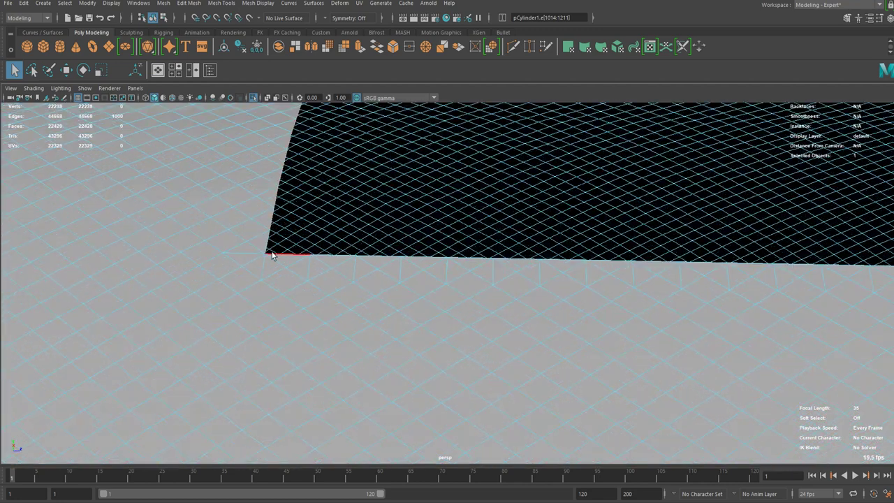
pyautogui.click(242, 256)
pyautogui.keyDown('shift'); pyautogui.click(264, 269); pyautogui.keyUp('shift')
pyautogui.keyDown('shift'); pyautogui.click(305, 268); pyautogui.keyUp('shift')
pyautogui.keyDown('shift'); pyautogui.click(354, 268); pyautogui.keyUp('shift')
pyautogui.keyDown('alt'); pyautogui.moveTo(416, 259); pyautogui.dragTo(366, 274, button='middle'); pyautogui.keyUp('alt')
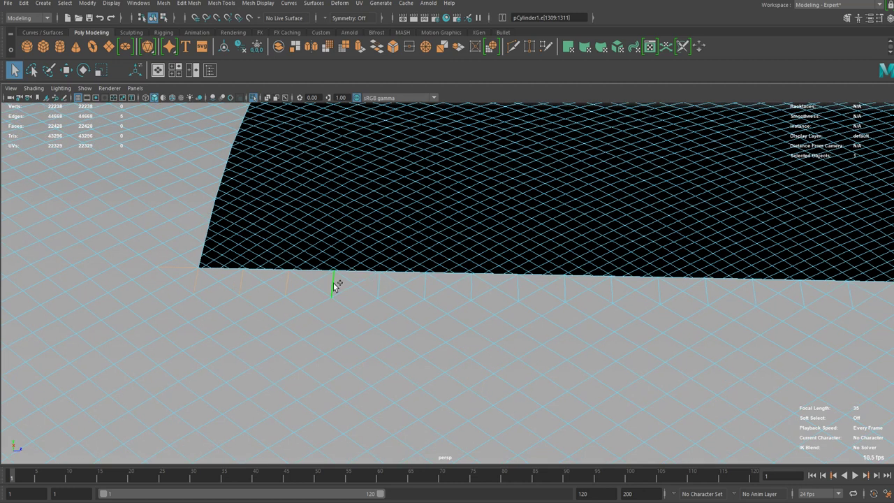
pyautogui.moveTo(335, 286); pyautogui.dragTo(389, 339, button='right')
pyautogui.scroll(-4, 391, 276)
# - Select only the middle section's faces and extrude them with Keep Faces Together off and a thickness of 0
pyautogui.keyDown('alt'); pyautogui.moveTo(389, 269); pyautogui.dragTo(328, 236); pyautogui.keyUp('alt')
pyautogui.moveTo(328, 236); pyautogui.dragTo(332, 262, button='right')
pyautogui.doubleClick(337, 251)
pyautogui.keyDown('alt'); pyautogui.moveTo(338, 271); pyautogui.dragTo(357, 275); pyautogui.keyUp('alt')
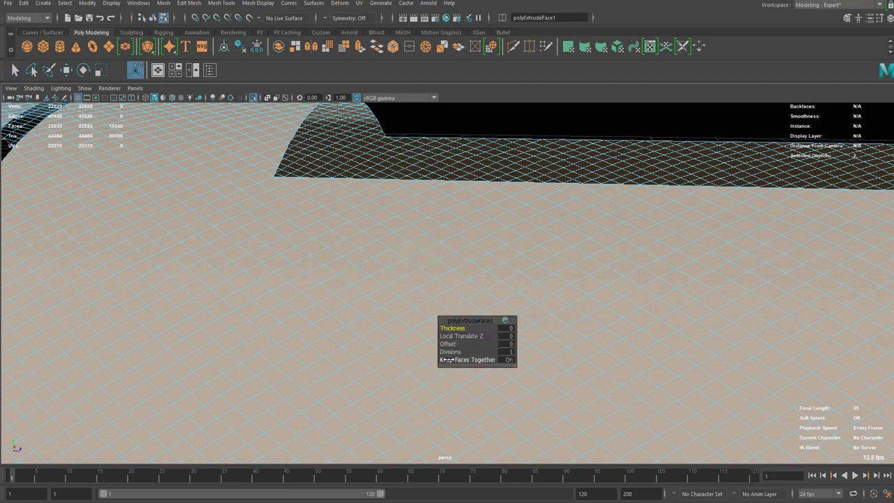
pyautogui.click(504, 361)
pyautogui.moveTo(447, 327); pyautogui.dragTo(511, 334)
pyautogui.click(506, 330)
pyautogui.write('0')
pyautogui.press('Return')
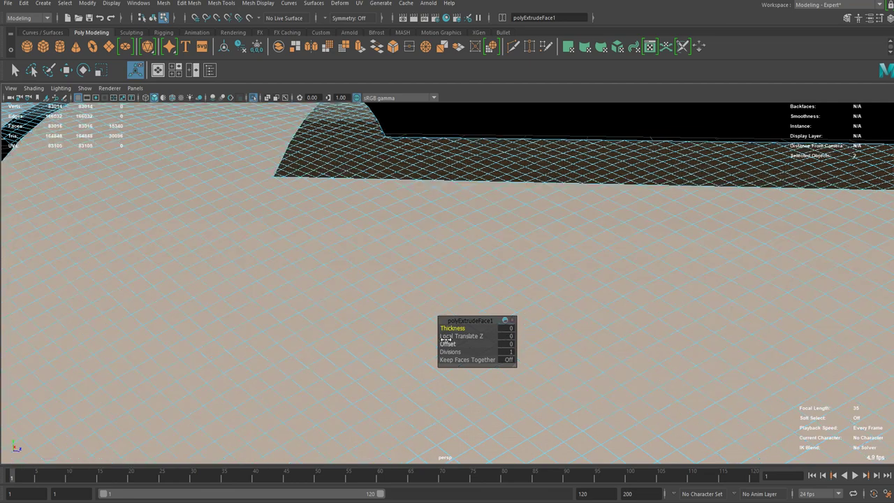
# - Set the middle section's extrusion offset to 0.005 to inset each diamond face separately
pyautogui.moveTo(445, 344); pyautogui.dragTo(448, 343)
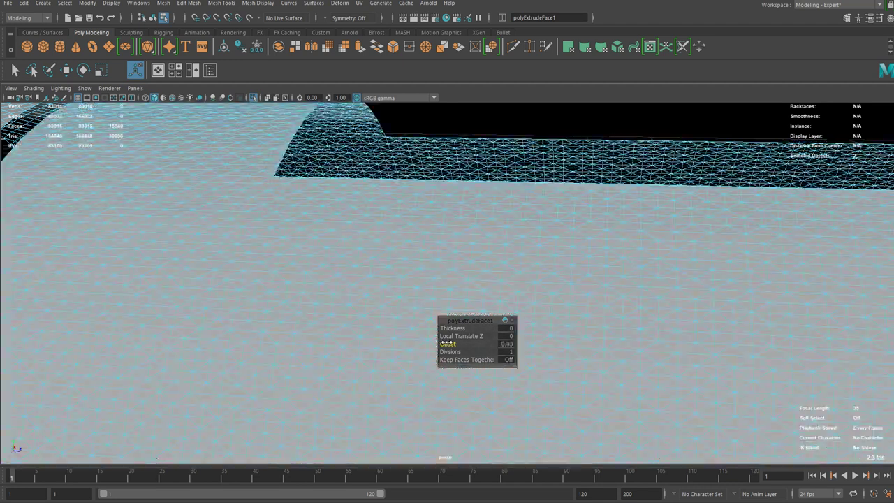
pyautogui.click(507, 344)
pyautogui.press('Return')
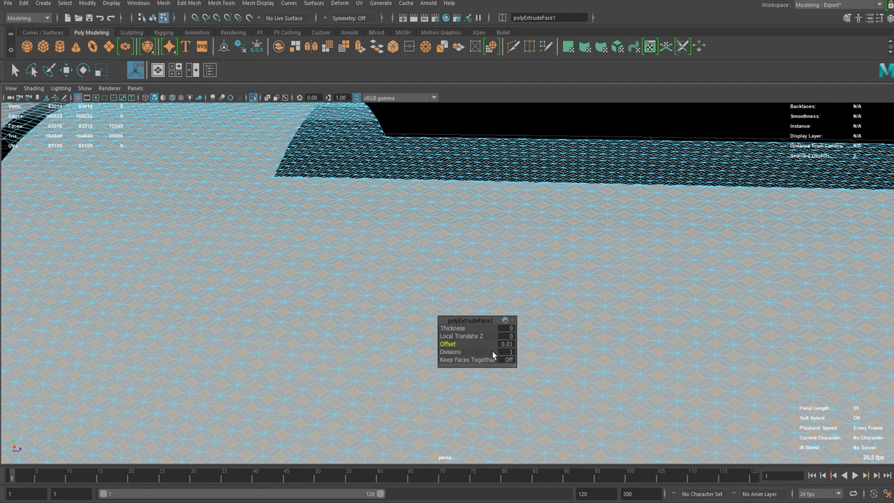
pyautogui.click(507, 344)
pyautogui.press('Return')
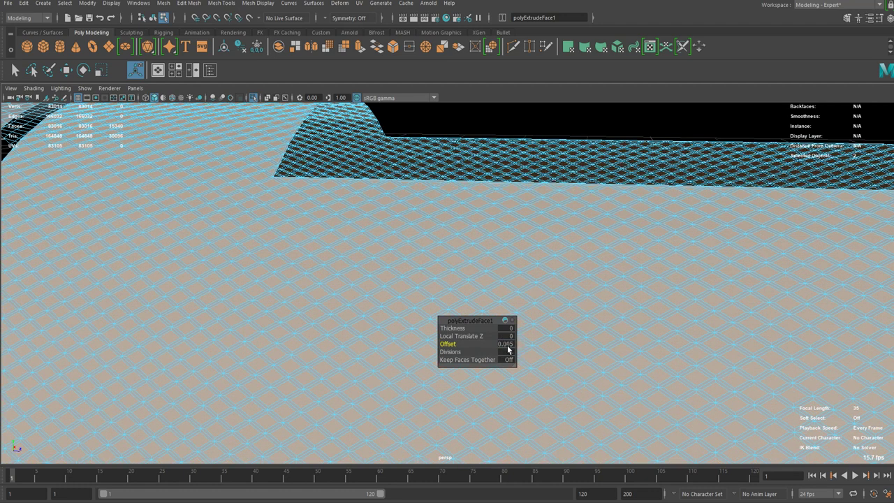
# - Try to invert the face selection and delete the inverted faces, and undo the deletion
pyautogui.rightClick(334, 250)
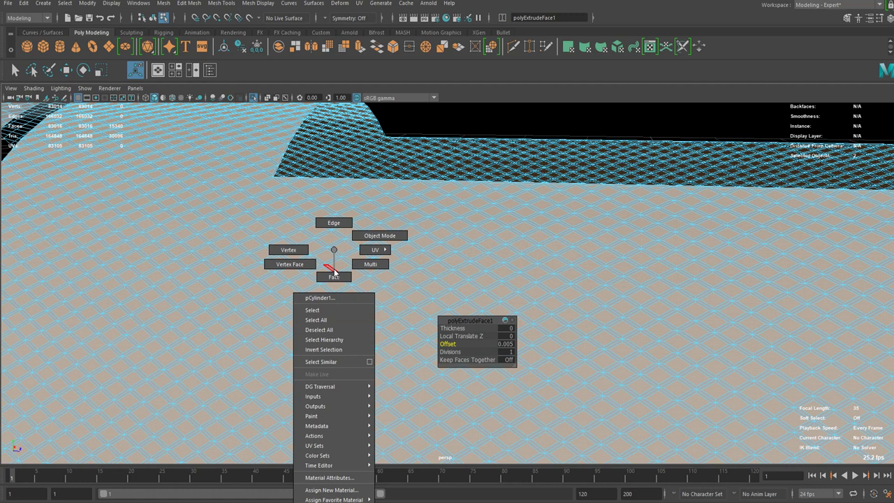
pyautogui.click(334, 349)
pyautogui.press('Delete')
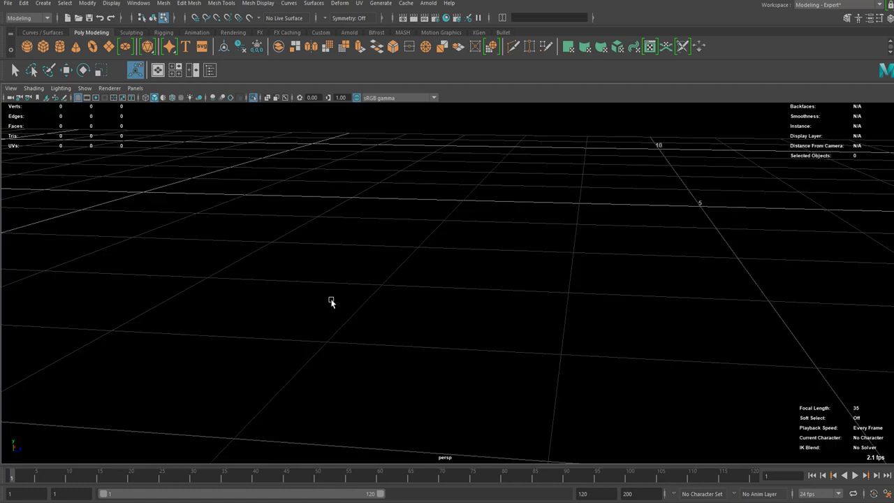
pyautogui.hotkey('ctrl', 'z')
pyautogui.scroll(-3, 335, 309)
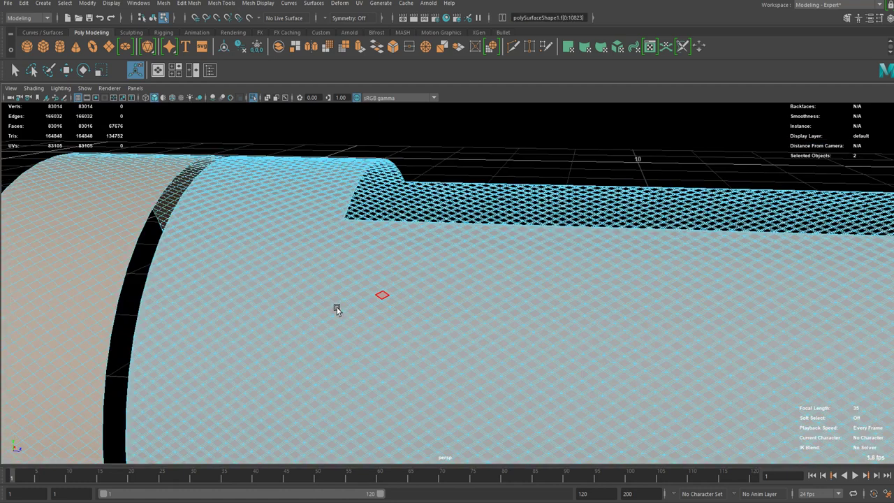
pyautogui.scroll(5, 341, 311)
pyautogui.scroll(-5, 199, 292)
pyautogui.keyDown('alt'); pyautogui.moveTo(293, 278); pyautogui.dragTo(489, 268, button='middle'); pyautogui.keyUp('alt')
pyautogui.scroll(4, 319, 275)
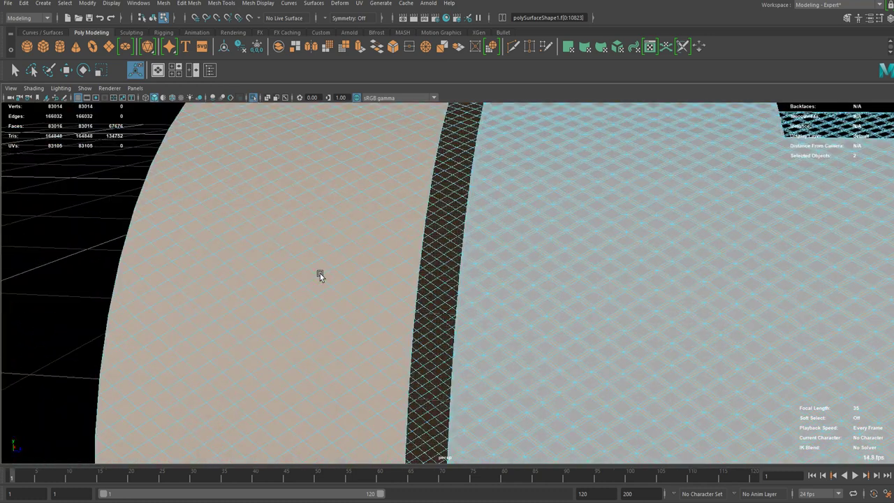
pyautogui.scroll(-5, 319, 276)
pyautogui.scroll(6, 349, 278)
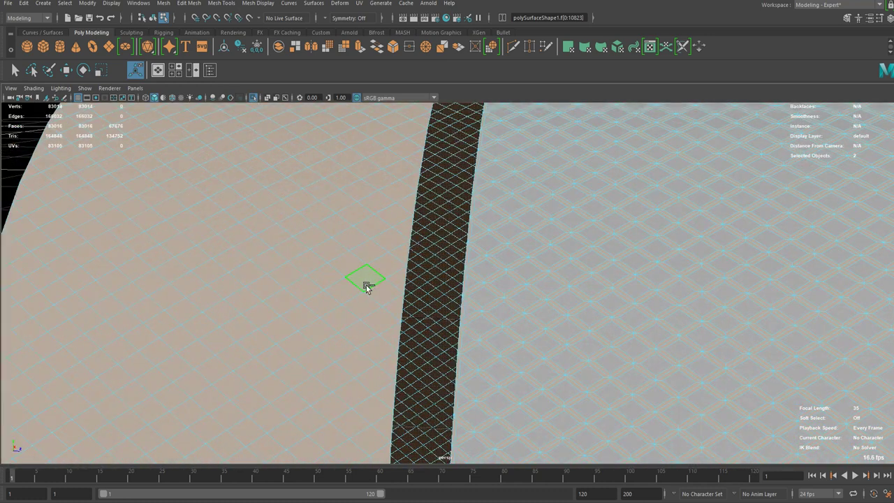
# - Undo the middle section's face extrusion and its settings, and return to the Select tool
pyautogui.hotkey('ctrl', 'shift', 'i')
pyautogui.hotkey('ctrl', 'e')
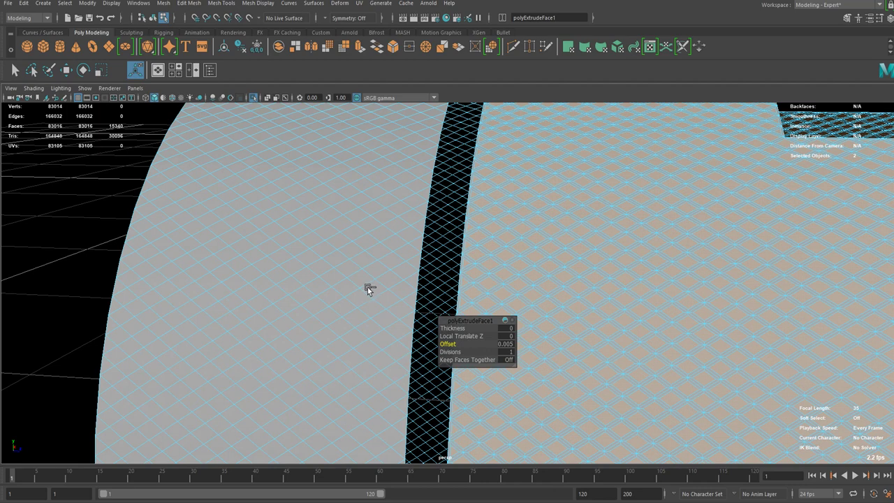
pyautogui.moveTo(367, 287); pyautogui.dragTo(369, 288, button='middle')
pyautogui.hotkey('ctrl', 'z')
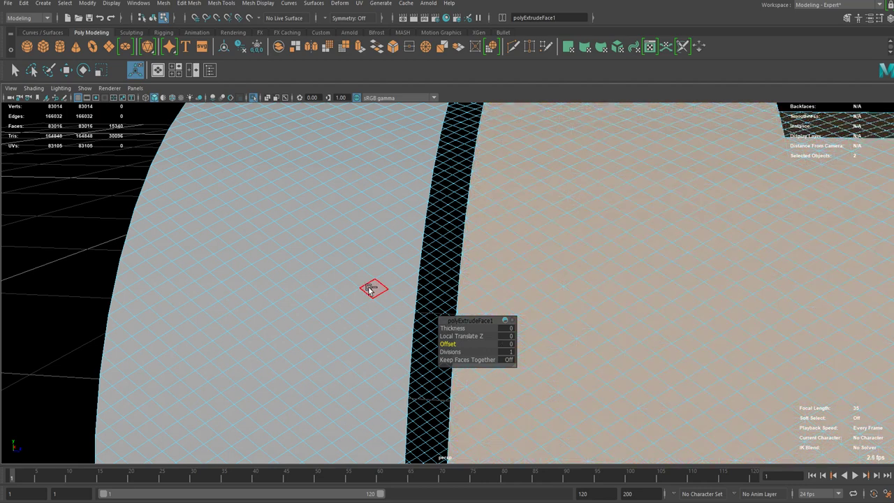
pyautogui.scroll(-7, 368, 287)
pyautogui.keyDown('alt'); pyautogui.moveTo(375, 288); pyautogui.dragTo(306, 290, button='middle'); pyautogui.keyUp('alt')
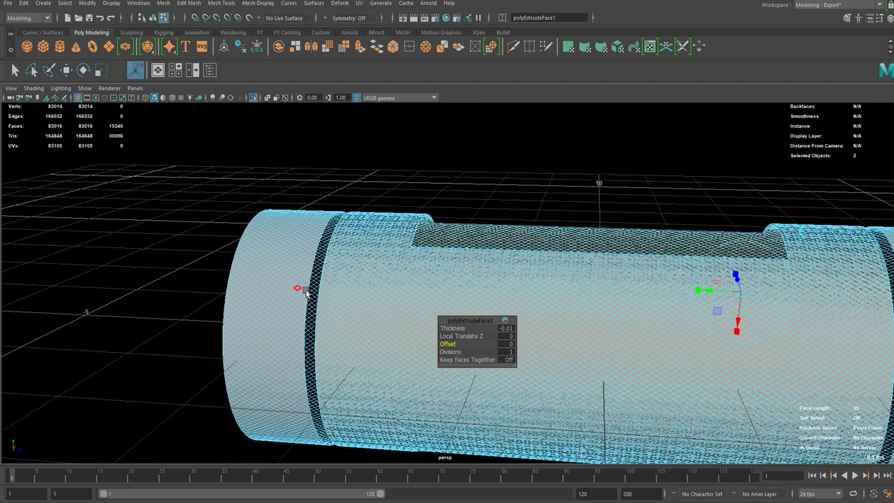
pyautogui.scroll(-4, 306, 291)
pyautogui.scroll(12, 306, 291)
pyautogui.hotkey('ctrl', 'z')
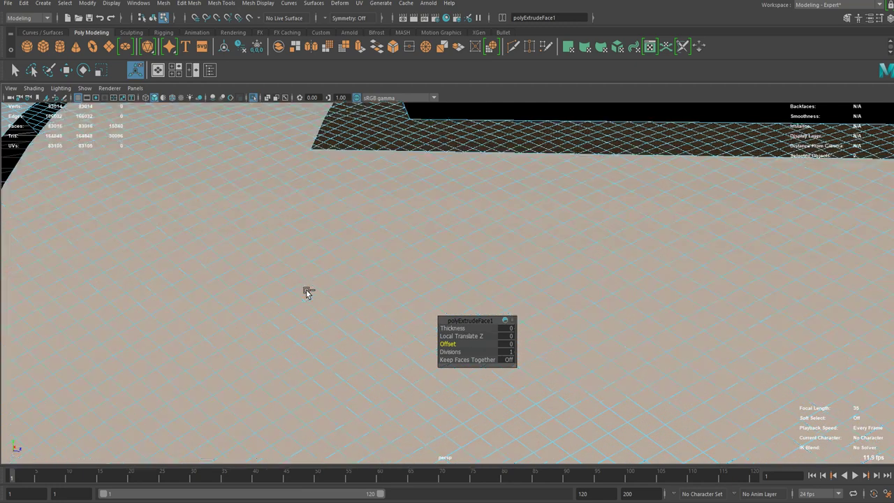
pyautogui.scroll(-5, 306, 289)
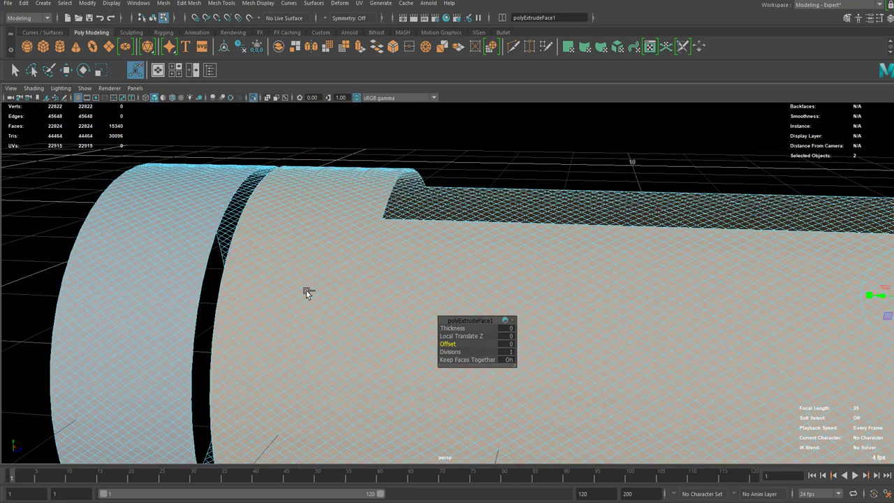
pyautogui.hotkey('ctrl', 'z')
pyautogui.scroll(-3, 306, 291)
pyautogui.press('q')
pyautogui.scroll(3, 297, 291)
pyautogui.scroll(-10, 295, 290)
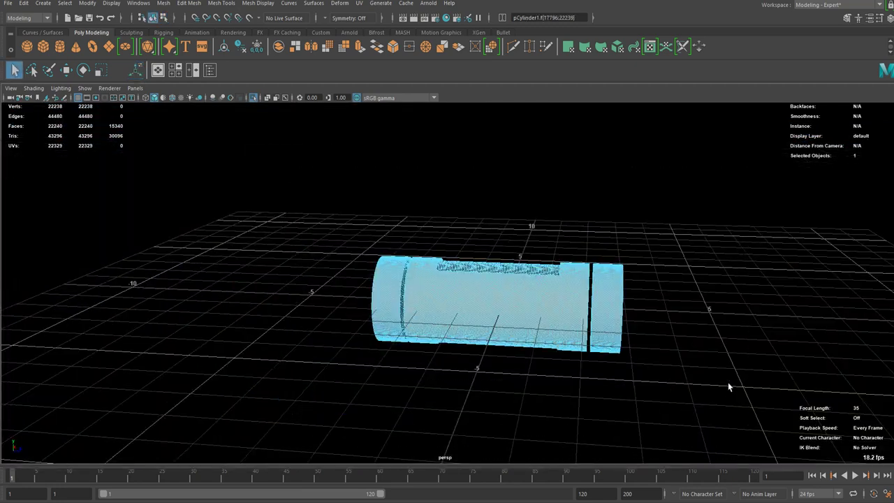
# - Select all faces of every body section, including both end rings
pyautogui.scroll(5, 539, 390)
pyautogui.scroll(-5, 539, 389)
pyautogui.moveTo(303, 234); pyautogui.dragTo(726, 420)
pyautogui.scroll(10, 617, 348)
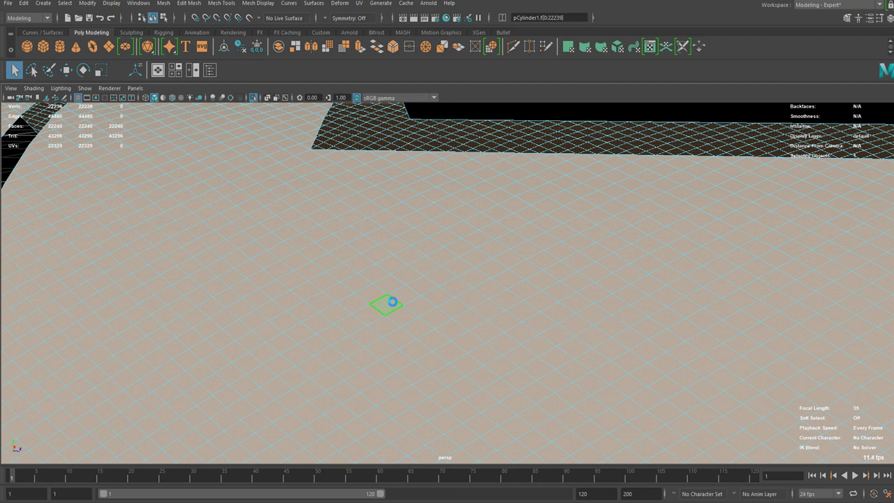
# - Extrude all selected faces with Keep Faces Together off and an offset of 0.005
pyautogui.hotkey('ctrl', 'e')
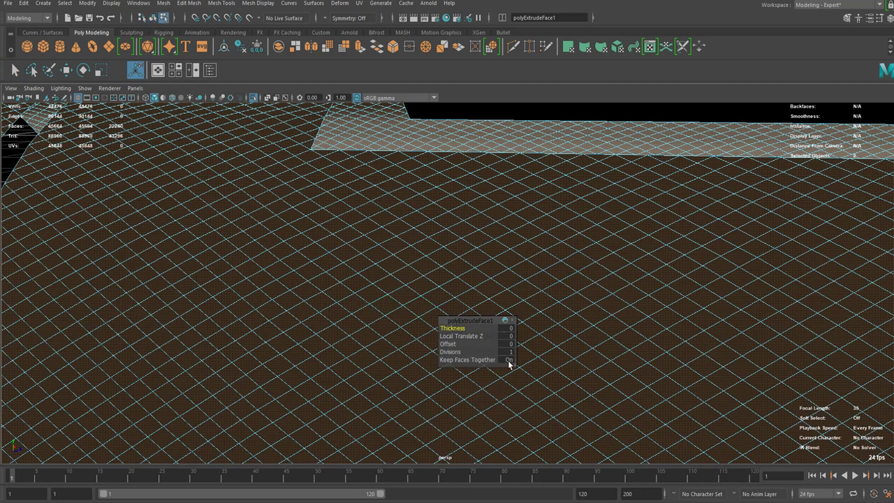
pyautogui.click(508, 359)
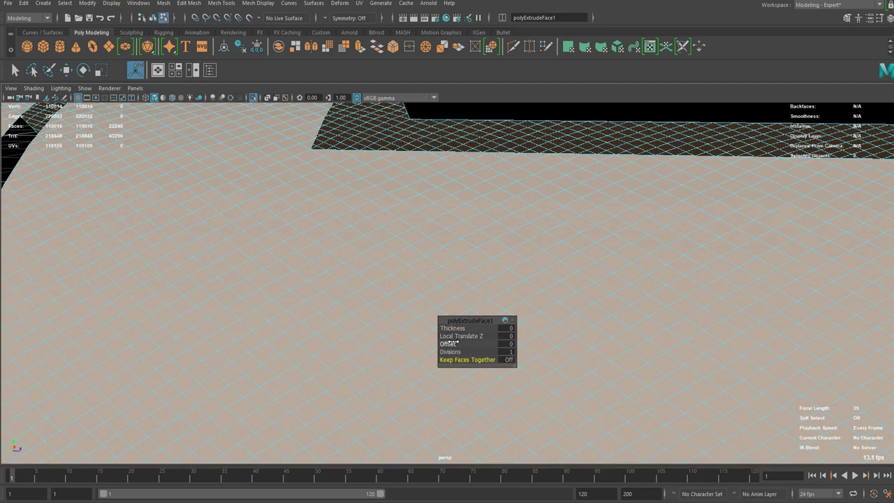
pyautogui.click(505, 344)
pyautogui.write('.005')
pyautogui.press('Return')
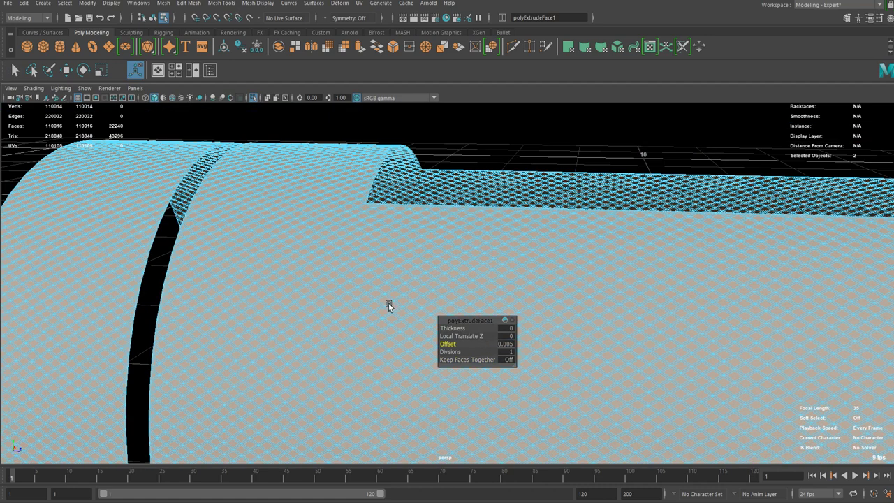
# - Try to invert the face selection and delete the lattice border faces around the diamonds, and undo the deletion
pyautogui.scroll(4, 322, 303)
pyautogui.moveTo(217, 249); pyautogui.dragTo(224, 348, button='right')
pyautogui.scroll(3, 270, 309)
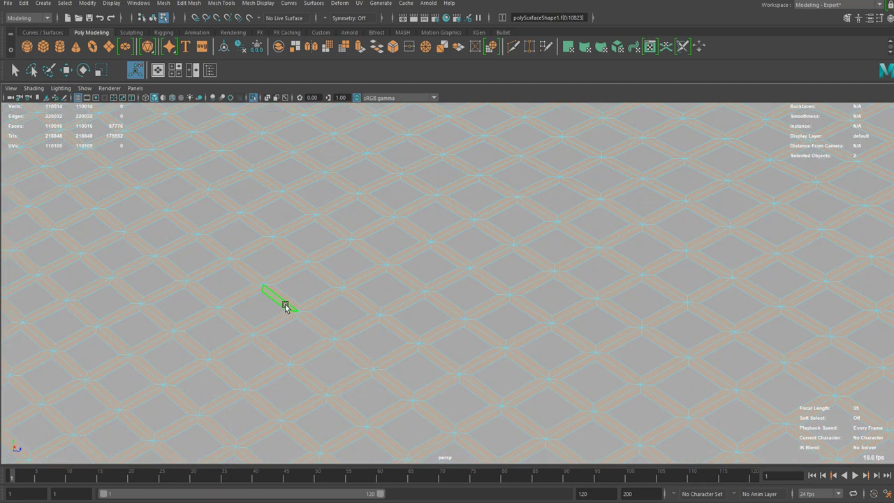
pyautogui.press('Delete')
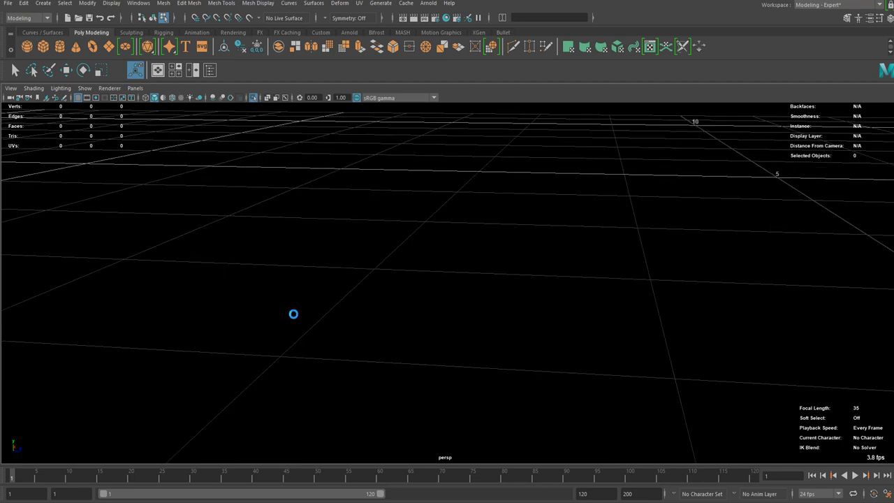
pyautogui.hotkey('ctrl', 'z')
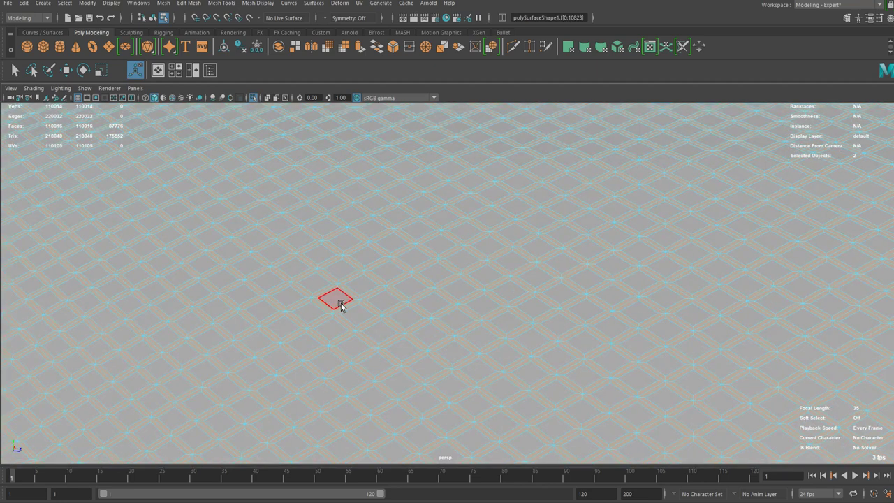
pyautogui.press('Delete')
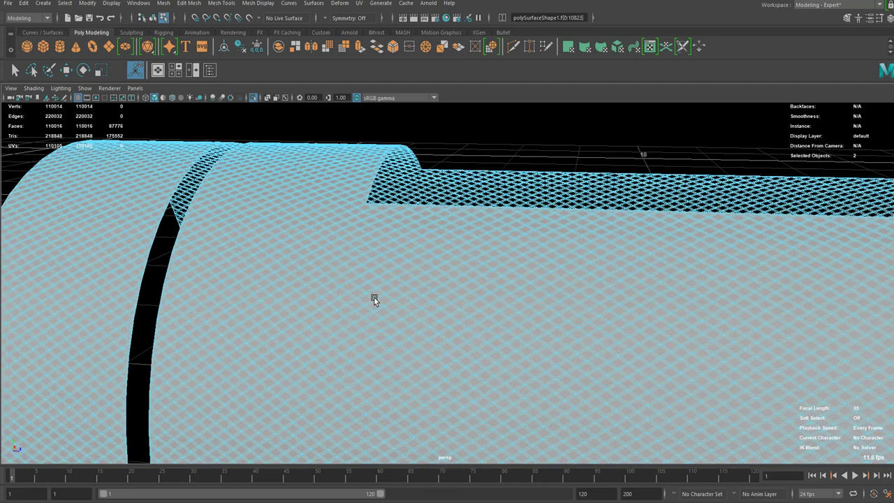
# - Try once more to delete the inverted border face selection from the body sections, and undo it
pyautogui.scroll(-3, 379, 316)
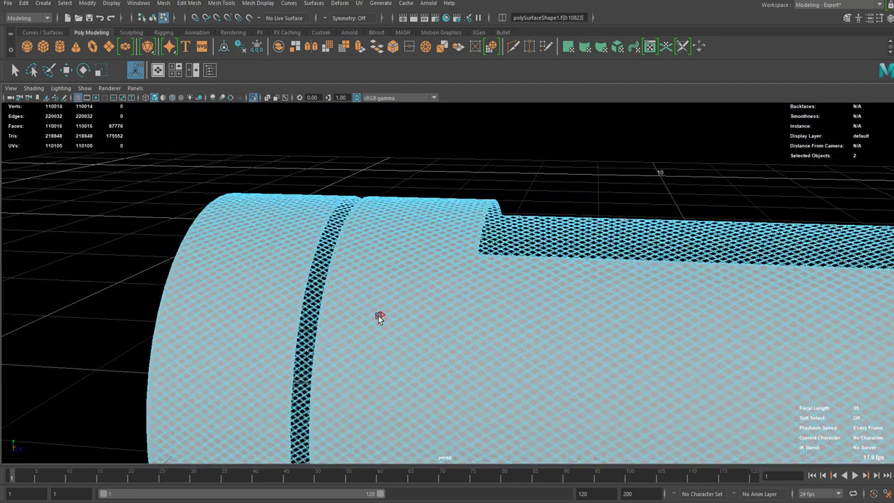
pyautogui.scroll(5, 377, 314)
pyautogui.keyDown('alt'); pyautogui.moveTo(339, 297); pyautogui.dragTo(385, 316, button='middle'); pyautogui.keyUp('alt')
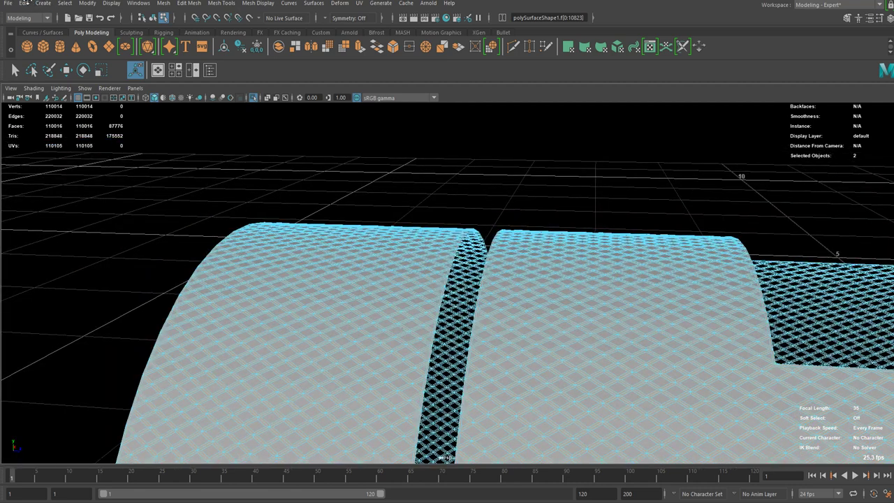
pyautogui.click(24, 4)
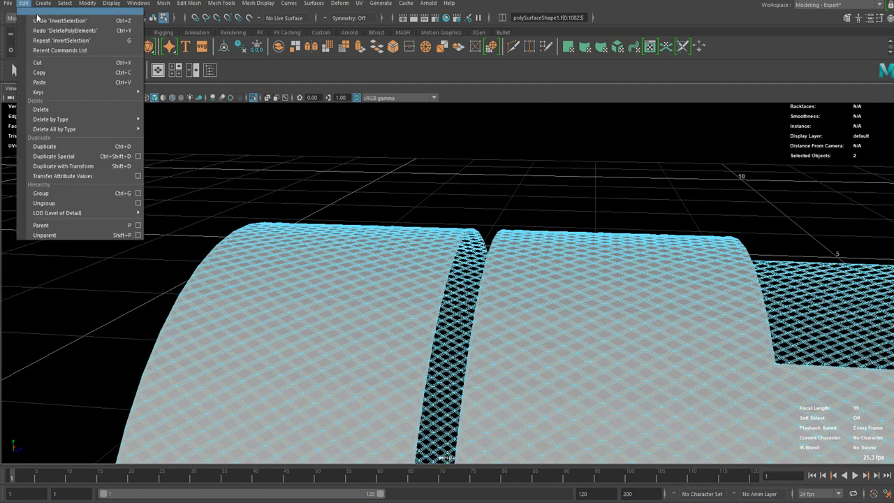
pyautogui.click(70, 109)
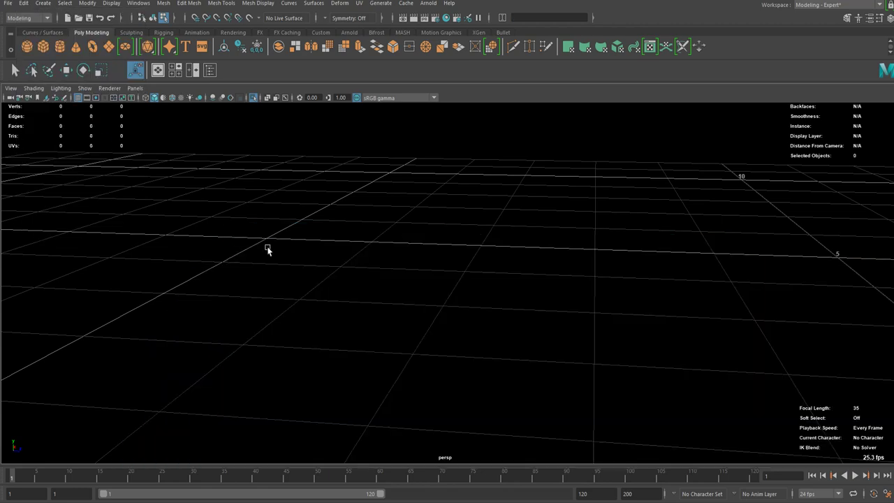
pyautogui.hotkey('ctrl', 'z')
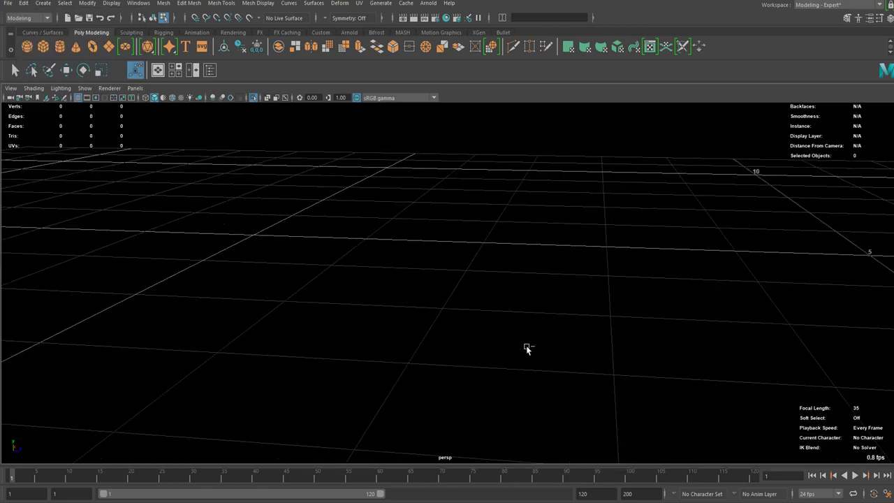
# - Reselect the inset diamond faces of all body sections and extrude them with a thickness of 0.01
pyautogui.scroll(-5, 477, 322)
pyautogui.scroll(10, 424, 318)
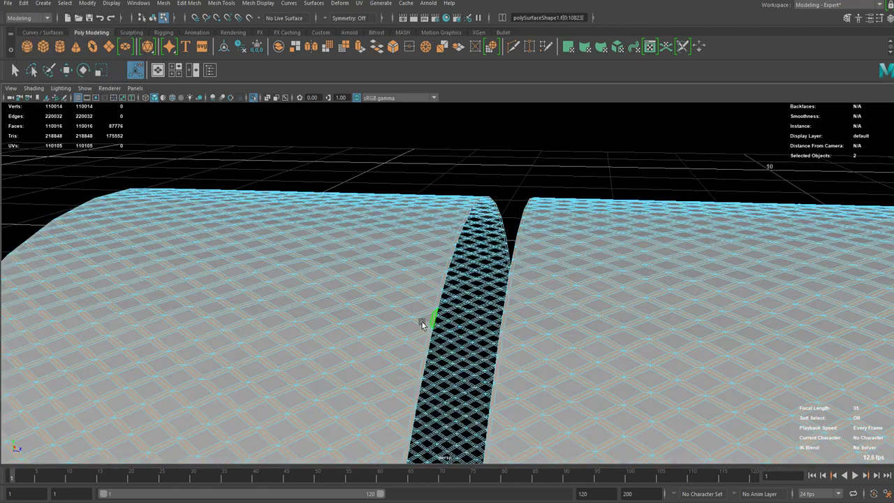
pyautogui.scroll(-4, 411, 321)
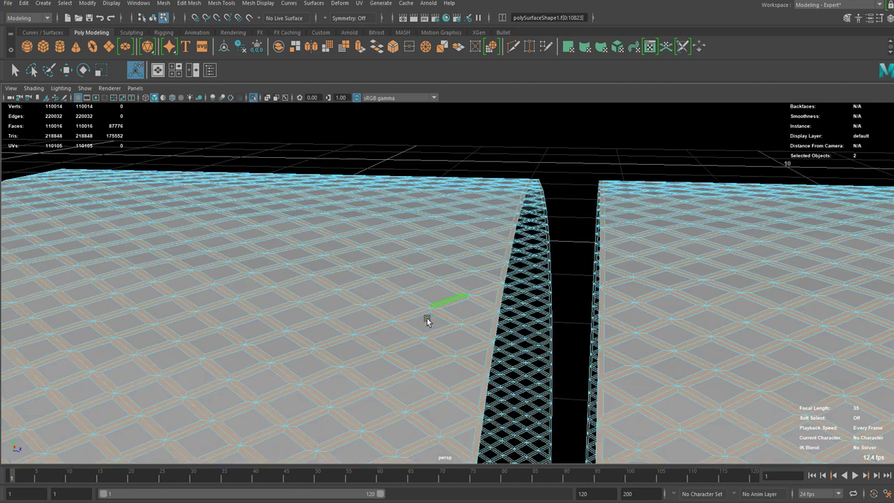
pyautogui.keyDown('alt'); pyautogui.moveTo(424, 314); pyautogui.dragTo(353, 275, button='middle'); pyautogui.keyUp('alt')
pyautogui.moveTo(470, 249); pyautogui.dragTo(473, 351, button='right')
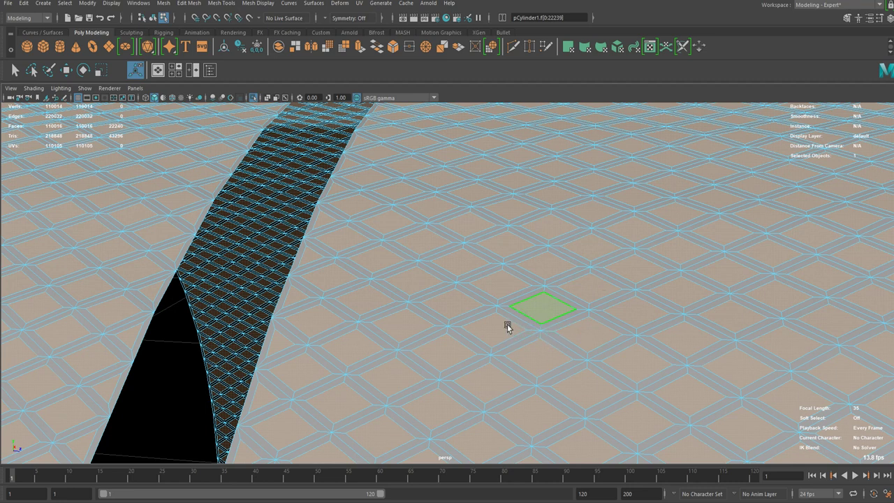
pyautogui.hotkey('ctrl', 'e')
pyautogui.click(509, 328)
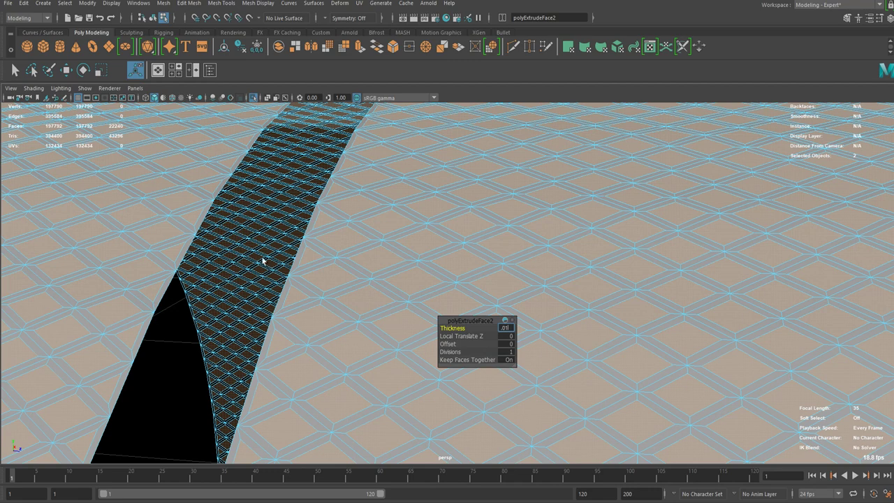
pyautogui.press('Return')
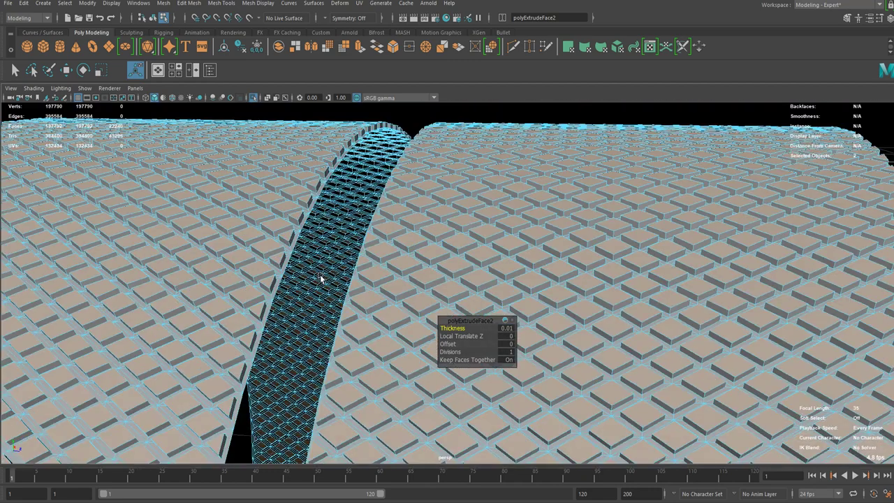
# - Return to object mode and unhide the original smooth flashlight body, pCylinder2, through the Outliner
pyautogui.scroll(-3, 321, 278)
pyautogui.scroll(-5, 320, 278)
pyautogui.moveTo(306, 258); pyautogui.dragTo(366, 220, button='right')
pyautogui.click(696, 269)
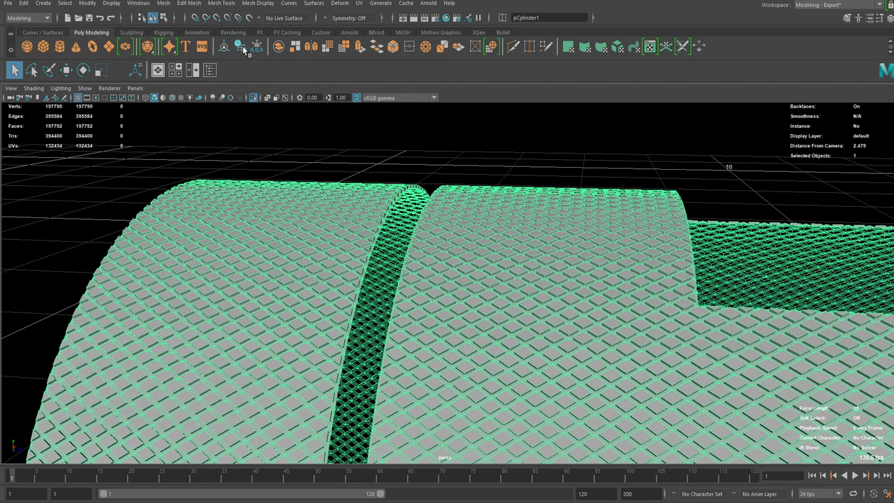
pyautogui.click(210, 70)
pyautogui.click(104, 200)
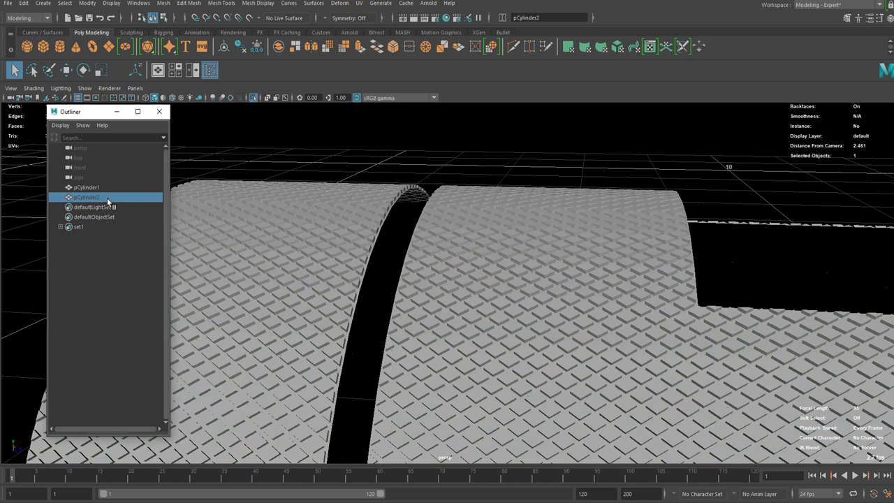
pyautogui.click(492, 199)
pyautogui.keyDown('alt'); pyautogui.moveTo(598, 361); pyautogui.dragTo(274, 222); pyautogui.keyUp('alt')
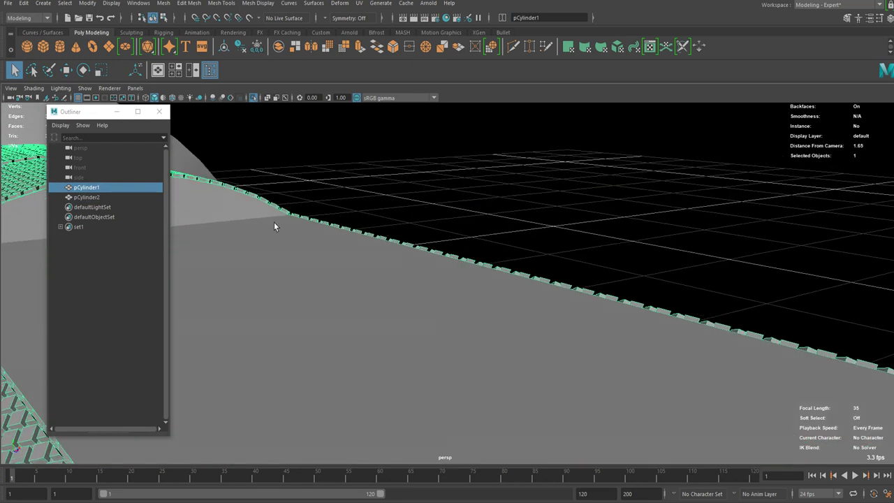
pyautogui.moveTo(78, 114); pyautogui.dragTo(369, 113)
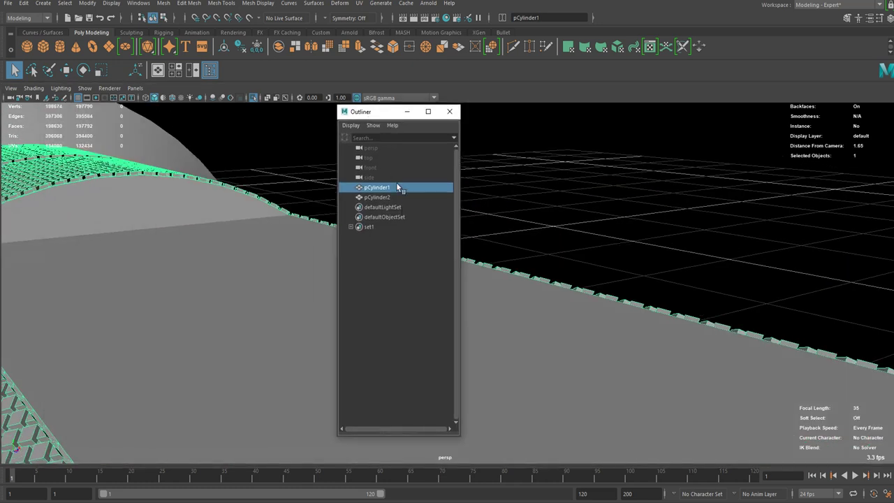
pyautogui.click(452, 111)
# - Examine the raised diamond pattern up close, isolating the patterned mesh briefly and showing the whole flashlight again
pyautogui.press('f')
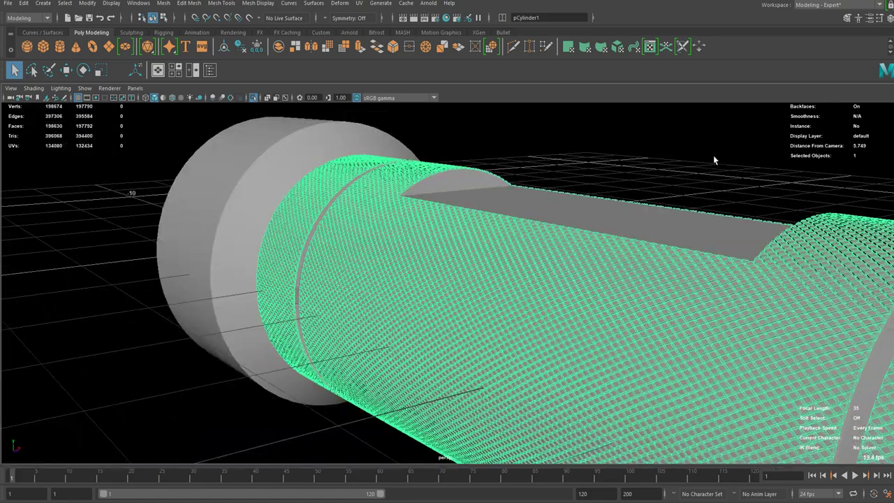
pyautogui.click(713, 158)
pyautogui.keyDown('alt'); pyautogui.moveTo(714, 158); pyautogui.dragTo(427, 279); pyautogui.keyUp('alt')
pyautogui.click(446, 334)
pyautogui.scroll(4, 534, 305)
pyautogui.scroll(5, 431, 278)
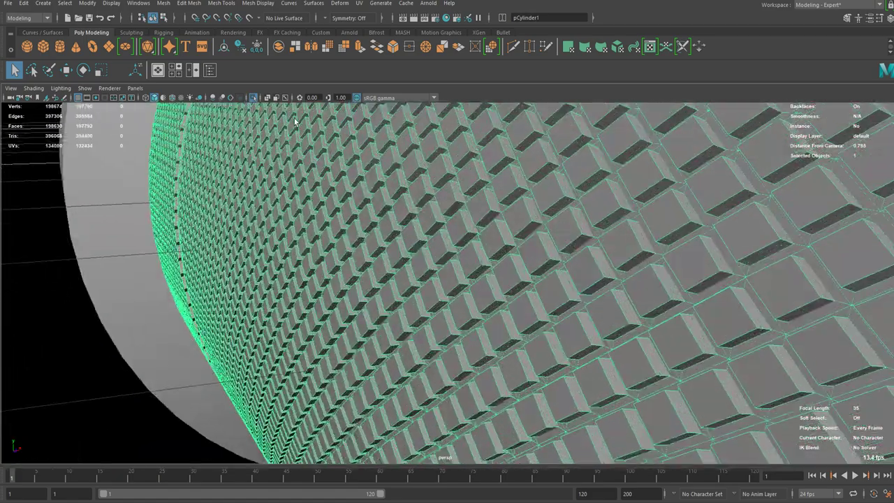
pyautogui.click(256, 97)
pyautogui.scroll(3, 353, 174)
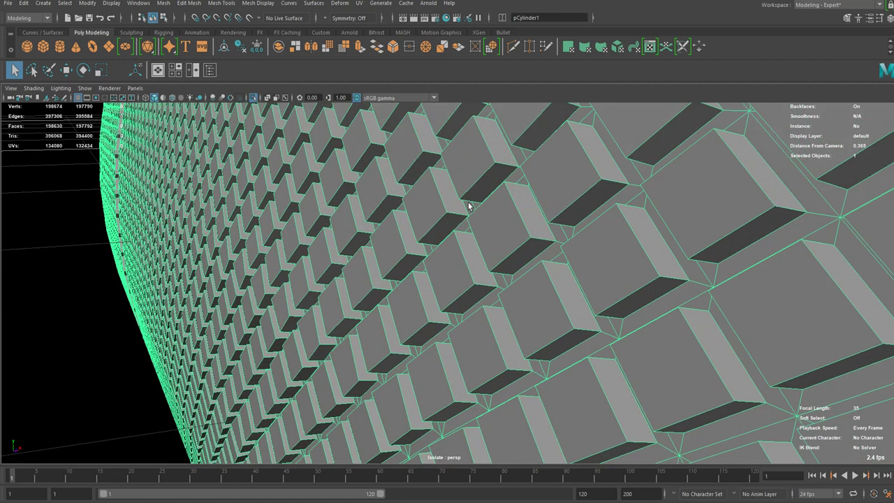
pyautogui.click(253, 98)
pyautogui.scroll(-7, 355, 187)
pyautogui.keyDown('alt'); pyautogui.moveTo(356, 187); pyautogui.dragTo(454, 205); pyautogui.keyUp('alt')
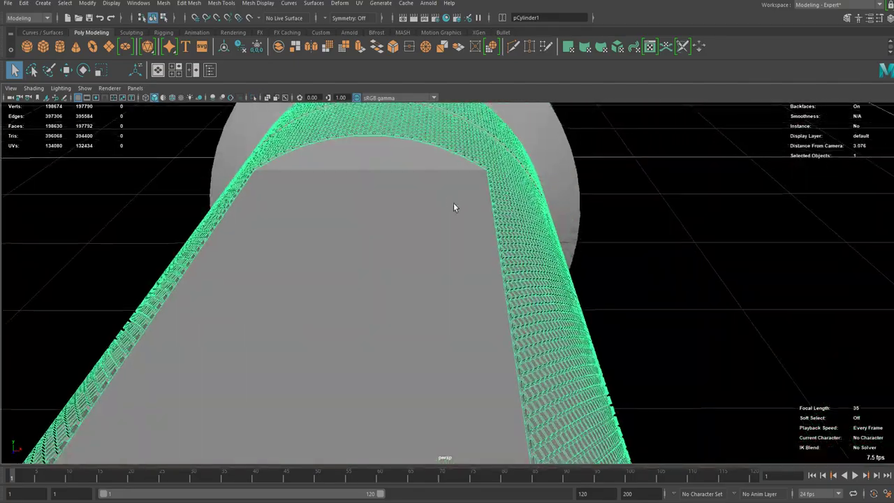
# - Examine the flashlight body from all around and inspect the groove between the patterned sections for surface flaws
pyautogui.press('w')
pyautogui.press('r')
pyautogui.keyDown('alt'); pyautogui.moveTo(401, 218); pyautogui.dragTo(709, 176); pyautogui.keyUp('alt')
pyautogui.scroll(-3, 292, 350)
pyautogui.click(292, 350)
pyautogui.keyDown('alt'); pyautogui.moveTo(292, 349); pyautogui.dragTo(424, 395); pyautogui.keyUp('alt')
pyautogui.click(662, 242)
pyautogui.scroll(5, 565, 237)
pyautogui.keyDown('alt'); pyautogui.moveTo(565, 238); pyautogui.dragTo(467, 252, button='middle'); pyautogui.keyUp('alt')
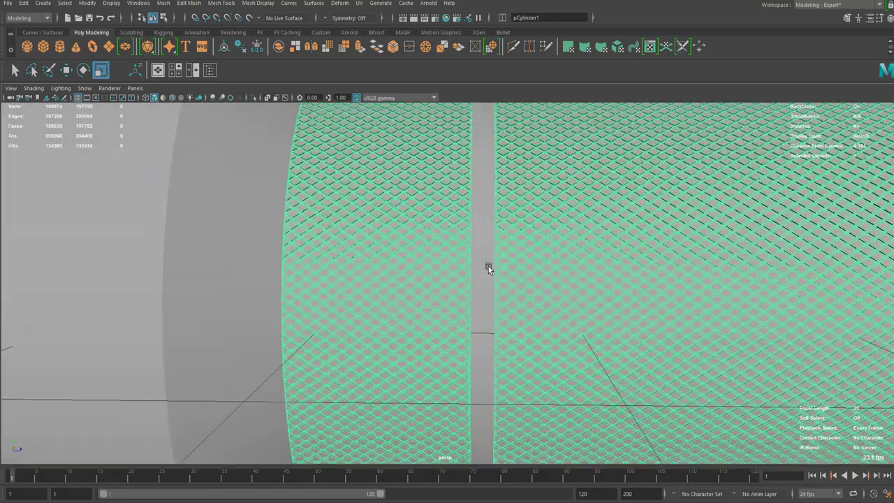
pyautogui.scroll(3, 488, 266)
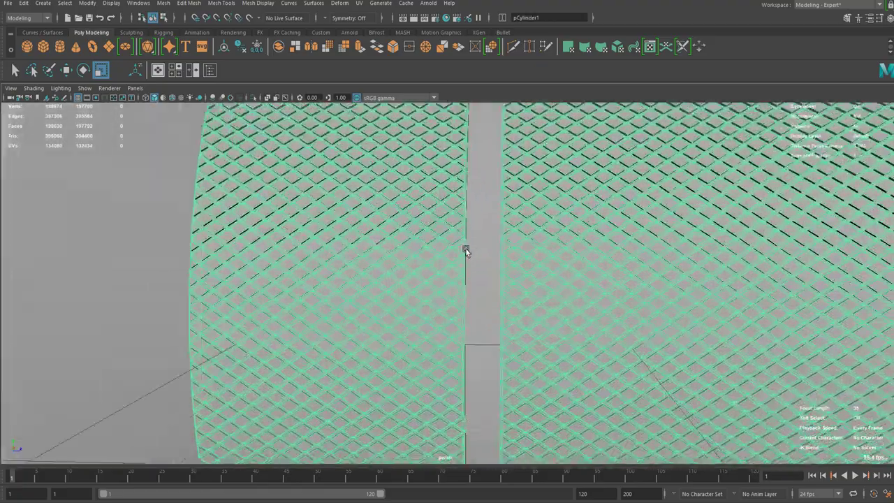
# - Isolate the smooth flashlight body pCylinder2, frame the flawed area beside the groove and switch to face selection
pyautogui.keyDown('alt'); pyautogui.moveTo(467, 252); pyautogui.dragTo(431, 247); pyautogui.keyUp('alt')
pyautogui.click(191, 244)
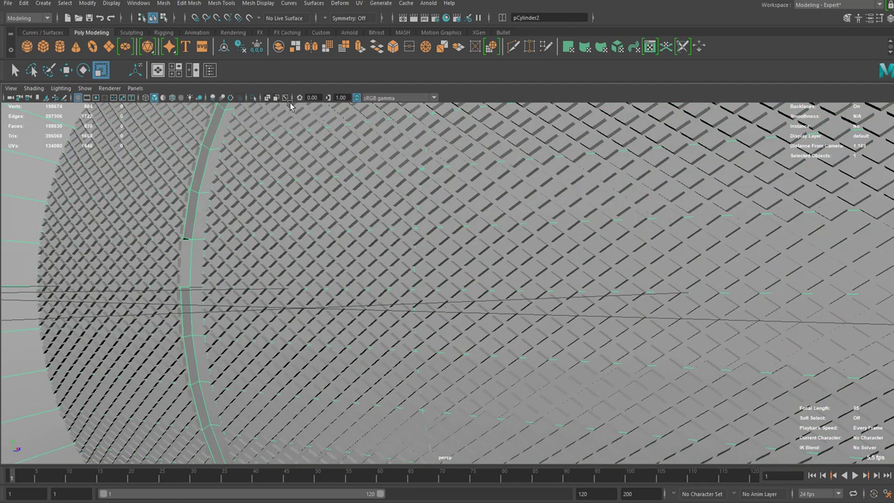
pyautogui.click(252, 99)
pyautogui.press('f')
pyautogui.moveTo(217, 241); pyautogui.dragTo(235, 247, button='right')
# - Delete the sunken face beside the groove together with the narrow side faces surrounding it
pyautogui.click(297, 256)
pyautogui.keyDown('alt'); pyautogui.moveTo(296, 256); pyautogui.dragTo(286, 255); pyautogui.keyUp('alt')
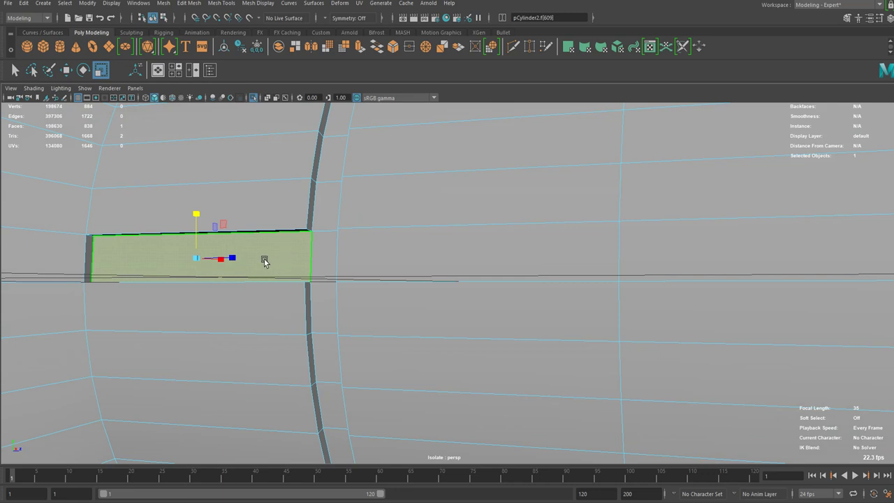
pyautogui.press('Delete')
pyautogui.click(215, 234)
pyautogui.press('Delete')
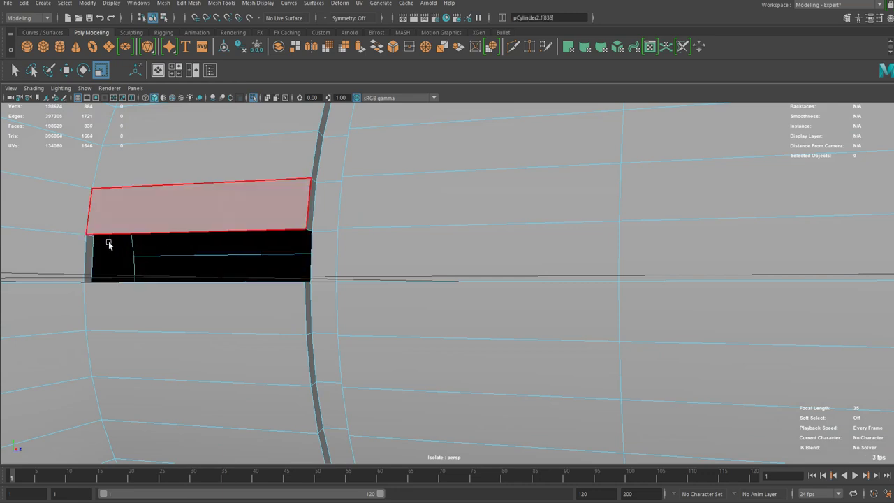
pyautogui.click(93, 252)
pyautogui.press('Delete')
pyautogui.keyDown('alt'); pyautogui.moveTo(170, 325); pyautogui.dragTo(164, 339); pyautogui.keyUp('alt')
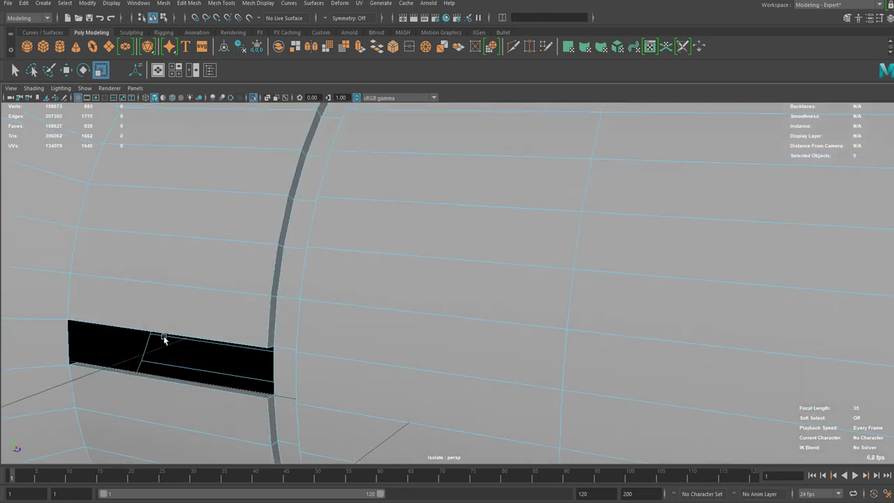
pyautogui.click(171, 379)
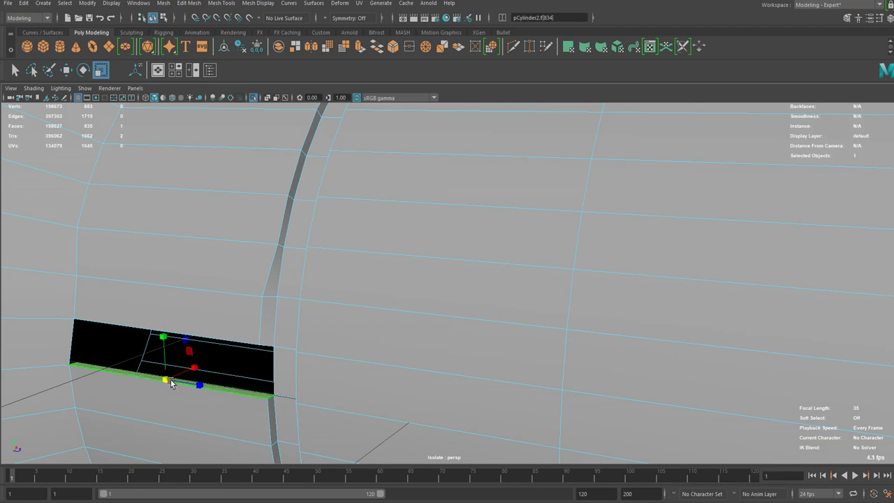
pyautogui.press('Delete')
# - Snap the two displaced edges above the opening back in line with the neighbouring edges of their rings
pyautogui.keyDown('alt'); pyautogui.moveTo(225, 310); pyautogui.dragTo(305, 294); pyautogui.keyUp('alt')
pyautogui.moveTo(315, 254); pyautogui.dragTo(319, 222, button='right')
pyautogui.click(334, 318)
pyautogui.press('w')
pyautogui.moveTo(356, 329); pyautogui.dragTo(365, 328)
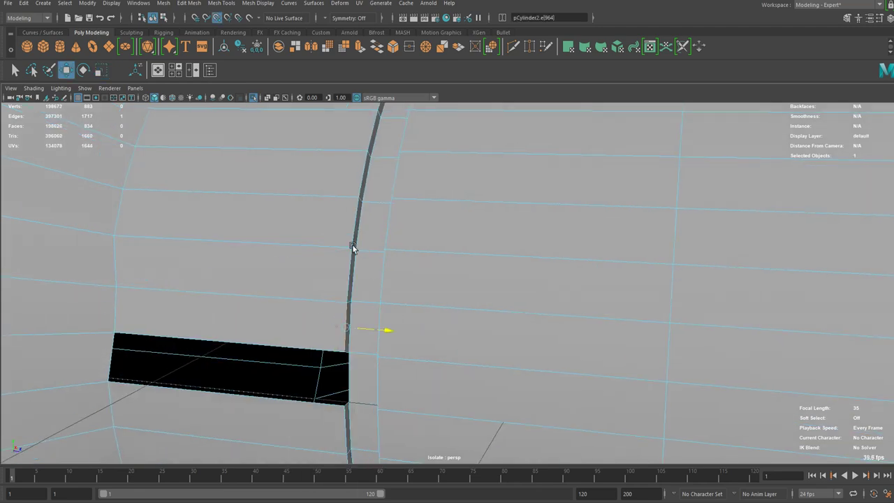
pyautogui.click(122, 312)
pyautogui.moveTo(151, 314); pyautogui.dragTo(130, 239)
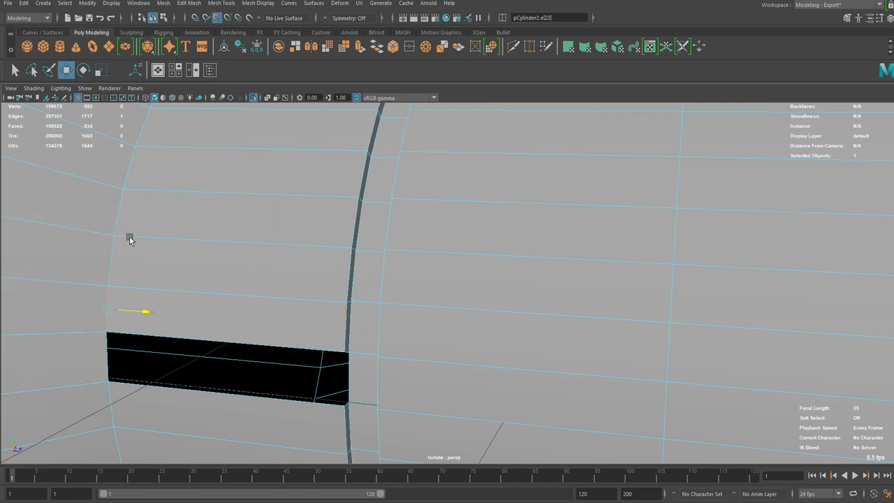
# - Bridge the two long border edges of the opening to rebuild the missing body face beside the groove
pyautogui.click(193, 341)
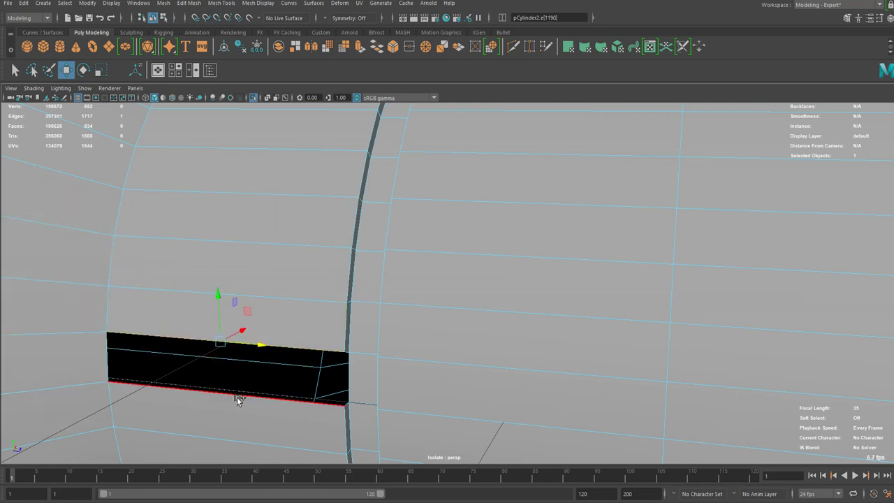
pyautogui.keyDown('shift'); pyautogui.click(235, 399); pyautogui.keyUp('shift')
pyautogui.click(176, 3)
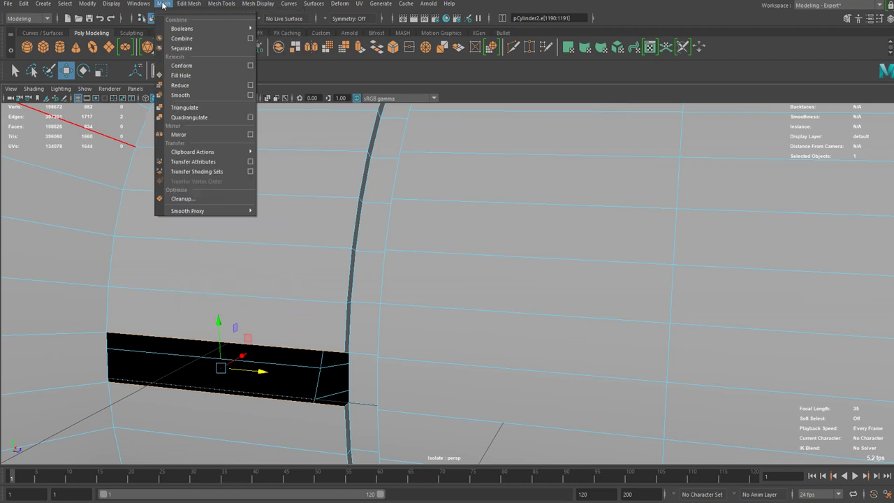
pyautogui.click(208, 39)
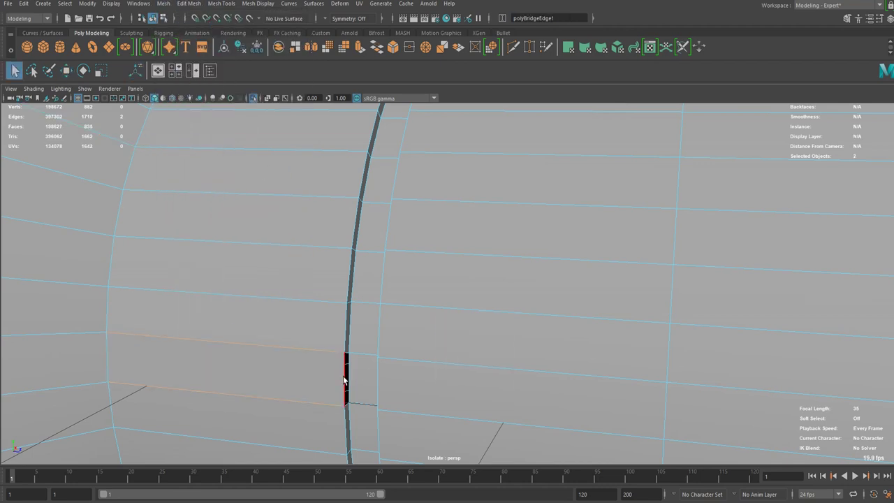
# - Fill the remaining hole in the groove wall, return to object selection and show the whole flashlight outside isolation
pyautogui.click(163, 3)
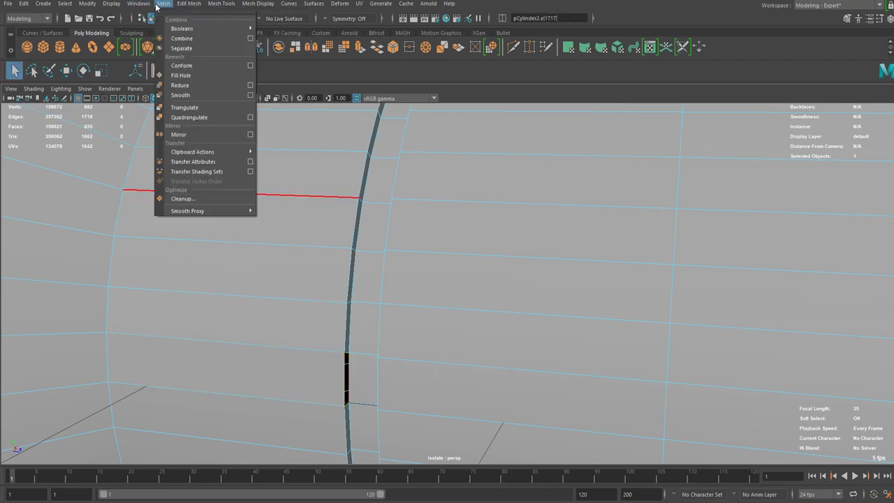
pyautogui.click(186, 79)
pyautogui.rightClick(301, 290)
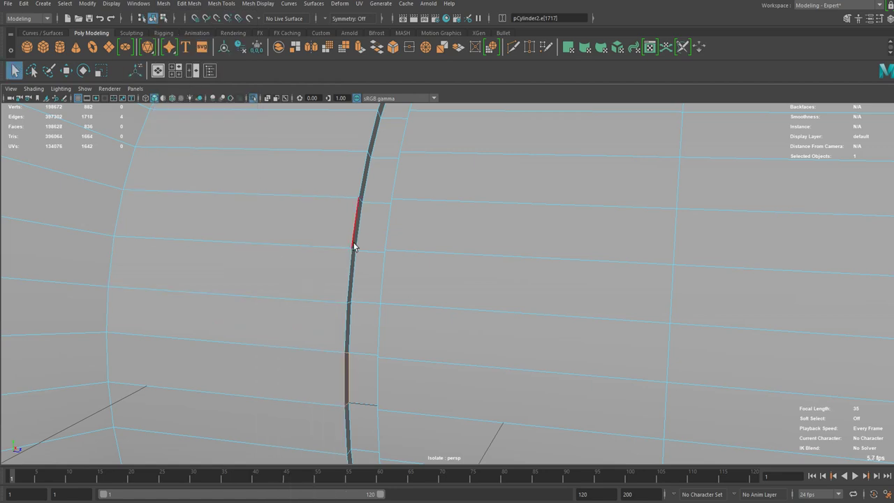
pyautogui.moveTo(355, 244); pyautogui.dragTo(411, 203, button='right')
pyautogui.scroll(-10, 350, 315)
pyautogui.scroll(2, 350, 315)
pyautogui.click(285, 142)
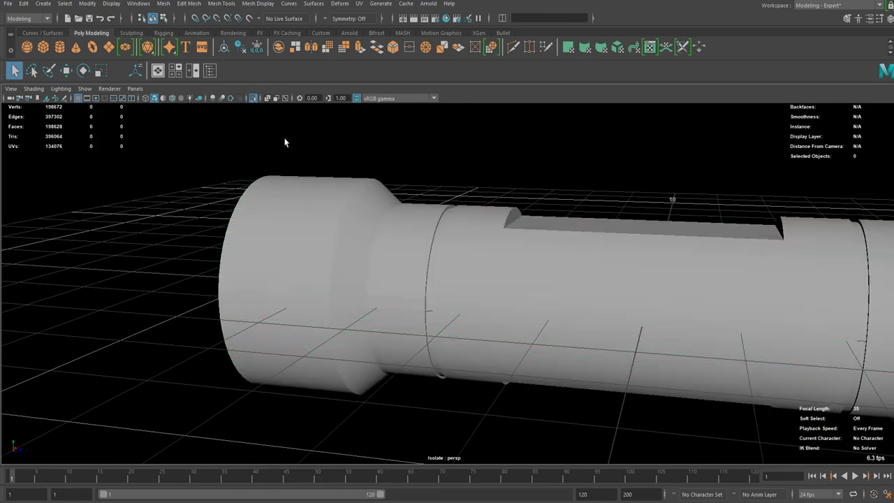
pyautogui.click(254, 98)
# - Examine the repaired groove and the diamond grip from several sides of the whole flashlight
pyautogui.scroll(5, 433, 308)
pyautogui.keyDown('alt'); pyautogui.moveTo(381, 279); pyautogui.dragTo(464, 219); pyautogui.keyUp('alt')
pyautogui.scroll(3, 583, 288)
pyautogui.scroll(4, 464, 219)
pyautogui.click(491, 271)
pyautogui.keyDown('alt'); pyautogui.moveTo(492, 274); pyautogui.dragTo(676, 285); pyautogui.keyUp('alt')
pyautogui.scroll(-3, 334, 287)
pyautogui.scroll(-5, 439, 283)
pyautogui.click(344, 339)
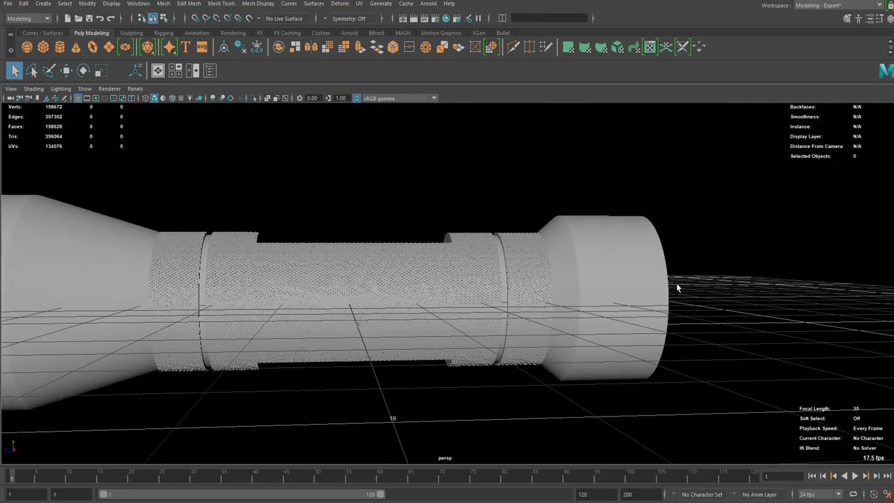
# - Extract the outermost loop of faces at the flashlight's wide head end into a separate ring and select that ring
pyautogui.click(504, 259)
pyautogui.keyDown('alt'); pyautogui.moveTo(505, 258); pyautogui.dragTo(558, 247, button='right'); pyautogui.keyUp('alt')
pyautogui.keyDown('alt'); pyautogui.moveTo(538, 242); pyautogui.dragTo(445, 233, button='middle'); pyautogui.keyUp('alt')
pyautogui.keyDown('alt'); pyautogui.moveTo(446, 237); pyautogui.dragTo(470, 236); pyautogui.keyUp('alt')
pyautogui.keyDown('alt'); pyautogui.moveTo(353, 211); pyautogui.dragTo(301, 209, button='right'); pyautogui.keyUp('alt')
pyautogui.keyDown('alt'); pyautogui.moveTo(301, 209); pyautogui.dragTo(438, 190); pyautogui.keyUp('alt')
pyautogui.press('F11')
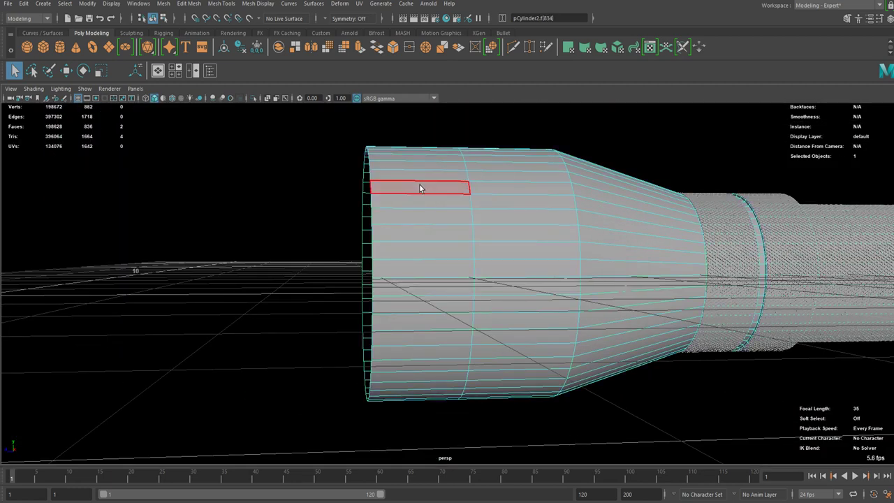
pyautogui.click(422, 202)
pyautogui.doubleClick(441, 195)
pyautogui.keyDown('alt'); pyautogui.moveTo(492, 199); pyautogui.dragTo(448, 232, button='middle'); pyautogui.keyUp('alt')
pyautogui.click(181, 4)
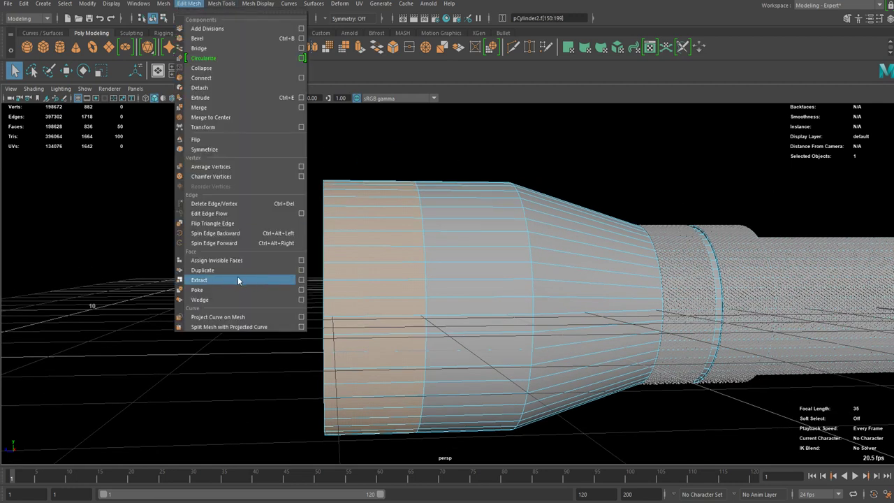
pyautogui.click(213, 282)
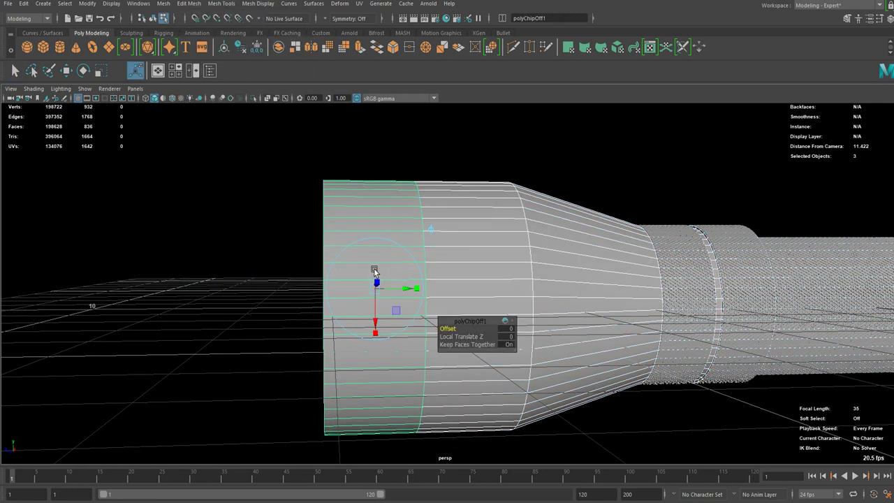
pyautogui.moveTo(343, 234); pyautogui.dragTo(370, 220, button='right')
pyautogui.click(361, 262)
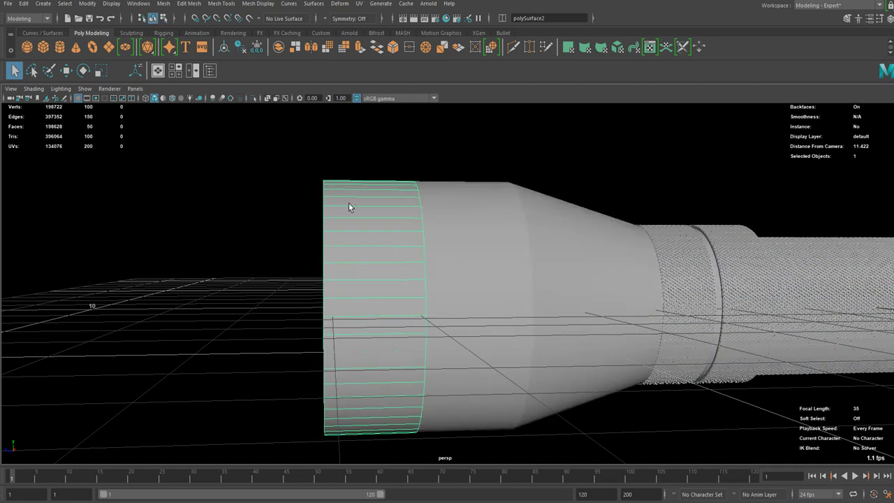
# - Try to select individual spaced faces along the upper side of the extracted head ring
pyautogui.scroll(2, 364, 288)
pyautogui.keyDown('alt'); pyautogui.moveTo(364, 283); pyautogui.dragTo(442, 265); pyautogui.keyUp('alt')
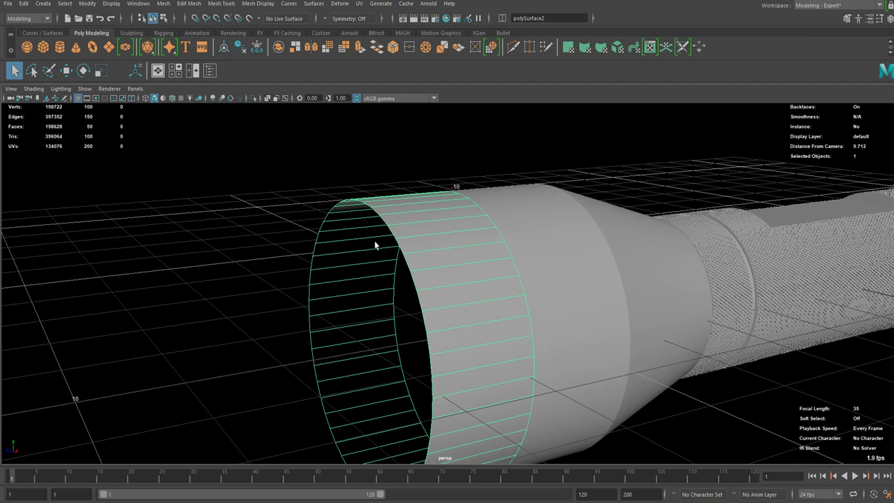
pyautogui.keyDown('alt'); pyautogui.moveTo(375, 246); pyautogui.dragTo(437, 239); pyautogui.keyUp('alt')
pyautogui.moveTo(482, 254); pyautogui.dragTo(488, 251, button='right')
pyautogui.click(489, 253)
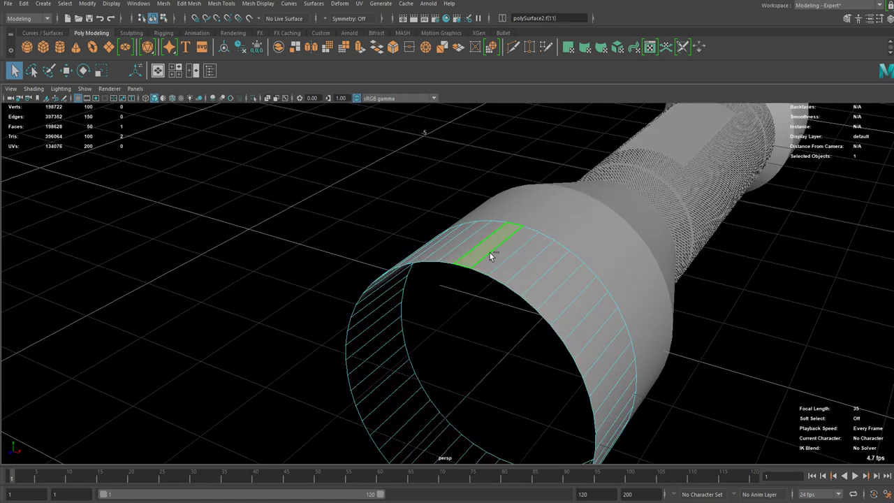
pyautogui.keyDown('shift'); pyautogui.doubleClick(530, 273); pyautogui.keyUp('shift')
pyautogui.click(502, 250)
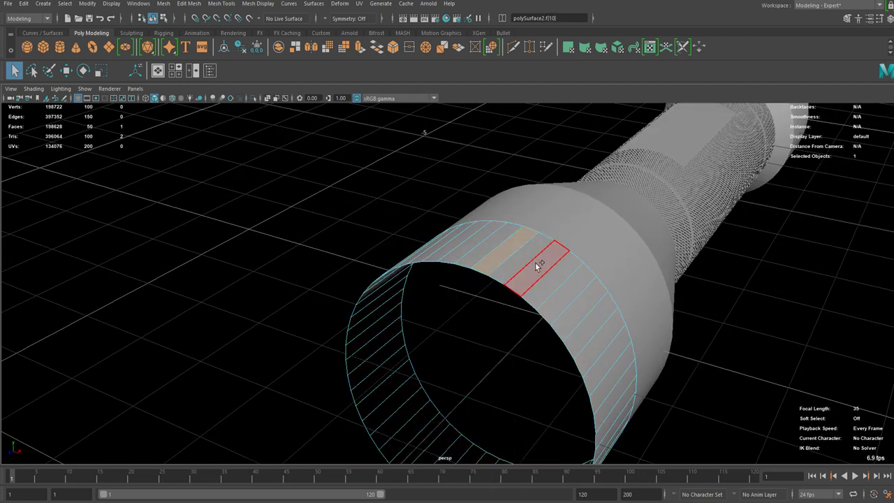
# - Try to select a central pair of ring faces and another pair two faces away through the mesh from the top view
pyautogui.keyDown('alt'); pyautogui.moveTo(493, 238); pyautogui.dragTo(534, 299); pyautogui.keyUp('alt')
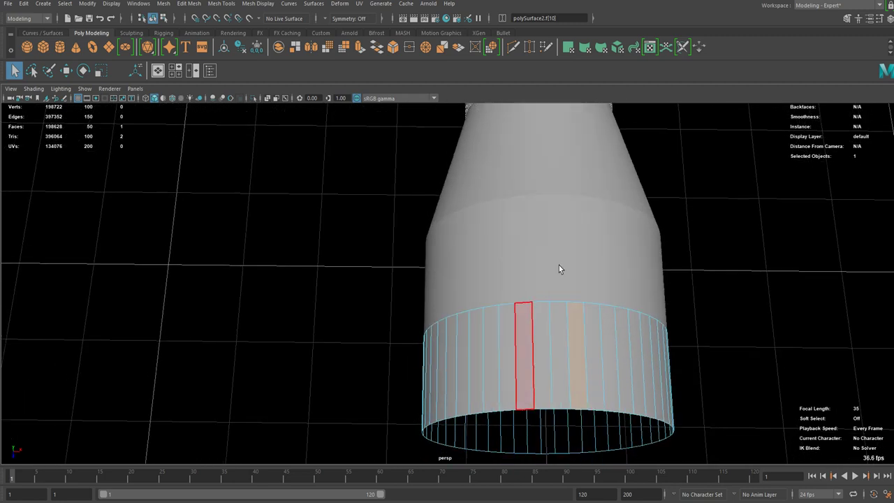
pyautogui.press('space')
pyautogui.scroll(-4, 772, 335)
pyautogui.scroll(-6, 373, 297)
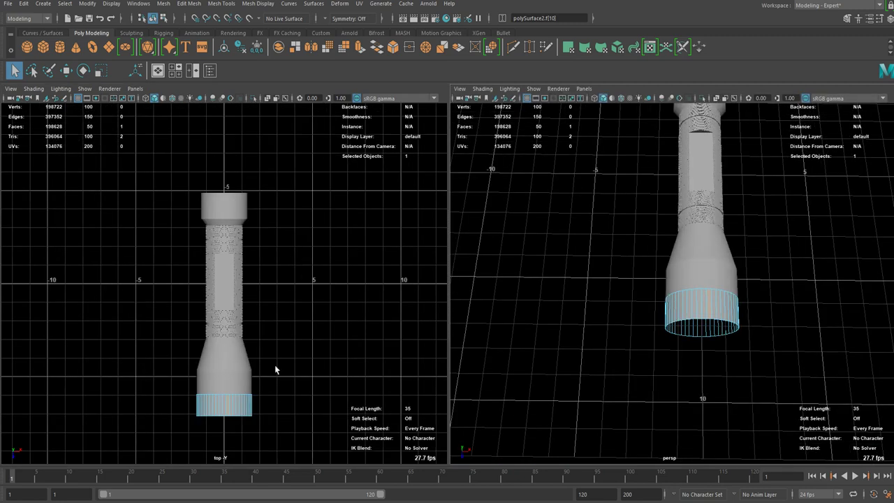
pyautogui.scroll(8, 301, 334)
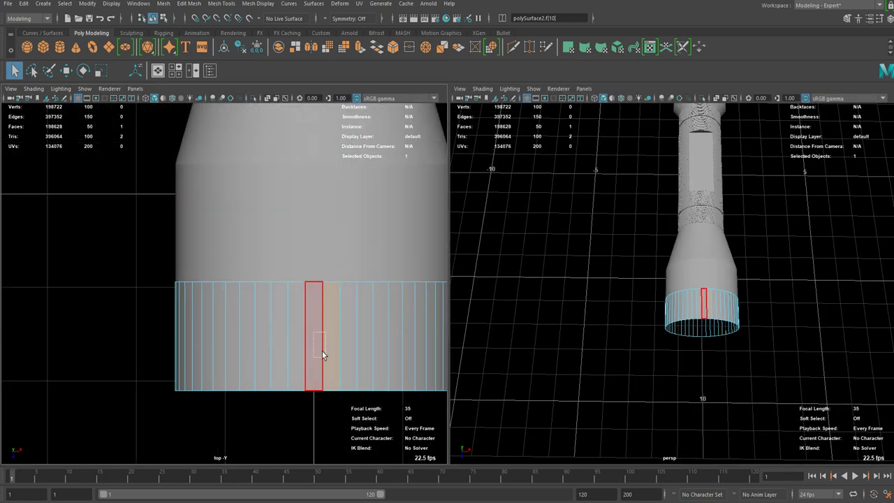
pyautogui.moveTo(335, 386); pyautogui.dragTo(336, 385)
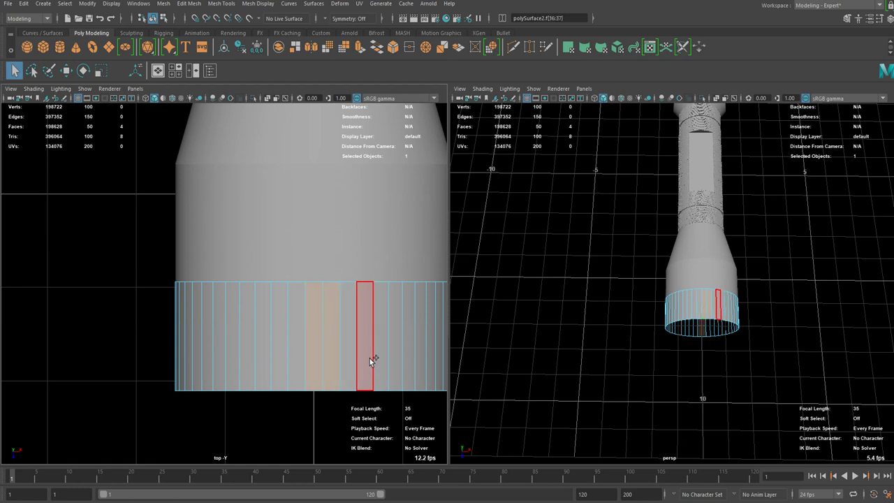
pyautogui.keyDown('shift'); pyautogui.moveTo(383, 356); pyautogui.dragTo(396, 394); pyautogui.keyUp('shift')
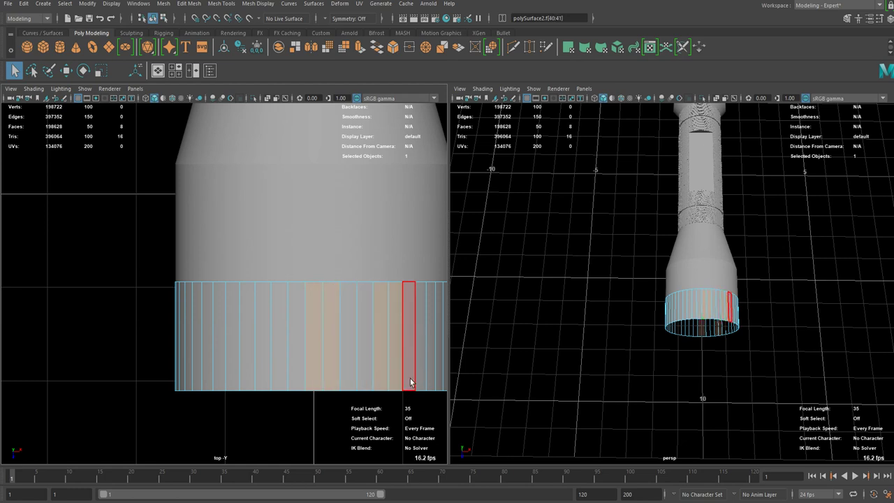
pyautogui.keyDown('alt'); pyautogui.moveTo(391, 346); pyautogui.dragTo(337, 324, button='middle'); pyautogui.keyUp('alt')
pyautogui.keyDown('alt'); pyautogui.moveTo(703, 287); pyautogui.dragTo(705, 284); pyautogui.keyUp('alt')
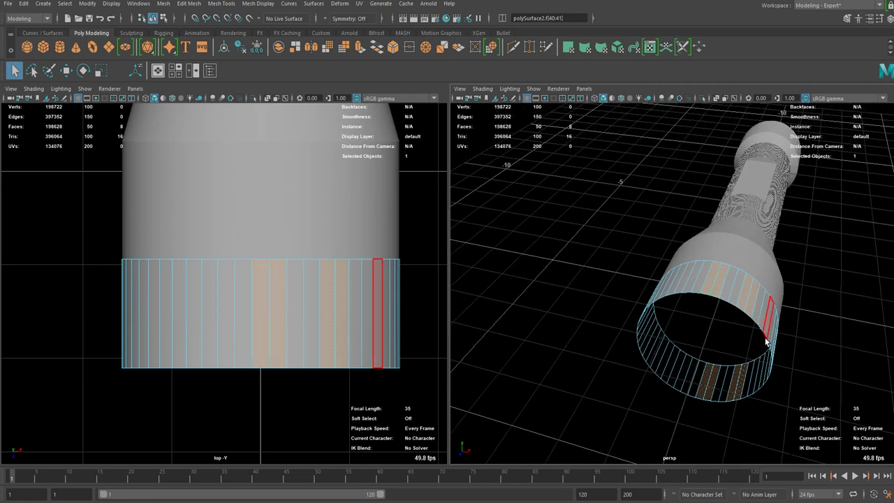
pyautogui.keyDown('alt'); pyautogui.moveTo(766, 340); pyautogui.dragTo(705, 294, button='middle'); pyautogui.keyUp('alt')
pyautogui.scroll(6, 705, 293)
pyautogui.keyDown('alt'); pyautogui.moveTo(705, 294); pyautogui.dragTo(777, 301); pyautogui.keyUp('alt')
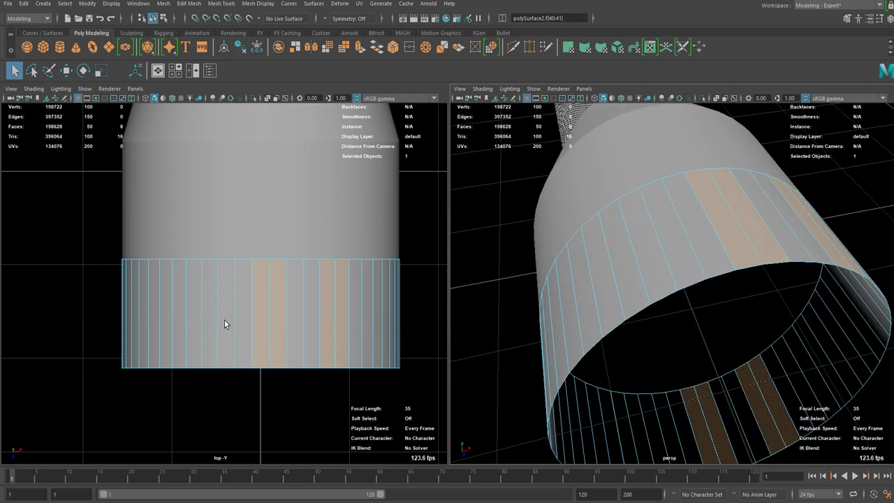
# - Try to extend the selection with evenly spaced face pairs around the other side of the head ring
pyautogui.keyDown('shift'); pyautogui.click(195, 350); pyautogui.keyUp('shift')
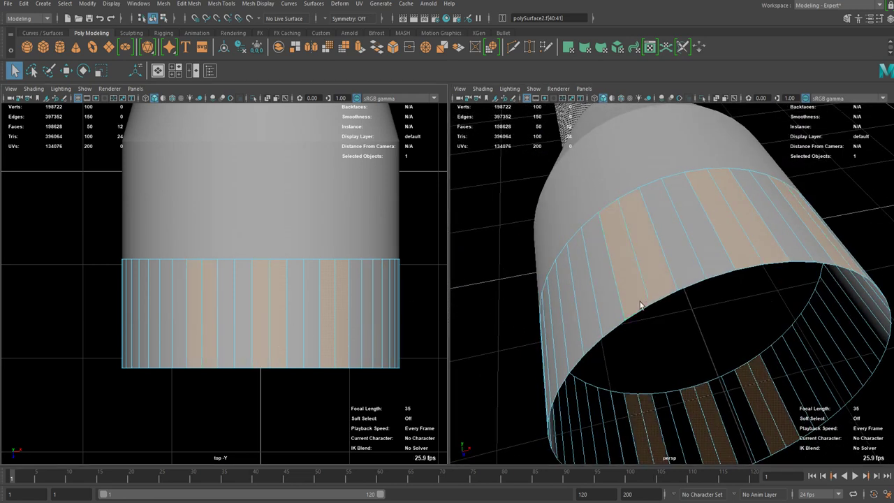
pyautogui.keyDown('alt'); pyautogui.moveTo(641, 305); pyautogui.dragTo(675, 314); pyautogui.keyUp('alt')
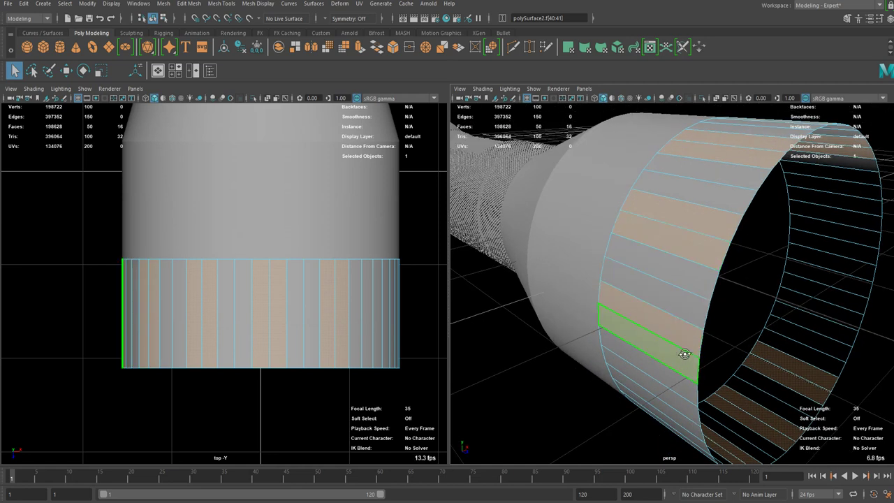
pyautogui.keyDown('alt'); pyautogui.moveTo(684, 354); pyautogui.dragTo(652, 233); pyautogui.keyUp('alt')
pyautogui.click(621, 212)
pyautogui.keyDown('alt'); pyautogui.moveTo(693, 335); pyautogui.dragTo(645, 251); pyautogui.keyUp('alt')
pyautogui.scroll(3, 666, 289)
pyautogui.scroll(-6, 652, 291)
pyautogui.click(748, 185)
# - Return to a single perspective view and isolate the extracted head ring
pyautogui.press('space')
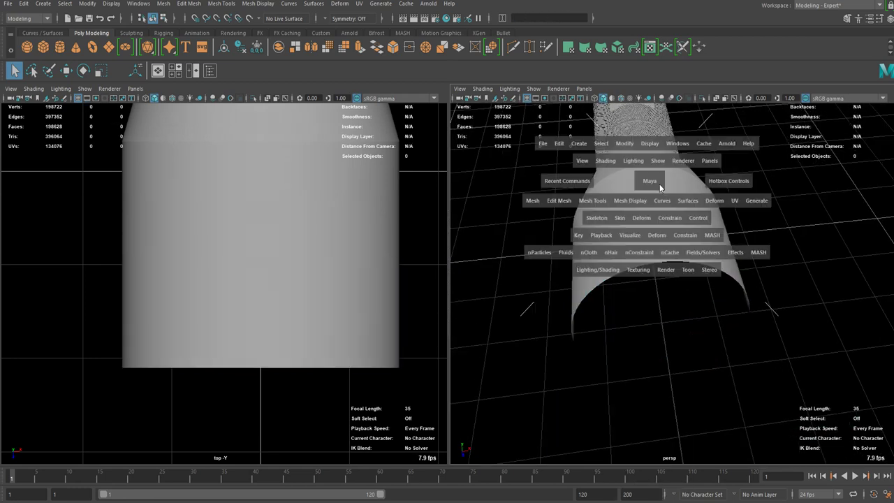
pyautogui.keyDown('alt'); pyautogui.moveTo(553, 233); pyautogui.dragTo(383, 230); pyautogui.keyUp('alt')
pyautogui.click(400, 188)
pyautogui.scroll(-3, 413, 212)
pyautogui.scroll(1, 383, 230)
pyautogui.click(253, 98)
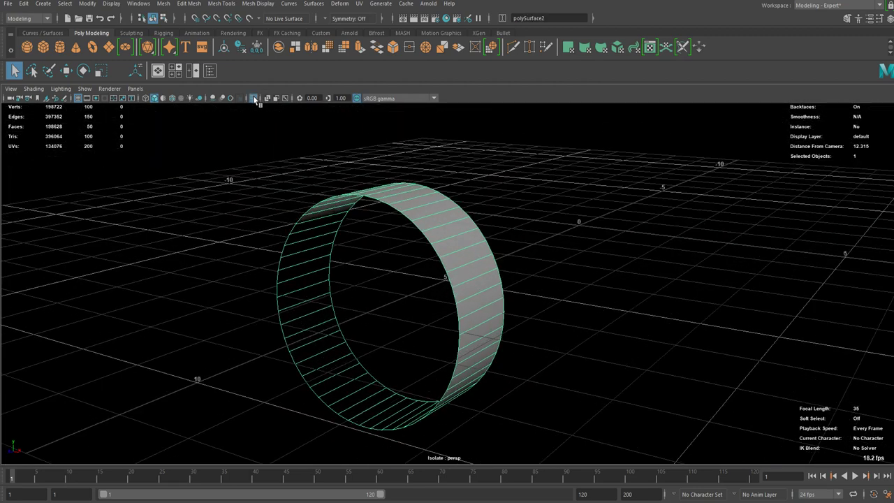
# - Select both open border edge loops of the isolated ring and fill the hole at one end
pyautogui.keyDown('alt'); pyautogui.moveTo(420, 259); pyautogui.dragTo(410, 235); pyautogui.keyUp('alt')
pyautogui.keyDown('alt'); pyautogui.moveTo(468, 251); pyautogui.dragTo(482, 232); pyautogui.keyUp('alt')
pyautogui.keyDown('shift'); pyautogui.doubleClick(409, 218); pyautogui.keyUp('shift')
pyautogui.scroll(3, 373, 199)
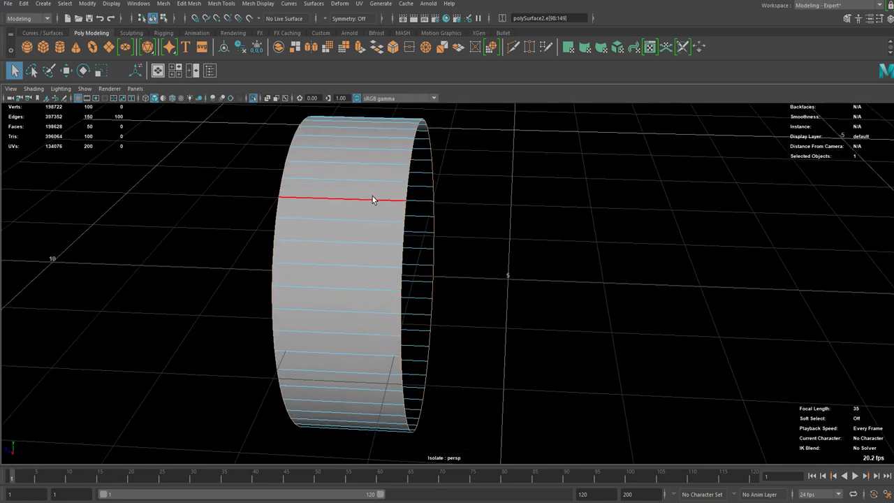
pyautogui.keyDown('alt'); pyautogui.moveTo(373, 200); pyautogui.dragTo(494, 229, button='middle'); pyautogui.keyUp('alt')
pyautogui.click(162, 4)
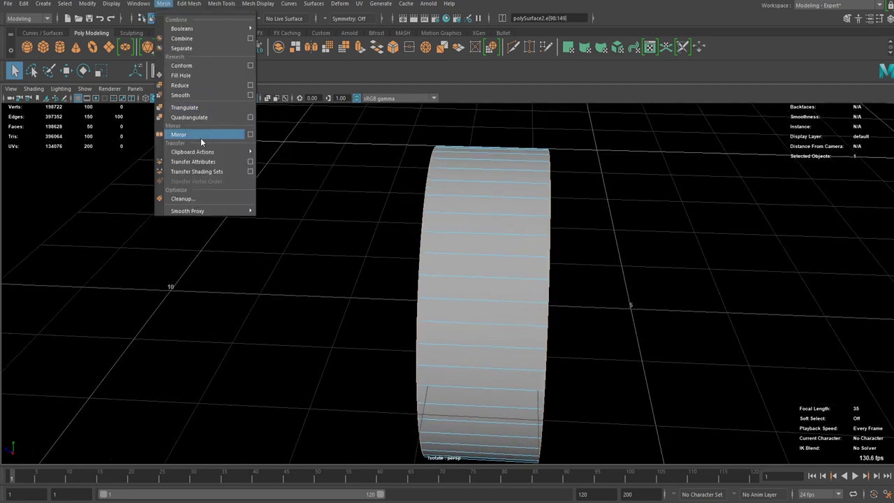
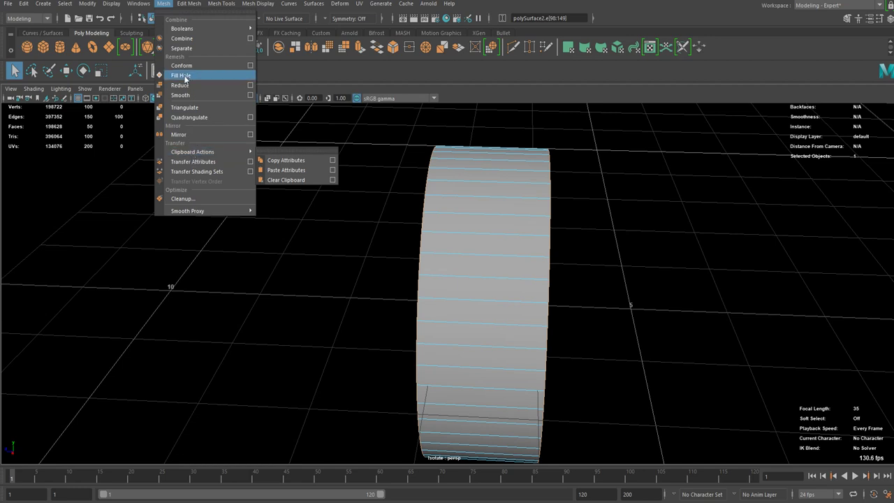
pyautogui.click(315, 209)
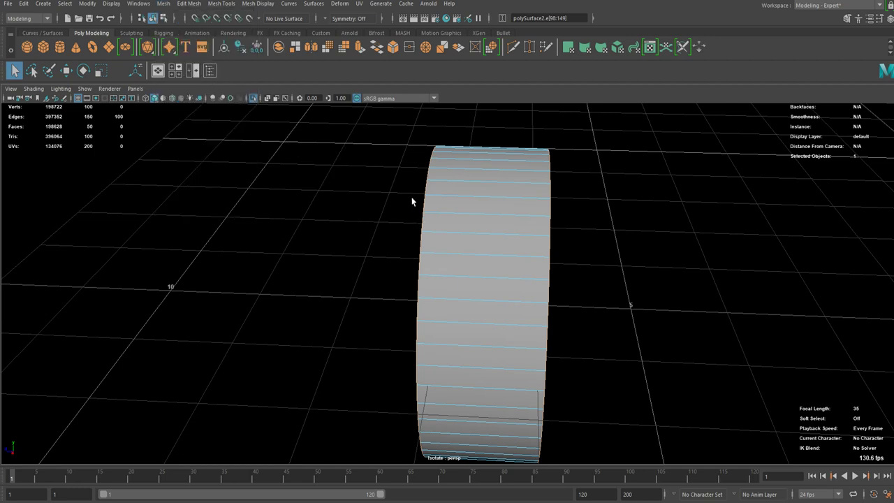
pyautogui.click(165, 4)
pyautogui.click(196, 77)
# - Fill the ring's remaining open end with a cap face and return to object selection with nothing selected
pyautogui.keyDown('alt'); pyautogui.moveTo(539, 252); pyautogui.dragTo(490, 238); pyautogui.keyUp('alt')
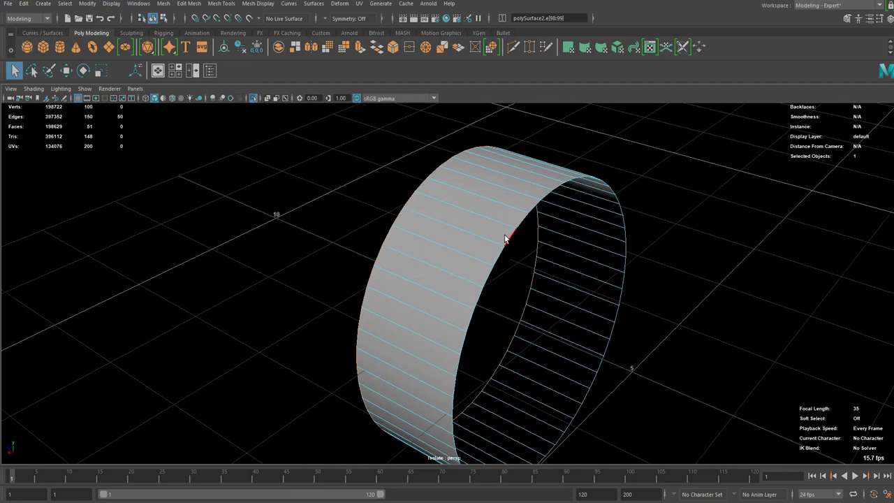
pyautogui.click(163, 4)
pyautogui.click(188, 75)
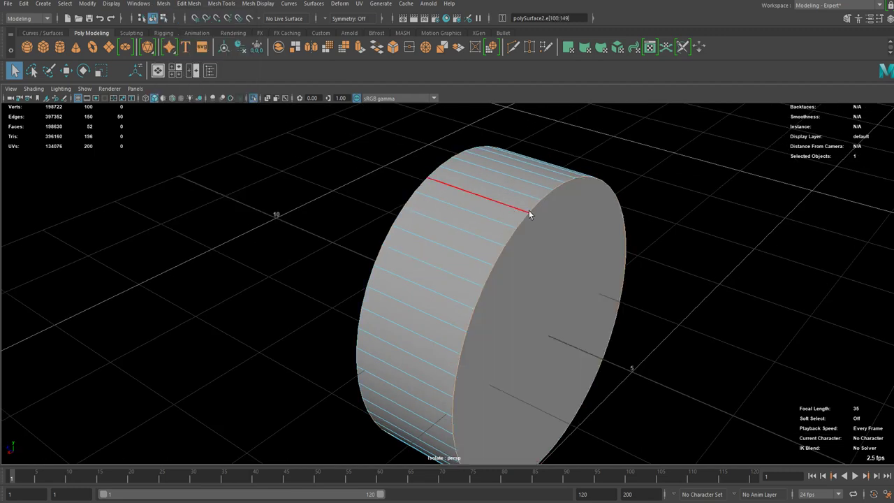
pyautogui.moveTo(507, 187); pyautogui.dragTo(565, 140, button='right')
pyautogui.click(565, 140)
pyautogui.keyDown('alt'); pyautogui.moveTo(472, 165); pyautogui.dragTo(513, 166); pyautogui.keyUp('alt')
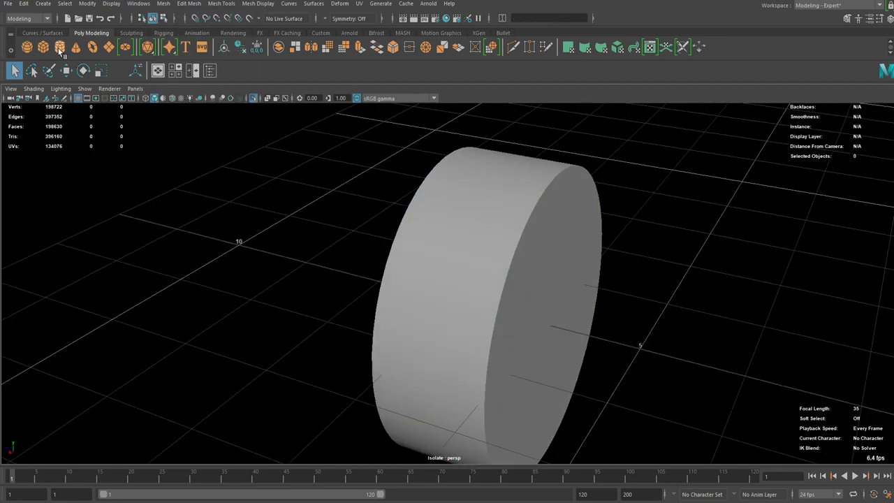
# - Add a polygon cylinder, turn it to lie along the flashlight's axis and slide it through the capped ring
pyautogui.click(59, 49)
pyautogui.scroll(-2, 460, 287)
pyautogui.scroll(2, 460, 287)
pyautogui.press('w')
pyautogui.scroll(-6, 697, 306)
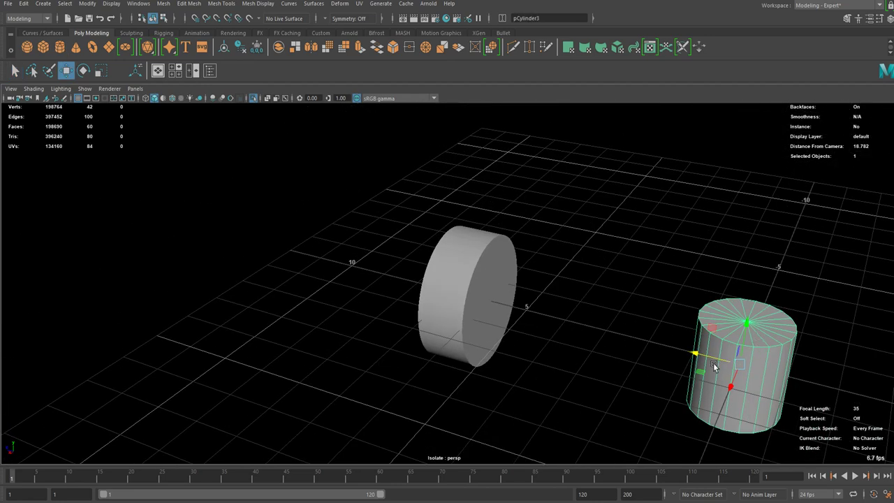
pyautogui.moveTo(714, 364); pyautogui.dragTo(515, 308)
pyautogui.press('e')
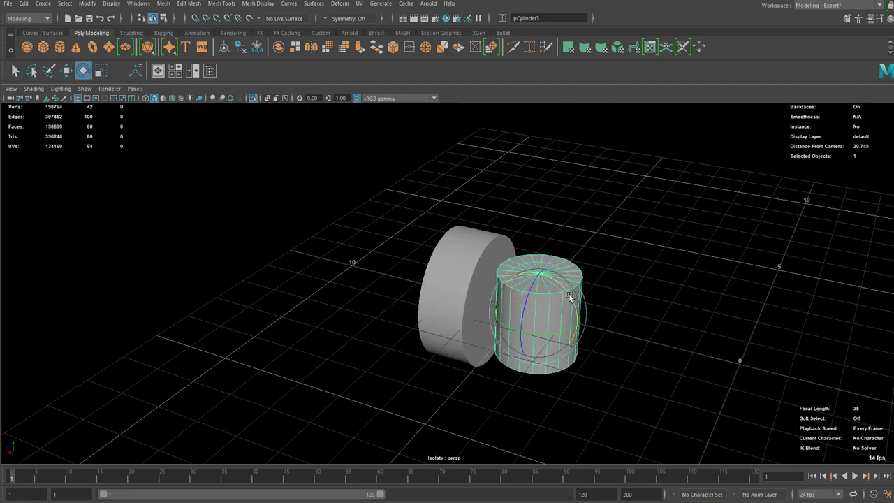
pyautogui.moveTo(568, 294); pyautogui.dragTo(559, 338)
pyautogui.press('r')
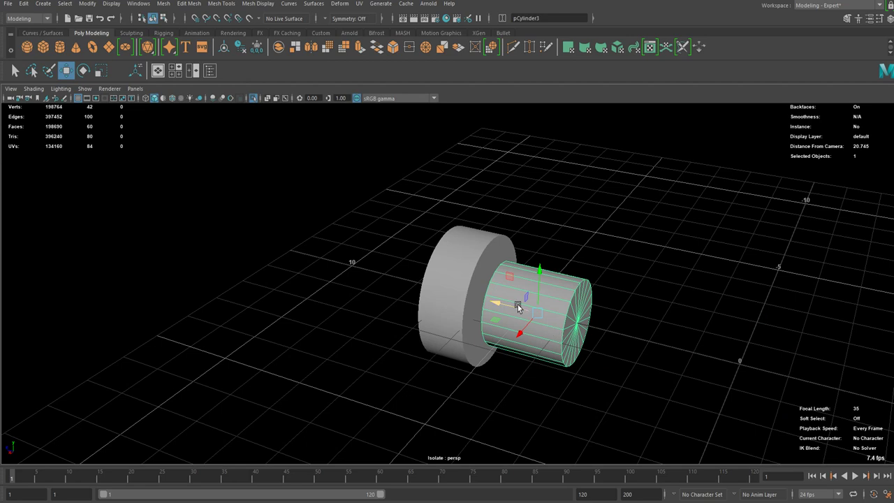
pyautogui.moveTo(517, 308); pyautogui.dragTo(448, 287)
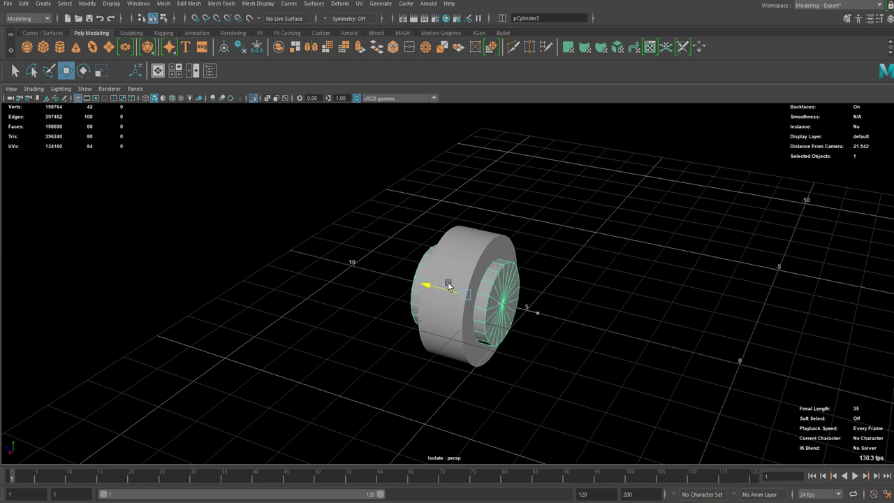
# - Select all faces of the new cylinder, raise them above the capped ring's centre and delete the cylinder
pyautogui.moveTo(496, 284); pyautogui.dragTo(498, 288, button='right')
pyautogui.doubleClick(504, 295)
pyautogui.press('v')
pyautogui.moveTo(466, 260); pyautogui.dragTo(466, 210)
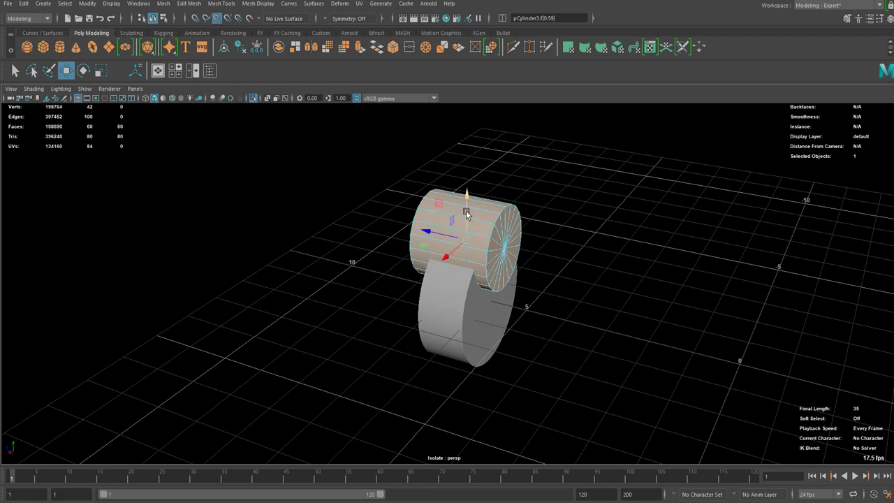
pyautogui.press('Delete')
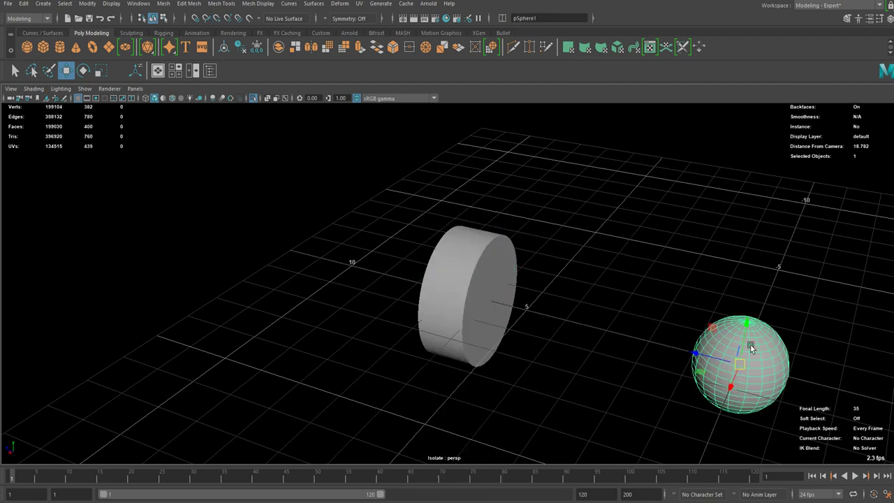
# - Move the sphere in front of the capped ring and position it against the ring's front face on the flashlight's axis
pyautogui.moveTo(709, 356)
pyautogui.mouseDown()
pyautogui.moveTo(395, 252)
pyautogui.moveTo(374, 194)
pyautogui.mouseUp()
pyautogui.press('e')
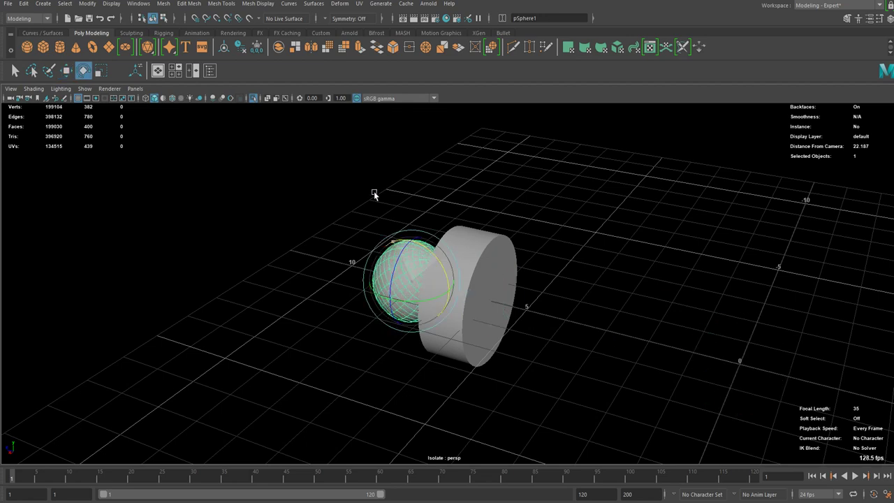
pyautogui.press('w')
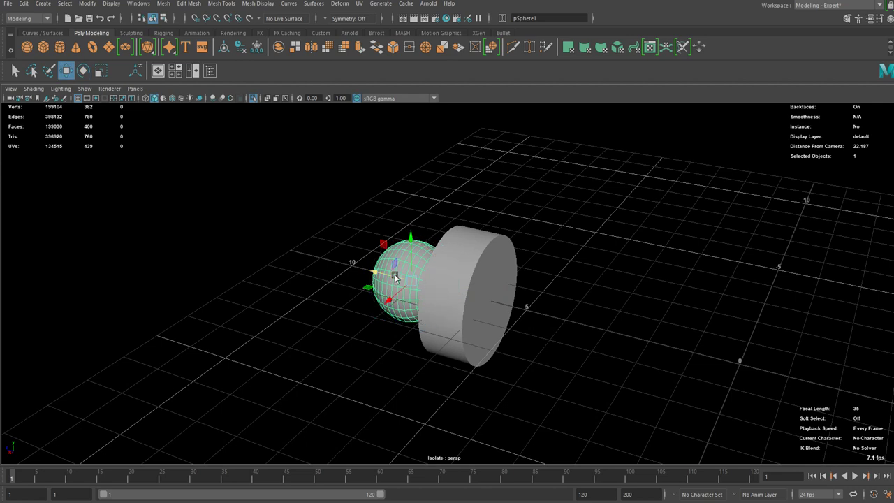
pyautogui.moveTo(380, 279); pyautogui.dragTo(398, 297)
# - Select all faces of the sphere and raise them until the sphere overlaps the capped ring's upper edge
pyautogui.scroll(4, 412, 283)
pyautogui.moveTo(397, 250); pyautogui.dragTo(398, 289, button='right')
pyautogui.doubleClick(401, 296)
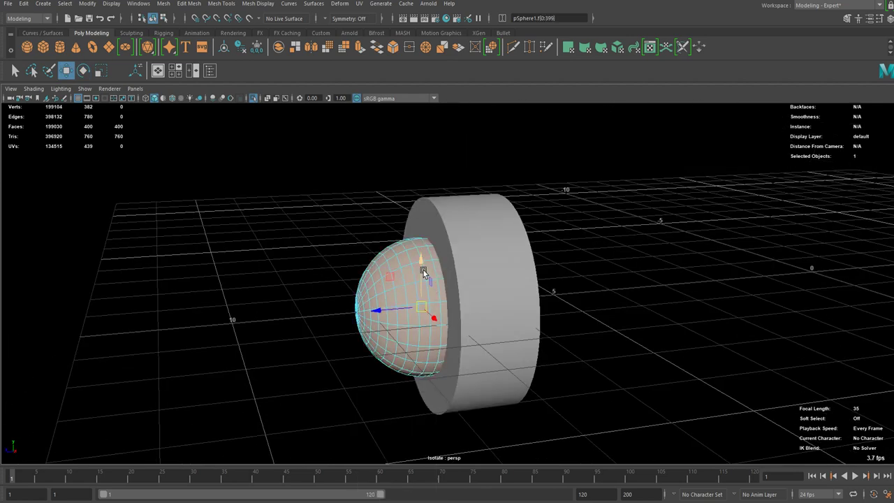
pyautogui.moveTo(420, 269); pyautogui.dragTo(430, 108)
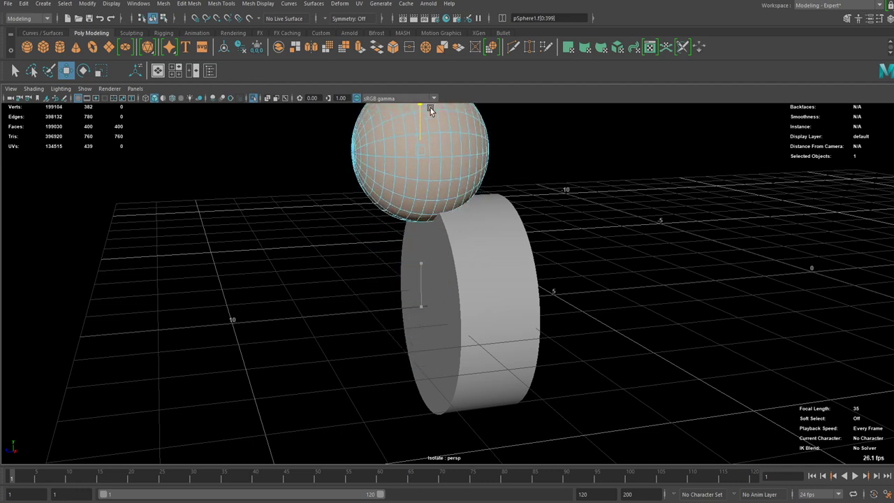
# - Shift the sphere's faces slightly back along the flashlight's axis over the ring's rim and return to object selection with the sphere selected
pyautogui.keyDown('alt'); pyautogui.moveTo(468, 200); pyautogui.dragTo(427, 228); pyautogui.keyUp('alt')
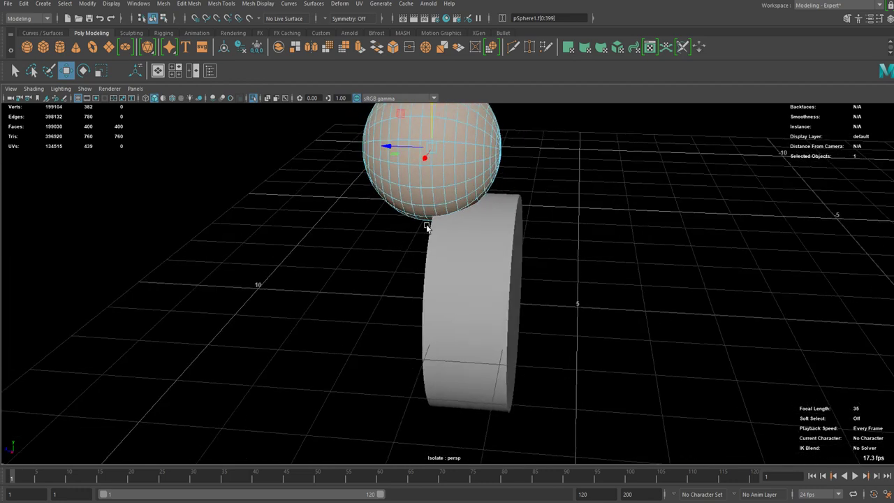
pyautogui.moveTo(397, 146); pyautogui.dragTo(421, 147)
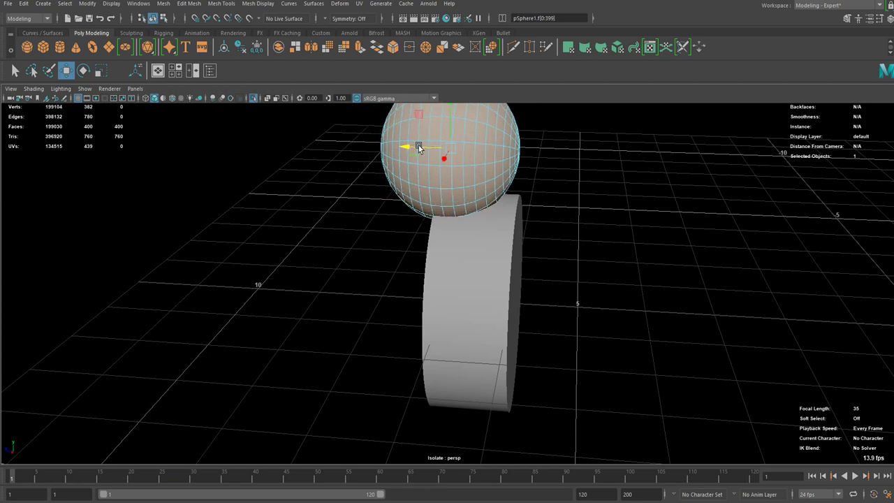
pyautogui.keyDown('alt'); pyautogui.moveTo(428, 188); pyautogui.dragTo(500, 152); pyautogui.keyUp('alt')
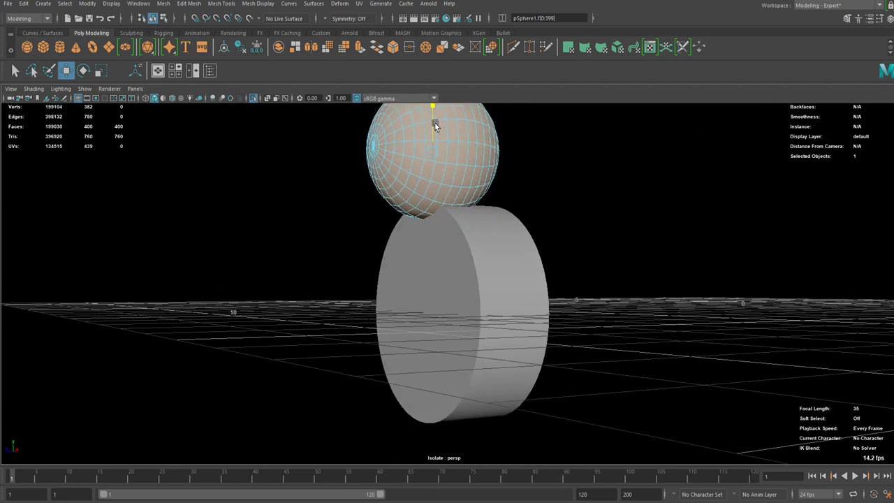
pyautogui.keyDown('alt'); pyautogui.moveTo(436, 129); pyautogui.dragTo(458, 196); pyautogui.keyUp('alt')
pyautogui.keyDown('alt'); pyautogui.moveTo(500, 124); pyautogui.dragTo(552, 193); pyautogui.keyUp('alt')
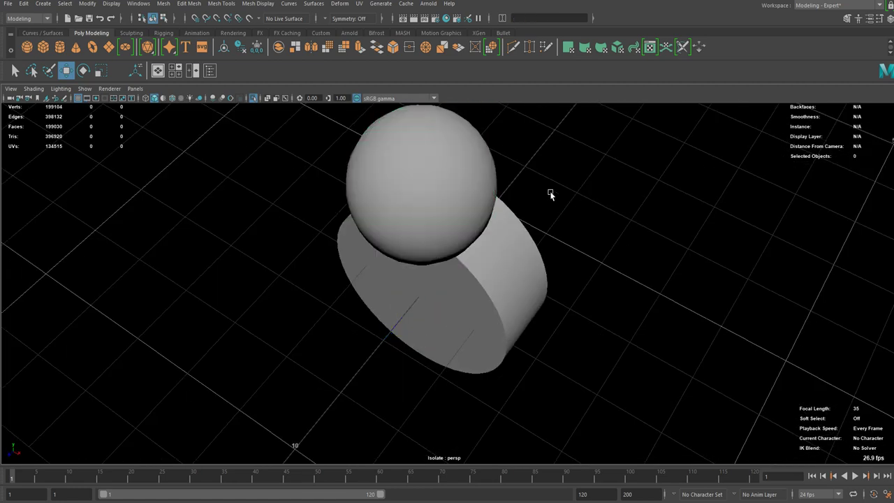
pyautogui.press('F8')
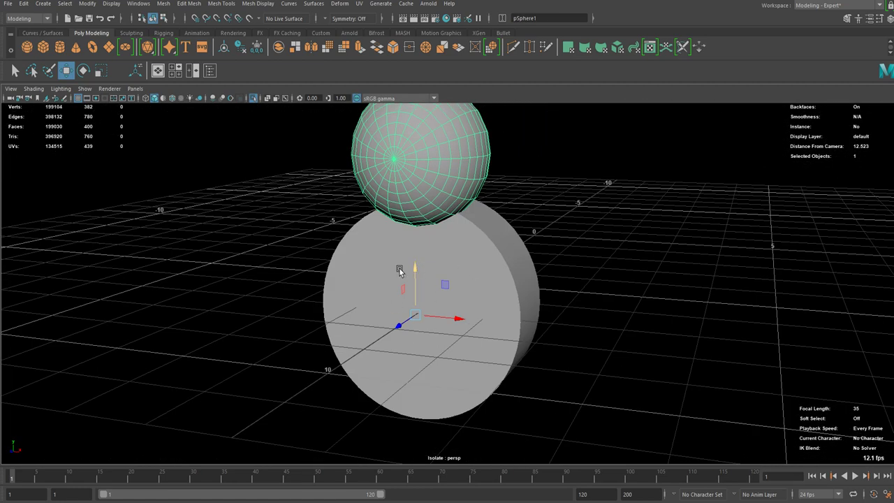
pyautogui.keyDown('alt'); pyautogui.moveTo(438, 285); pyautogui.dragTo(458, 253); pyautogui.keyUp('alt')
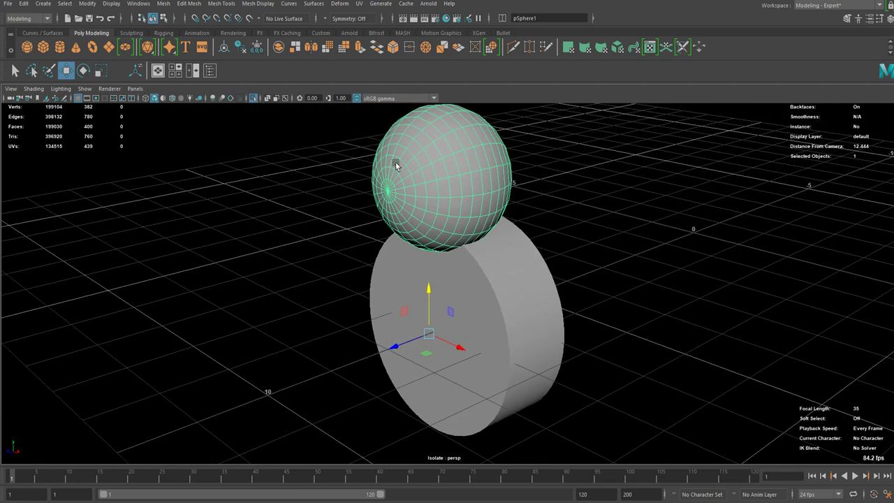
# - Try to refine the sphere with Add Divisions, setting both Divisions U and Divisions V to 3
pyautogui.click(187, 4)
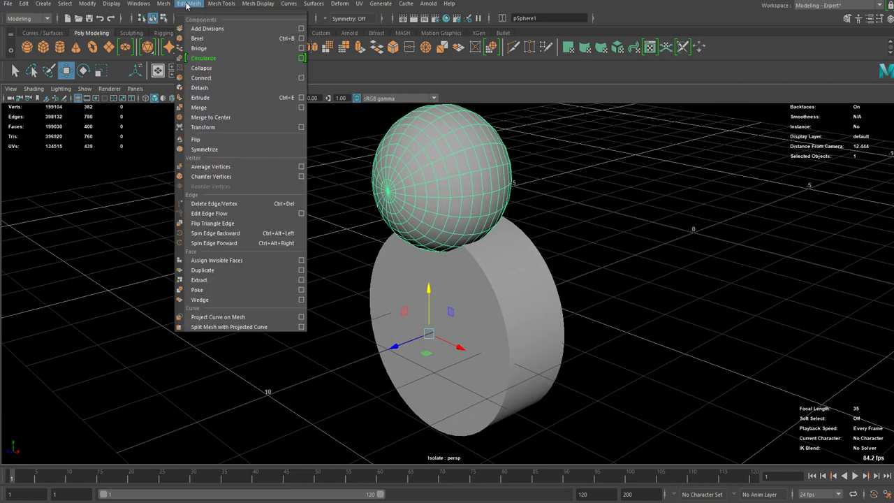
pyautogui.click(221, 29)
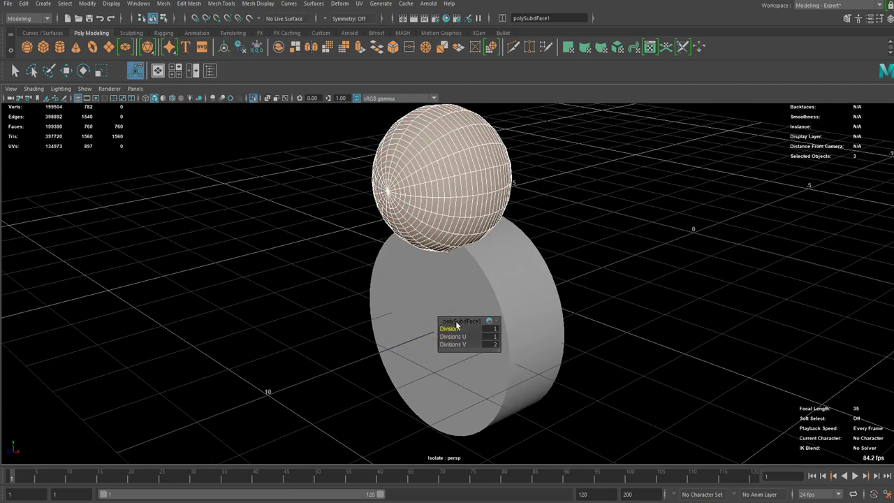
pyautogui.write('2')
pyautogui.press('Return')
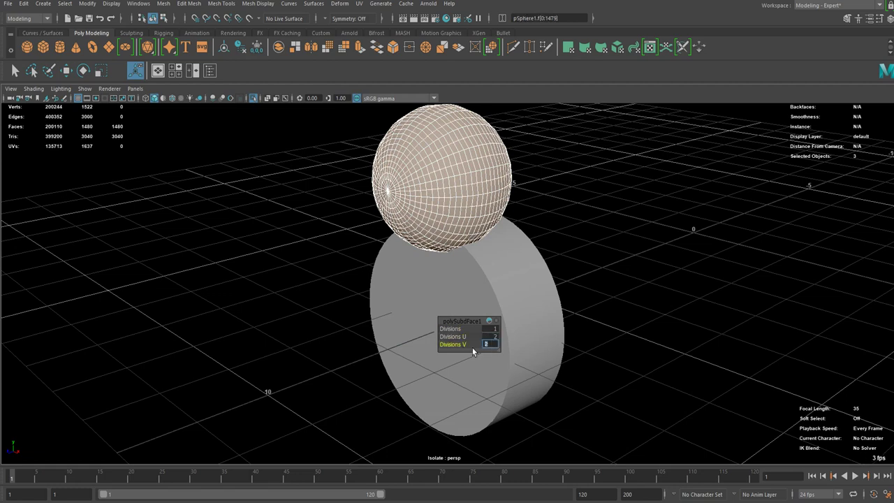
pyautogui.write('3')
pyautogui.press('Return')
pyautogui.write('3')
pyautogui.press('Return')
pyautogui.click(627, 240)
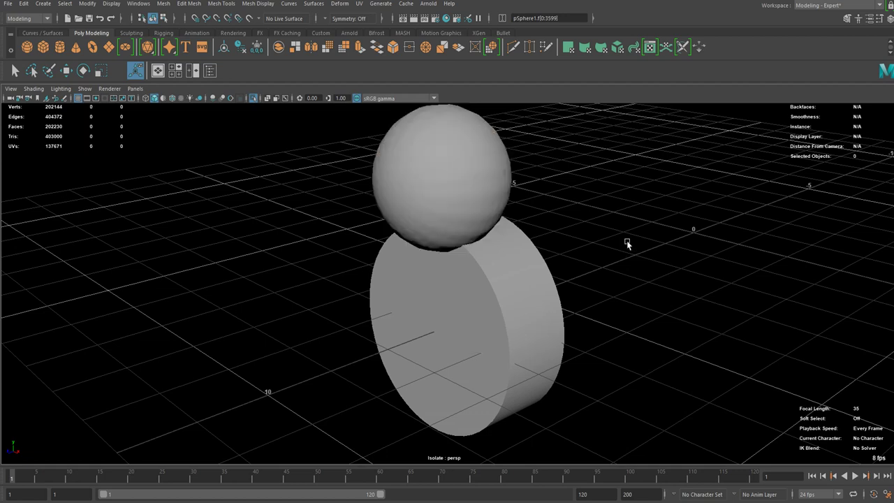
pyautogui.scroll(-1, 471, 209)
pyautogui.scroll(5, 467, 210)
pyautogui.click(462, 212)
pyautogui.press('q')
pyautogui.scroll(-3, 483, 186)
# - Undo the divisions added to the sphere
pyautogui.hotkey('ctrl', 'z')
pyautogui.hotkey('ctrl', 'z')
pyautogui.hotkey('ctrl', 'z')
pyautogui.hotkey('ctrl', 'z')
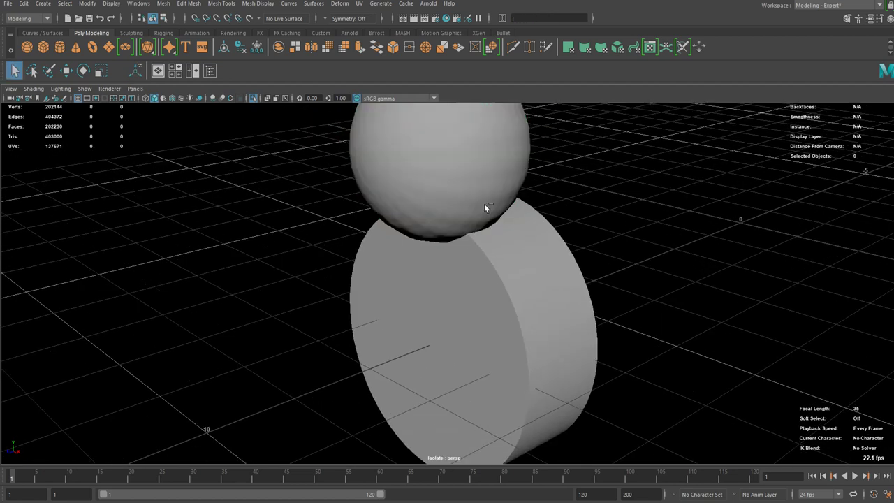
pyautogui.hotkey('ctrl', 'z')
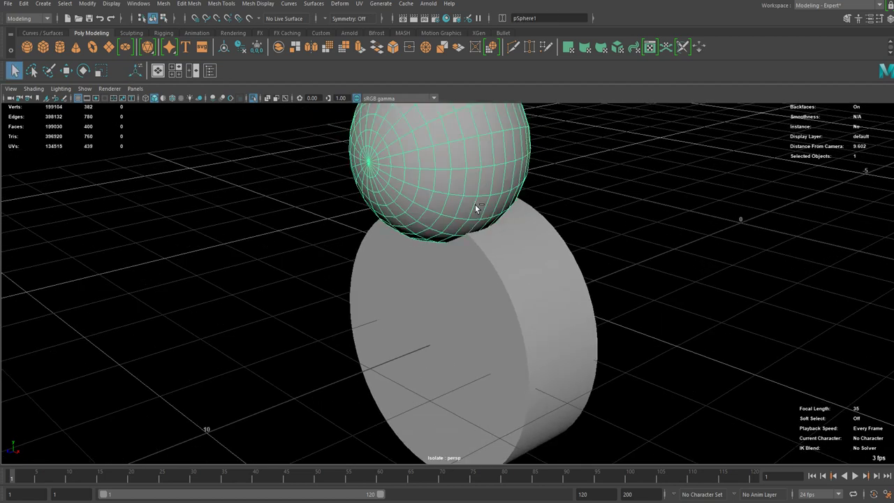
pyautogui.hotkey('ctrl', 'z')
# - Smooth the sphere with 2 divisions and clear the selection
pyautogui.click(167, 5)
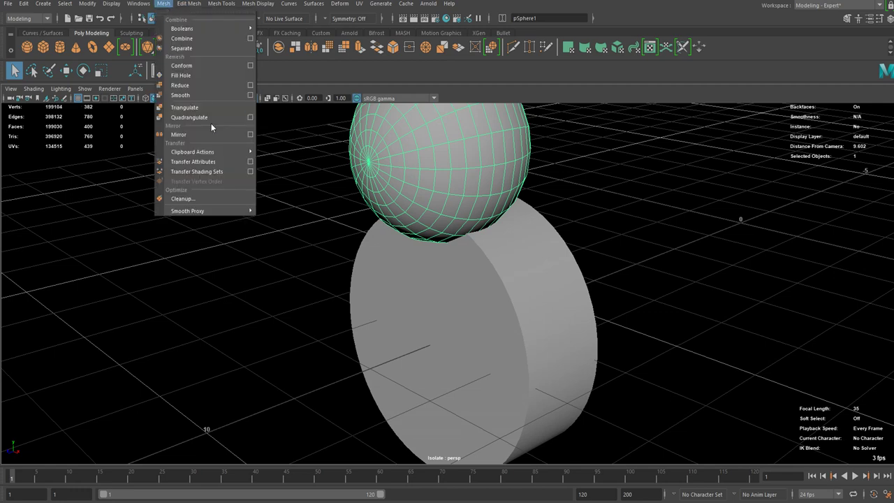
pyautogui.click(197, 97)
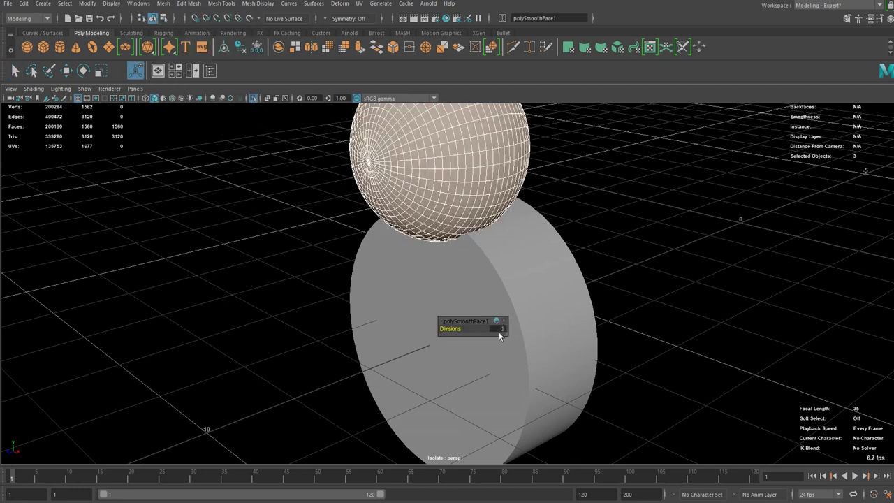
pyautogui.press('Return')
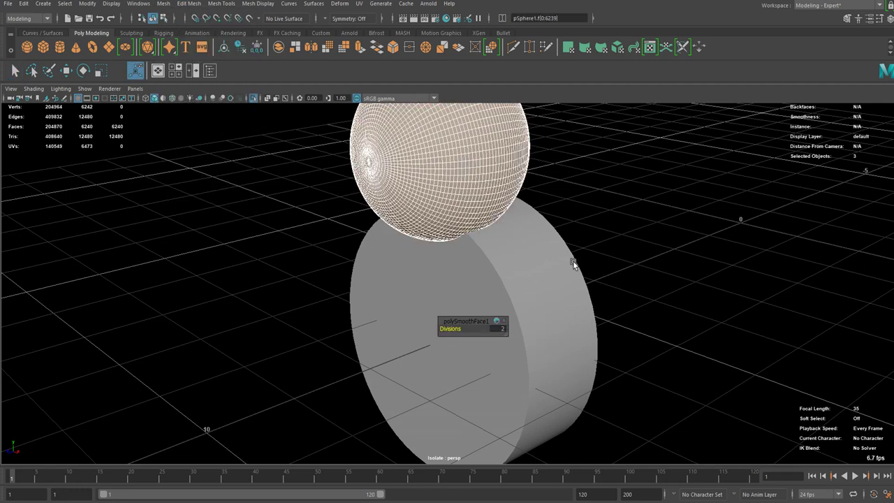
pyautogui.press('q')
pyautogui.click(587, 245)
pyautogui.moveTo(501, 224); pyautogui.dragTo(478, 203)
pyautogui.scroll(-3, 582, 276)
# - Duplicate the smoothed sphere and rotate the copy about one sixth of a turn around the capped ring's centre
pyautogui.keyDown('alt'); pyautogui.moveTo(582, 276); pyautogui.dragTo(467, 231); pyautogui.keyUp('alt')
pyautogui.click(467, 232)
pyautogui.scroll(3, 512, 269)
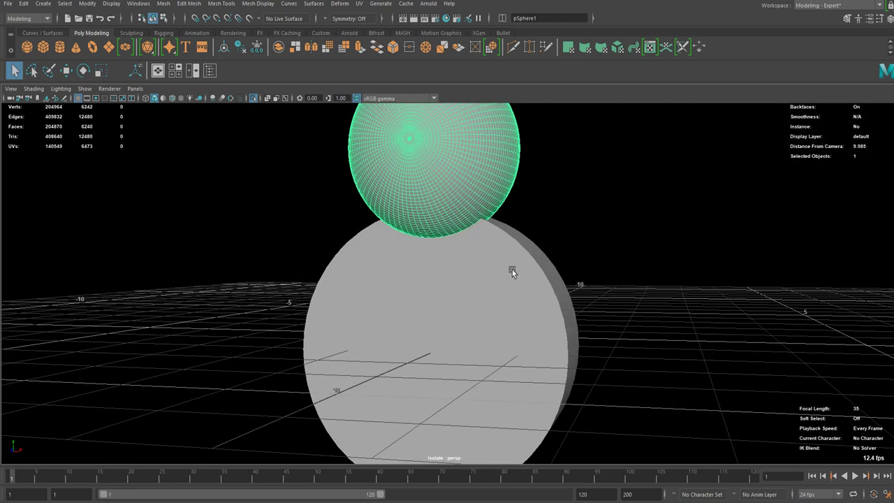
pyautogui.press('w')
pyautogui.scroll(-2, 489, 315)
pyautogui.keyDown('alt'); pyautogui.moveTo(478, 330); pyautogui.dragTo(494, 318); pyautogui.keyUp('alt')
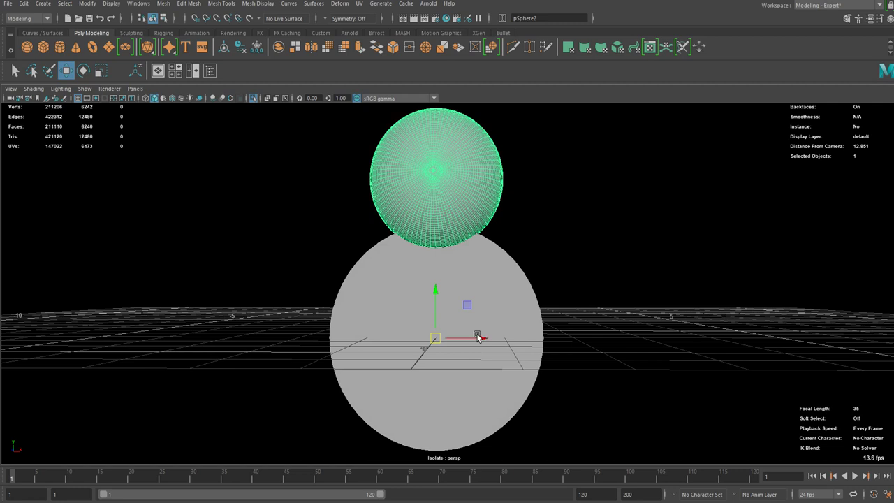
pyautogui.press('e')
pyautogui.moveTo(471, 319); pyautogui.dragTo(498, 358)
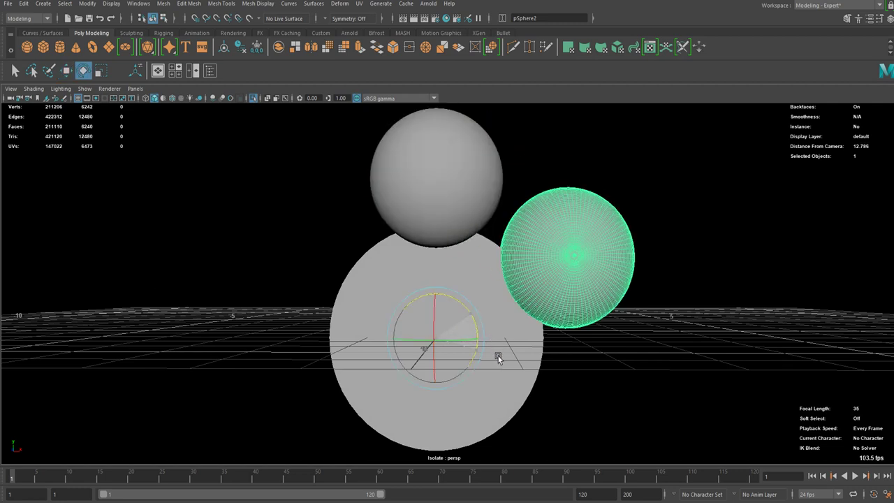
# - Repeat the duplicate with the same rotation until six evenly spaced spheres surround the capped ring
pyautogui.hotkey('shift', 'd')
pyautogui.hotkey('shift', 'd')
pyautogui.hotkey('shift', 'd')
pyautogui.hotkey('shift', 'd')
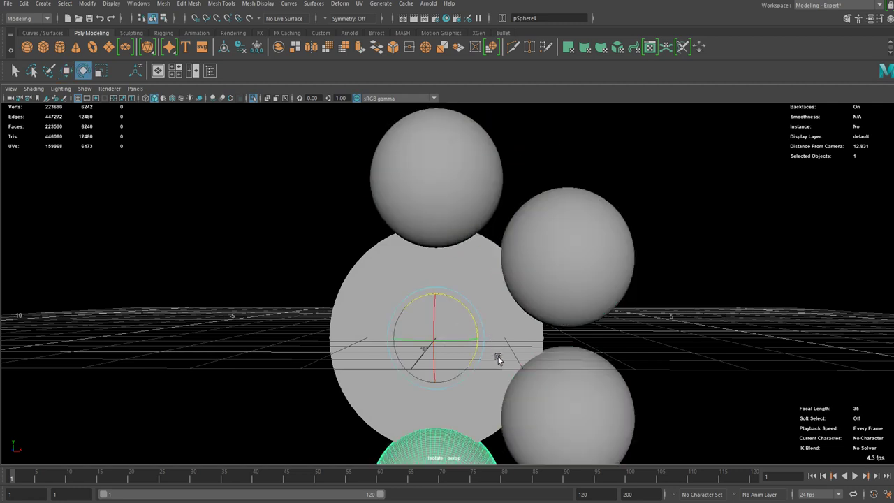
# - Select all six spheres around the capped ring and combine them into one mesh
pyautogui.scroll(-3, 428, 250)
pyautogui.click(440, 232)
pyautogui.keyDown('shift'); pyautogui.click(525, 267); pyautogui.keyUp('shift')
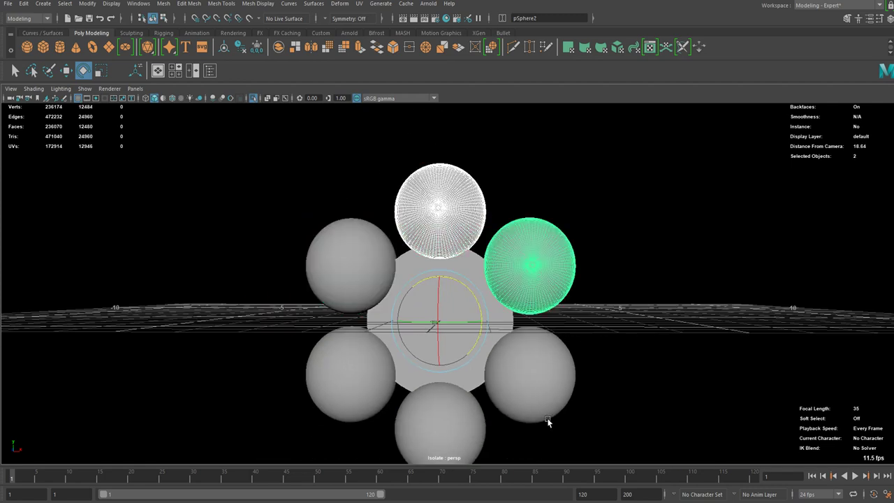
pyautogui.keyDown('shift'); pyautogui.click(536, 409); pyautogui.keyUp('shift')
pyautogui.keyDown('shift'); pyautogui.click(466, 428); pyautogui.keyUp('shift')
pyautogui.keyDown('shift'); pyautogui.click(356, 359); pyautogui.keyUp('shift')
pyautogui.keyDown('shift'); pyautogui.click(333, 238); pyautogui.keyUp('shift')
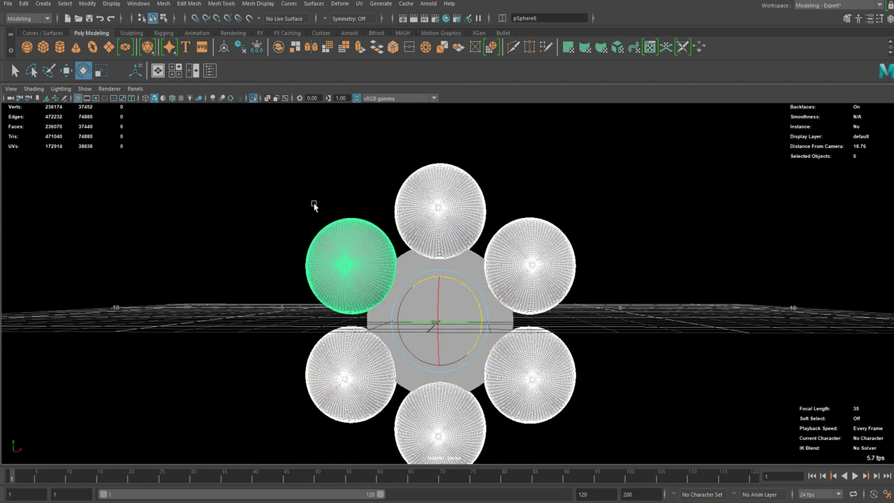
pyautogui.click(167, 6)
pyautogui.click(170, 7)
pyautogui.click(171, 7)
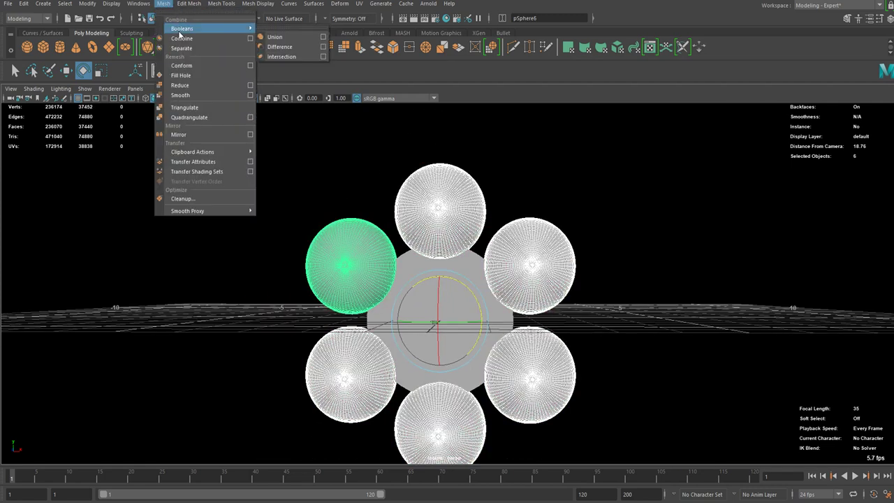
pyautogui.click(182, 38)
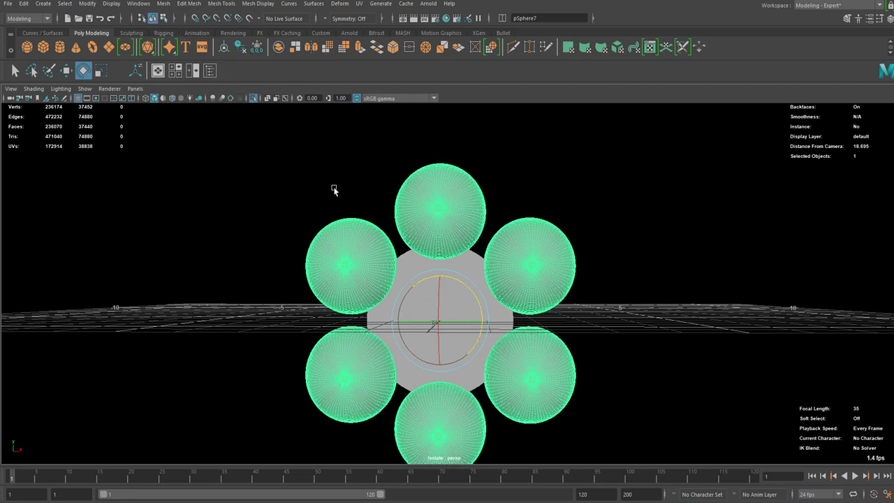
# - Subtract the combined spheres from the capped ring with a Boolean Difference to cut six scallops into its rim
pyautogui.scroll(2, 343, 197)
pyautogui.click(407, 265)
pyautogui.keyDown('shift'); pyautogui.click(434, 218); pyautogui.keyUp('shift')
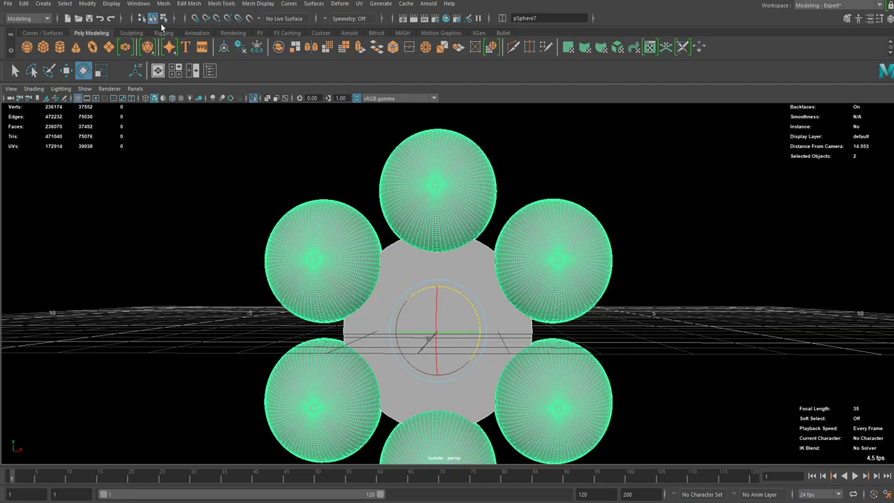
pyautogui.click(165, 3)
pyautogui.moveTo(209, 29)
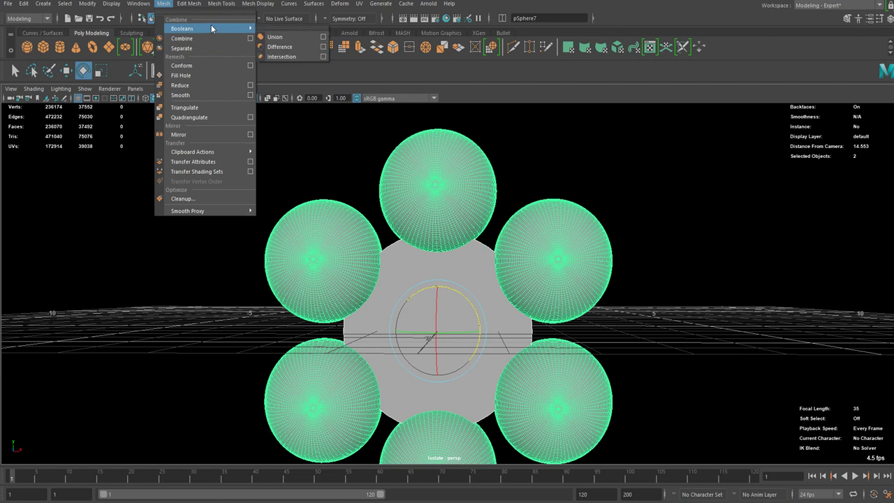
pyautogui.click(286, 47)
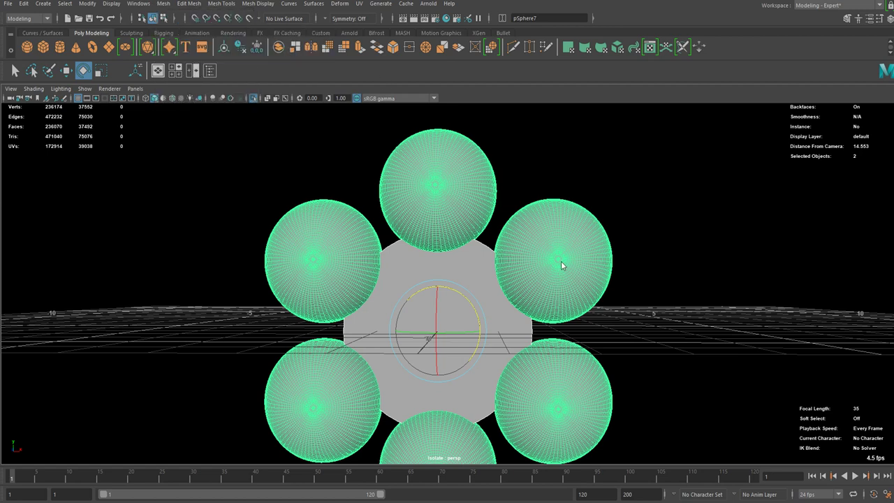
pyautogui.keyDown('alt'); pyautogui.moveTo(535, 258); pyautogui.dragTo(491, 282); pyautogui.keyUp('alt')
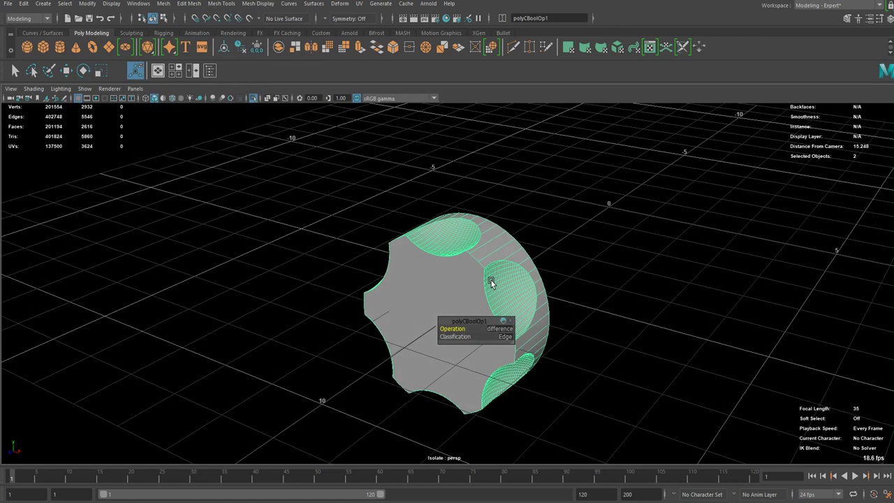
pyautogui.keyDown('alt'); pyautogui.moveTo(491, 281); pyautogui.dragTo(638, 253, button='right'); pyautogui.keyUp('alt')
pyautogui.click(638, 254)
pyautogui.keyDown('alt'); pyautogui.moveTo(638, 253); pyautogui.dragTo(483, 309); pyautogui.keyUp('alt')
pyautogui.click(543, 260)
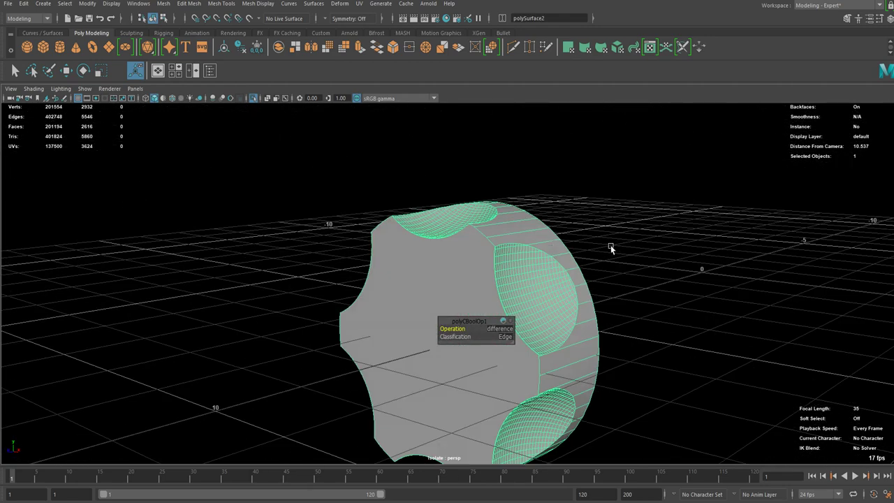
# - Delete the two large flat end faces of the scalloped ring and select the ring again as an object
pyautogui.keyDown('alt'); pyautogui.moveTo(611, 249); pyautogui.dragTo(472, 259); pyautogui.keyUp('alt')
pyautogui.moveTo(517, 251); pyautogui.dragTo(523, 283, button='right')
pyautogui.click(523, 282)
pyautogui.keyDown('alt'); pyautogui.moveTo(328, 308); pyautogui.dragTo(447, 321); pyautogui.keyUp('alt')
pyautogui.keyDown('shift'); pyautogui.click(476, 319); pyautogui.keyUp('shift')
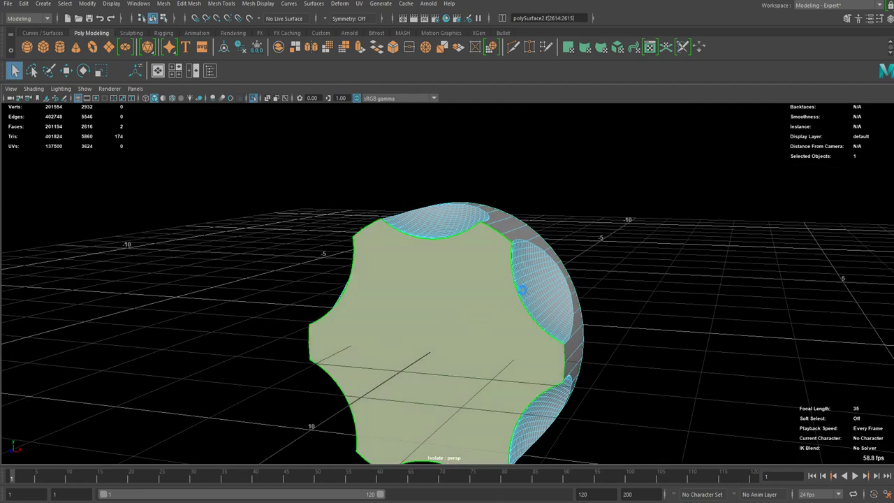
pyautogui.press('Delete')
pyautogui.keyDown('alt'); pyautogui.moveTo(505, 294); pyautogui.dragTo(489, 256); pyautogui.keyUp('alt')
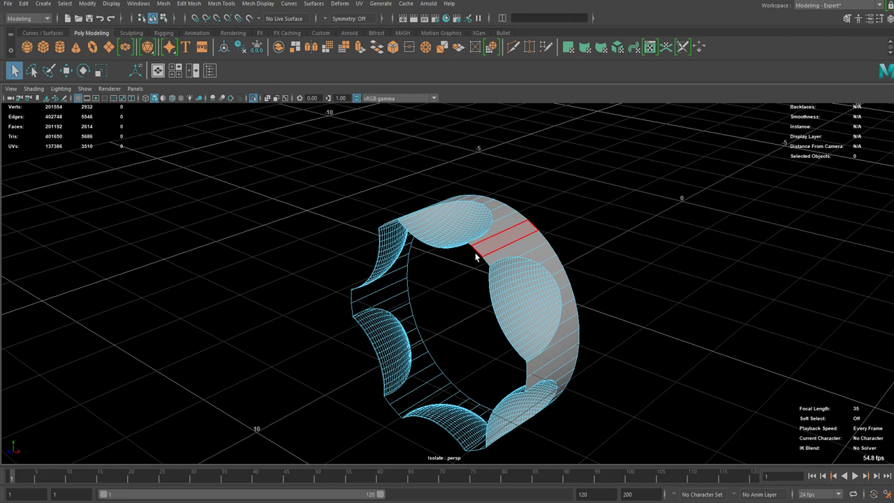
pyautogui.click(593, 191)
pyautogui.click(497, 221)
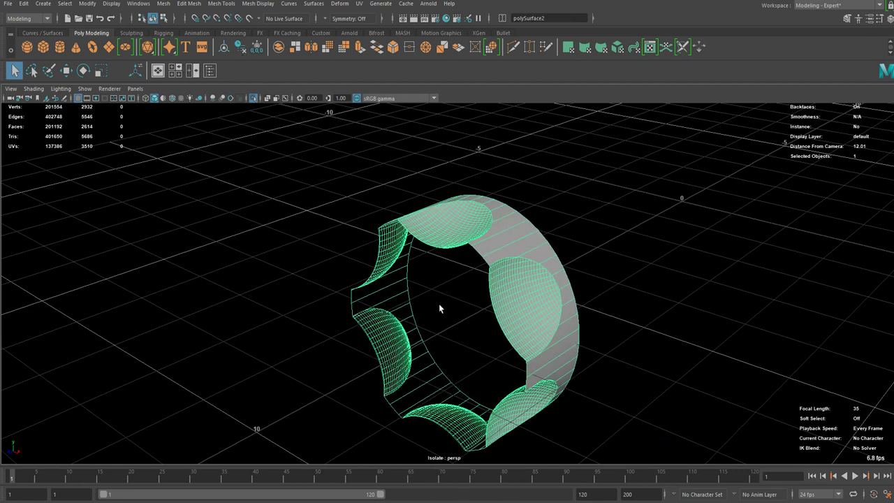
# - Deselect the scalloped ring and turn off isolation to bring back the rest of the flashlight
pyautogui.keyDown('alt'); pyautogui.moveTo(439, 305); pyautogui.dragTo(477, 314, button='right'); pyautogui.keyUp('alt')
pyautogui.click(695, 286)
pyautogui.keyDown('alt'); pyautogui.moveTo(476, 314); pyautogui.dragTo(546, 275); pyautogui.keyUp('alt')
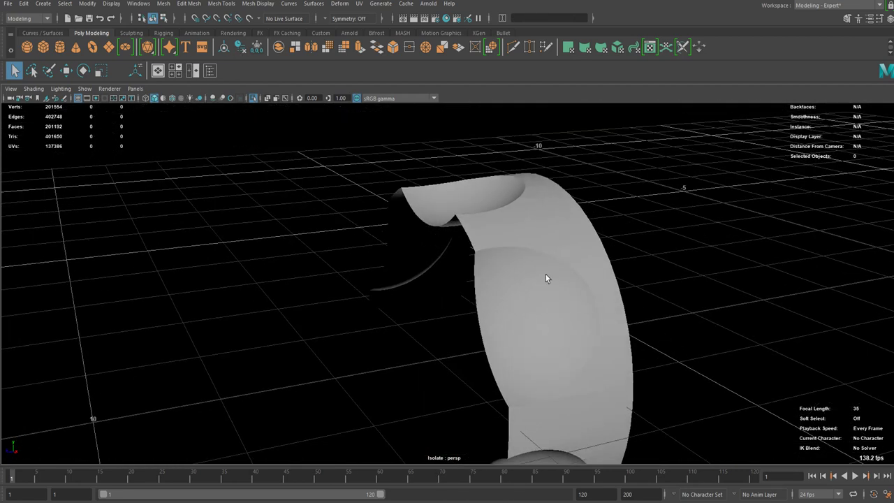
pyautogui.click(257, 98)
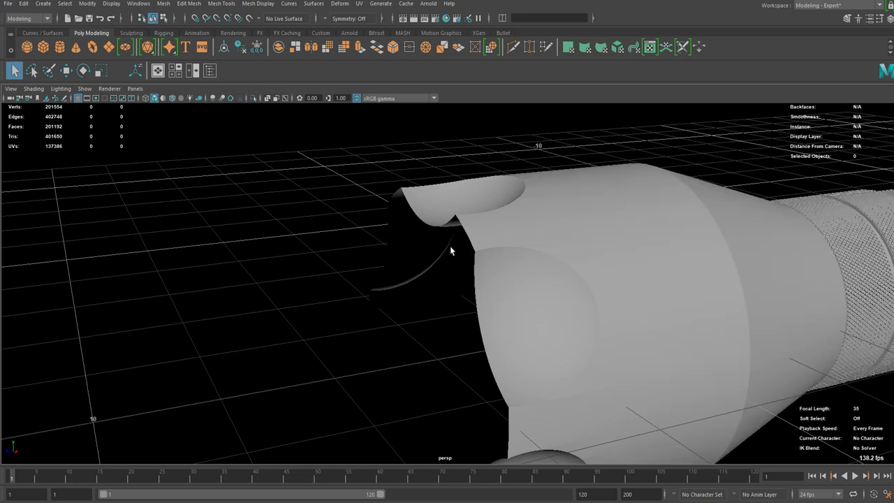
# - Select the scalloped ring and scale it down along the flashlight's length so it projects less from the head
pyautogui.keyDown('alt'); pyautogui.moveTo(450, 245); pyautogui.dragTo(406, 281); pyautogui.keyUp('alt')
pyautogui.click(506, 270)
pyautogui.press('f')
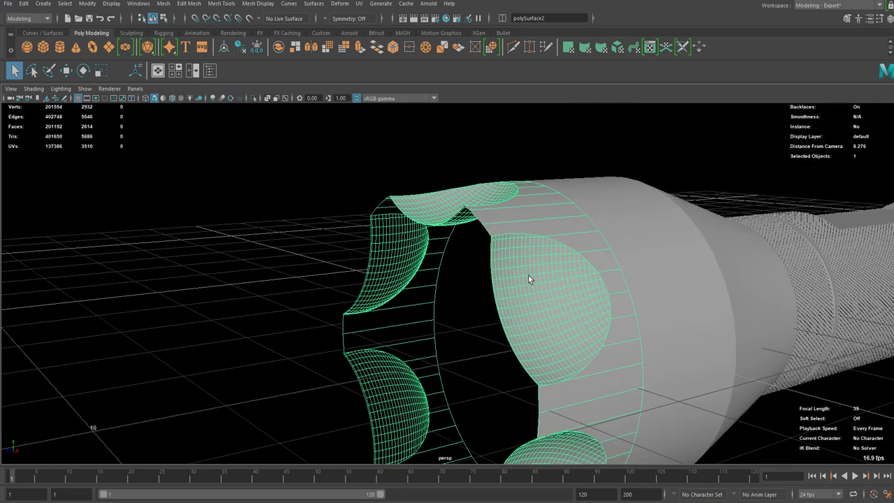
pyautogui.press('r')
pyautogui.moveTo(449, 365); pyautogui.dragTo(478, 361)
pyautogui.press('w')
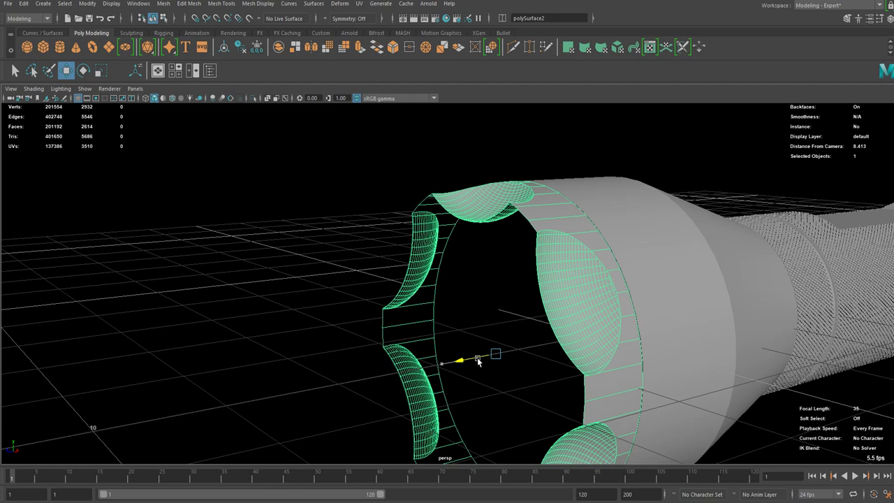
pyautogui.scroll(-4, 494, 317)
pyautogui.keyDown('alt'); pyautogui.moveTo(495, 317); pyautogui.dragTo(537, 298); pyautogui.keyUp('alt')
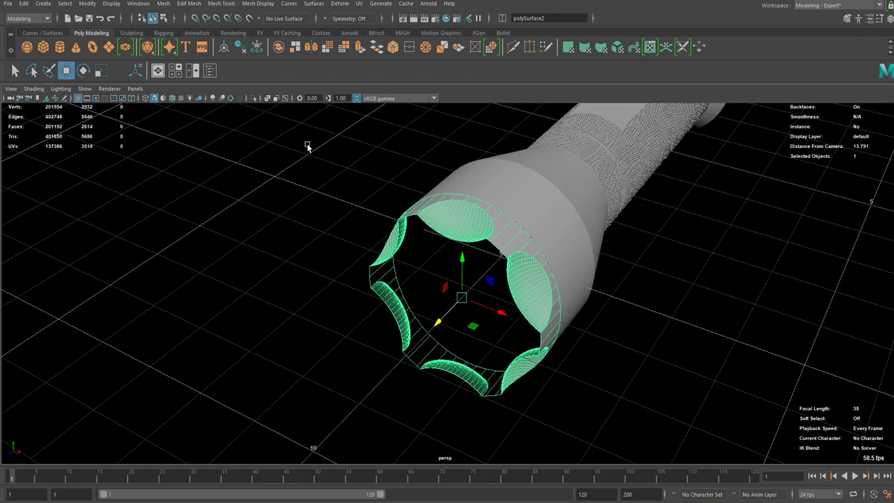
pyautogui.click(164, 5)
pyautogui.click(165, 4)
pyautogui.click(163, 4)
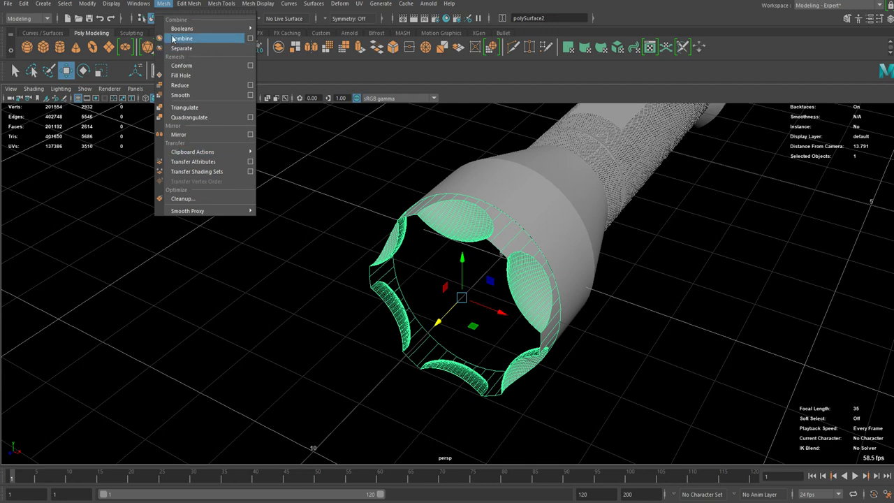
pyautogui.click(377, 272)
pyautogui.keyDown('alt'); pyautogui.moveTo(400, 330); pyautogui.dragTo(371, 301); pyautogui.keyUp('alt')
pyautogui.click(161, 5)
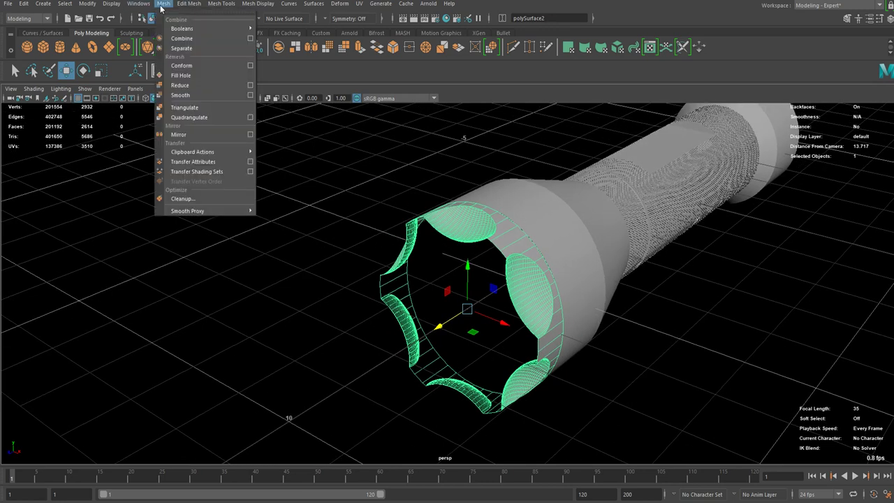
pyautogui.click(363, 207)
pyautogui.keyDown('alt'); pyautogui.moveTo(514, 285); pyautogui.dragTo(509, 285); pyautogui.keyUp('alt')
pyautogui.scroll(6, 509, 268)
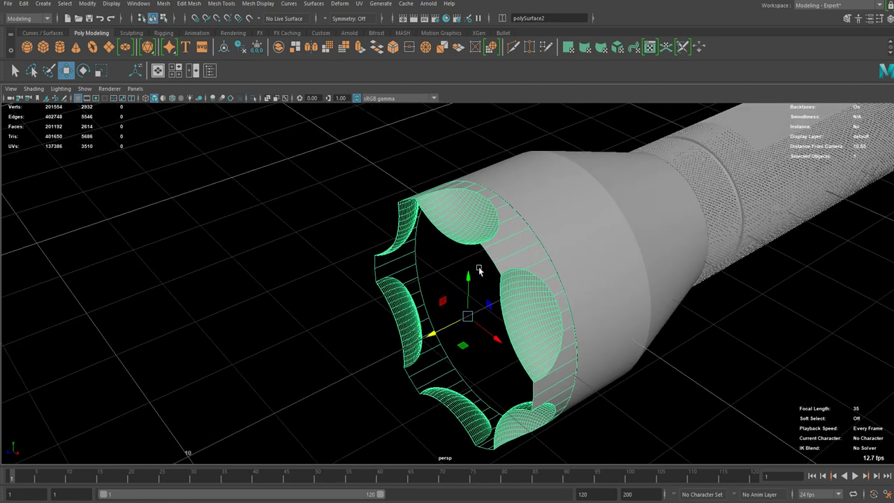
# - Try extruding all faces of the scalloped ring to give it thickness, and undo the extrusion
pyautogui.keyDown('alt'); pyautogui.moveTo(497, 247); pyautogui.dragTo(525, 210); pyautogui.keyUp('alt')
pyautogui.rightClick(527, 191)
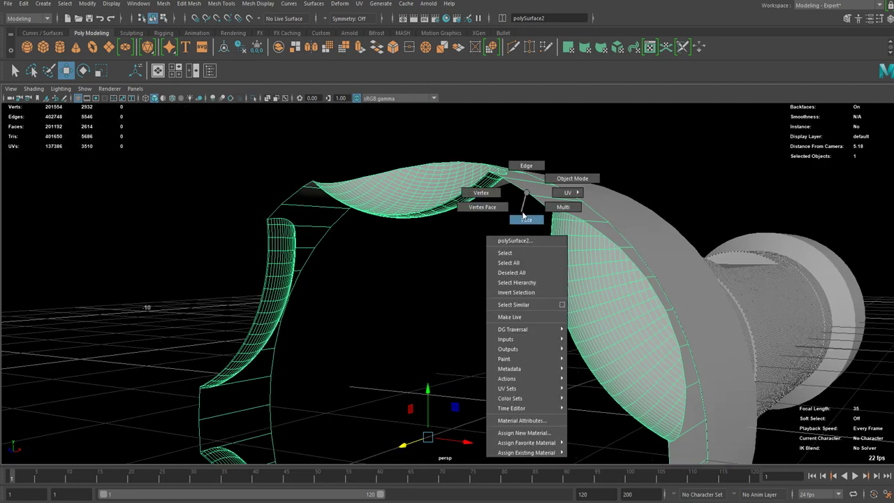
pyautogui.moveTo(522, 215); pyautogui.dragTo(522, 219, button='right')
pyautogui.keyDown('alt'); pyautogui.moveTo(525, 235); pyautogui.dragTo(493, 298); pyautogui.keyUp('alt')
pyautogui.doubleClick(535, 207)
pyautogui.scroll(-2, 491, 295)
pyautogui.hotkey('ctrl', 'e')
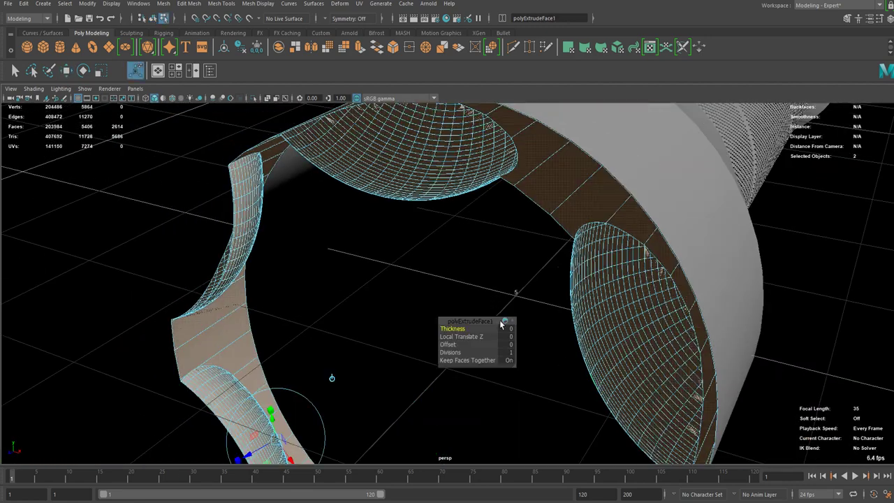
pyautogui.moveTo(462, 325); pyautogui.dragTo(460, 326)
pyautogui.hotkey('ctrl', 'z')
pyautogui.hotkey('ctrl', 'z')
pyautogui.hotkey('ctrl', 'z')
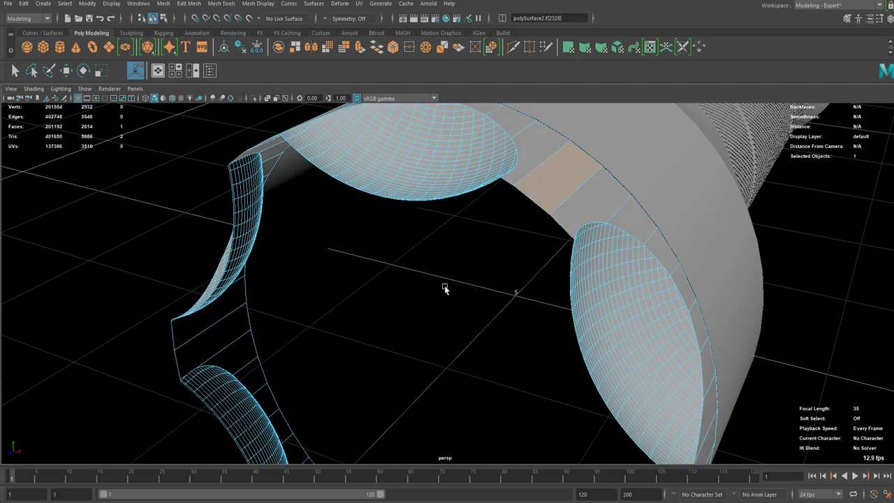
# - Switch to edge selection and select the entire scalloped border loop at the front of the ring
pyautogui.scroll(-3, 440, 258)
pyautogui.keyDown('alt'); pyautogui.moveTo(440, 258); pyautogui.dragTo(427, 198); pyautogui.keyUp('alt')
pyautogui.moveTo(426, 198); pyautogui.dragTo(410, 150, button='right')
pyautogui.scroll(3, 419, 199)
pyautogui.keyDown('alt'); pyautogui.moveTo(468, 225); pyautogui.dragTo(461, 208); pyautogui.keyUp('alt')
pyautogui.scroll(3, 452, 224)
pyautogui.scroll(-3, 461, 208)
pyautogui.keyDown('alt'); pyautogui.moveTo(461, 208); pyautogui.dragTo(503, 262, button='middle'); pyautogui.keyUp('alt')
pyautogui.scroll(3, 503, 261)
pyautogui.keyDown('alt'); pyautogui.moveTo(503, 262); pyautogui.dragTo(481, 244); pyautogui.keyUp('alt')
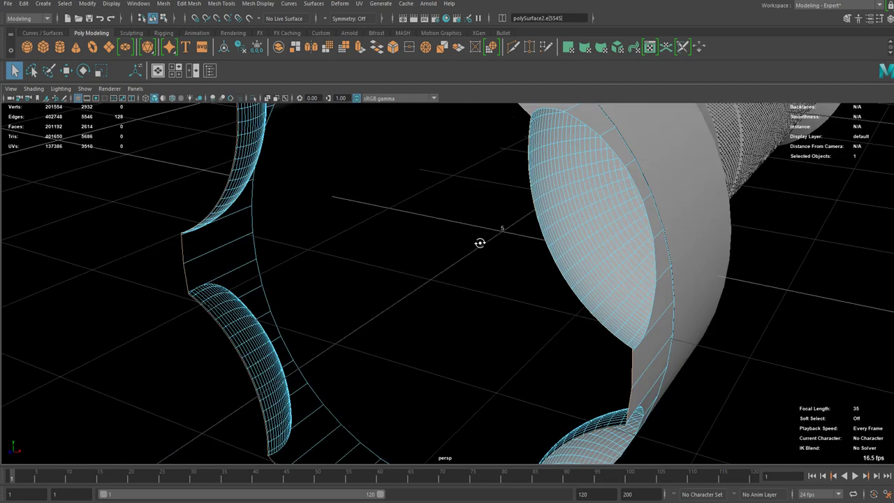
pyautogui.keyDown('alt'); pyautogui.moveTo(481, 243); pyautogui.dragTo(445, 282, button='middle'); pyautogui.keyUp('alt')
pyautogui.scroll(-1, 445, 279)
# - Extrude the front border edges with a thickness of -0.01 and scale them inward to form a front rim
pyautogui.hotkey('ctrl', 'e')
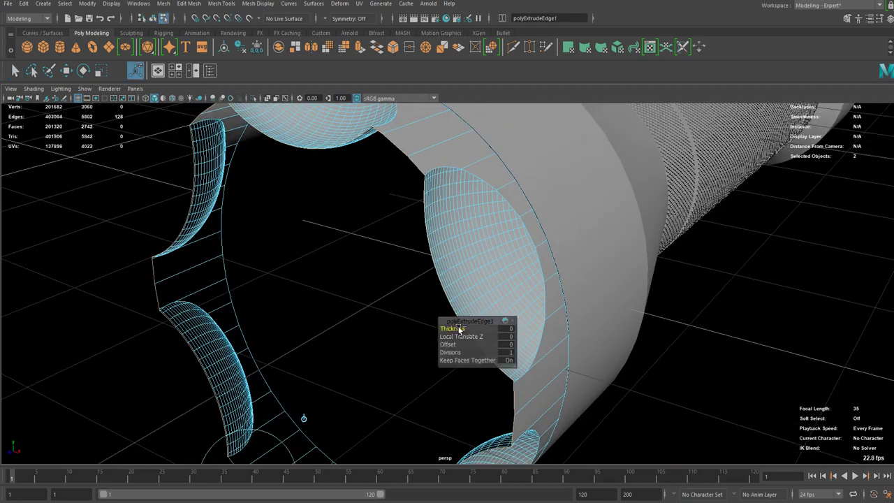
pyautogui.moveTo(458, 328); pyautogui.dragTo(463, 328)
pyautogui.moveTo(461, 329); pyautogui.dragTo(452, 329)
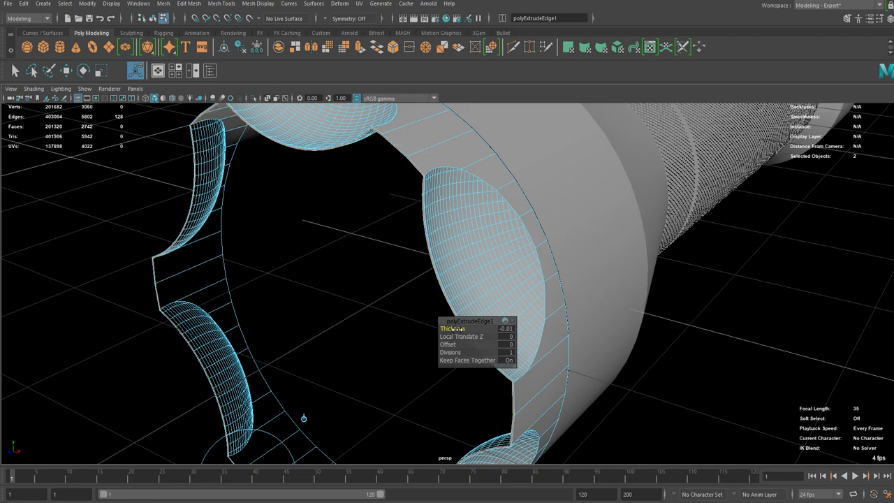
pyautogui.press('r')
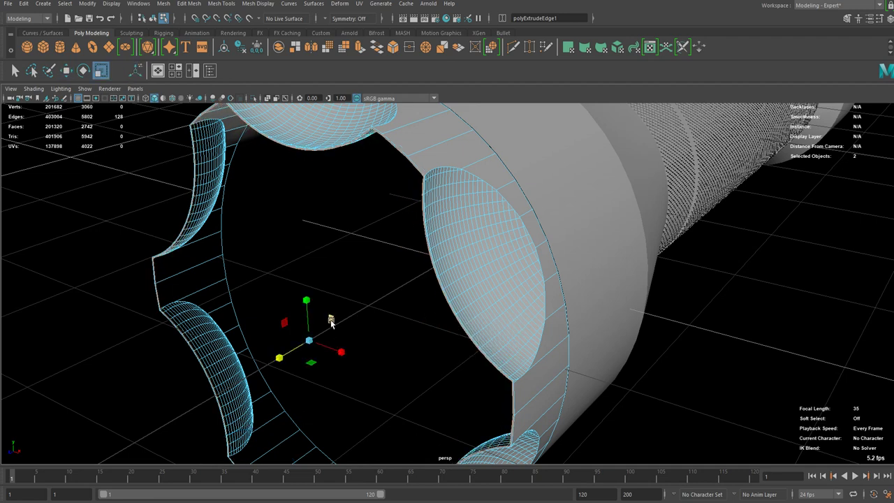
pyautogui.moveTo(331, 322); pyautogui.dragTo(333, 329)
# - Circularize the rim's inner edge loop to form a round opening
pyautogui.scroll(-4, 335, 327)
pyautogui.keyDown('alt'); pyautogui.moveTo(361, 303); pyautogui.dragTo(391, 312); pyautogui.keyUp('alt')
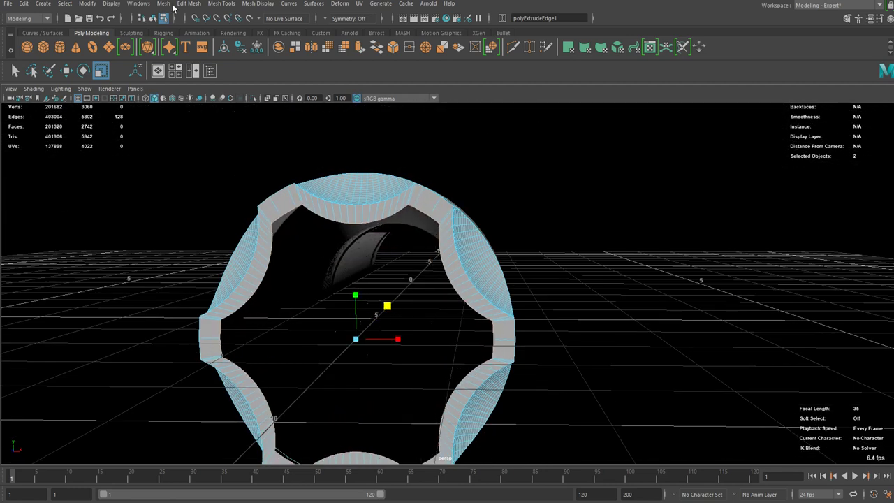
pyautogui.click(188, 4)
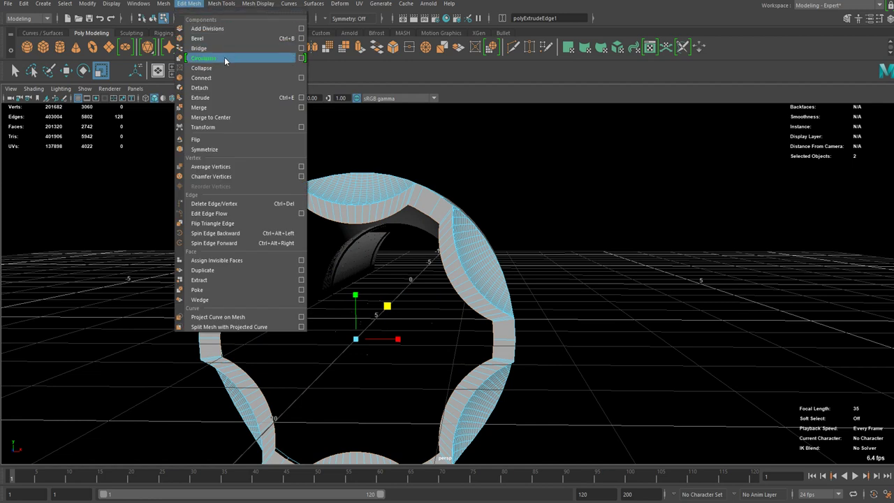
pyautogui.click(224, 59)
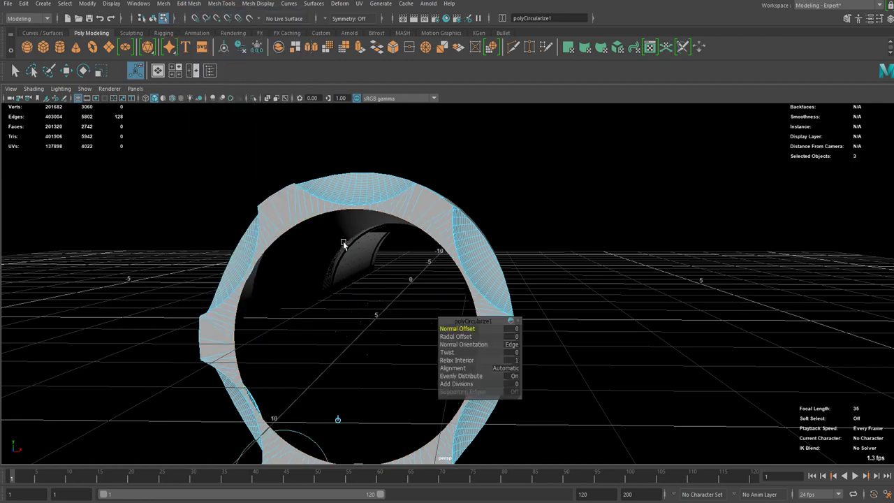
# - Extrude the scalloped ring's circular front opening edges back toward the flashlight body to form an inner wall
pyautogui.keyDown('alt'); pyautogui.moveTo(358, 249); pyautogui.dragTo(370, 225); pyautogui.keyUp('alt')
pyautogui.press('w')
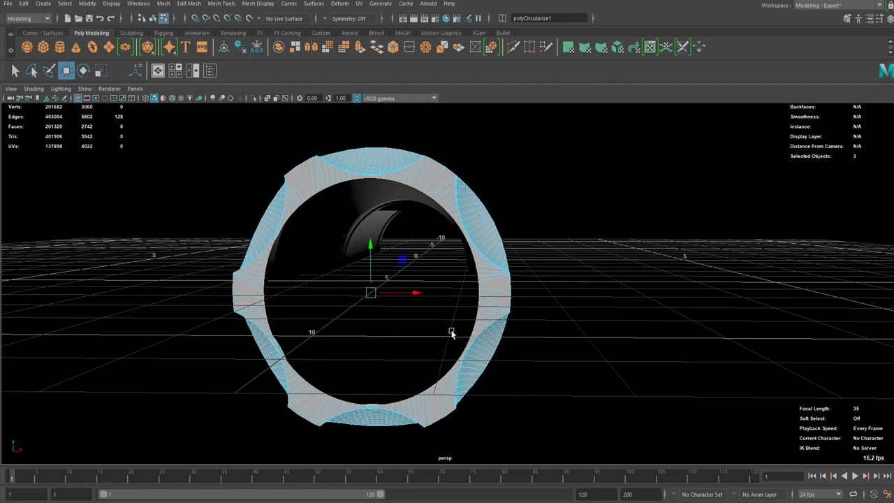
pyautogui.keyDown('alt'); pyautogui.moveTo(454, 333); pyautogui.dragTo(528, 195); pyautogui.keyUp('alt')
pyautogui.press('r')
pyautogui.hotkey('ctrl', 'e')
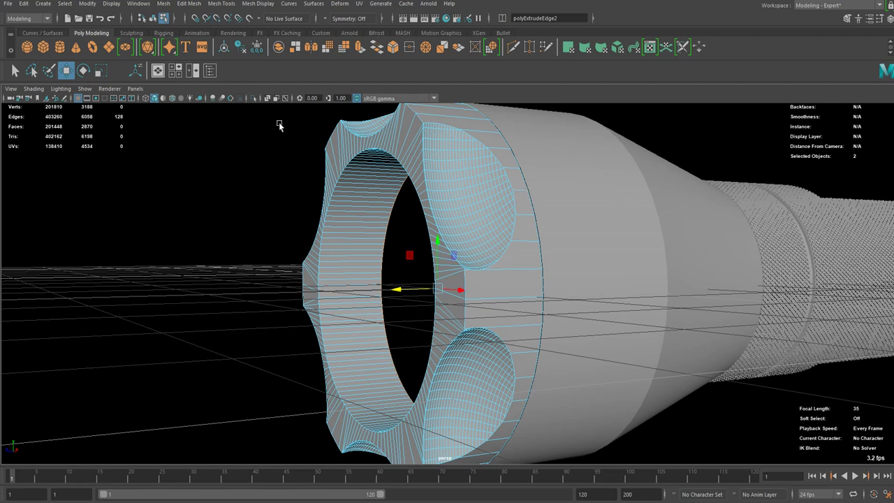
# - Isolate the scalloped ring and try to bridge its inner and outer rear border edge loops
pyautogui.click(255, 98)
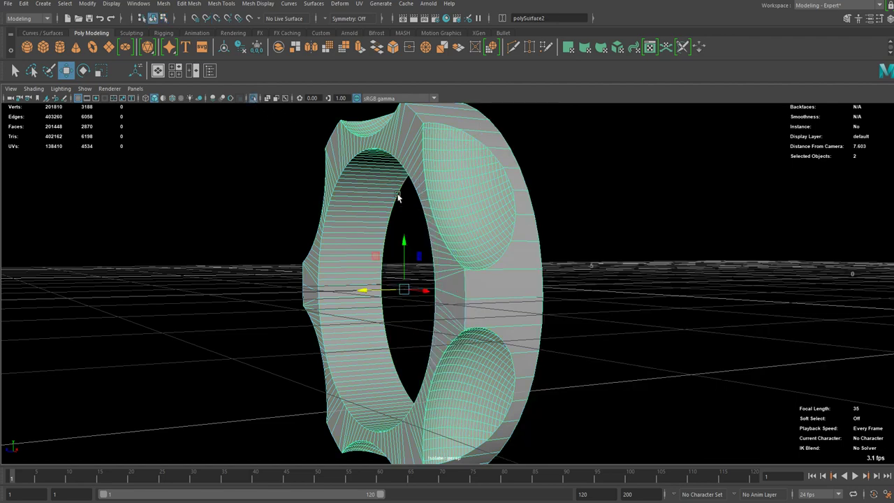
pyautogui.keyDown('alt'); pyautogui.moveTo(397, 195); pyautogui.dragTo(468, 244); pyautogui.keyUp('alt')
pyautogui.moveTo(467, 244); pyautogui.dragTo(469, 200, button='right')
pyautogui.scroll(3, 463, 237)
pyautogui.doubleClick(461, 244)
pyautogui.keyDown('alt'); pyautogui.moveTo(461, 244); pyautogui.dragTo(415, 265); pyautogui.keyUp('alt')
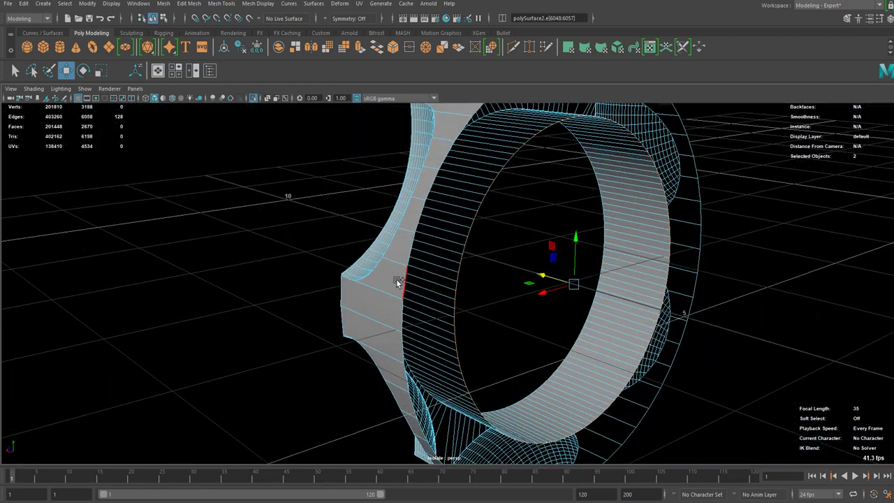
pyautogui.click(187, 4)
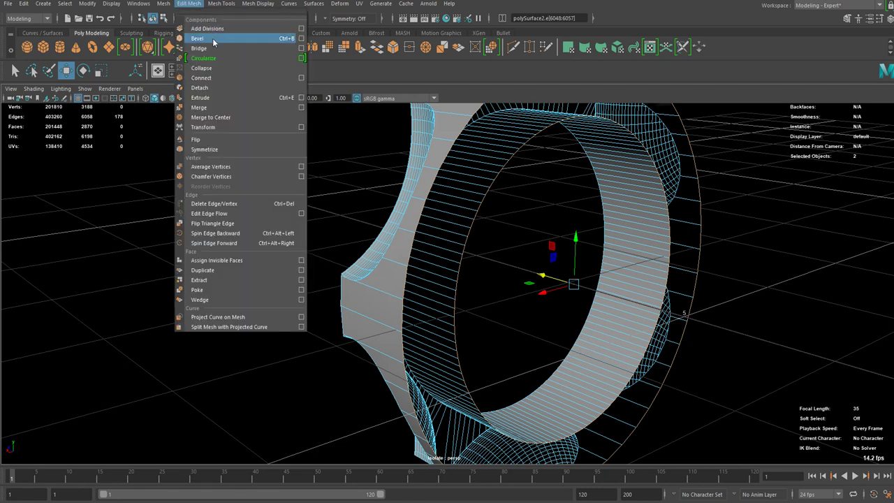
pyautogui.click(215, 48)
pyautogui.press('q')
pyautogui.moveTo(387, 222); pyautogui.dragTo(455, 179, button='right')
pyautogui.click(324, 296)
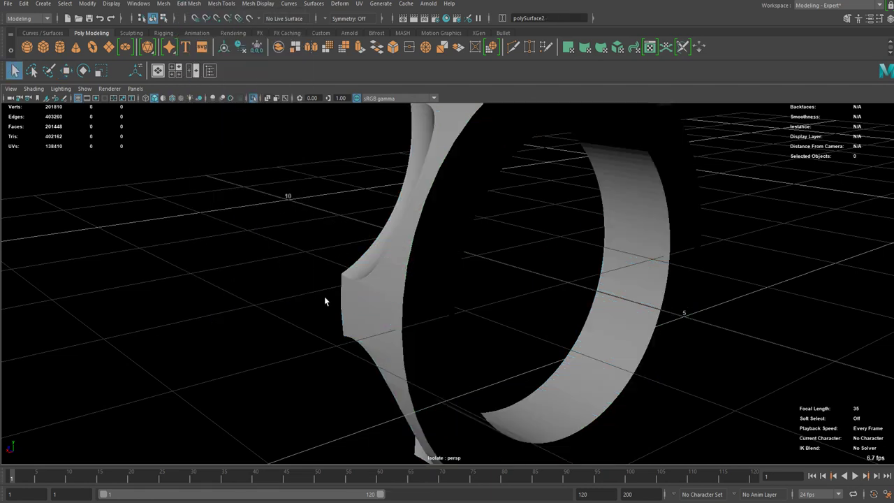
# - Examine the scalloped ring's open rear side, both isolated and where it meets the flashlight head
pyautogui.keyDown('alt'); pyautogui.moveTo(324, 296); pyautogui.dragTo(401, 318); pyautogui.keyUp('alt')
pyautogui.scroll(-3, 495, 311)
pyautogui.click(495, 311)
pyautogui.keyDown('alt'); pyautogui.moveTo(495, 311); pyautogui.dragTo(405, 246); pyautogui.keyUp('alt')
pyautogui.scroll(3, 443, 332)
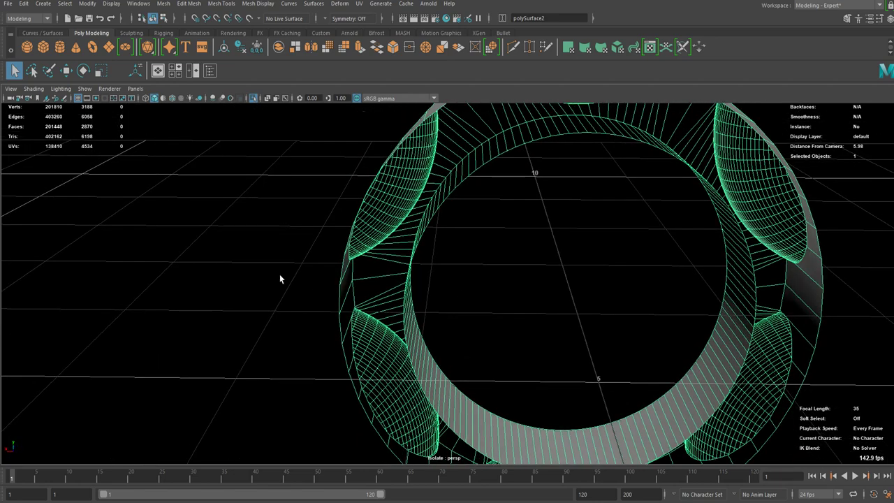
pyautogui.keyDown('alt'); pyautogui.moveTo(279, 278); pyautogui.dragTo(425, 207); pyautogui.keyUp('alt')
pyautogui.scroll(-3, 398, 241)
pyautogui.keyDown('alt'); pyautogui.moveTo(361, 274); pyautogui.dragTo(416, 197); pyautogui.keyUp('alt')
pyautogui.click(254, 99)
pyautogui.scroll(-3, 355, 205)
pyautogui.keyDown('alt'); pyautogui.moveTo(356, 204); pyautogui.dragTo(430, 261); pyautogui.keyUp('alt')
pyautogui.click(429, 261)
pyautogui.scroll(4, 589, 293)
pyautogui.keyDown('alt'); pyautogui.moveTo(590, 294); pyautogui.dragTo(663, 245); pyautogui.keyUp('alt')
pyautogui.click(523, 279)
pyautogui.keyDown('alt'); pyautogui.moveTo(675, 299); pyautogui.dragTo(406, 257); pyautogui.keyUp('alt')
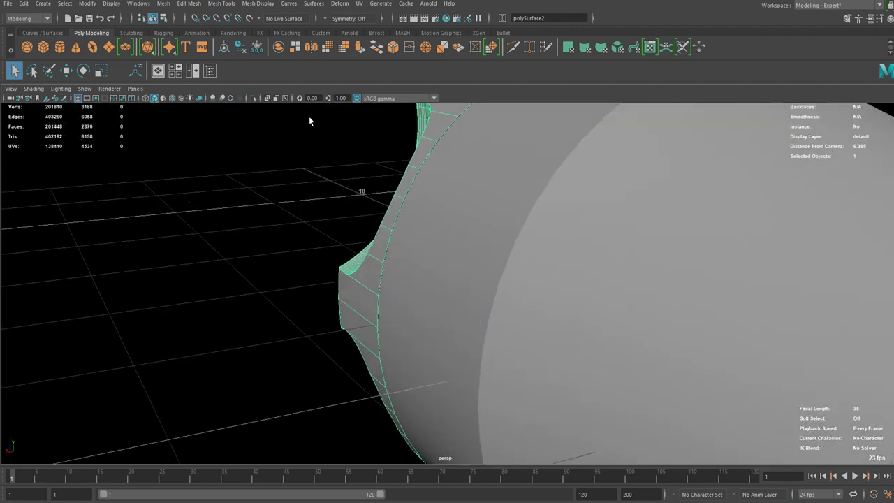
# - Extrude the isolated ring's outer rear border edge loop and scale it inward to form a narrow rim
pyautogui.click(256, 98)
pyautogui.scroll(2, 348, 222)
pyautogui.moveTo(337, 212); pyautogui.dragTo(339, 185, button='right')
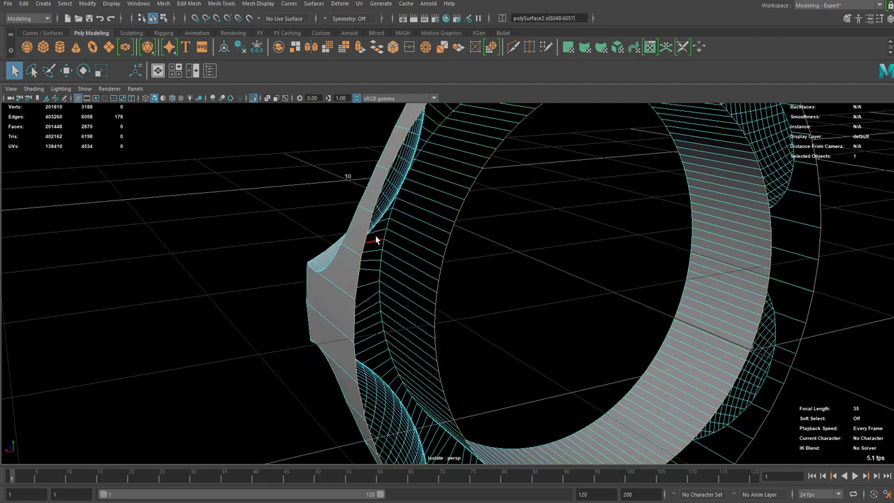
pyautogui.hotkey('ctrl', 'e')
pyautogui.press('w')
pyautogui.press('r')
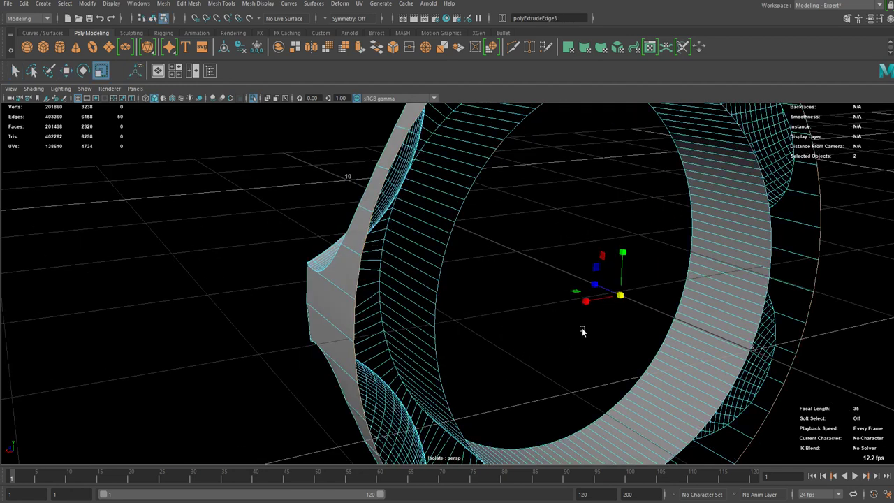
pyautogui.moveTo(622, 294); pyautogui.dragTo(586, 293)
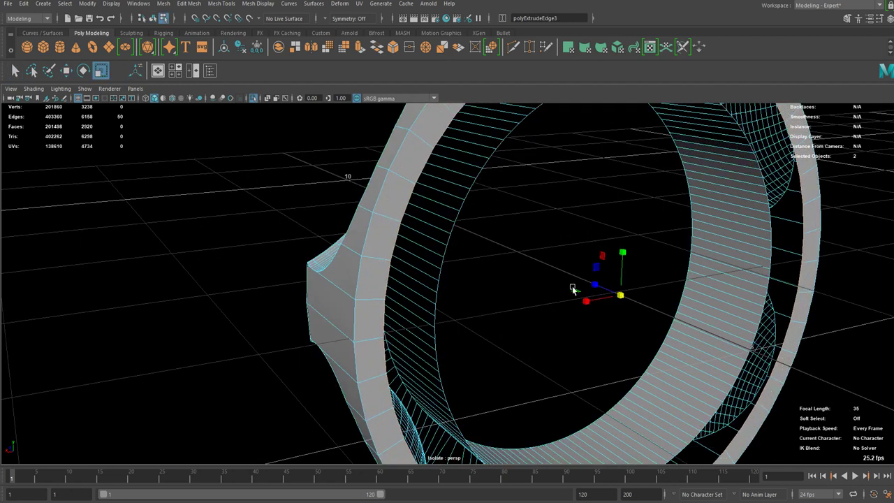
pyautogui.rightClick(369, 227)
pyautogui.click(414, 211)
pyautogui.click(253, 98)
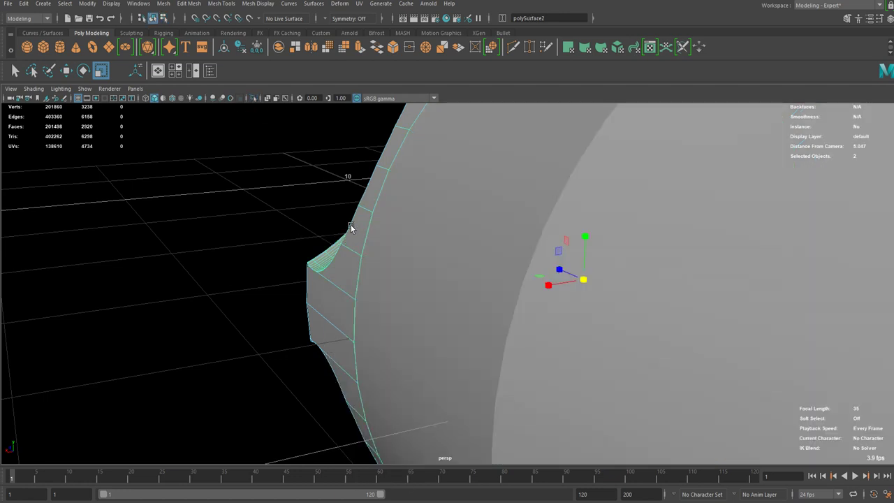
# - Bevel the ring's rear outer edge loop with a fraction of 0.06 and 4 segments
pyautogui.keyDown('alt'); pyautogui.moveTo(352, 226); pyautogui.dragTo(357, 251); pyautogui.keyUp('alt')
pyautogui.keyDown('alt'); pyautogui.moveTo(464, 274); pyautogui.dragTo(385, 272); pyautogui.keyUp('alt')
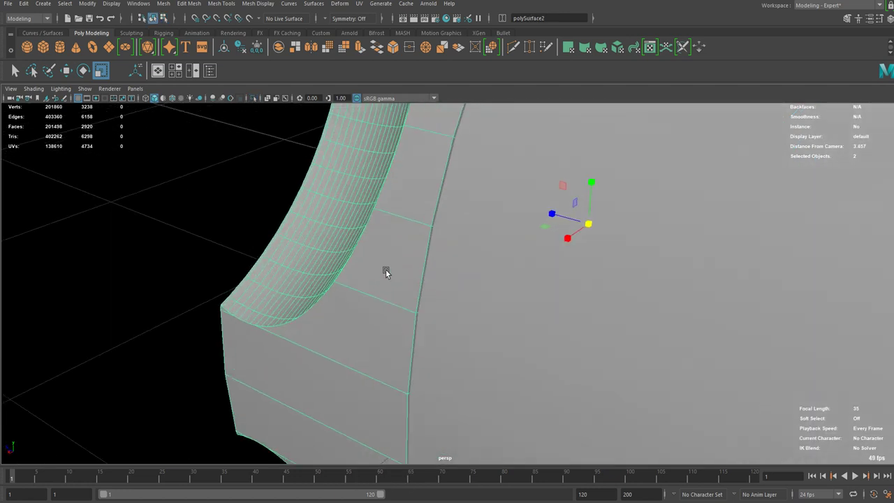
pyautogui.moveTo(406, 252); pyautogui.dragTo(403, 225, button='right')
pyautogui.click(422, 265)
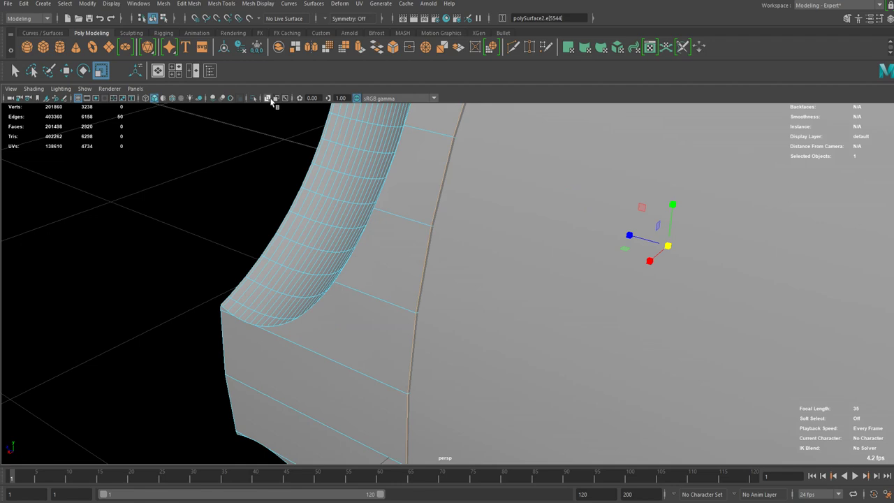
pyautogui.scroll(1, 437, 256)
pyautogui.hotkey('ctrl', 'b')
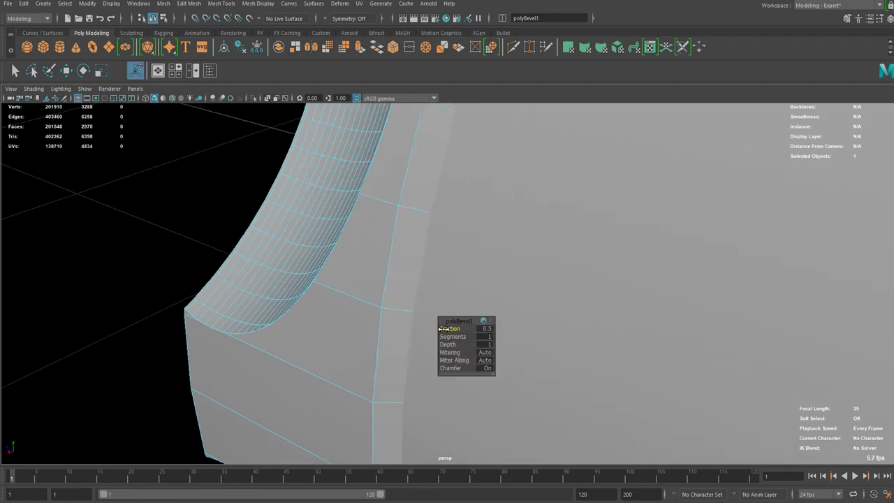
pyautogui.moveTo(439, 328); pyautogui.dragTo(427, 331)
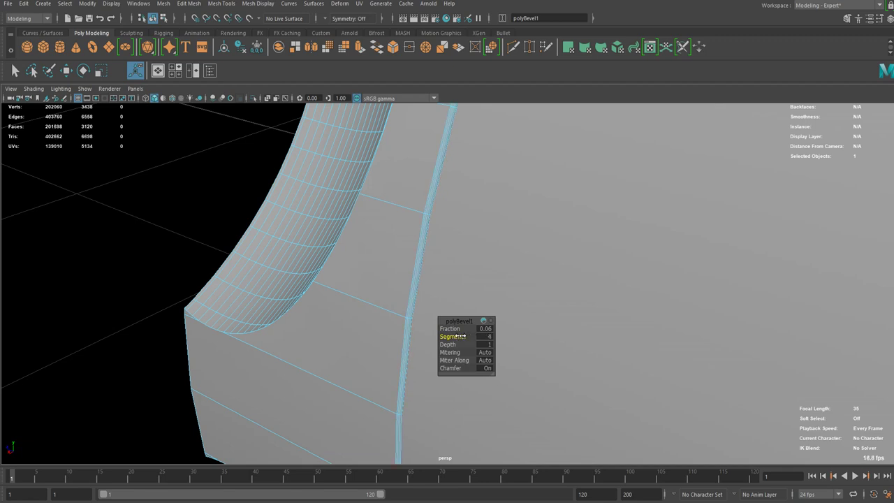
pyautogui.moveTo(362, 234); pyautogui.dragTo(409, 197, button='right')
pyautogui.scroll(-3, 143, 305)
pyautogui.click(144, 305)
# - Examine the beveled ring's fit against the head and the whole flashlight from several angles
pyautogui.keyDown('alt'); pyautogui.moveTo(144, 306); pyautogui.dragTo(529, 292); pyautogui.keyUp('alt')
pyautogui.click(529, 292)
pyautogui.scroll(-4, 678, 318)
pyautogui.click(678, 320)
pyautogui.keyDown('alt'); pyautogui.moveTo(678, 319); pyautogui.dragTo(580, 335); pyautogui.keyUp('alt')
pyautogui.scroll(-4, 489, 328)
pyautogui.keyDown('alt'); pyautogui.moveTo(412, 322); pyautogui.dragTo(384, 341, button='middle'); pyautogui.keyUp('alt')
pyautogui.scroll(-3, 364, 382)
pyautogui.keyDown('alt'); pyautogui.moveTo(364, 381); pyautogui.dragTo(376, 321); pyautogui.keyUp('alt')
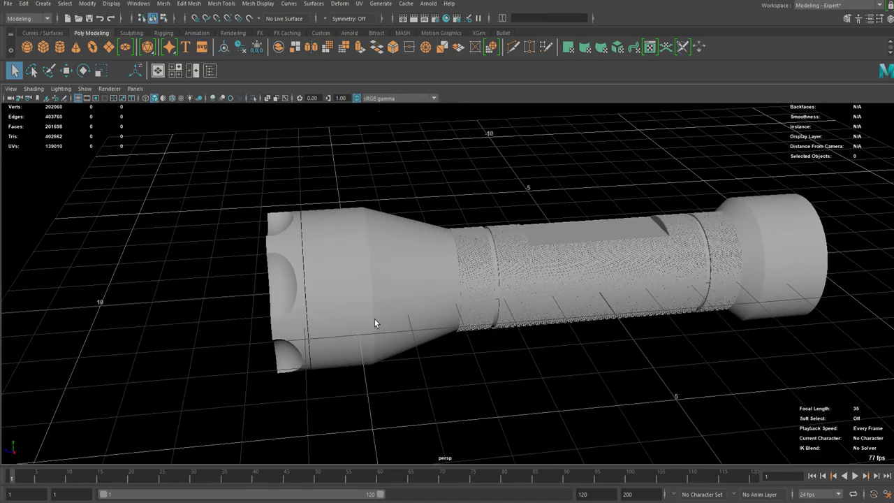
# - Stretch the scalloped ring slightly along the flashlight's axis and reposition it against the head
pyautogui.click(375, 321)
pyautogui.scroll(5, 319, 187)
pyautogui.keyDown('alt'); pyautogui.moveTo(318, 186); pyautogui.dragTo(358, 195); pyautogui.keyUp('alt')
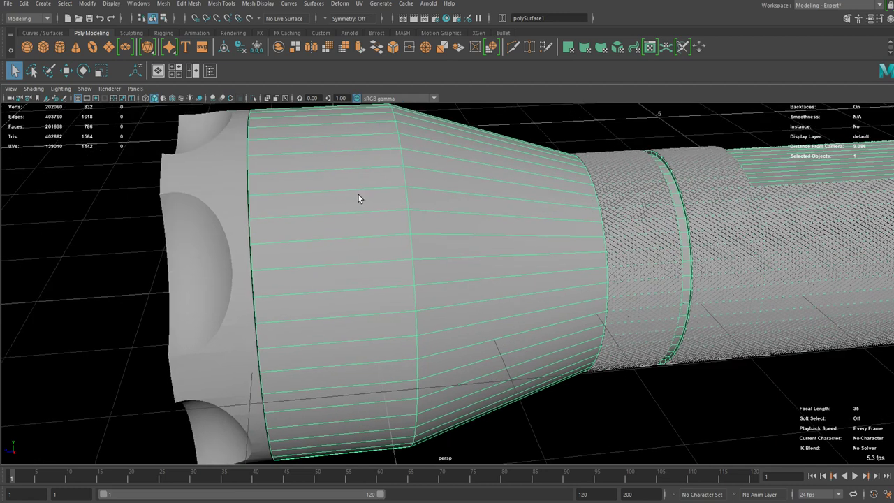
pyautogui.click(234, 199)
pyautogui.press('r')
pyautogui.moveTo(188, 286)
pyautogui.mouseDown()
pyautogui.moveTo(176, 296)
pyautogui.moveTo(183, 289)
pyautogui.mouseUp()
pyautogui.press('w')
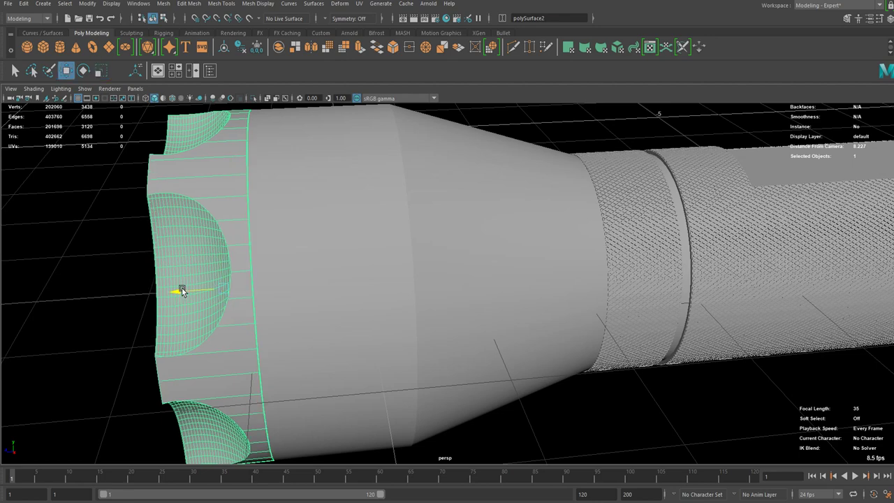
# - Examine the body's tail cap and grip section, checking the faces around the tail cap
pyautogui.keyDown('alt'); pyautogui.moveTo(650, 196); pyautogui.dragTo(583, 200, button='right'); pyautogui.keyUp('alt')
pyautogui.keyDown('alt'); pyautogui.moveTo(582, 200); pyautogui.dragTo(468, 198, button='middle'); pyautogui.keyUp('alt')
pyautogui.keyDown('alt'); pyautogui.moveTo(468, 198); pyautogui.dragTo(419, 210, button='right'); pyautogui.keyUp('alt')
pyautogui.click(549, 256)
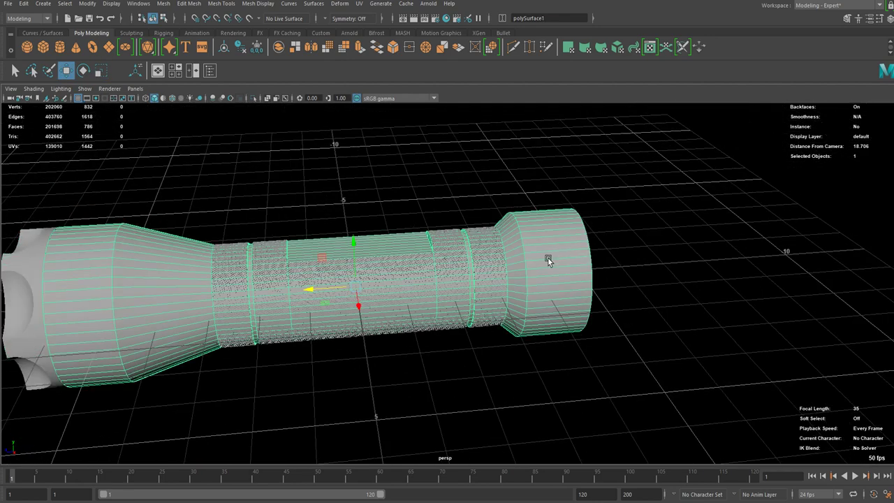
pyautogui.keyDown('alt'); pyautogui.moveTo(549, 256); pyautogui.dragTo(602, 238); pyautogui.keyUp('alt')
pyautogui.keyDown('alt'); pyautogui.moveTo(602, 239); pyautogui.dragTo(655, 245, button='right'); pyautogui.keyUp('alt')
pyautogui.keyDown('alt'); pyautogui.moveTo(656, 245); pyautogui.dragTo(599, 259, button='middle'); pyautogui.keyUp('alt')
pyautogui.moveTo(600, 252); pyautogui.dragTo(595, 277, button='right')
pyautogui.keyDown('alt'); pyautogui.moveTo(595, 277); pyautogui.dragTo(686, 297); pyautogui.keyUp('alt')
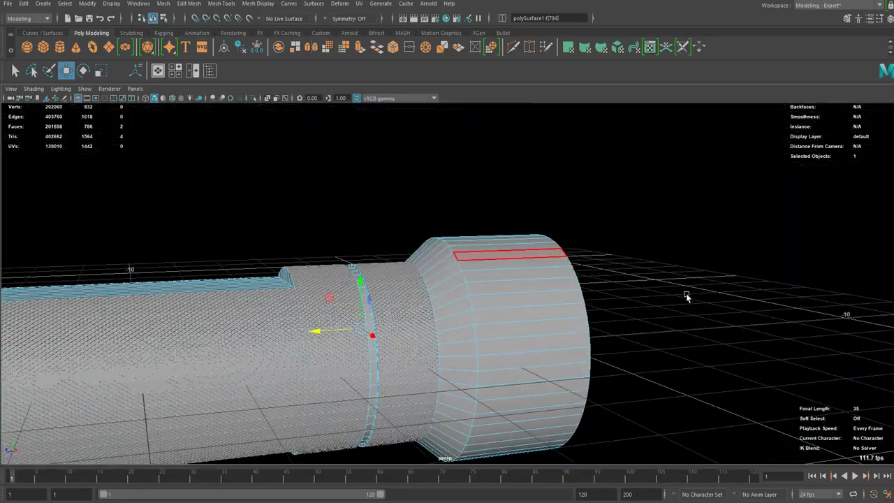
pyautogui.keyDown('alt'); pyautogui.moveTo(515, 266); pyautogui.dragTo(489, 271, button='right'); pyautogui.keyUp('alt')
pyautogui.keyDown('alt'); pyautogui.moveTo(489, 271); pyautogui.dragTo(620, 258, button='middle'); pyautogui.keyUp('alt')
pyautogui.keyDown('alt'); pyautogui.moveTo(620, 258); pyautogui.dragTo(547, 237); pyautogui.keyUp('alt')
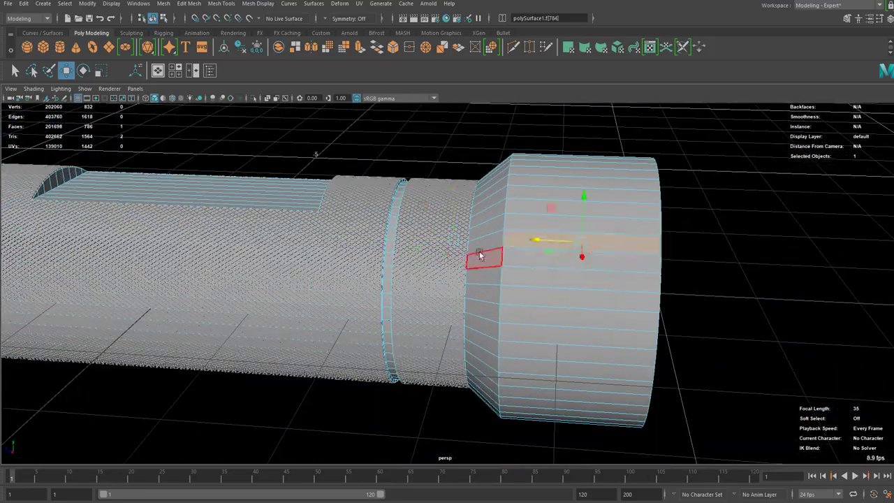
pyautogui.keyDown('alt'); pyautogui.moveTo(479, 256); pyautogui.dragTo(474, 224); pyautogui.keyUp('alt')
# - Insert an edge loop around the middle of the head's cylindrical section with the Multi-Cut tool
pyautogui.click(423, 204)
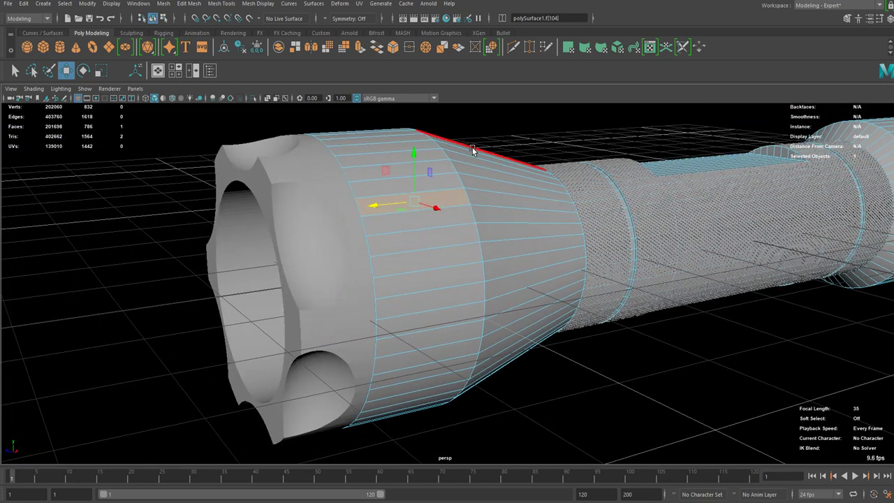
pyautogui.moveTo(473, 150); pyautogui.dragTo(517, 71, button='right')
pyautogui.click(512, 48)
pyautogui.scroll(3, 386, 211)
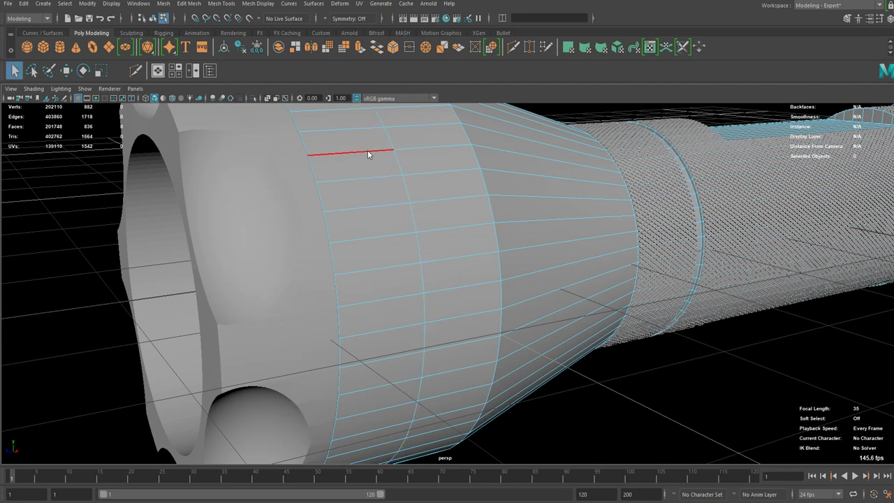
# - Extrude the head's front band of faces individually, with Keep Faces Together off and an offset of 0.02
pyautogui.moveTo(368, 154)
pyautogui.mouseDown(button='right')
pyautogui.moveTo(370, 165)
pyautogui.moveTo(360, 164)
pyautogui.mouseUp(button='right')
pyautogui.keyDown('shift'); pyautogui.doubleClick(374, 190); pyautogui.keyUp('shift')
pyautogui.scroll(-3, 438, 220)
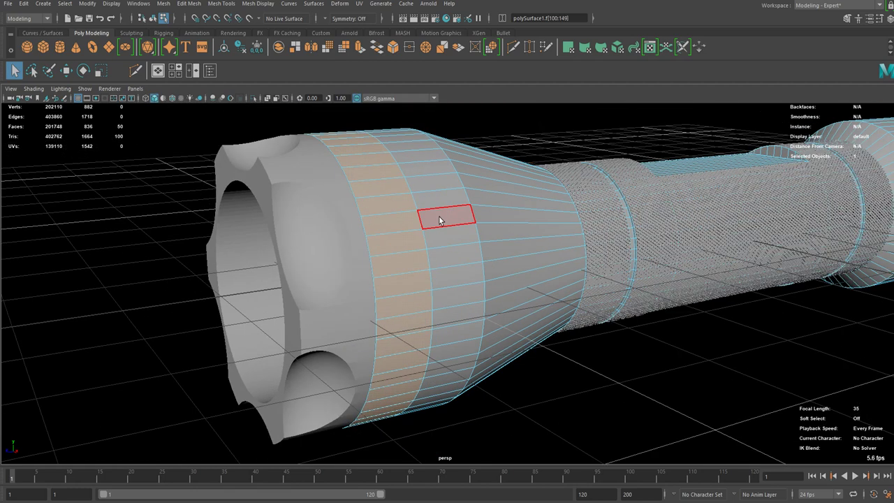
pyautogui.scroll(4, 447, 227)
pyautogui.hotkey('ctrl', 'e')
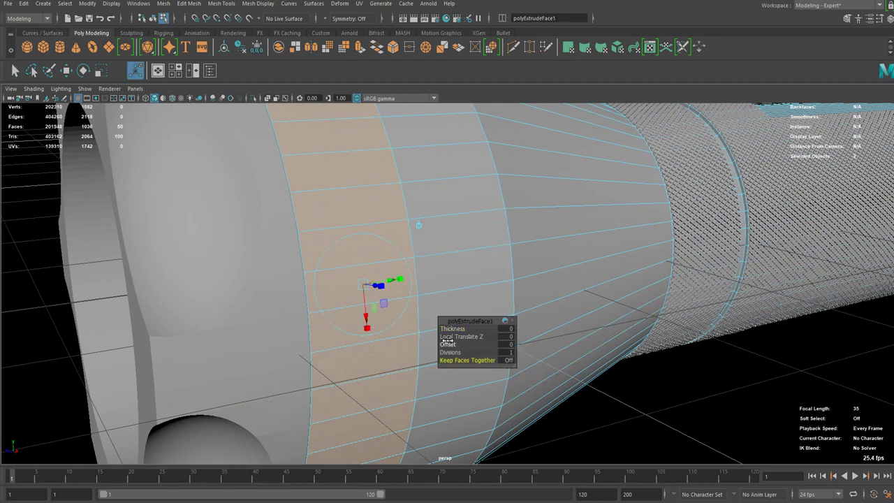
pyautogui.moveTo(447, 340); pyautogui.dragTo(447, 341)
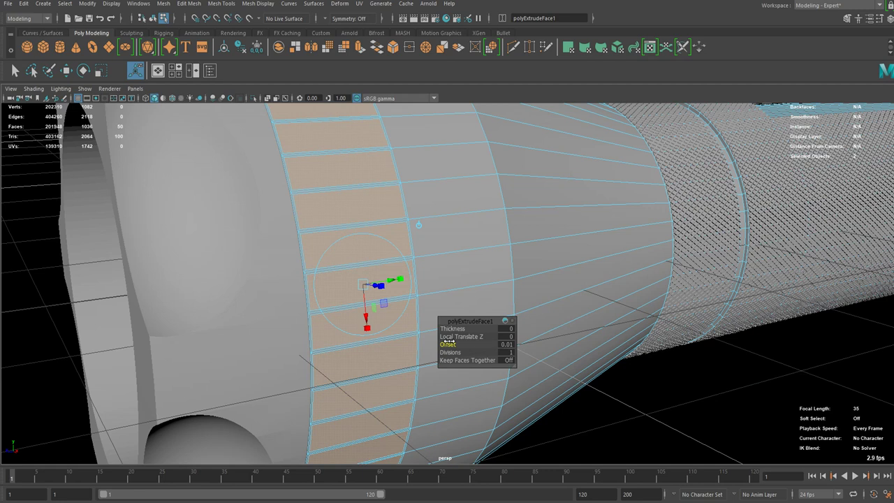
pyautogui.moveTo(448, 342); pyautogui.dragTo(448, 342)
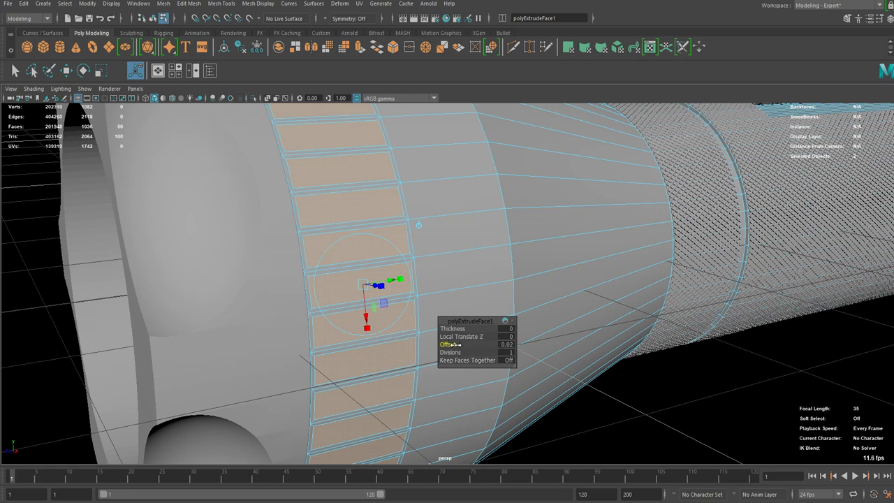
# - Extrude the inset faces outward again to form tapered grip ribs around the head
pyautogui.moveTo(445, 328); pyautogui.dragTo(448, 343)
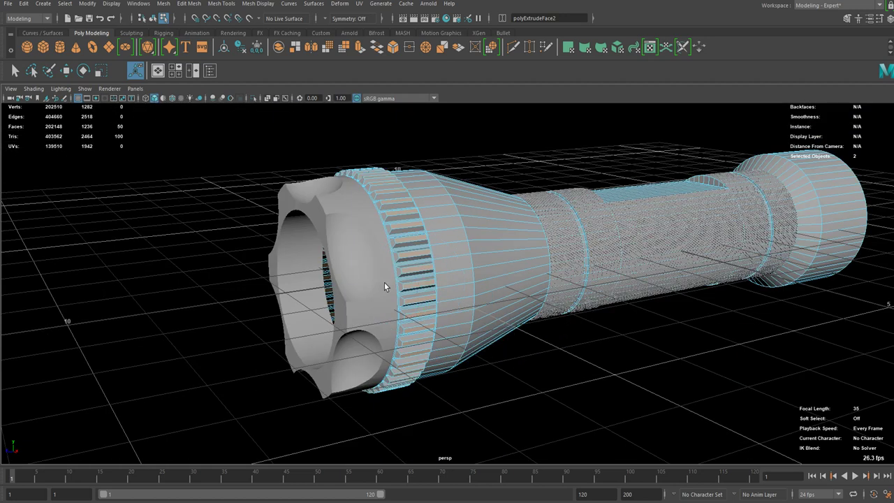
pyautogui.click(463, 136)
pyautogui.keyDown('alt'); pyautogui.moveTo(463, 137); pyautogui.dragTo(507, 243); pyautogui.keyUp('alt')
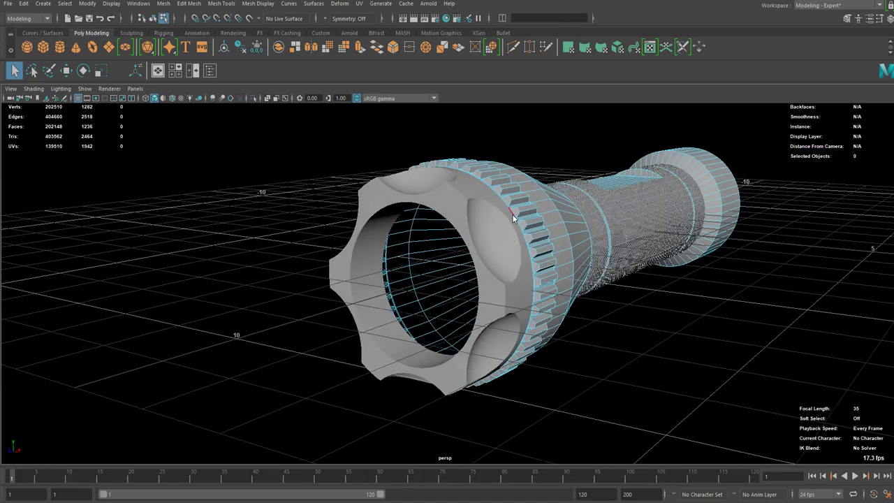
pyautogui.moveTo(512, 218); pyautogui.dragTo(577, 200, button='right')
pyautogui.click(665, 359)
# - Scale the grip ribs' outer faces radially to lower the ribs around the head
pyautogui.keyDown('alt'); pyautogui.moveTo(665, 359); pyautogui.dragTo(637, 361); pyautogui.keyUp('alt')
pyautogui.scroll(5, 389, 209)
pyautogui.click(386, 218)
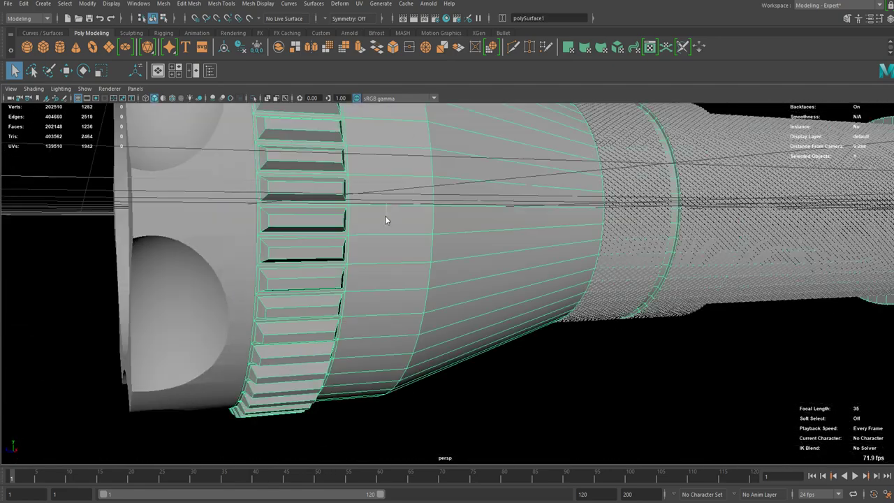
pyautogui.moveTo(386, 218); pyautogui.dragTo(386, 232, button='right')
pyautogui.keyDown('alt'); pyautogui.moveTo(385, 231); pyautogui.dragTo(377, 279); pyautogui.keyUp('alt')
pyautogui.scroll(3, 420, 277)
pyautogui.press('t')
pyautogui.keyDown('alt'); pyautogui.moveTo(451, 276); pyautogui.dragTo(505, 271); pyautogui.keyUp('alt')
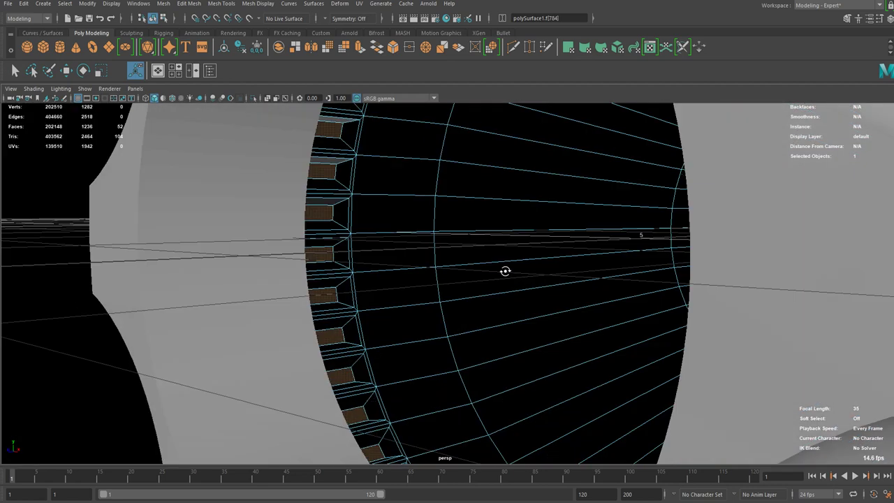
pyautogui.scroll(-6, 505, 271)
pyautogui.keyDown('alt'); pyautogui.moveTo(614, 291); pyautogui.dragTo(682, 268); pyautogui.keyUp('alt')
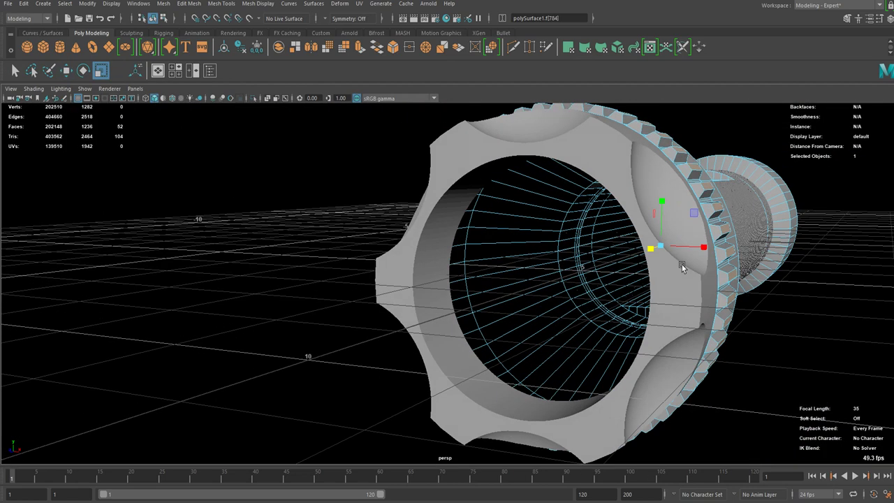
pyautogui.moveTo(698, 213); pyautogui.dragTo(732, 223)
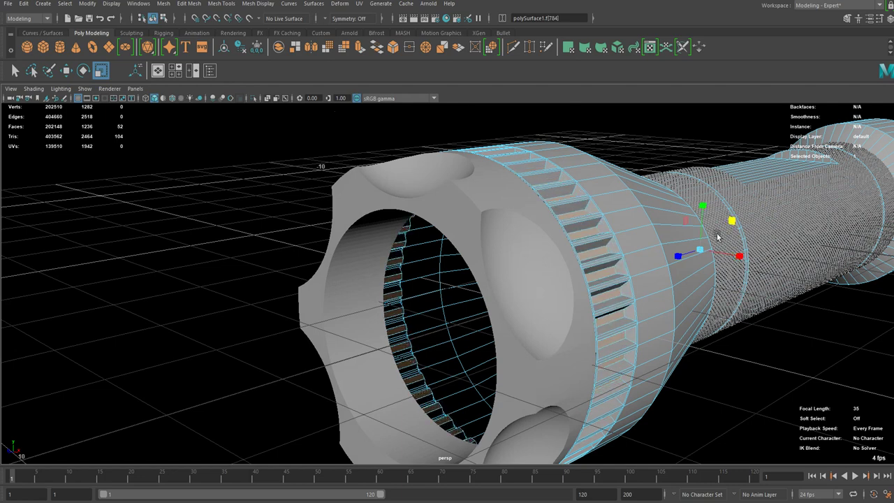
pyautogui.keyDown('alt'); pyautogui.moveTo(609, 281); pyautogui.dragTo(555, 271); pyautogui.keyUp('alt')
pyautogui.keyDown('alt'); pyautogui.moveTo(445, 234); pyautogui.dragTo(499, 239); pyautogui.keyUp('alt')
pyautogui.moveTo(736, 227); pyautogui.dragTo(627, 222)
pyautogui.moveTo(627, 221); pyautogui.dragTo(676, 208, button='right')
pyautogui.click(704, 155)
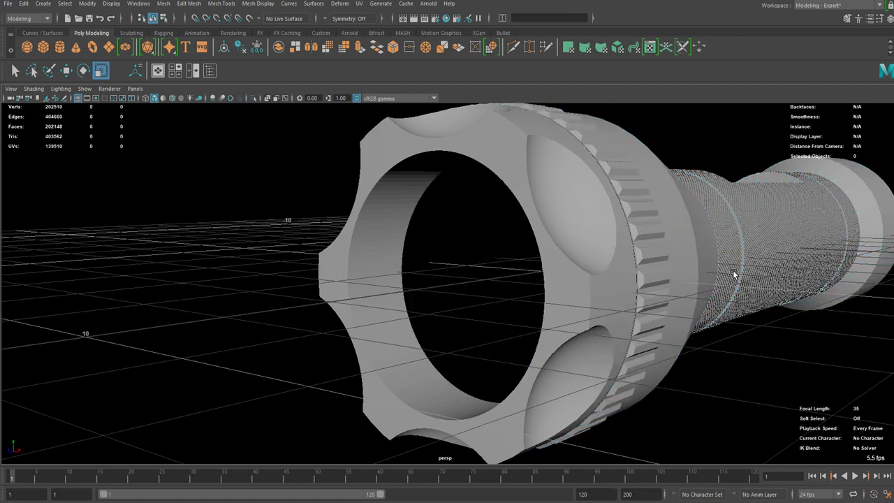
# - Bevel the edge loop where the head's cylindrical section meets the cone, with a fraction of 0.02 and 2 segments
pyautogui.keyDown('alt'); pyautogui.moveTo(733, 271); pyautogui.dragTo(473, 324); pyautogui.keyUp('alt')
pyautogui.click(399, 286)
pyautogui.scroll(6, 473, 324)
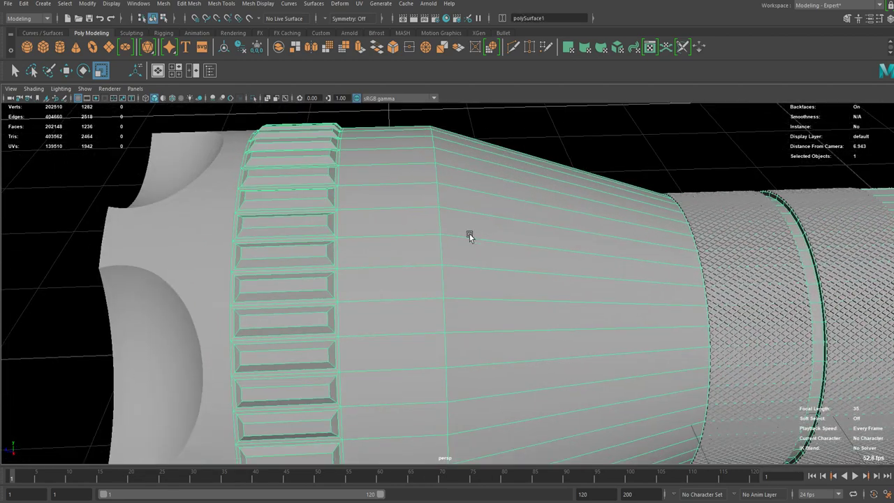
pyautogui.moveTo(455, 216); pyautogui.dragTo(458, 157, button='right')
pyautogui.click(439, 192)
pyautogui.scroll(3, 459, 225)
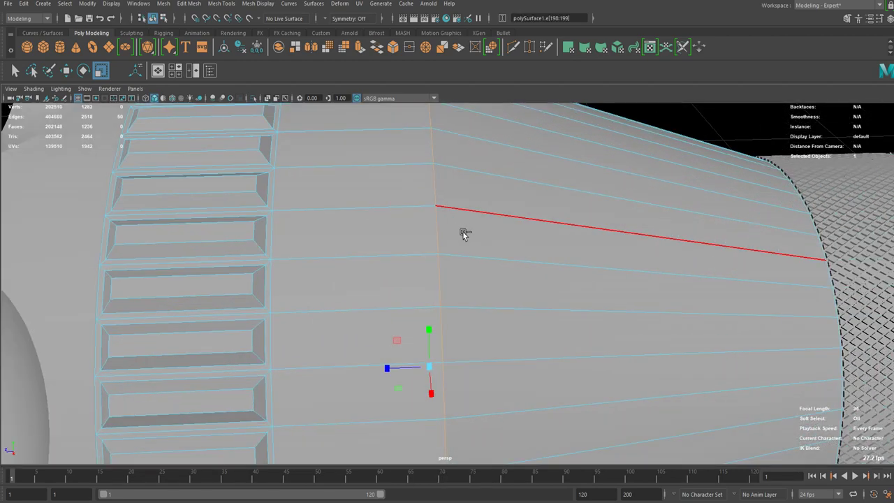
pyautogui.hotkey('ctrl', 'b')
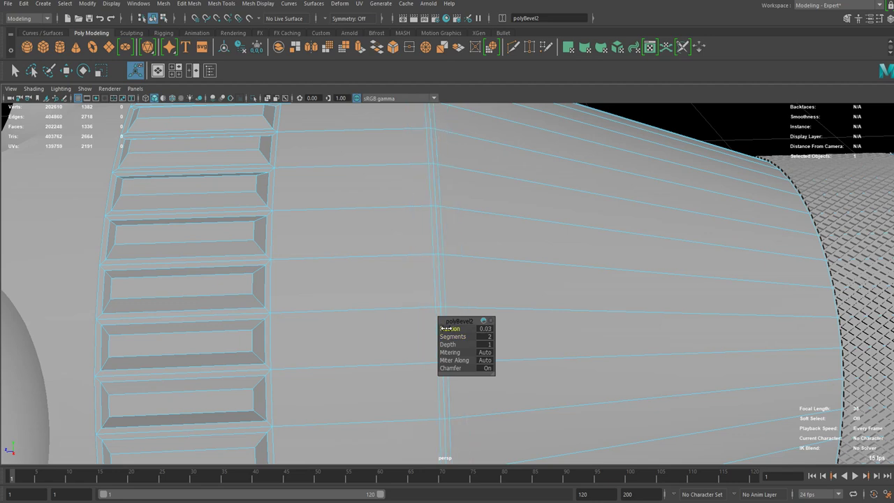
pyautogui.scroll(-5, 481, 226)
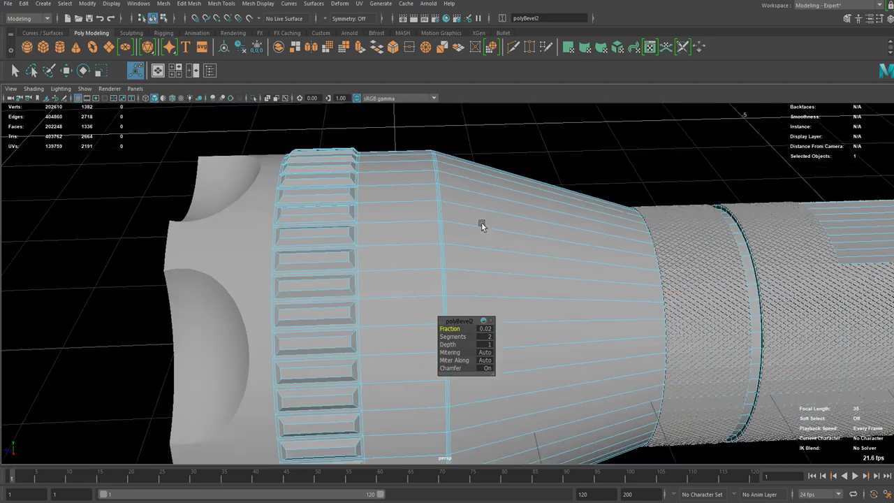
pyautogui.scroll(5, 425, 270)
pyautogui.press('q')
pyautogui.moveTo(428, 241); pyautogui.dragTo(476, 227, button='right')
pyautogui.scroll(-5, 517, 220)
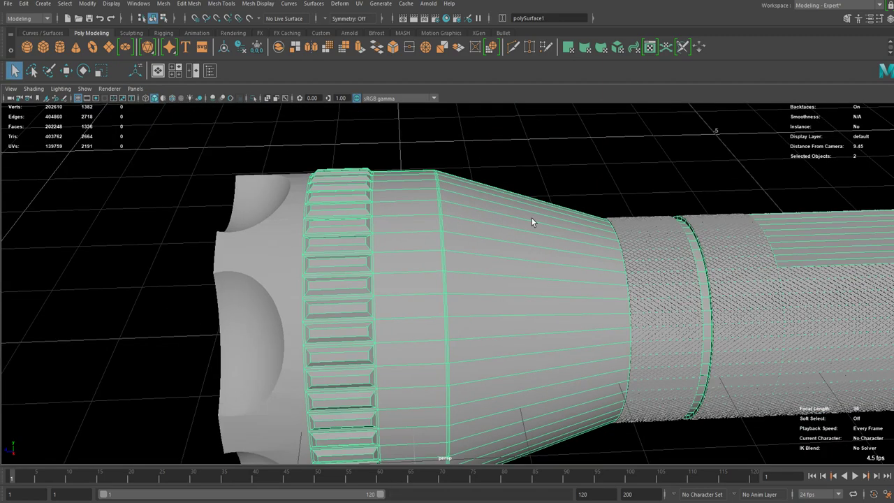
# - Examine the head's grip ribs, the beveled cone edge and the knurled body from several angles
pyautogui.click(635, 154)
pyautogui.keyDown('alt'); pyautogui.moveTo(601, 219); pyautogui.dragTo(540, 219); pyautogui.keyUp('alt')
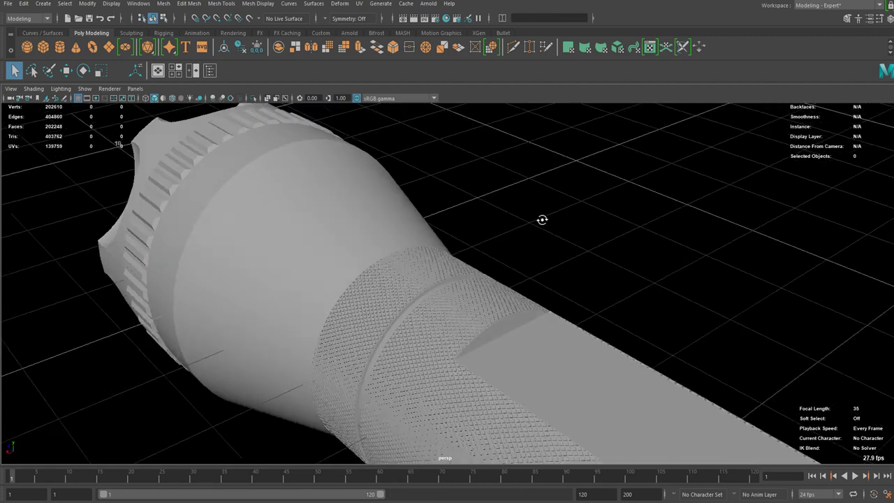
pyautogui.keyDown('alt'); pyautogui.moveTo(377, 234); pyautogui.dragTo(461, 238, button='middle'); pyautogui.keyUp('alt')
pyautogui.scroll(4, 378, 222)
pyautogui.keyDown('alt'); pyautogui.moveTo(378, 221); pyautogui.dragTo(413, 229); pyautogui.keyUp('alt')
pyautogui.scroll(-5, 413, 230)
pyautogui.keyDown('alt'); pyautogui.moveTo(580, 234); pyautogui.dragTo(461, 208, button='middle'); pyautogui.keyUp('alt')
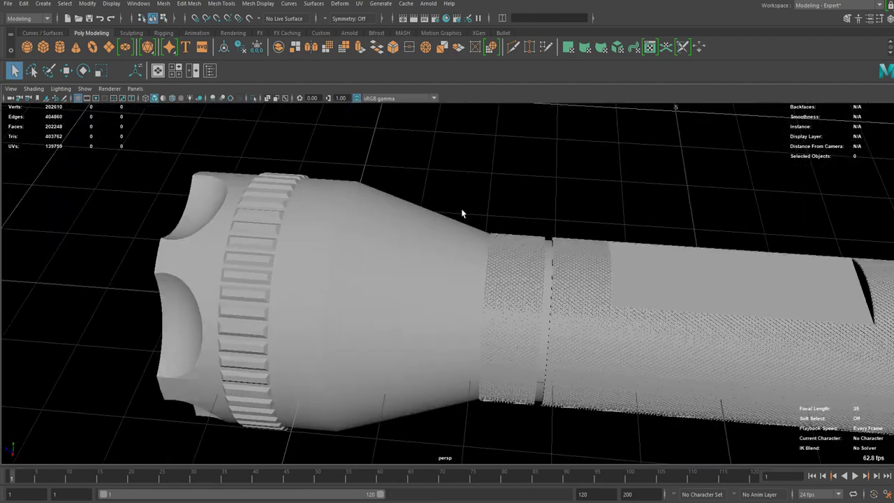
pyautogui.keyDown('alt'); pyautogui.moveTo(533, 233); pyautogui.dragTo(419, 241, button='middle'); pyautogui.keyUp('alt')
pyautogui.keyDown('alt'); pyautogui.moveTo(515, 272); pyautogui.dragTo(474, 271, button='middle'); pyautogui.keyUp('alt')
pyautogui.keyDown('alt'); pyautogui.moveTo(586, 239); pyautogui.dragTo(501, 248); pyautogui.keyUp('alt')
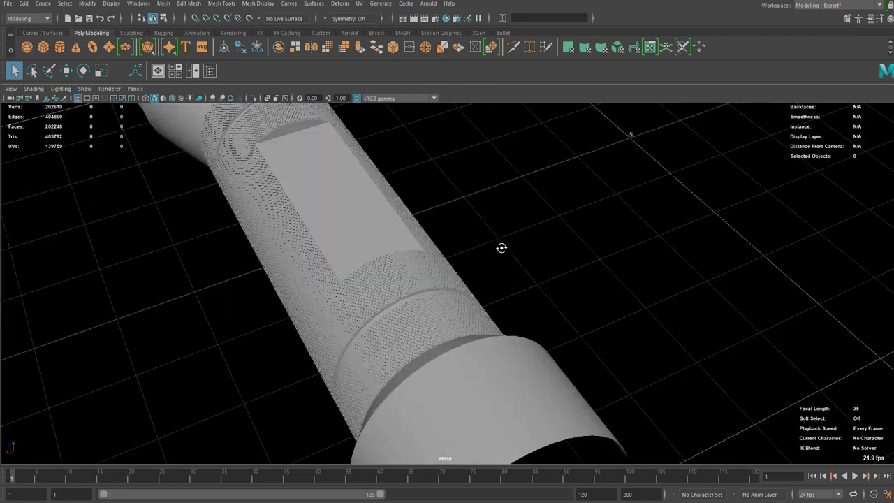
# - Bevel the edge loop between the tail cap's sloped shoulder and its cylindrical wall, using 2 segments
pyautogui.click(494, 358)
pyautogui.keyDown('alt'); pyautogui.moveTo(494, 353); pyautogui.dragTo(598, 287); pyautogui.keyUp('alt')
pyautogui.keyDown('alt'); pyautogui.moveTo(727, 140); pyautogui.dragTo(623, 179, button='middle'); pyautogui.keyUp('alt')
pyautogui.scroll(4, 624, 179)
pyautogui.scroll(5, 437, 258)
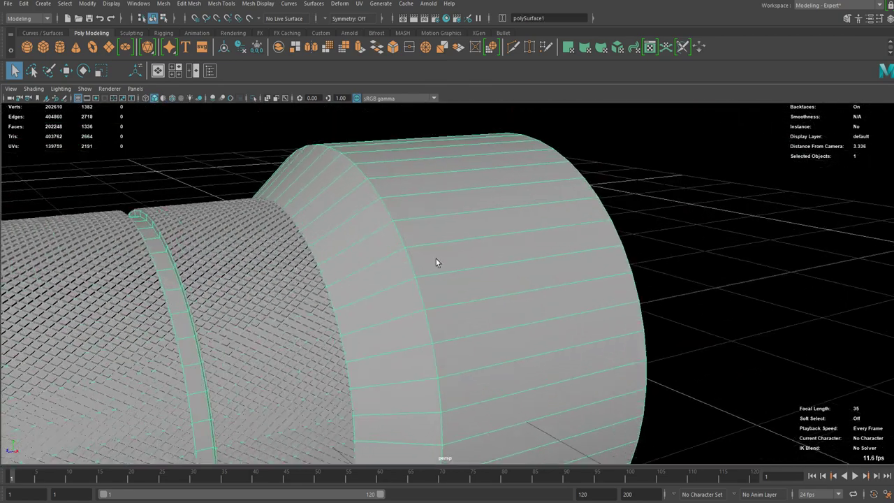
pyautogui.moveTo(409, 237); pyautogui.dragTo(409, 208, button='right')
pyautogui.click(368, 179)
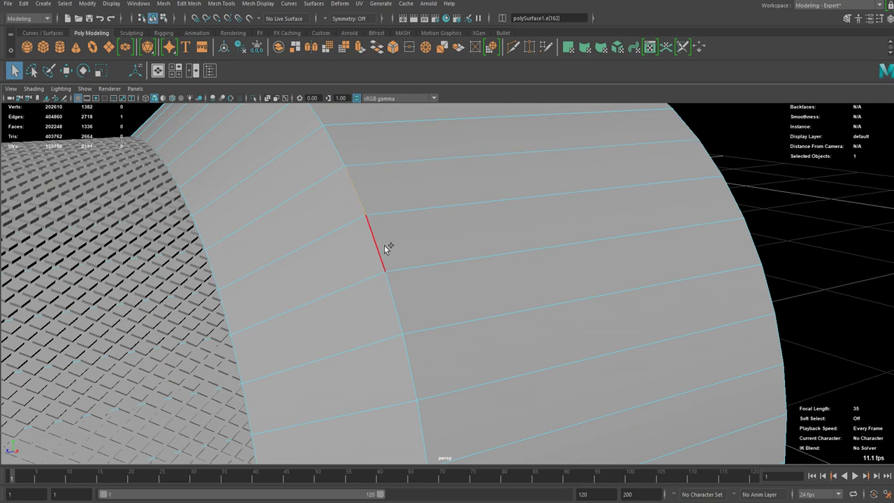
pyautogui.keyDown('shift'); pyautogui.doubleClick(385, 250); pyautogui.keyUp('shift')
pyautogui.keyDown('alt'); pyautogui.moveTo(437, 262); pyautogui.dragTo(379, 296); pyautogui.keyUp('alt')
pyautogui.hotkey('ctrl', 'b')
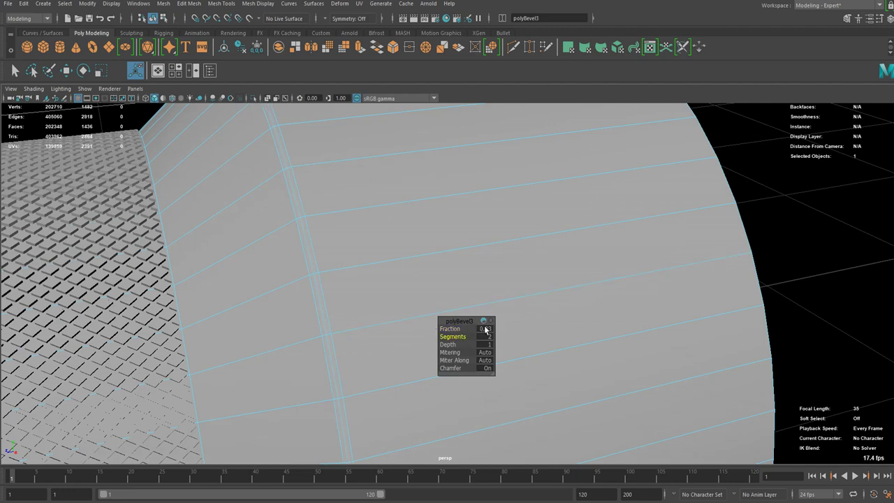
pyautogui.press('q')
pyautogui.scroll(-5, 485, 328)
pyautogui.keyDown('alt'); pyautogui.moveTo(446, 269); pyautogui.dragTo(400, 250); pyautogui.keyUp('alt')
pyautogui.moveTo(397, 250); pyautogui.dragTo(443, 236, button='right')
# - Extrude the tail cap's open border edge and scale it inward to form a flat end rim
pyautogui.click(704, 231)
pyautogui.keyDown('alt'); pyautogui.moveTo(704, 231); pyautogui.dragTo(512, 295); pyautogui.keyUp('alt')
pyautogui.moveTo(549, 248); pyautogui.dragTo(537, 209, button='right')
pyautogui.click(527, 228)
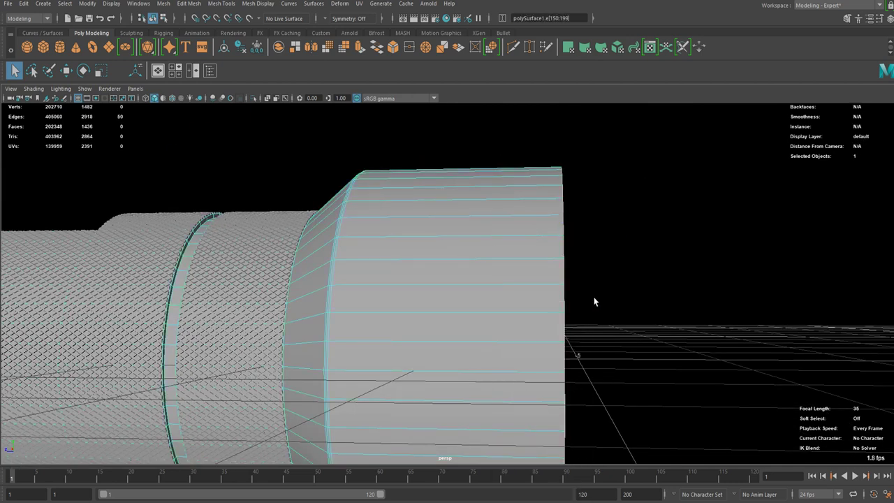
pyautogui.keyDown('alt'); pyautogui.moveTo(595, 302); pyautogui.dragTo(544, 303); pyautogui.keyUp('alt')
pyautogui.hotkey('ctrl', 'e')
pyautogui.press('w')
pyautogui.press('r')
pyautogui.moveTo(570, 357); pyautogui.dragTo(531, 274)
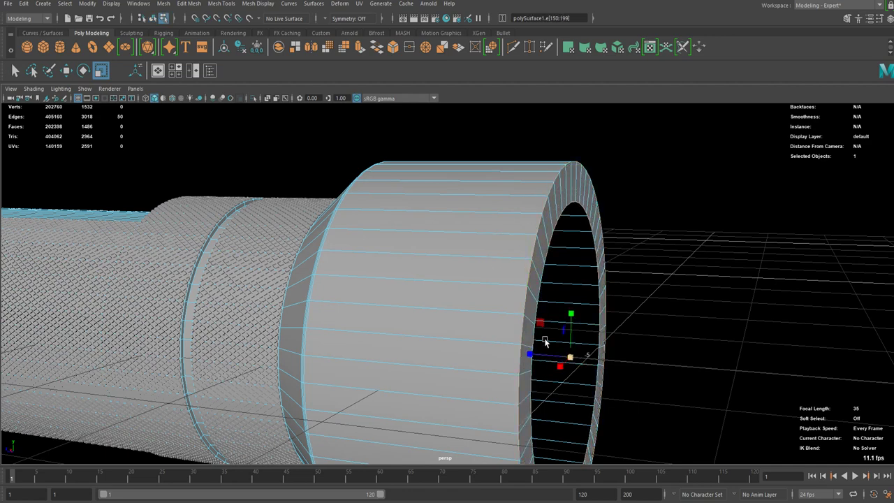
pyautogui.press('w')
# - Extrude the rim's inner edge loop into the tail cap to form the wall of a recess
pyautogui.keyDown('alt'); pyautogui.moveTo(545, 342); pyautogui.dragTo(377, 334); pyautogui.keyUp('alt')
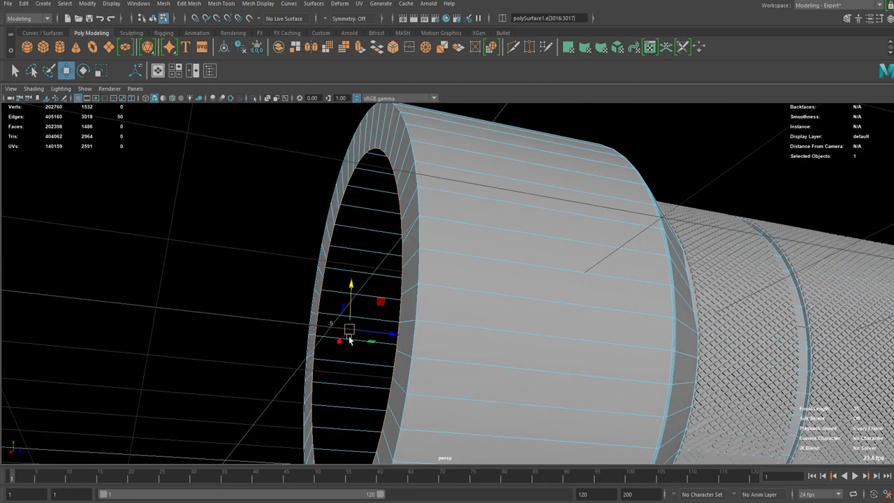
pyautogui.hotkey('ctrl', 'e')
pyautogui.press('w')
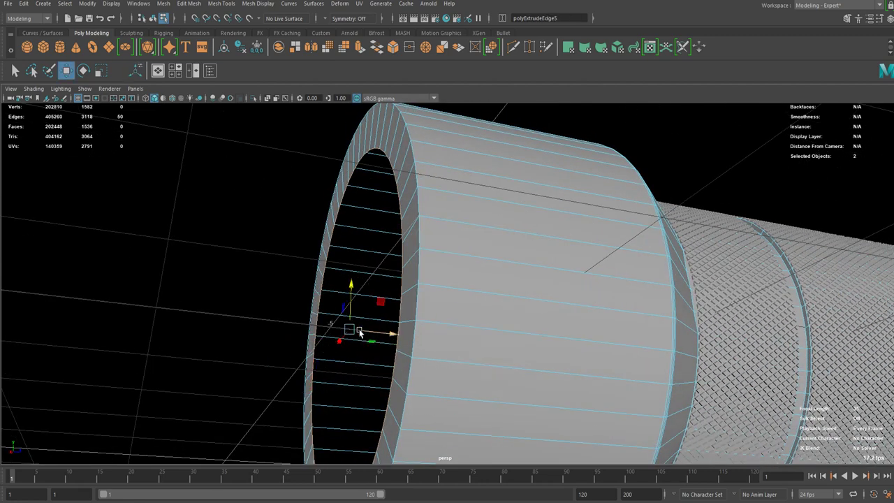
pyautogui.moveTo(360, 331); pyautogui.dragTo(415, 349)
pyautogui.scroll(-3, 399, 348)
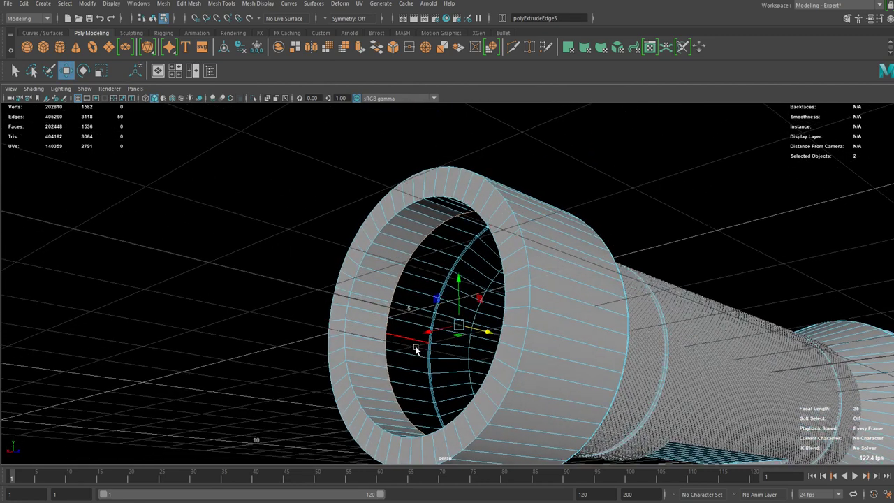
pyautogui.moveTo(485, 330); pyautogui.dragTo(458, 320)
pyautogui.moveTo(458, 321); pyautogui.dragTo(492, 333, button='middle')
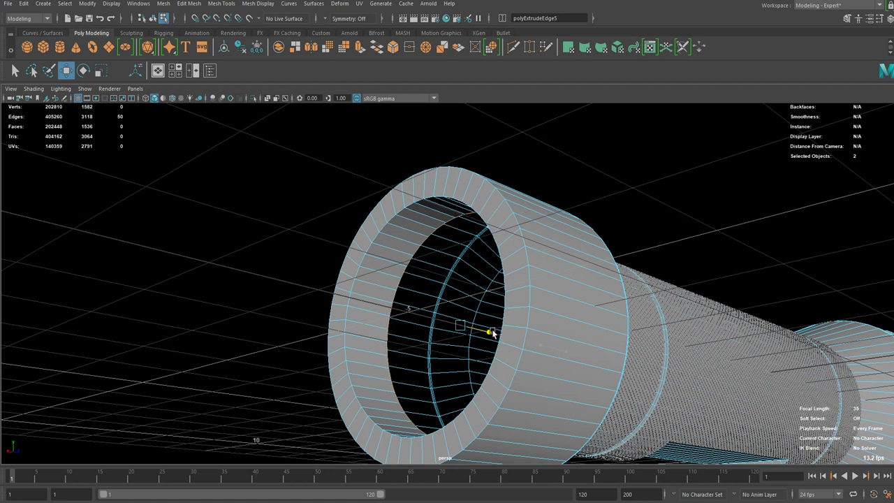
pyautogui.keyDown('alt'); pyautogui.moveTo(492, 333); pyautogui.dragTo(482, 347); pyautogui.keyUp('alt')
pyautogui.scroll(2, 481, 348)
# - Extrude the recess's inner edge loop and scale it inward to form a ring-shaped floor
pyautogui.hotkey('ctrl', 'e')
pyautogui.press('w')
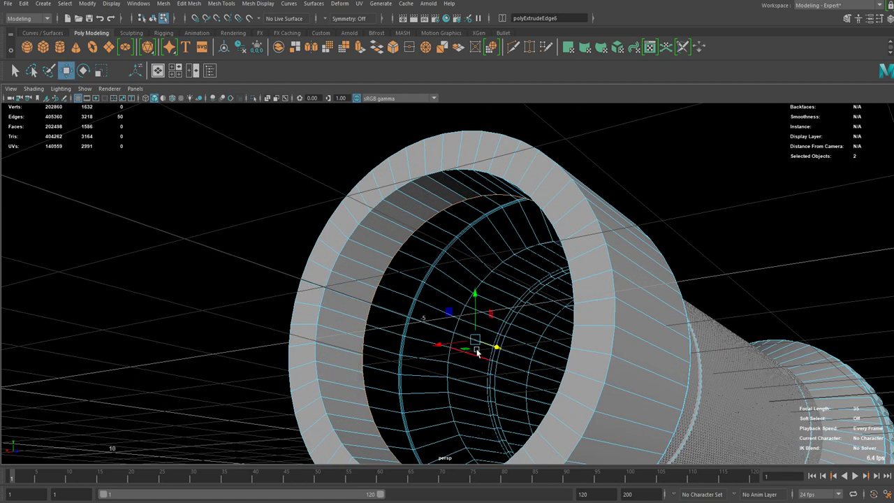
pyautogui.press('r')
pyautogui.moveTo(478, 353); pyautogui.dragTo(397, 391, button='middle')
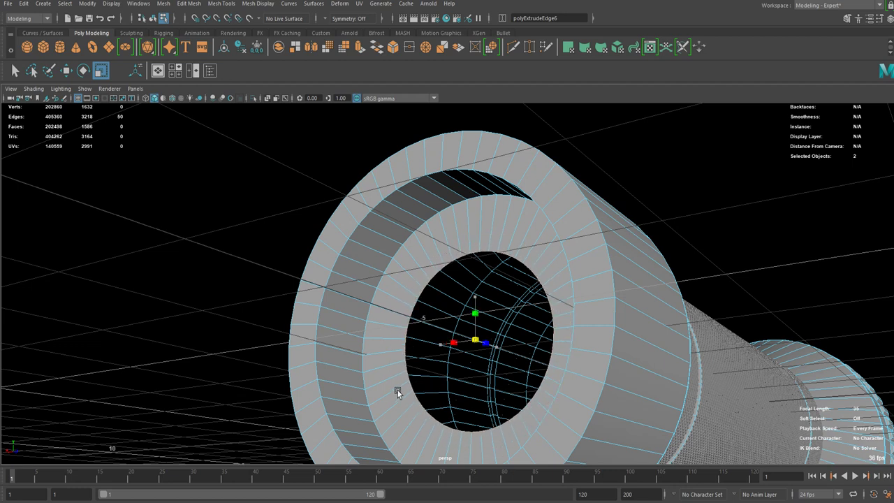
# - Extrude the ring floor's inner edge loop deeper into the tail cap for a smaller central recess
pyautogui.hotkey('ctrl', 'e')
pyautogui.press('w')
pyautogui.moveTo(494, 346)
pyautogui.mouseDown()
pyautogui.moveTo(510, 353)
pyautogui.moveTo(501, 353)
pyautogui.moveTo(507, 342)
pyautogui.mouseUp()
pyautogui.scroll(-3, 461, 352)
pyautogui.scroll(1, 499, 351)
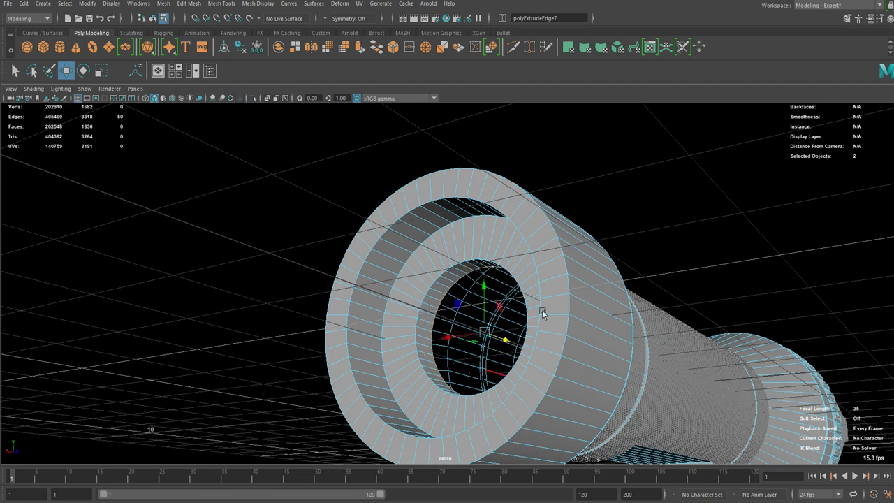
# - Close the central recess of the tail cap with Fill Hole and return to object selection
pyautogui.click(167, 4)
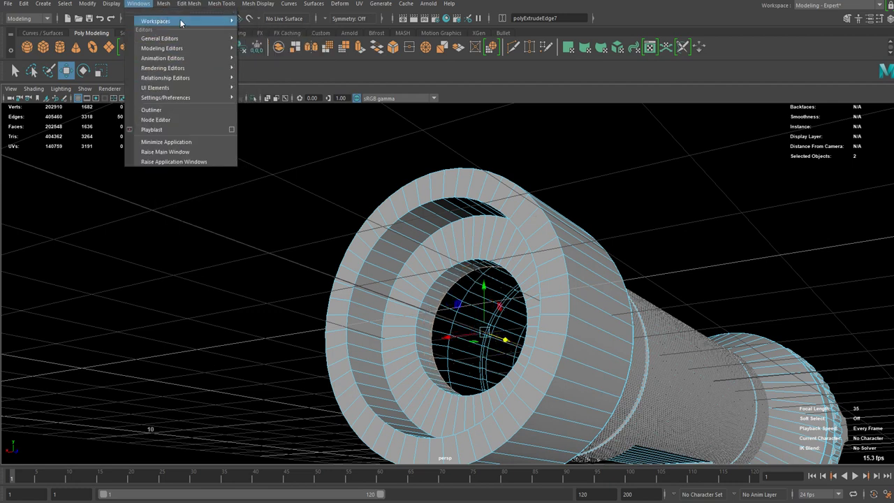
pyautogui.moveTo(158, 4)
pyautogui.click(187, 76)
pyautogui.press('r')
pyautogui.scroll(-2, 338, 222)
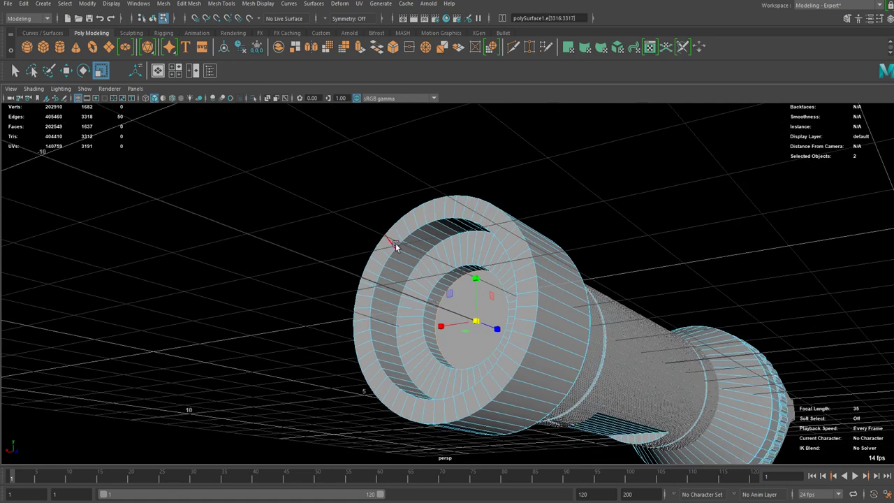
pyautogui.scroll(3, 396, 247)
pyautogui.press('q')
pyautogui.moveTo(406, 250); pyautogui.dragTo(452, 216, button='right')
pyautogui.scroll(-2, 378, 239)
pyautogui.keyDown('alt'); pyautogui.moveTo(377, 238); pyautogui.dragTo(334, 307); pyautogui.keyUp('alt')
pyautogui.click(301, 290)
pyautogui.scroll(-3, 500, 278)
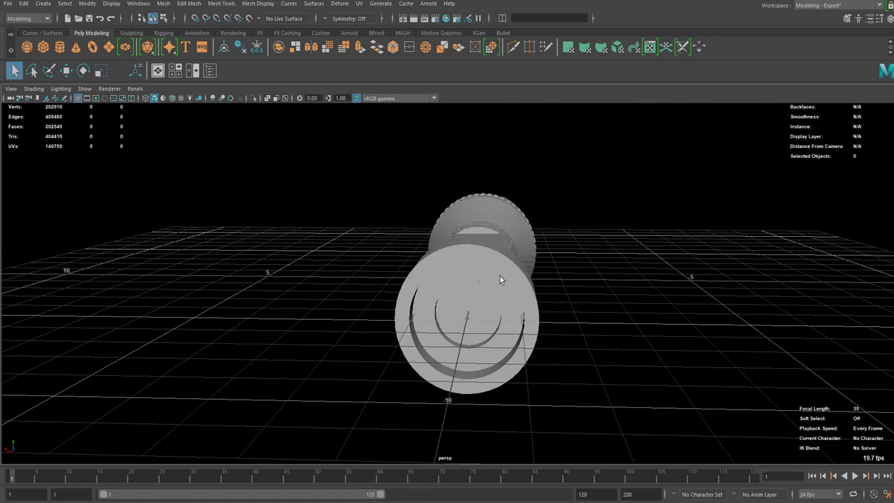
# - Bevel the tail cap's outer rim, inner rim and recess floor corner loops with a fraction of 0.64 and 1 segment
pyautogui.keyDown('alt'); pyautogui.moveTo(607, 348); pyautogui.dragTo(585, 331); pyautogui.keyUp('alt')
pyautogui.scroll(4, 559, 321)
pyautogui.click(448, 289)
pyautogui.keyDown('alt'); pyautogui.moveTo(398, 260); pyautogui.dragTo(504, 277); pyautogui.keyUp('alt')
pyautogui.moveTo(499, 248); pyautogui.dragTo(501, 199, button='right')
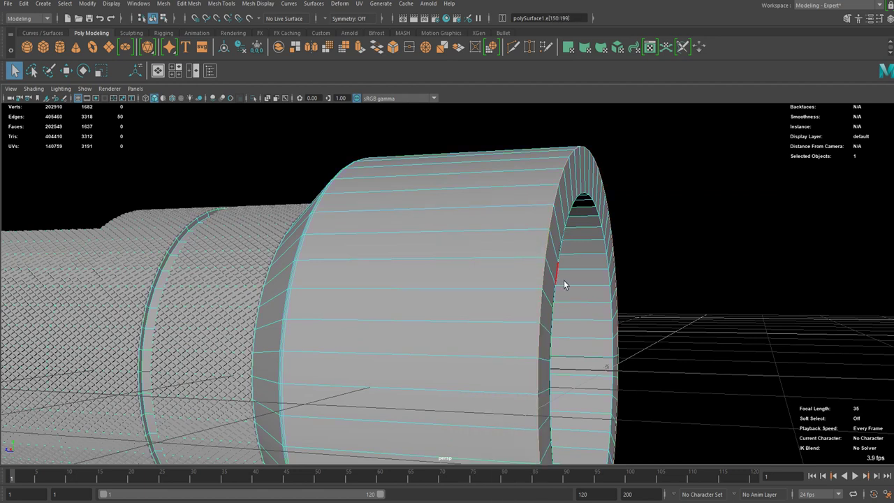
pyautogui.keyDown('alt'); pyautogui.moveTo(564, 281); pyautogui.dragTo(394, 280); pyautogui.keyUp('alt')
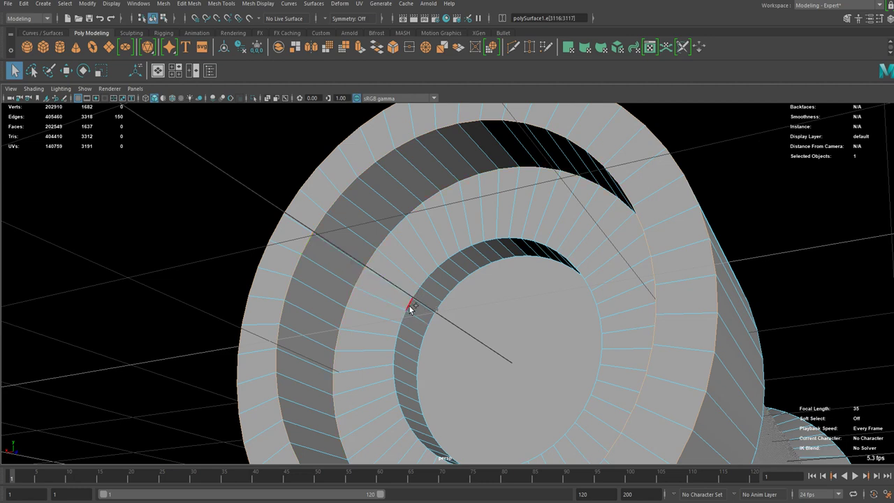
pyautogui.moveTo(410, 306)
pyautogui.keyDown('alt'); pyautogui.mouseDown()
pyautogui.moveTo(375, 295)
pyautogui.moveTo(389, 291)
pyautogui.moveTo(372, 284)
pyautogui.moveTo(369, 297)
pyautogui.moveTo(410, 307)
pyautogui.moveTo(383, 297)
pyautogui.moveTo(404, 303)
pyautogui.mouseUp(); pyautogui.keyUp('alt')
pyautogui.hotkey('ctrl', 'b')
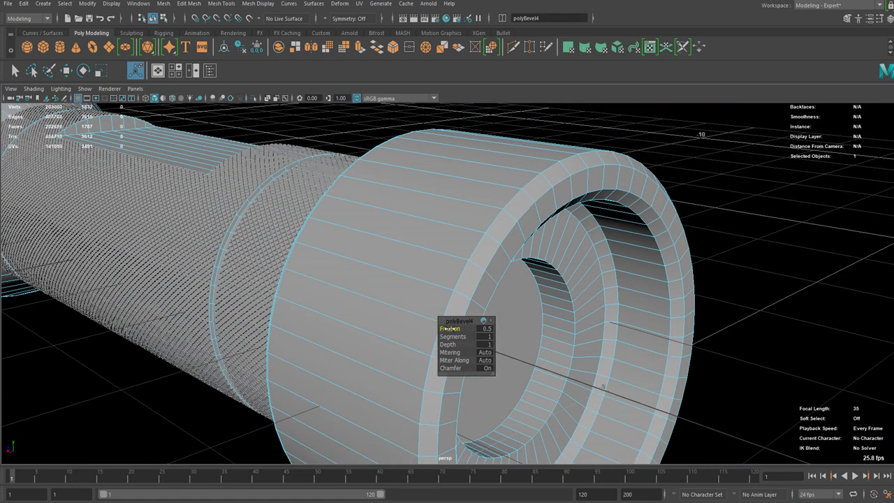
pyautogui.moveTo(448, 328); pyautogui.dragTo(510, 241)
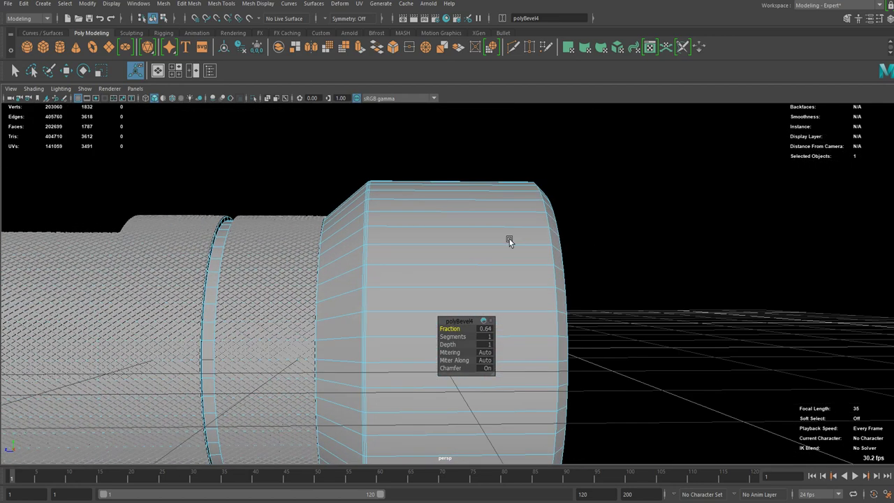
pyautogui.keyDown('alt'); pyautogui.moveTo(591, 218); pyautogui.dragTo(519, 231, button='middle'); pyautogui.keyUp('alt')
pyautogui.scroll(3, 519, 232)
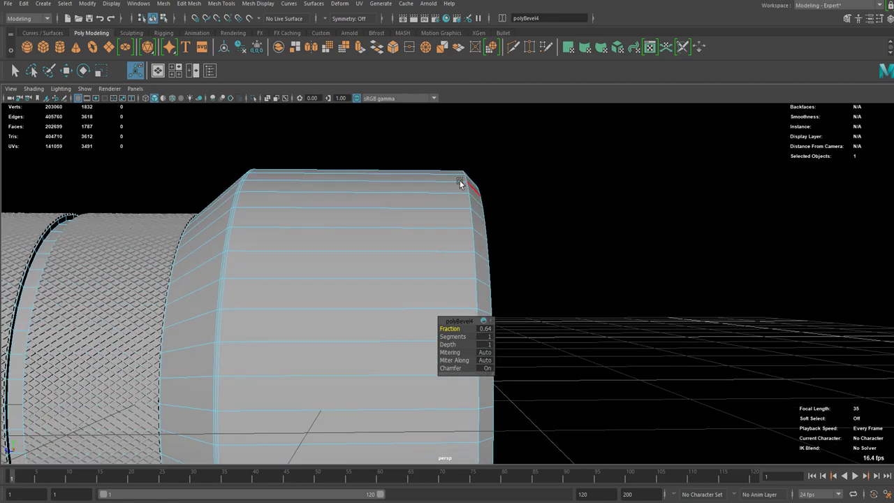
pyautogui.keyDown('alt'); pyautogui.moveTo(533, 236); pyautogui.dragTo(487, 214); pyautogui.keyUp('alt')
pyautogui.press('q')
pyautogui.scroll(3, 419, 203)
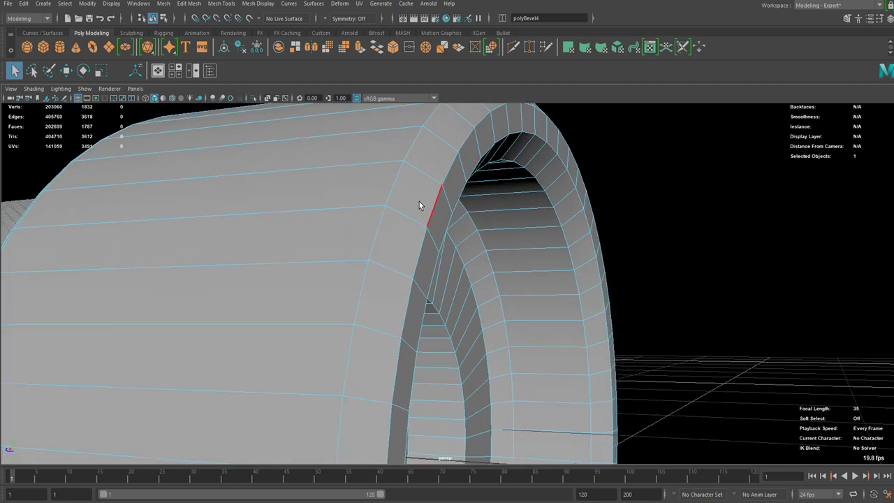
# - Bevel the edge loops bordering the tail cap's chamfers with a fraction of 0.11 and 2 segments
pyautogui.keyDown('alt'); pyautogui.moveTo(420, 203); pyautogui.dragTo(420, 179); pyautogui.keyUp('alt')
pyautogui.moveTo(419, 177); pyautogui.dragTo(415, 151, button='right')
pyautogui.keyDown('shift'); pyautogui.doubleClick(451, 169); pyautogui.keyUp('shift')
pyautogui.keyDown('alt'); pyautogui.moveTo(451, 170); pyautogui.dragTo(318, 203); pyautogui.keyUp('alt')
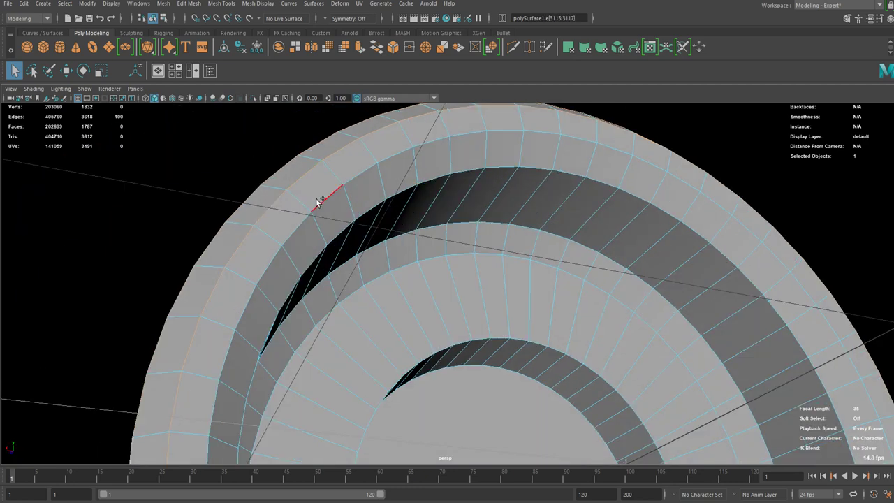
pyautogui.keyDown('shift'); pyautogui.doubleClick(340, 234); pyautogui.keyUp('shift')
pyautogui.keyDown('alt'); pyautogui.moveTo(340, 234); pyautogui.dragTo(358, 257); pyautogui.keyUp('alt')
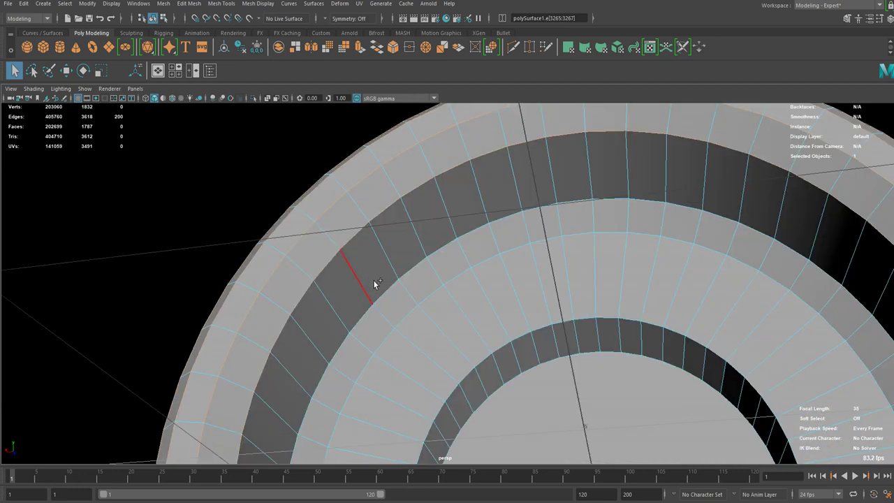
pyautogui.keyDown('alt'); pyautogui.moveTo(412, 315); pyautogui.dragTo(394, 276); pyautogui.keyUp('alt')
pyautogui.hotkey('ctrl', 'b')
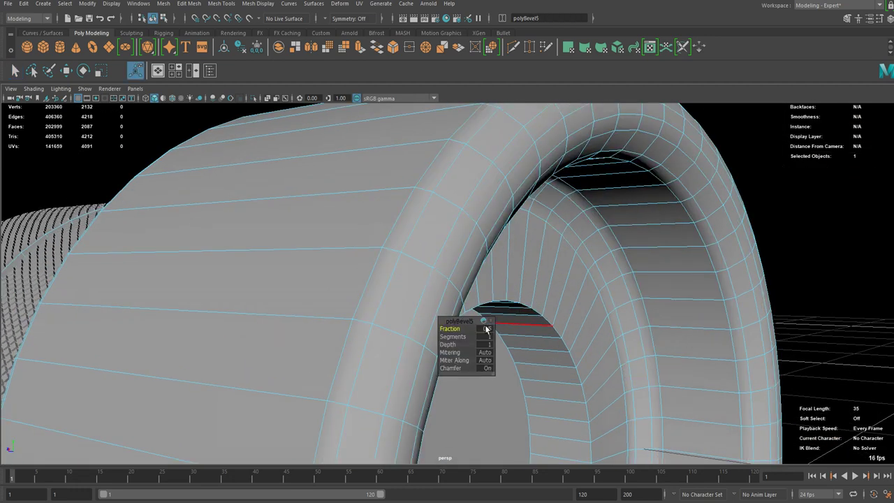
pyautogui.moveTo(448, 327); pyautogui.dragTo(461, 338)
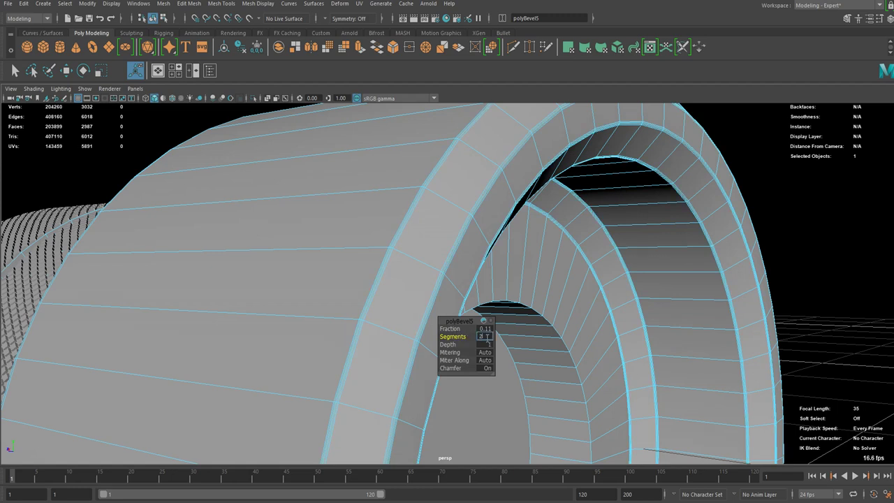
pyautogui.press('Return')
pyautogui.press('q')
pyautogui.moveTo(412, 244); pyautogui.dragTo(455, 222, button='right')
pyautogui.scroll(-5, 775, 253)
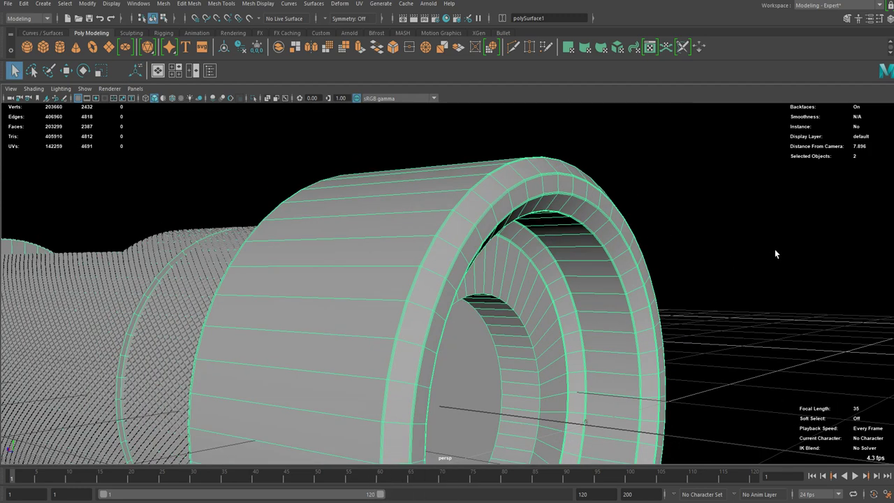
# - Bevel the tail cap central recess's rim and floor edge loops with a fraction of 0.07 and 2 segments, and return to object selection
pyautogui.click(774, 254)
pyautogui.keyDown('alt'); pyautogui.moveTo(774, 255); pyautogui.dragTo(519, 311); pyautogui.keyUp('alt')
pyautogui.click(508, 199)
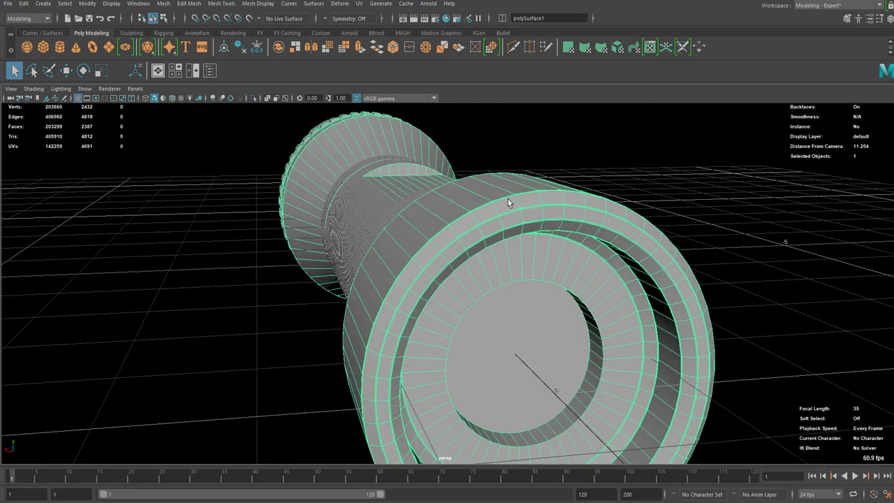
pyautogui.scroll(6, 641, 339)
pyautogui.moveTo(693, 238)
pyautogui.mouseDown(button='right')
pyautogui.moveTo(679, 248)
pyautogui.moveTo(639, 225)
pyautogui.moveTo(693, 236)
pyautogui.mouseUp(button='right')
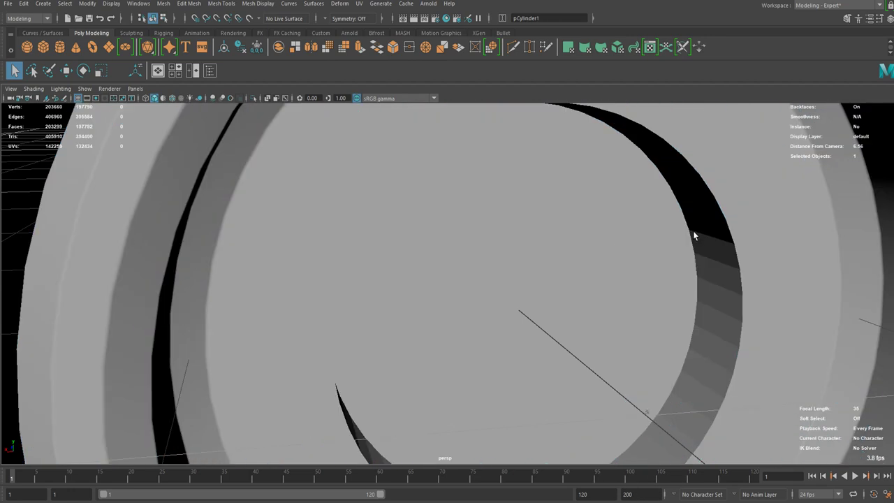
pyautogui.click(616, 201)
pyautogui.moveTo(623, 199); pyautogui.dragTo(628, 218, button='right')
pyautogui.click(601, 242)
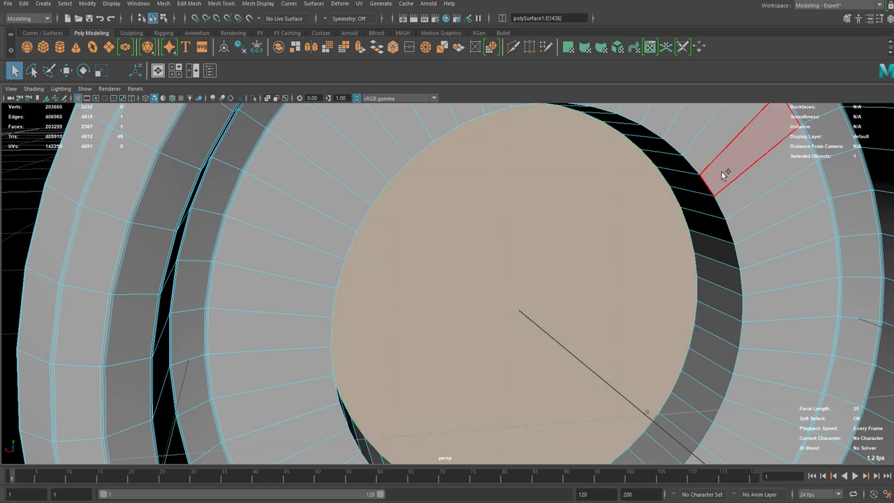
pyautogui.scroll(-3, 743, 238)
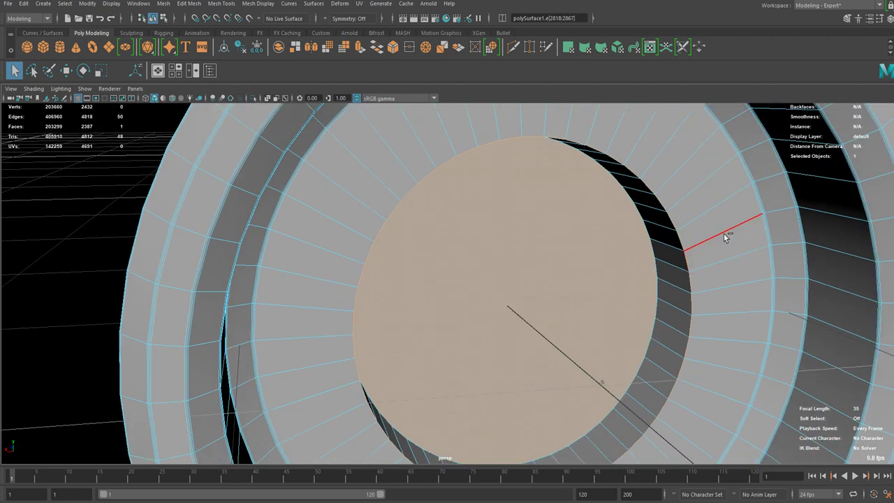
pyautogui.hotkey('ctrl', 'b')
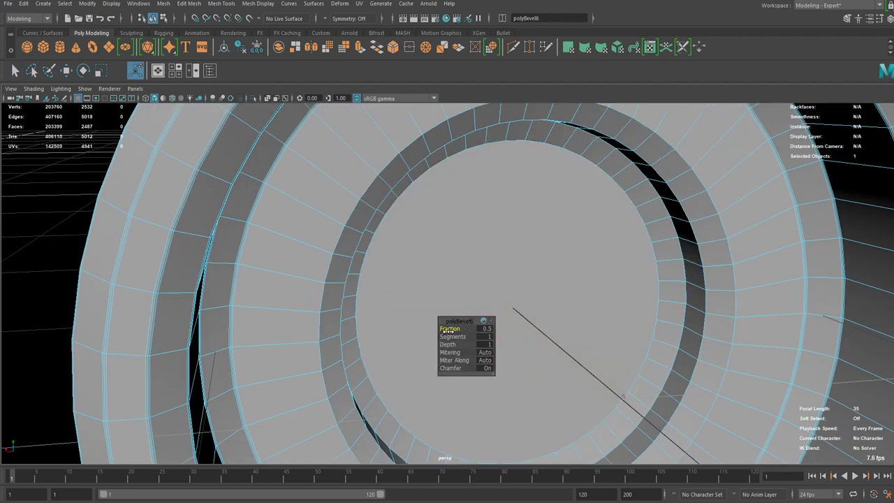
pyautogui.moveTo(446, 331)
pyautogui.mouseDown()
pyautogui.moveTo(431, 332)
pyautogui.moveTo(450, 336)
pyautogui.mouseUp()
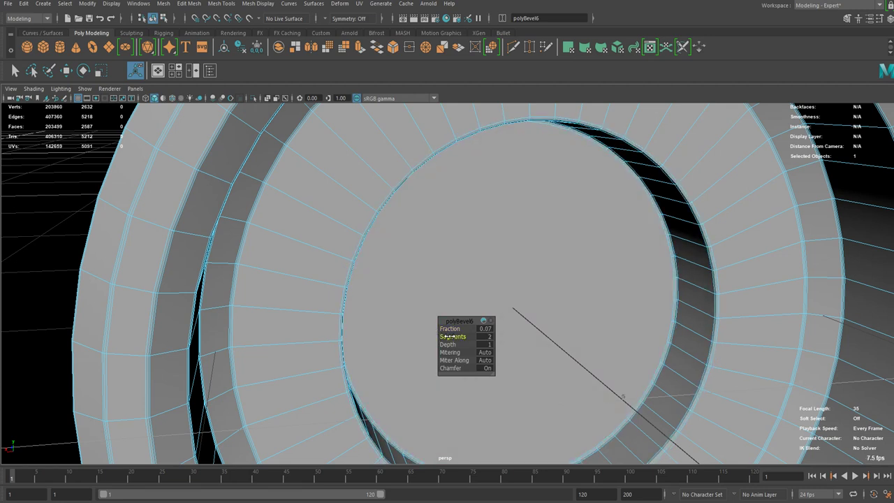
pyautogui.press('q')
pyautogui.scroll(-3, 483, 260)
pyautogui.scroll(-3, 483, 259)
pyautogui.moveTo(517, 233); pyautogui.dragTo(563, 220, button='right')
pyautogui.scroll(-5, 713, 238)
pyautogui.click(769, 241)
pyautogui.keyDown('alt'); pyautogui.moveTo(632, 314); pyautogui.dragTo(449, 281); pyautogui.keyUp('alt')
pyautogui.scroll(-3, 471, 306)
pyautogui.scroll(5, 471, 306)
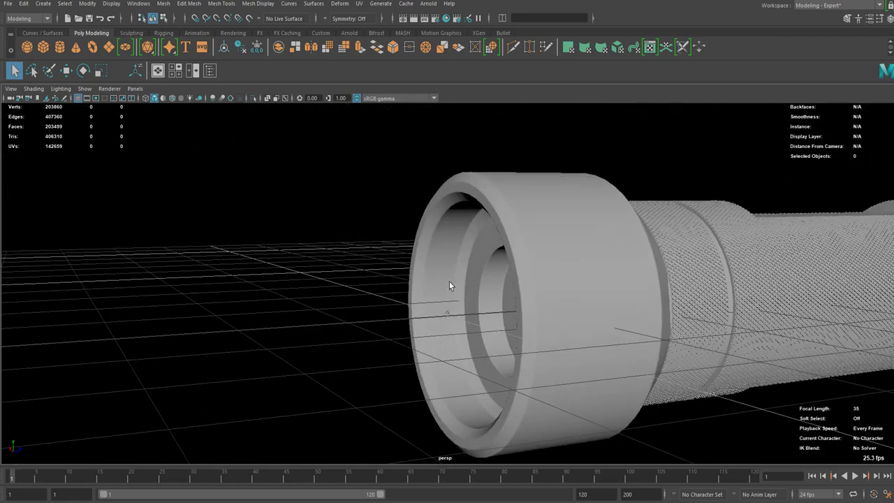
pyautogui.click(61, 46)
pyautogui.press('w')
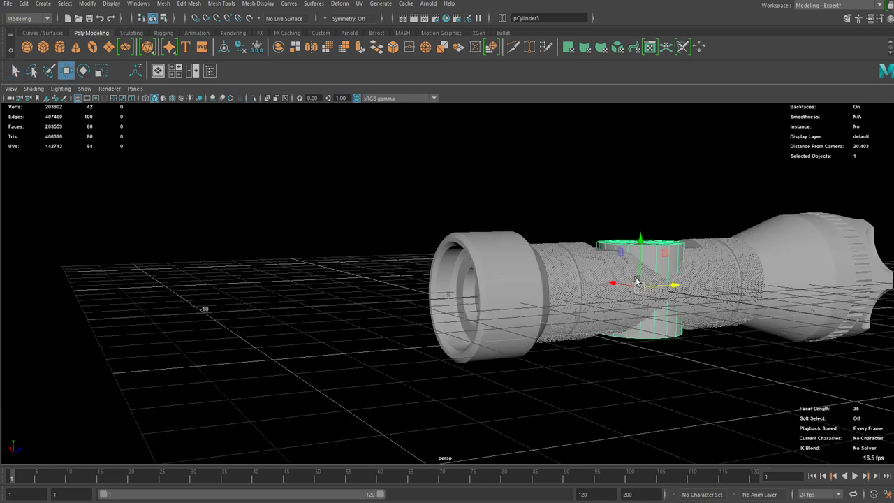
pyautogui.moveTo(663, 284); pyautogui.dragTo(419, 302)
pyautogui.press('e')
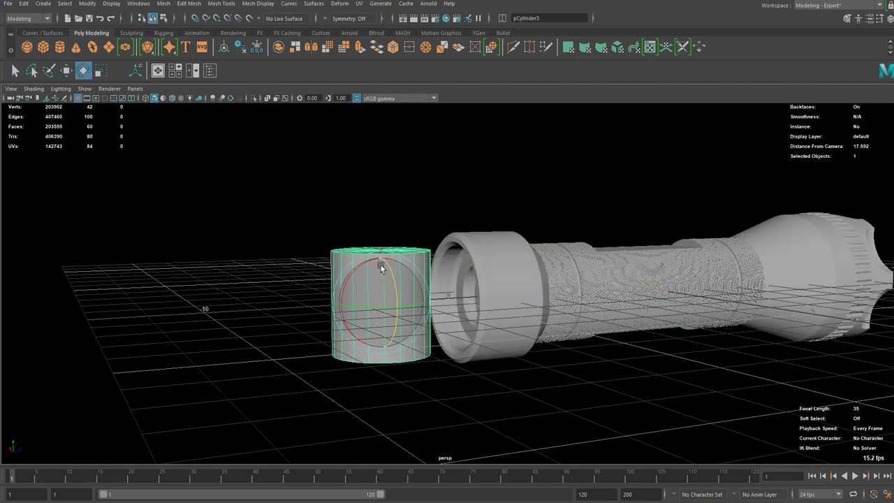
pyautogui.press('Delete')
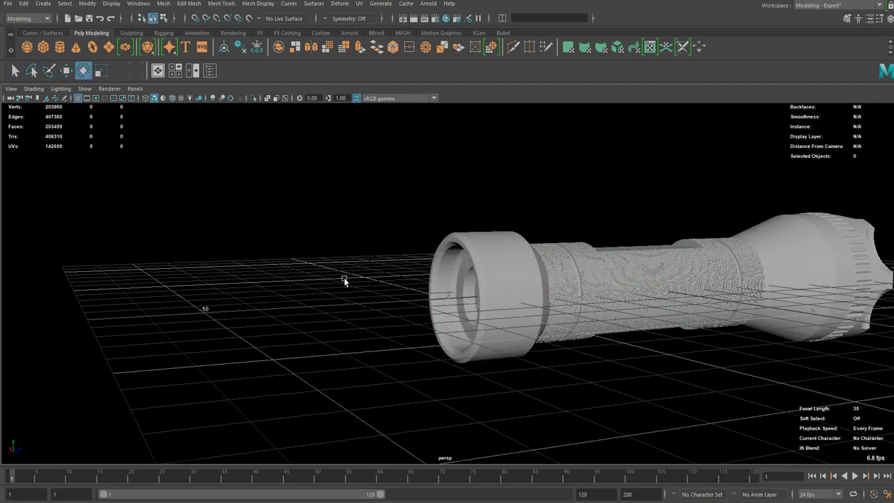
# - Create a polygon cylinder, move it out beyond the tail cap, and rotate it to lie along the flashlight's axis
pyautogui.click(60, 47)
pyautogui.press('w')
pyautogui.moveTo(676, 294); pyautogui.dragTo(337, 302)
pyautogui.press('e')
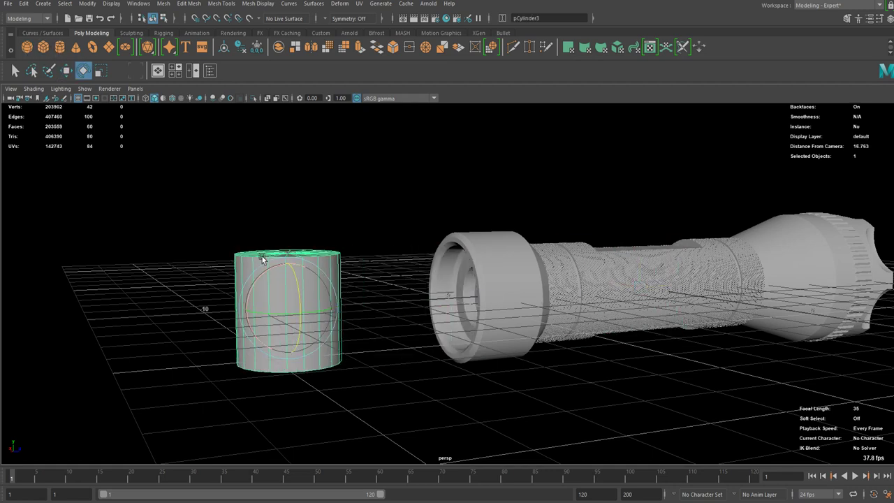
pyautogui.moveTo(259, 275); pyautogui.dragTo(222, 350)
# - Scale the cylinder into a thin disc slightly narrower than the tail cap's opening and move it inside the recess
pyautogui.press('q')
pyautogui.press('w')
pyautogui.press('r')
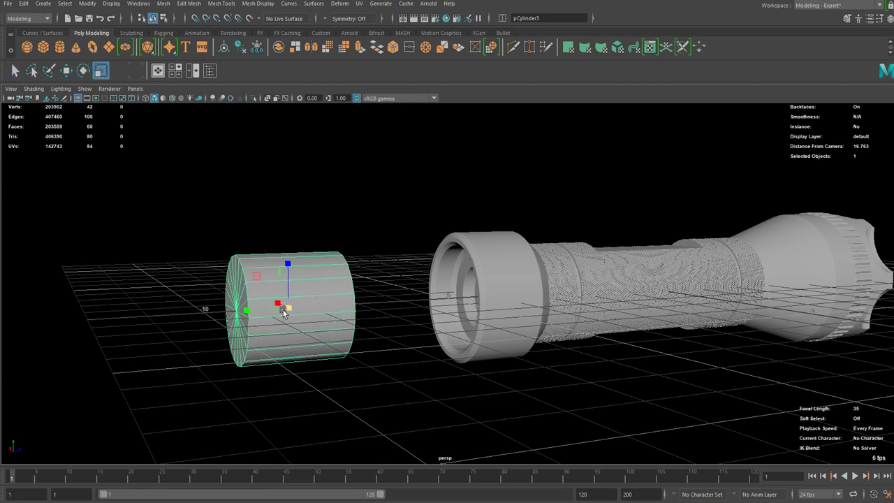
pyautogui.moveTo(283, 308)
pyautogui.mouseDown()
pyautogui.moveTo(249, 315)
pyautogui.moveTo(281, 318)
pyautogui.mouseUp()
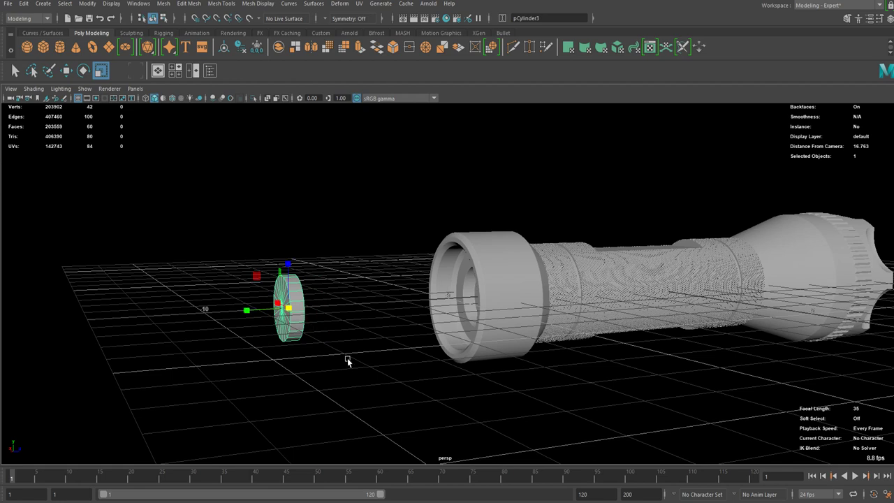
pyautogui.keyDown('alt'); pyautogui.moveTo(348, 361); pyautogui.dragTo(374, 343); pyautogui.keyUp('alt')
pyautogui.moveTo(408, 274); pyautogui.dragTo(396, 264)
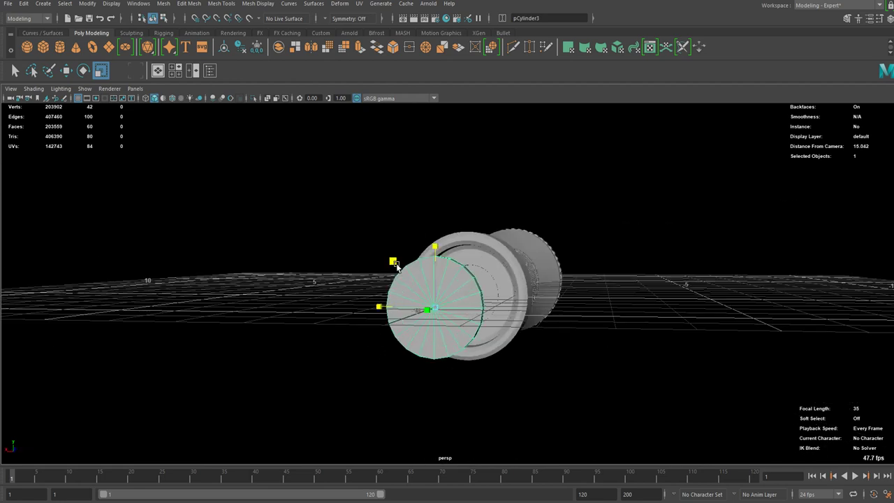
pyautogui.keyDown('alt'); pyautogui.moveTo(411, 342); pyautogui.dragTo(443, 220); pyautogui.keyUp('alt')
pyautogui.press('w')
pyautogui.scroll(4, 475, 316)
pyautogui.press('r')
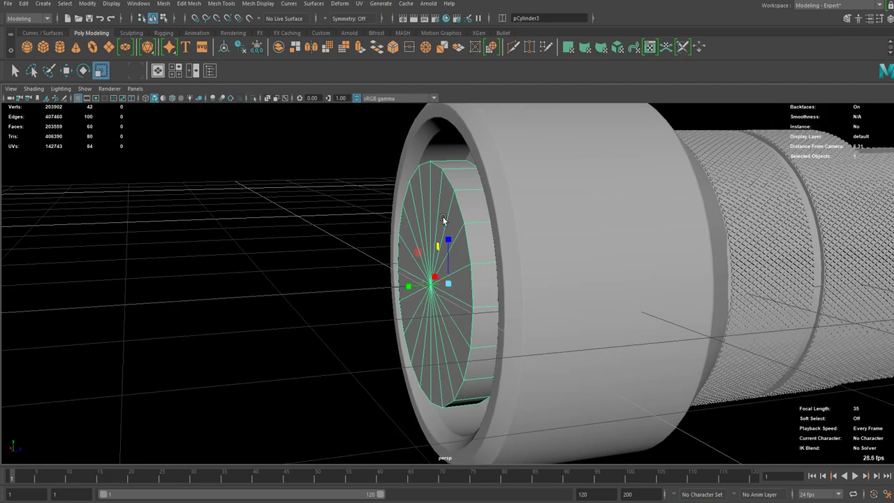
# - Set the disc's Subdivisions Axis to 50
pyautogui.moveTo(443, 221); pyautogui.dragTo(481, 204, button='right')
pyautogui.press('t')
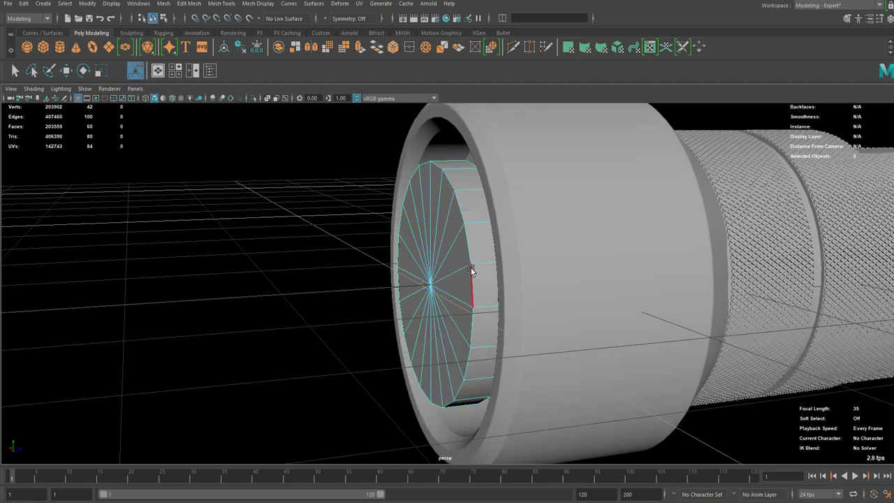
pyautogui.moveTo(471, 266); pyautogui.dragTo(515, 212, button='right')
pyautogui.click(423, 285)
pyautogui.press('t')
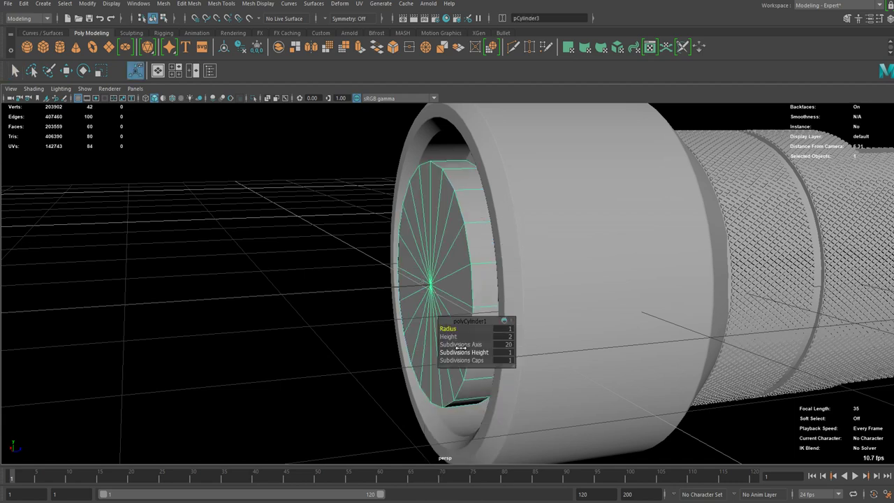
pyautogui.moveTo(461, 347); pyautogui.dragTo(687, 323)
pyautogui.press('q')
# - Bevel the edge loop around the disc's outward-facing rim with a fraction of 0.5 and 1 segment
pyautogui.moveTo(489, 222); pyautogui.dragTo(574, 184, button='right')
pyautogui.click(295, 260)
pyautogui.click(195, 259)
pyautogui.moveTo(195, 259); pyautogui.dragTo(445, 258)
pyautogui.moveTo(446, 250); pyautogui.dragTo(447, 223, button='right')
pyautogui.click(458, 213)
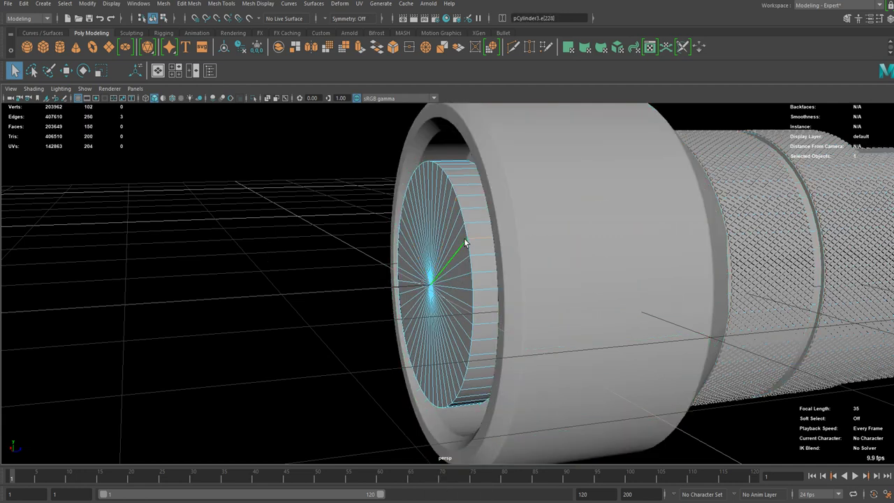
pyautogui.scroll(3, 472, 250)
pyautogui.hotkey('ctrl', 'b')
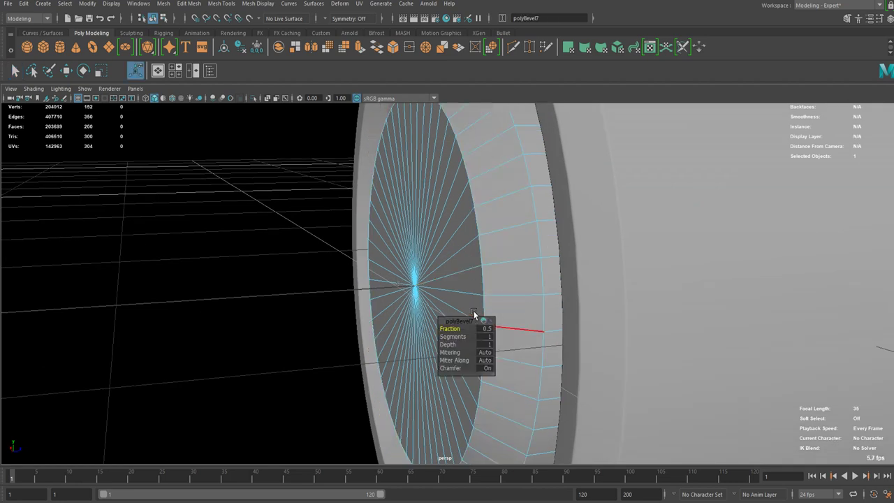
pyautogui.moveTo(450, 328); pyautogui.dragTo(449, 328)
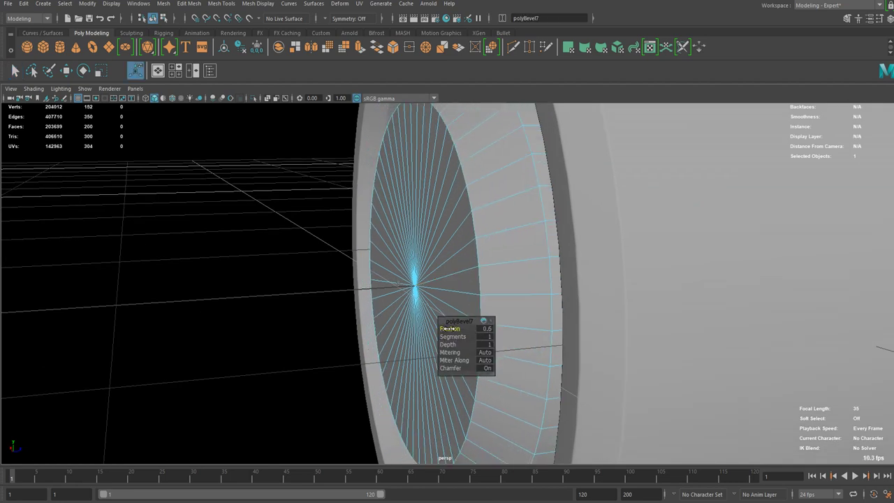
pyautogui.scroll(-4, 449, 329)
pyautogui.keyDown('alt'); pyautogui.moveTo(376, 311); pyautogui.dragTo(438, 339); pyautogui.keyUp('alt')
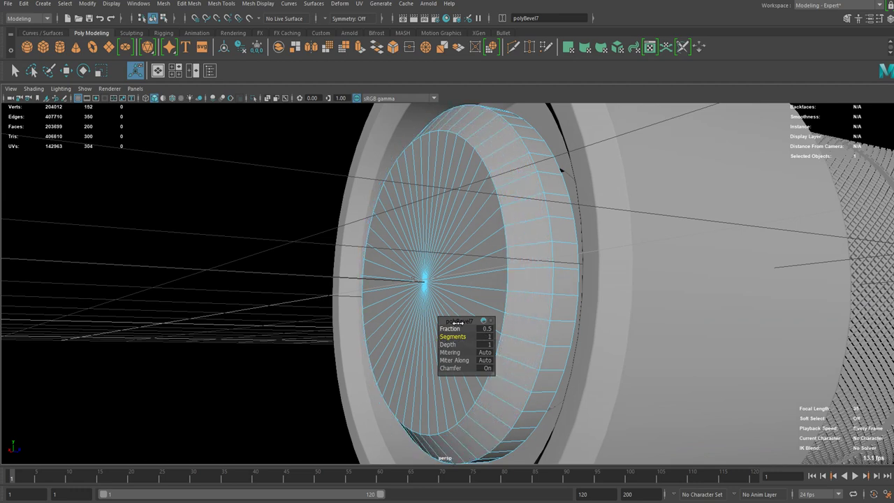
pyautogui.scroll(-3, 501, 207)
pyautogui.keyDown('alt'); pyautogui.moveTo(501, 207); pyautogui.dragTo(454, 235); pyautogui.keyUp('alt')
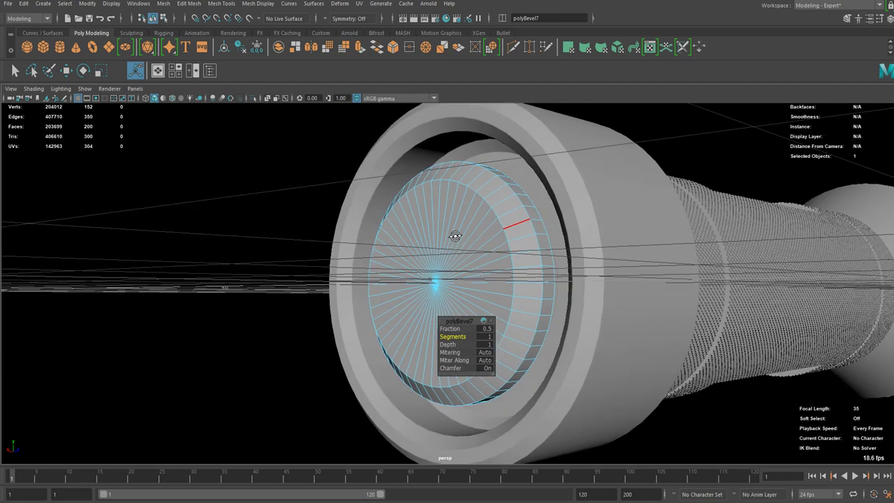
pyautogui.scroll(2, 484, 215)
pyautogui.press('q')
# - Apply a narrow, multi-segment bevel to both edge loops bordering the disc's chamfer
pyautogui.rightClick(496, 208)
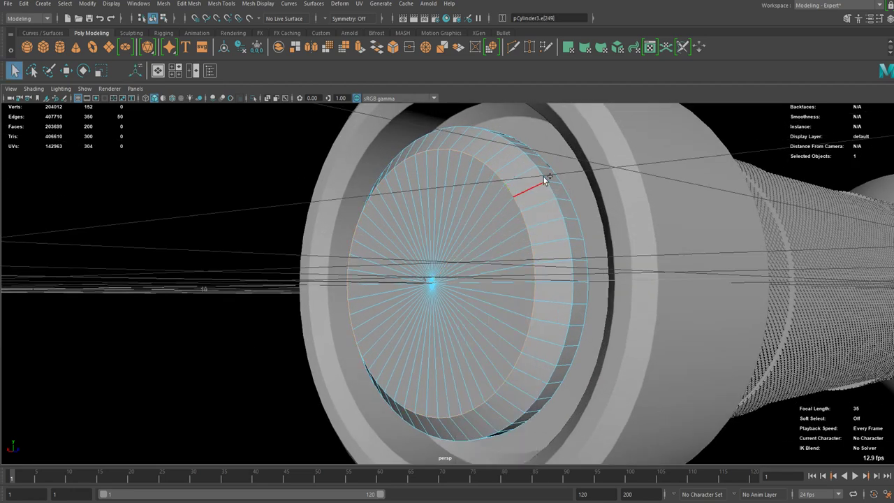
pyautogui.scroll(3, 544, 183)
pyautogui.hotkey('ctrl', 'b')
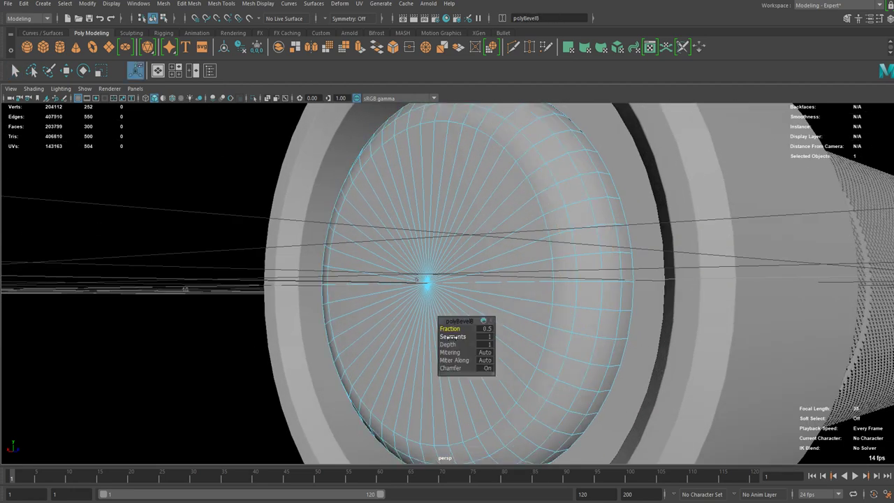
pyautogui.moveTo(454, 328)
pyautogui.mouseDown()
pyautogui.moveTo(438, 333)
pyautogui.moveTo(466, 337)
pyautogui.mouseUp()
pyautogui.press('q')
pyautogui.keyDown('alt'); pyautogui.moveTo(521, 283); pyautogui.dragTo(501, 217); pyautogui.keyUp('alt')
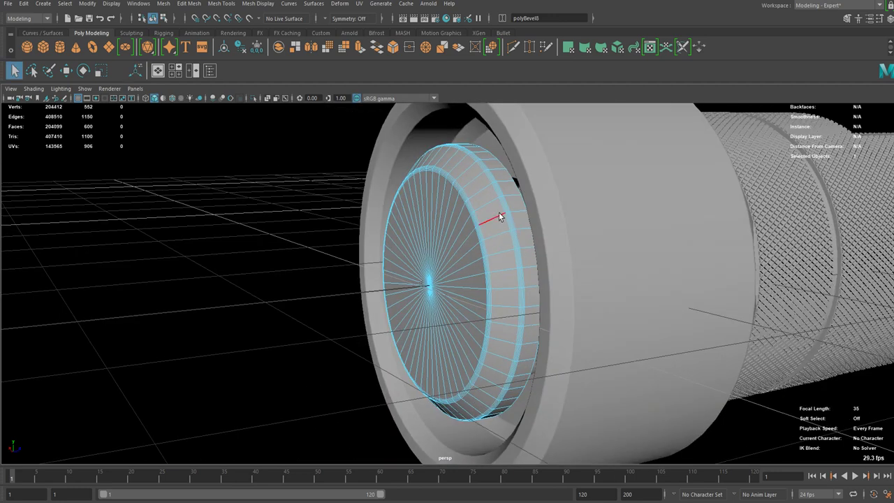
# - Isolate the disc and apply a narrow, multi-segment bevel to the edge loop around its back face
pyautogui.click(534, 181)
pyautogui.click(253, 96)
pyautogui.keyDown('alt'); pyautogui.moveTo(538, 253); pyautogui.dragTo(459, 285); pyautogui.keyUp('alt')
pyautogui.moveTo(481, 230); pyautogui.dragTo(484, 257, button='right')
pyautogui.scroll(5, 378, 244)
pyautogui.moveTo(379, 226); pyautogui.dragTo(382, 192, button='right')
pyautogui.doubleClick(383, 216)
pyautogui.hotkey('ctrl', 'b')
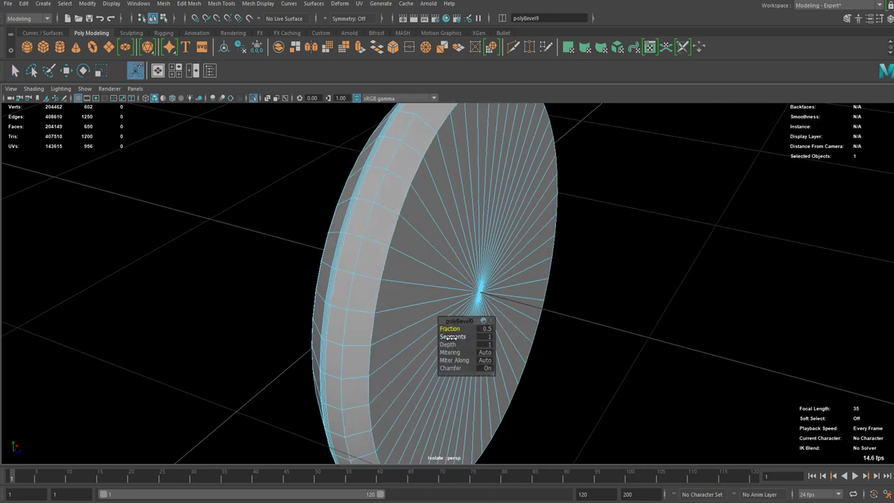
pyautogui.moveTo(451, 328); pyautogui.dragTo(471, 335)
pyautogui.press('q')
# - Extrude the disc's back faces and scale them inward to form a smaller central circle
pyautogui.moveTo(475, 254); pyautogui.dragTo(483, 283, button='right')
pyautogui.keyDown('alt'); pyautogui.moveTo(483, 283); pyautogui.dragTo(451, 279); pyautogui.keyUp('alt')
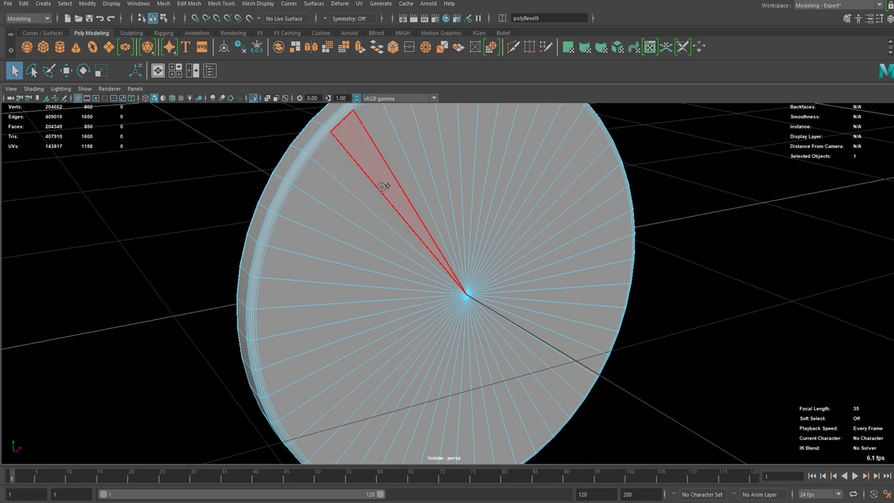
pyautogui.moveTo(384, 185)
pyautogui.mouseDown()
pyautogui.moveTo(349, 306)
pyautogui.moveTo(529, 325)
pyautogui.moveTo(370, 259)
pyautogui.moveTo(385, 397)
pyautogui.moveTo(563, 286)
pyautogui.moveTo(501, 381)
pyautogui.moveTo(476, 208)
pyautogui.moveTo(526, 205)
pyautogui.moveTo(516, 200)
pyautogui.moveTo(501, 264)
pyautogui.moveTo(456, 289)
pyautogui.moveTo(385, 305)
pyautogui.mouseUp()
pyautogui.scroll(-2, 501, 263)
pyautogui.press('w')
pyautogui.hotkey('ctrl', 'e')
# - Extrude the small central circle outward from the disc's back as a stem, and show the whole flashlight again
pyautogui.hotkey('ctrl', 'e')
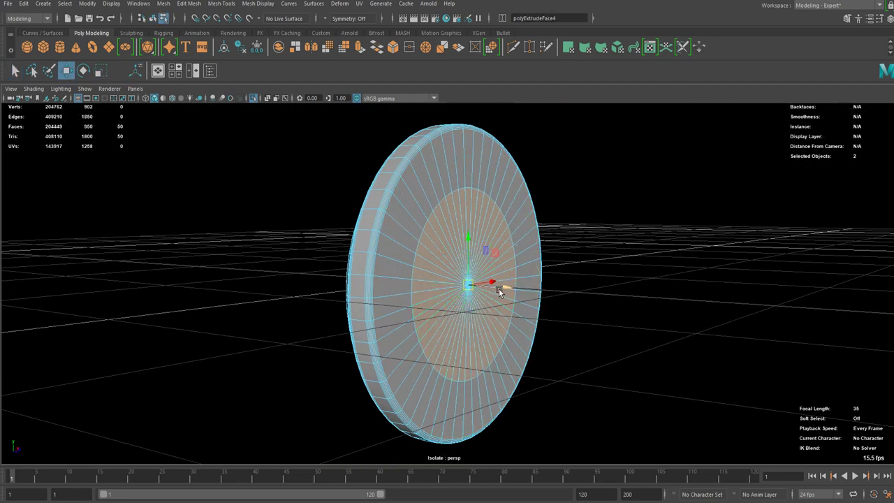
pyautogui.moveTo(499, 286); pyautogui.dragTo(528, 289)
pyautogui.moveTo(462, 242); pyautogui.dragTo(492, 225, button='right')
pyautogui.click(579, 200)
pyautogui.click(253, 98)
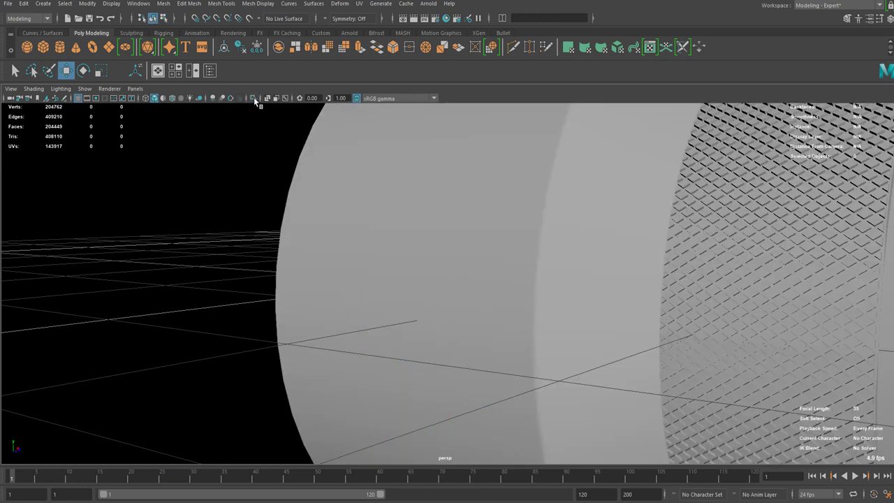
# - Adjust the size and position of the button disc in the tail cap's recess and deselect it
pyautogui.keyDown('alt'); pyautogui.moveTo(319, 237); pyautogui.dragTo(489, 241); pyautogui.keyUp('alt')
pyautogui.click(489, 241)
pyautogui.keyDown('alt'); pyautogui.moveTo(515, 322); pyautogui.dragTo(500, 306); pyautogui.keyUp('alt')
pyautogui.press('r')
pyautogui.press('w')
pyautogui.click(377, 320)
# - Examine the whole flashlight from the side, checking the head, knurled body and tail cap for missing details
pyautogui.keyDown('alt'); pyautogui.moveTo(500, 306); pyautogui.dragTo(286, 302, button='right'); pyautogui.keyUp('alt')
pyautogui.keyDown('alt'); pyautogui.moveTo(286, 302); pyautogui.dragTo(442, 300, button='middle'); pyautogui.keyUp('alt')
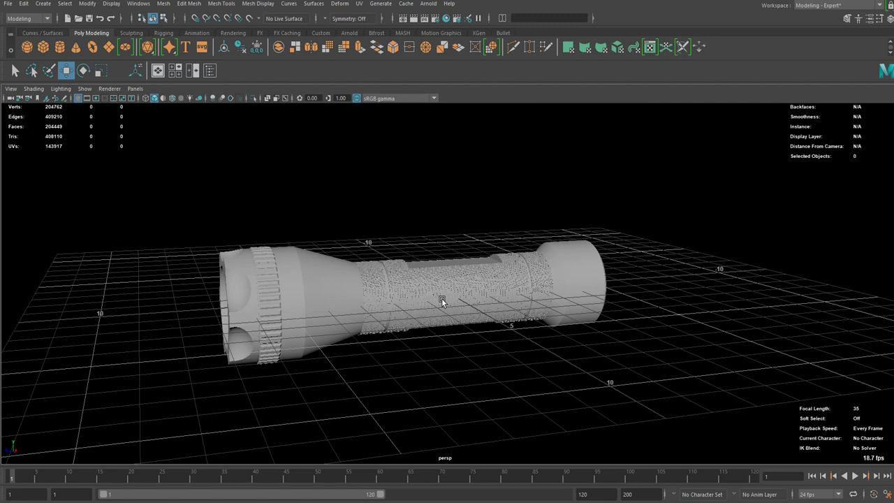
pyautogui.click(354, 324)
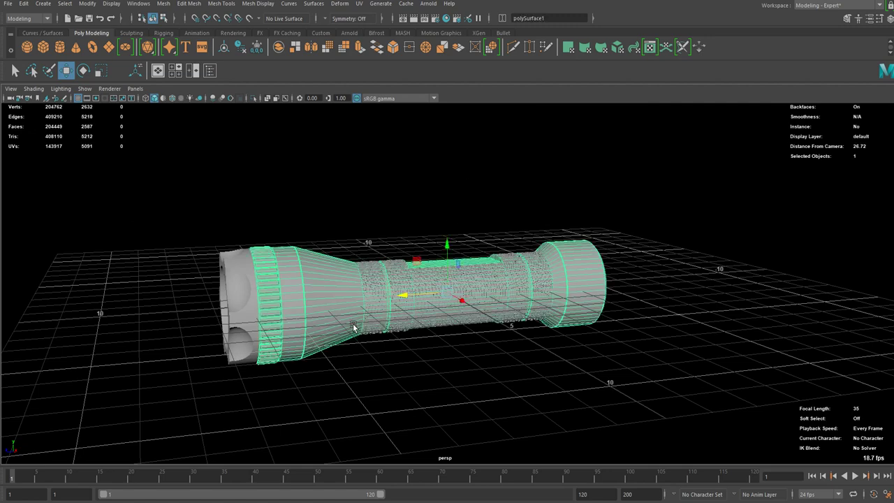
pyautogui.scroll(3, 335, 335)
pyautogui.click(313, 395)
pyautogui.keyDown('alt'); pyautogui.moveTo(319, 373); pyautogui.dragTo(326, 343); pyautogui.keyUp('alt')
pyautogui.click(256, 319)
pyautogui.keyDown('alt'); pyautogui.moveTo(256, 319); pyautogui.dragTo(389, 336); pyautogui.keyUp('alt')
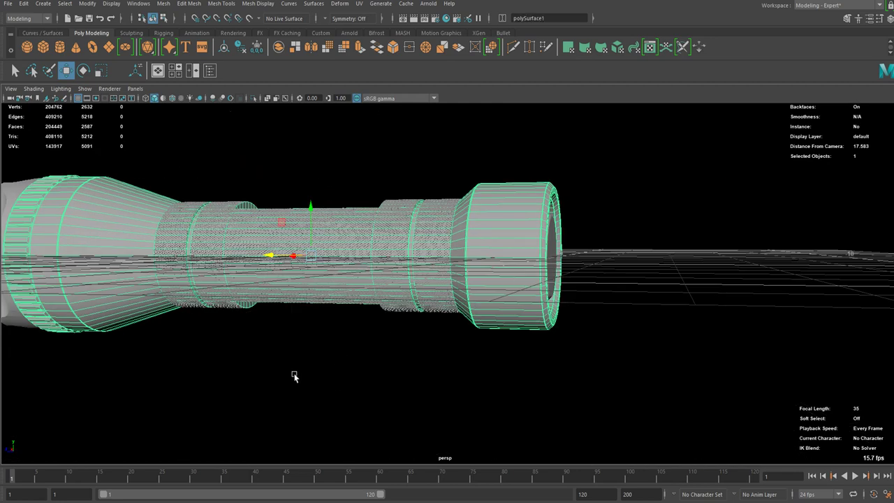
# - Switch to the browser and look through the flashlight image results for reference details
pyautogui.keyDown('alt'); pyautogui.moveTo(259, 371); pyautogui.dragTo(520, 496); pyautogui.keyUp('alt')
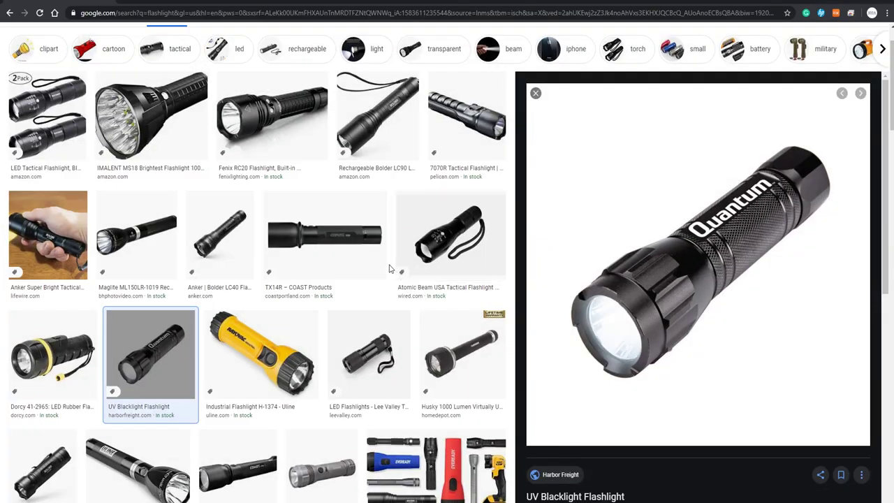
pyautogui.scroll(-2, 352, 240)
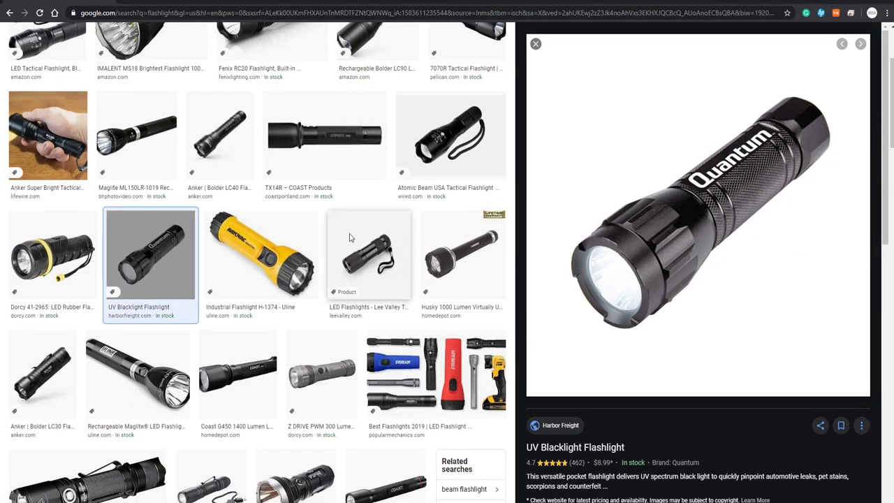
pyautogui.scroll(-5, 347, 237)
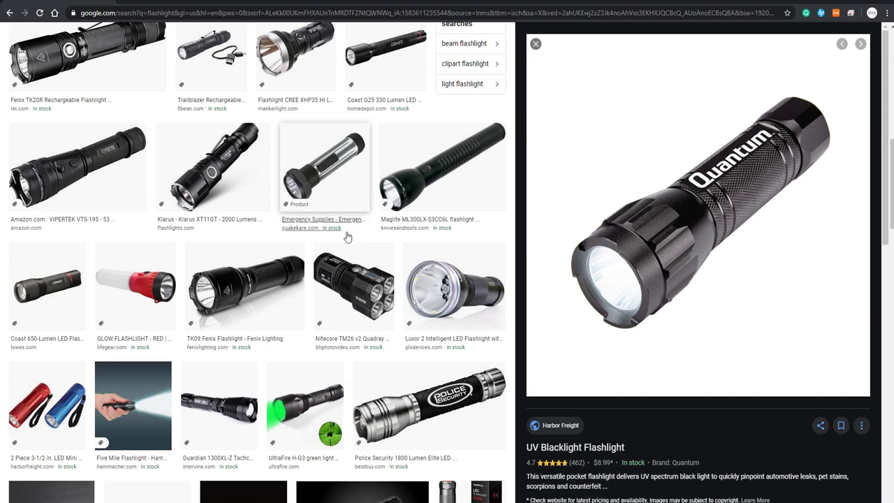
# - Finish browsing the flashlight image results, switch back to Maya and examine the model's head, knurled body and tail cap from several angles
pyautogui.scroll(-4, 348, 238)
pyautogui.scroll(1, 347, 237)
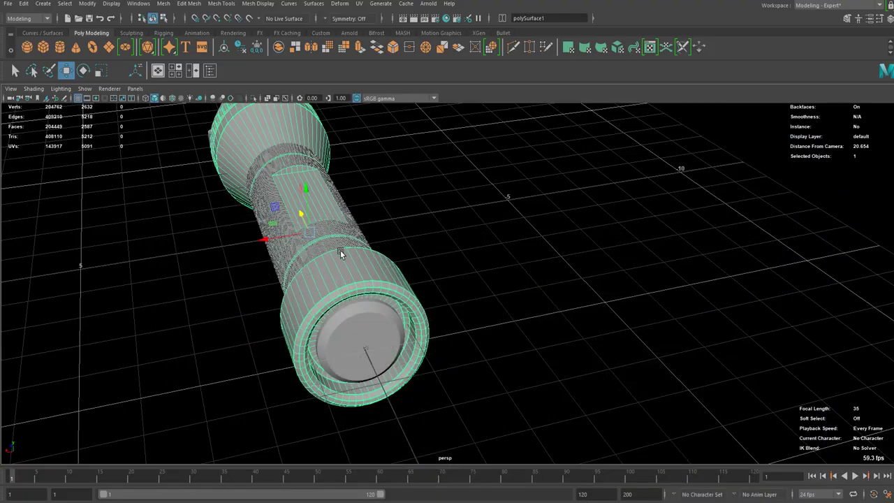
pyautogui.keyDown('alt'); pyautogui.moveTo(340, 251); pyautogui.dragTo(637, 365); pyautogui.keyUp('alt')
pyautogui.click(637, 366)
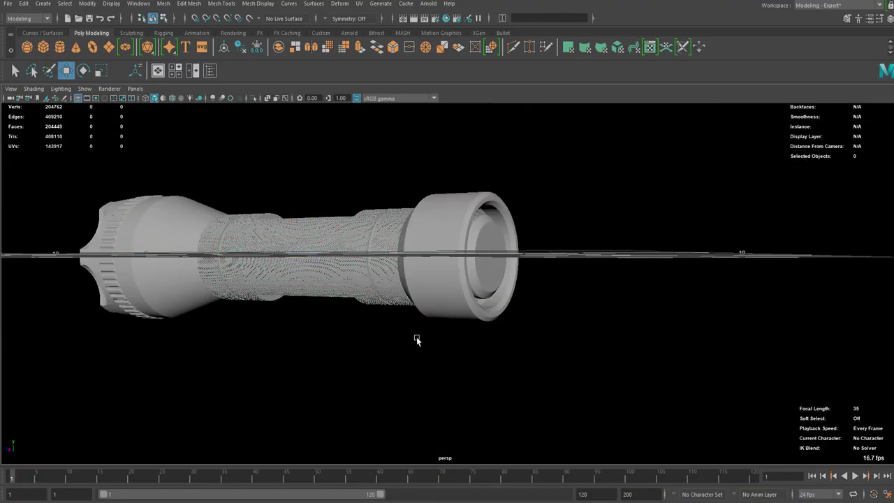
pyautogui.keyDown('alt'); pyautogui.moveTo(417, 339); pyautogui.dragTo(458, 371); pyautogui.keyUp('alt')
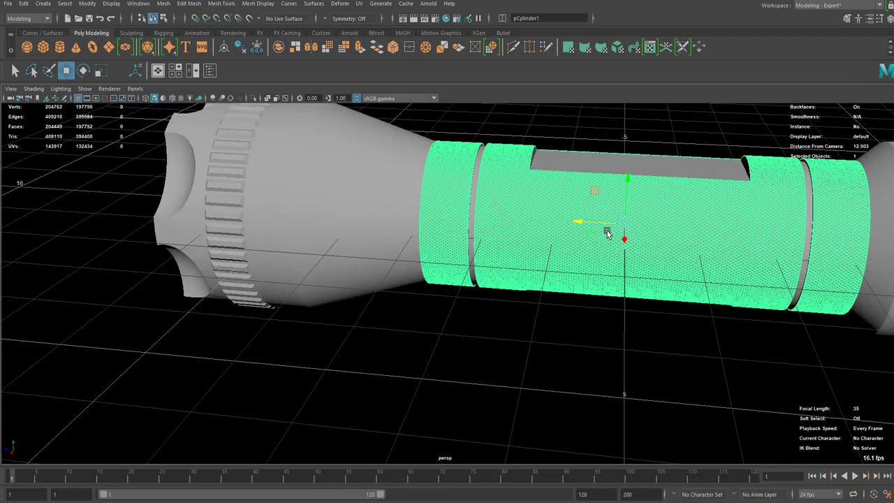
pyautogui.keyDown('alt'); pyautogui.moveTo(610, 231); pyautogui.dragTo(548, 345); pyautogui.keyUp('alt')
pyautogui.click(548, 345)
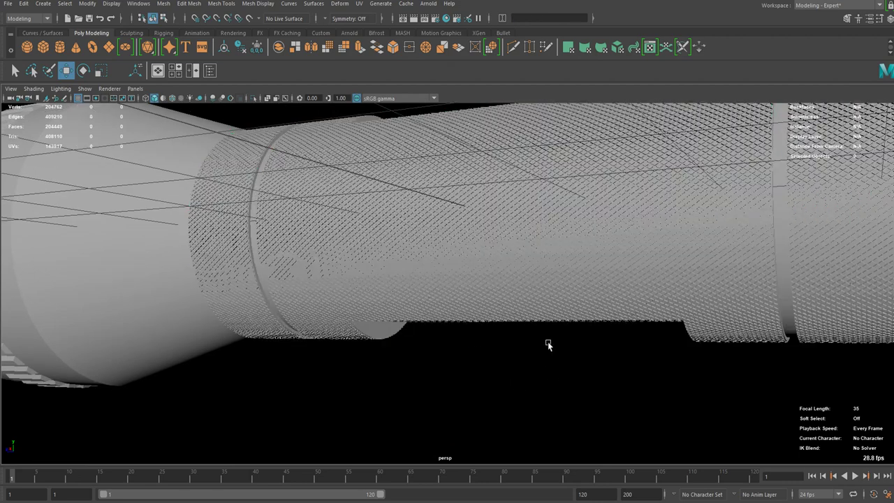
pyautogui.press('f')
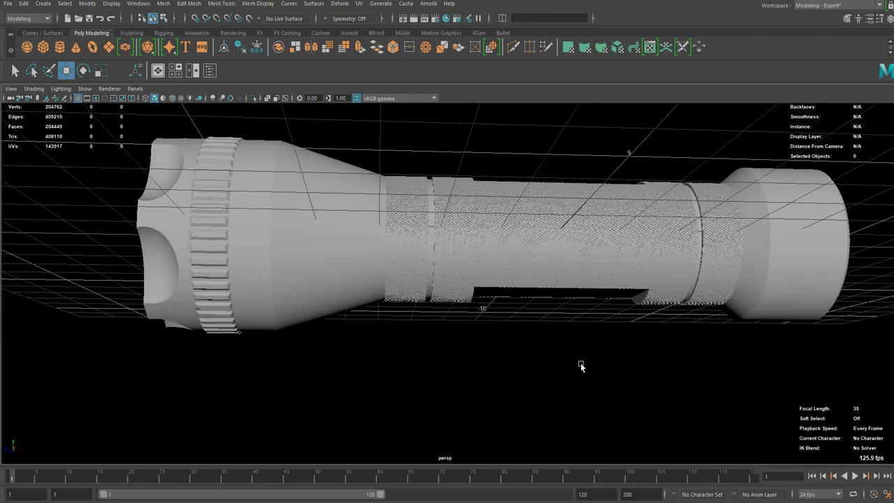
pyautogui.keyDown('alt'); pyautogui.moveTo(523, 377); pyautogui.dragTo(262, 275); pyautogui.keyUp('alt')
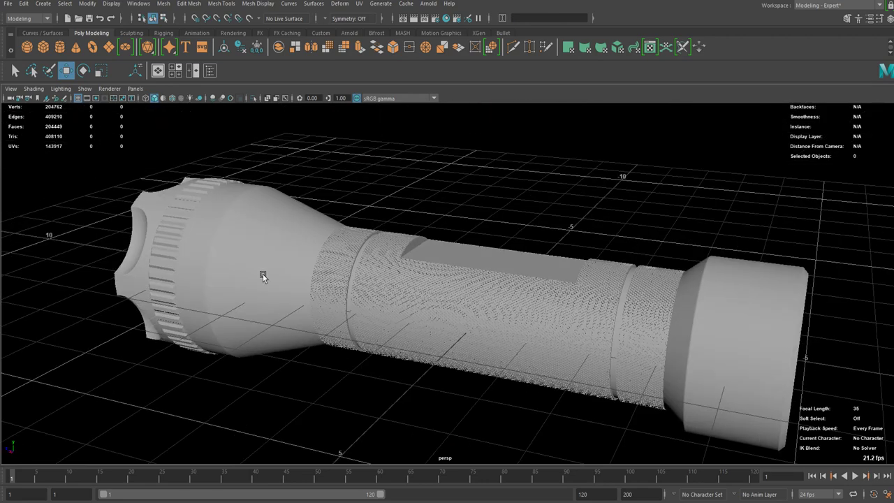
pyautogui.scroll(4, 263, 275)
pyautogui.keyDown('alt'); pyautogui.moveTo(263, 275); pyautogui.dragTo(522, 254, button='middle'); pyautogui.keyUp('alt')
pyautogui.scroll(-3, 522, 254)
pyautogui.keyDown('alt'); pyautogui.moveTo(522, 254); pyautogui.dragTo(590, 263); pyautogui.keyUp('alt')
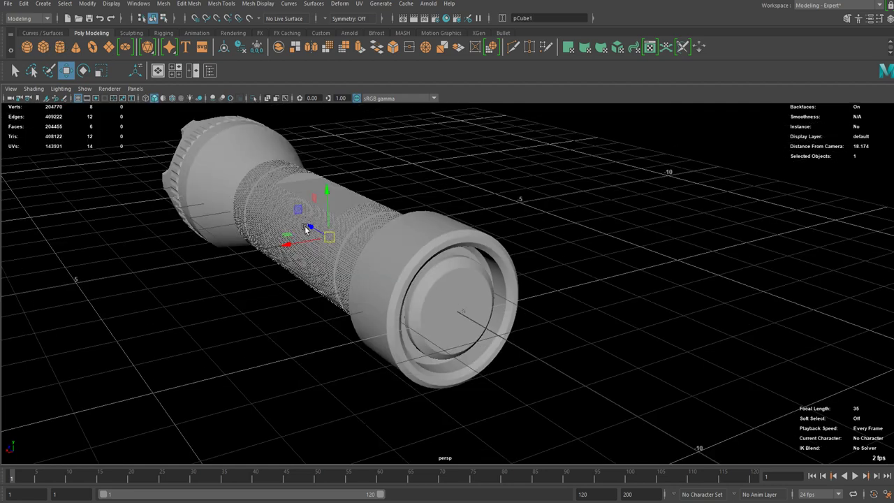
# - Create a cube, move it above the tail cap and isolate it together with the main flashlight body
pyautogui.moveTo(309, 223); pyautogui.dragTo(459, 119)
pyautogui.click(387, 242)
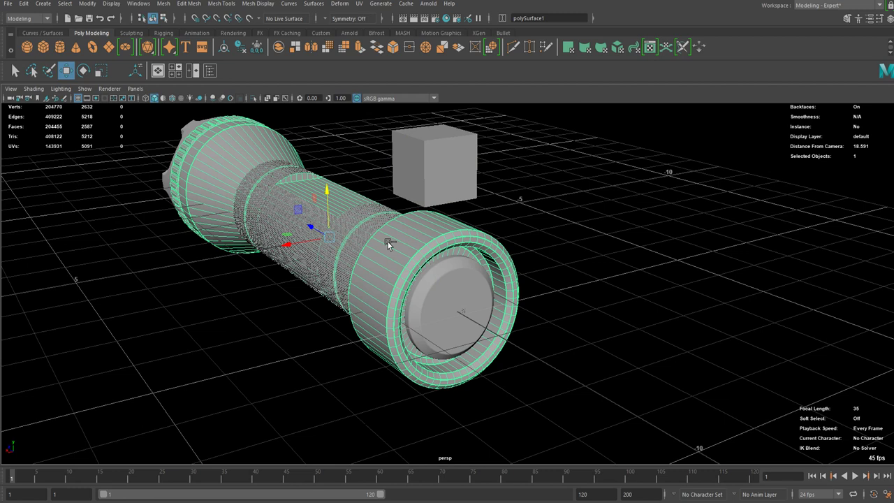
pyautogui.keyDown('shift'); pyautogui.click(420, 148); pyautogui.keyUp('shift')
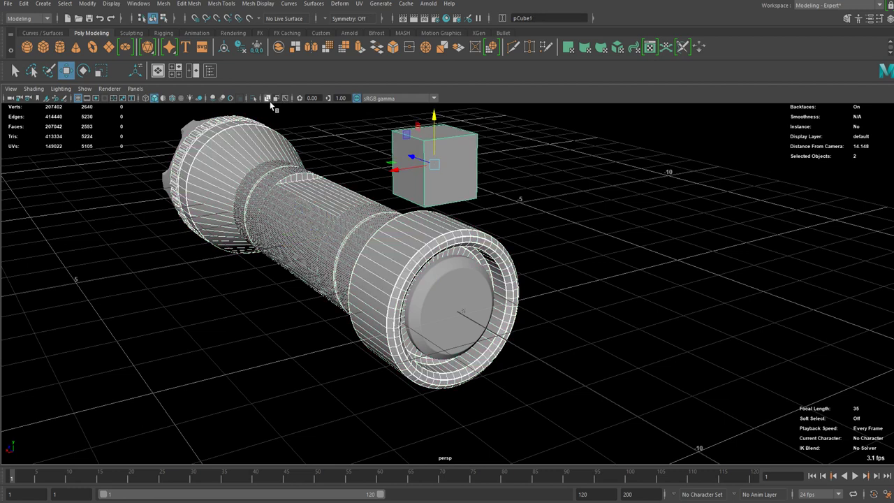
pyautogui.click(253, 99)
pyautogui.scroll(3, 424, 248)
pyautogui.click(592, 182)
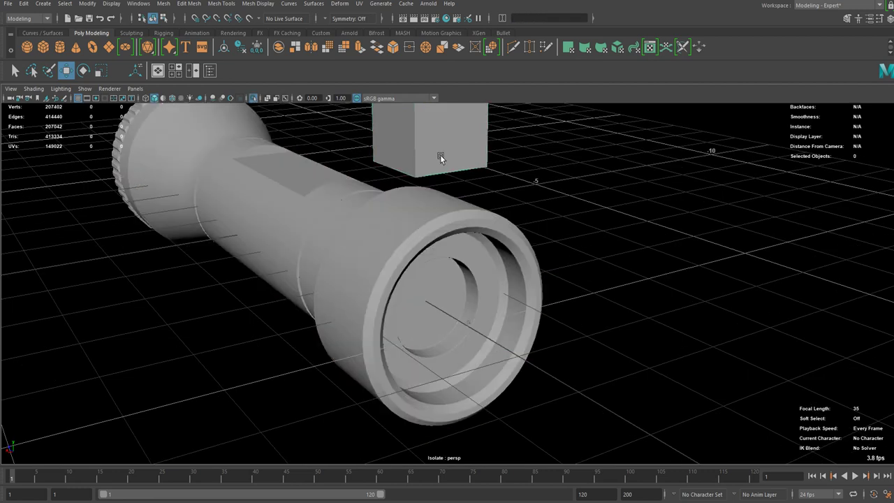
# - Select the border edge loop around the head's open front on the main body and fill the hole
pyautogui.click(392, 232)
pyautogui.keyDown('alt'); pyautogui.moveTo(498, 278); pyautogui.dragTo(355, 211); pyautogui.keyUp('alt')
pyautogui.press('F10')
pyautogui.scroll(3, 377, 242)
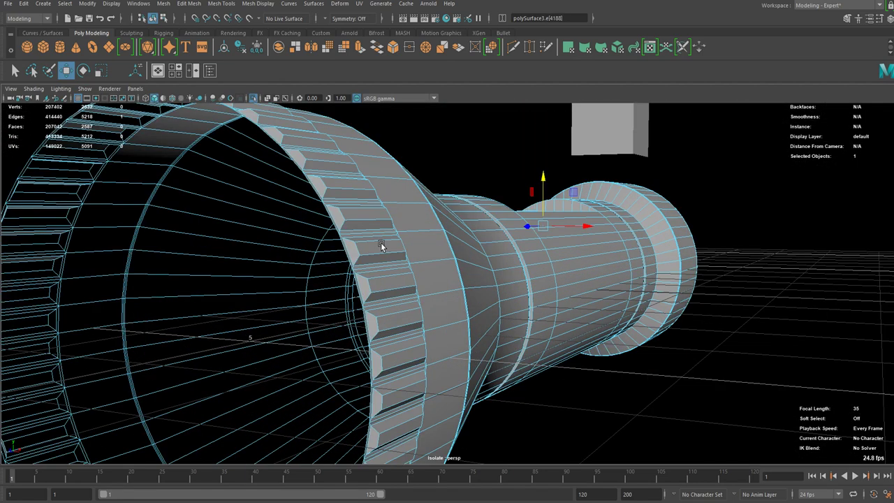
pyautogui.scroll(2, 349, 250)
pyautogui.click(294, 241)
pyautogui.doubleClick(293, 241)
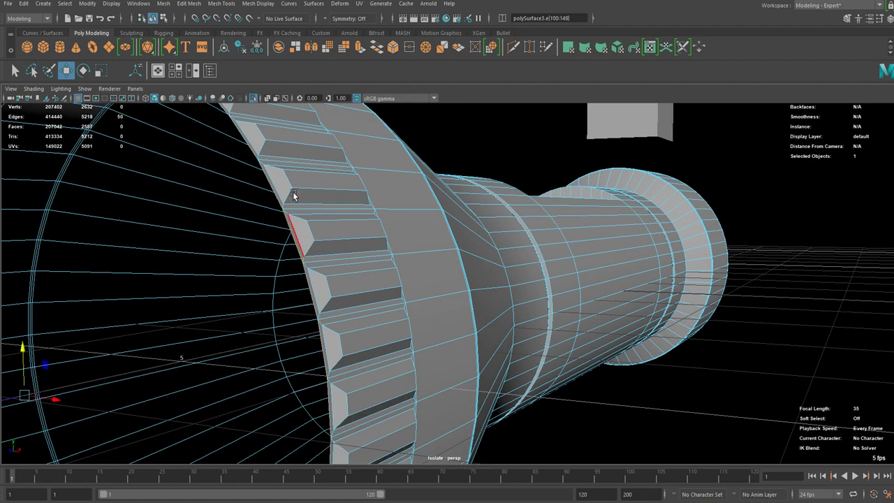
pyautogui.scroll(-4, 293, 196)
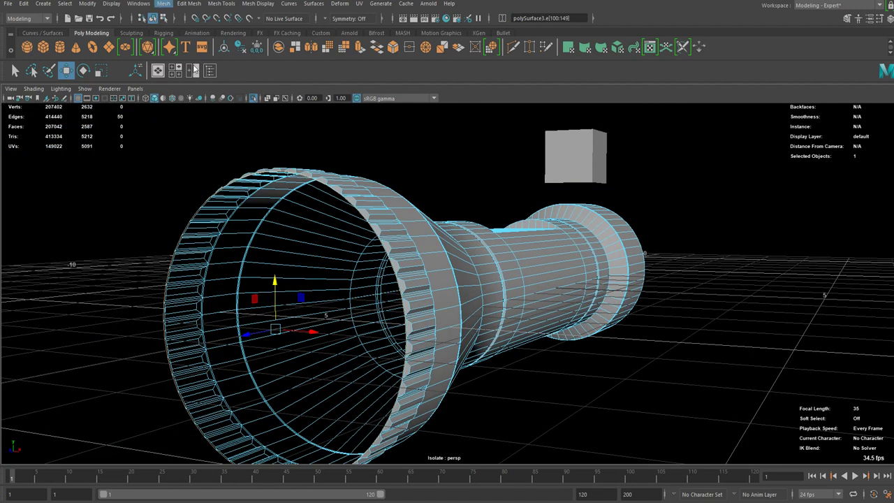
pyautogui.click(193, 77)
pyautogui.press('r')
pyautogui.scroll(-4, 531, 258)
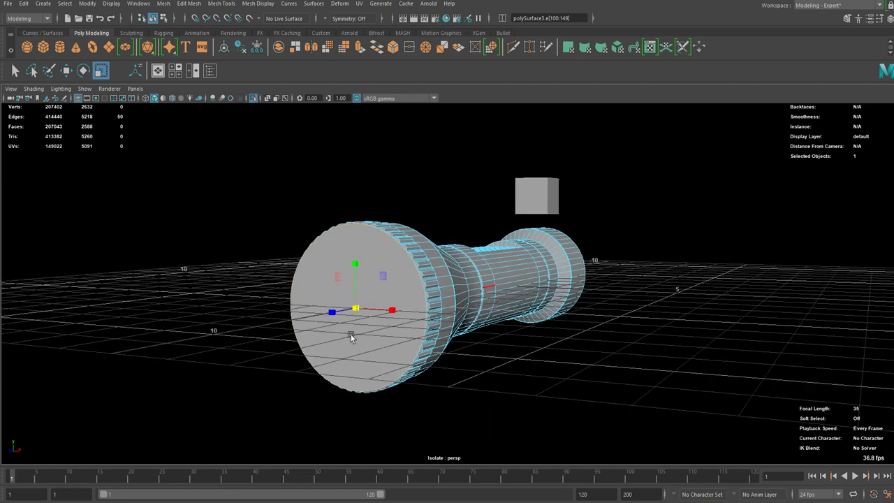
pyautogui.keyDown('alt'); pyautogui.moveTo(350, 335); pyautogui.dragTo(461, 231); pyautogui.keyUp('alt')
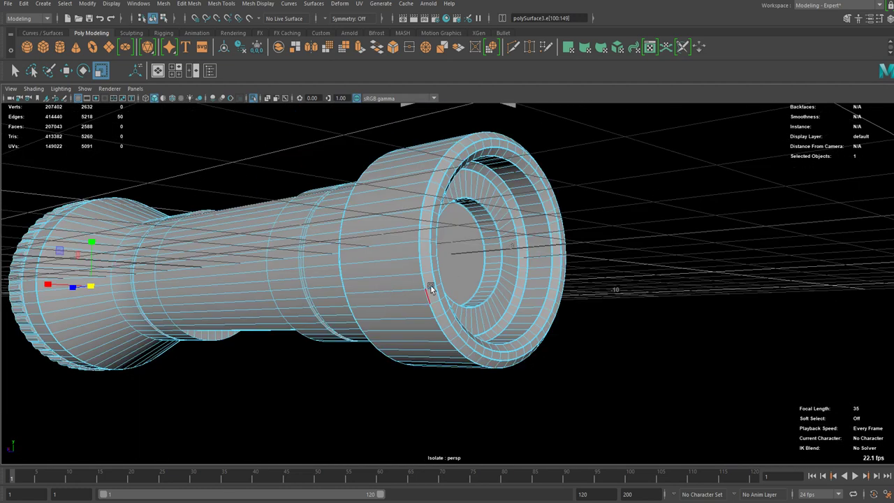
# - Move the cube onto the top of the tail cap and scale it down
pyautogui.scroll(2, 426, 278)
pyautogui.keyDown('alt'); pyautogui.moveTo(423, 271); pyautogui.dragTo(375, 175); pyautogui.keyUp('alt')
pyautogui.click(392, 223)
pyautogui.press('w')
pyautogui.press('r')
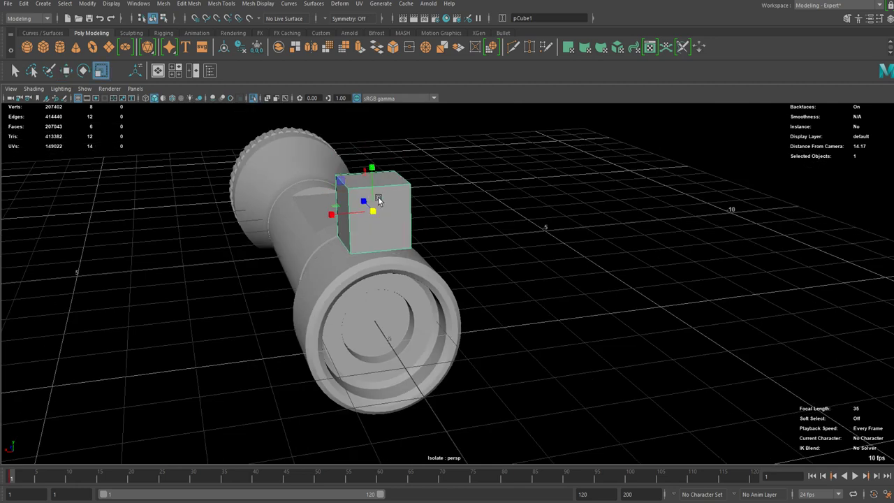
pyautogui.moveTo(375, 210)
pyautogui.mouseDown()
pyautogui.moveTo(363, 212)
pyautogui.moveTo(375, 208)
pyautogui.mouseUp()
pyautogui.press('w')
pyautogui.press('f')
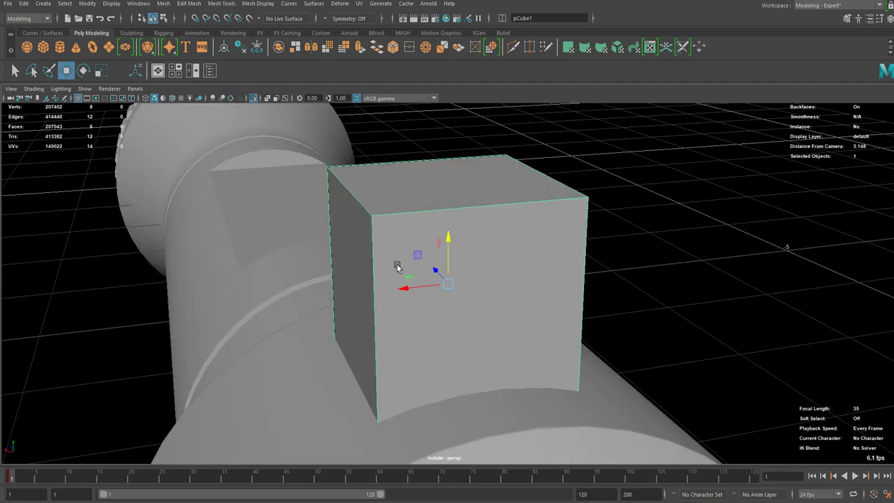
# - Stretch the cube into a bar spanning the tail cap's length and seat it on the cap's upper surface
pyautogui.keyDown('alt'); pyautogui.moveTo(397, 267); pyautogui.dragTo(353, 287, button='right'); pyautogui.keyUp('alt')
pyautogui.keyDown('alt'); pyautogui.moveTo(353, 287); pyautogui.dragTo(416, 282); pyautogui.keyUp('alt')
pyautogui.press('r')
pyautogui.press('w')
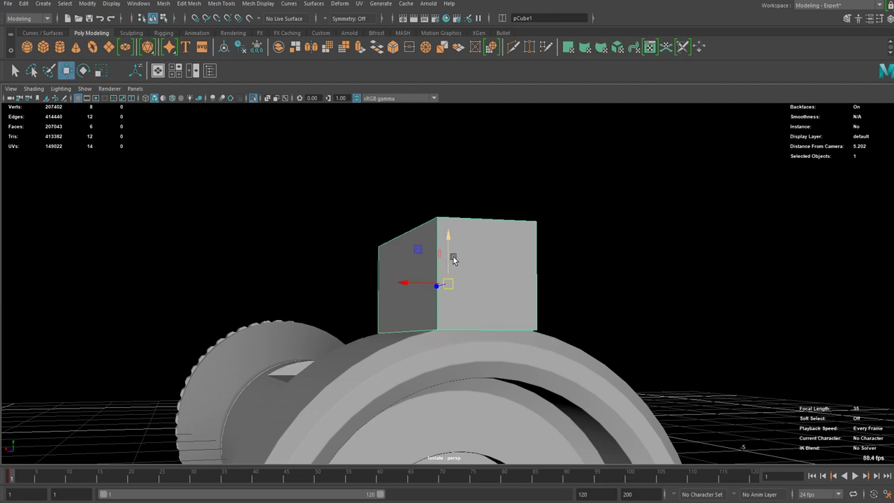
pyautogui.keyDown('alt'); pyautogui.moveTo(453, 260); pyautogui.dragTo(461, 280); pyautogui.keyUp('alt')
pyautogui.press('r')
pyautogui.press('w')
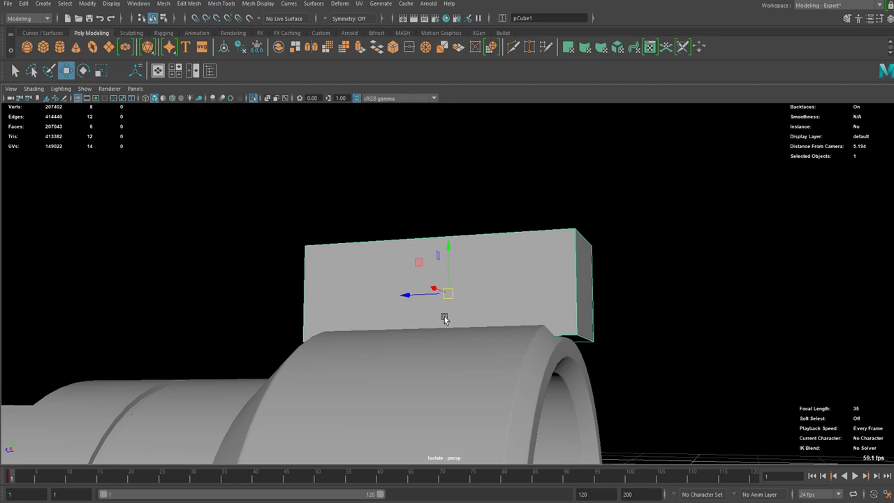
# - Lower the bar's top vertices to make it flatter above the tail cap
pyautogui.keyDown('alt'); pyautogui.moveTo(443, 311); pyautogui.dragTo(450, 280); pyautogui.keyUp('alt')
pyautogui.press('F9')
pyautogui.moveTo(356, 195); pyautogui.dragTo(560, 269)
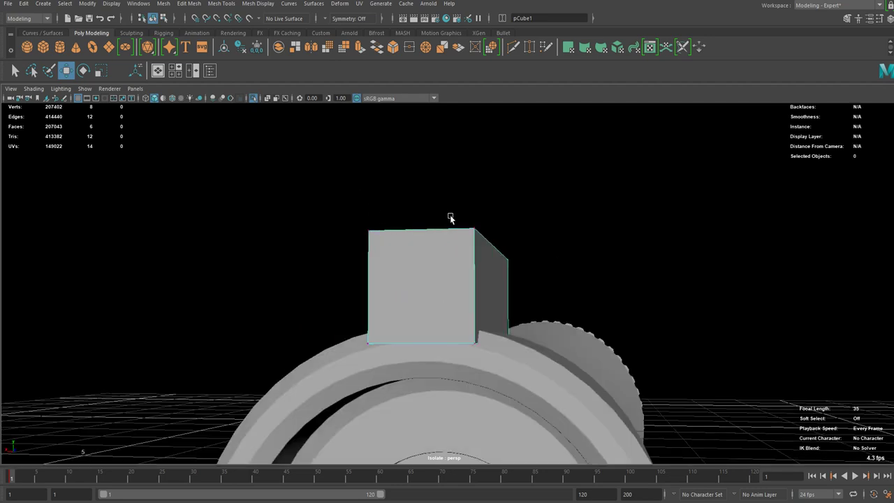
pyautogui.moveTo(449, 210); pyautogui.dragTo(452, 276)
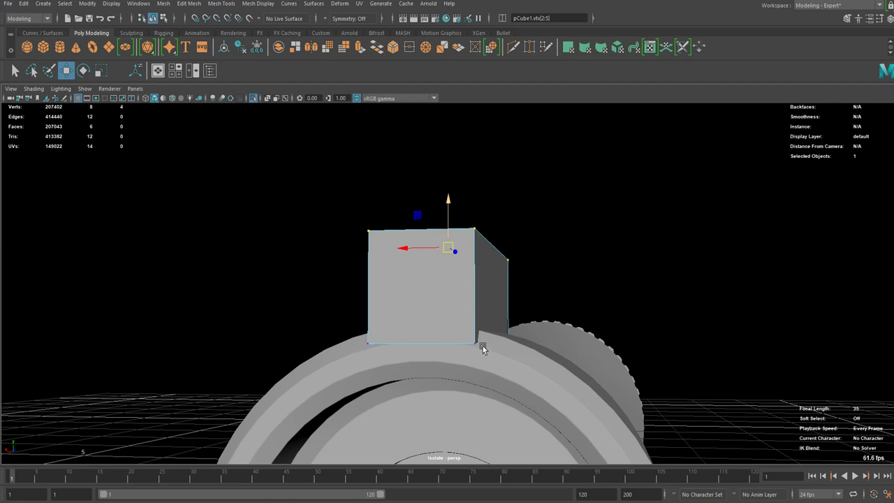
pyautogui.keyDown('alt'); pyautogui.moveTo(481, 345); pyautogui.dragTo(508, 349); pyautogui.keyUp('alt')
# - Scale the bar's bottom vertices inward so its sides taper toward the tail cap, and return to object mode
pyautogui.moveTo(514, 333); pyautogui.dragTo(326, 385)
pyautogui.scroll(1, 450, 361)
pyautogui.press('r')
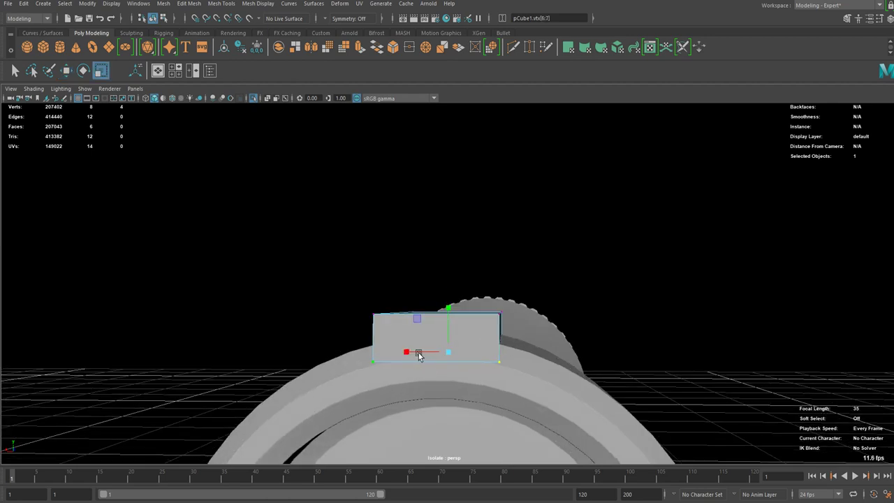
pyautogui.scroll(-2, 418, 358)
pyautogui.moveTo(420, 354); pyautogui.dragTo(453, 308)
pyautogui.moveTo(519, 182); pyautogui.dragTo(523, 174, button='right')
# - Examine how the tapered bar sits on the tail cap from the end, from above and from the side
pyautogui.scroll(4, 451, 332)
pyautogui.scroll(2, 399, 370)
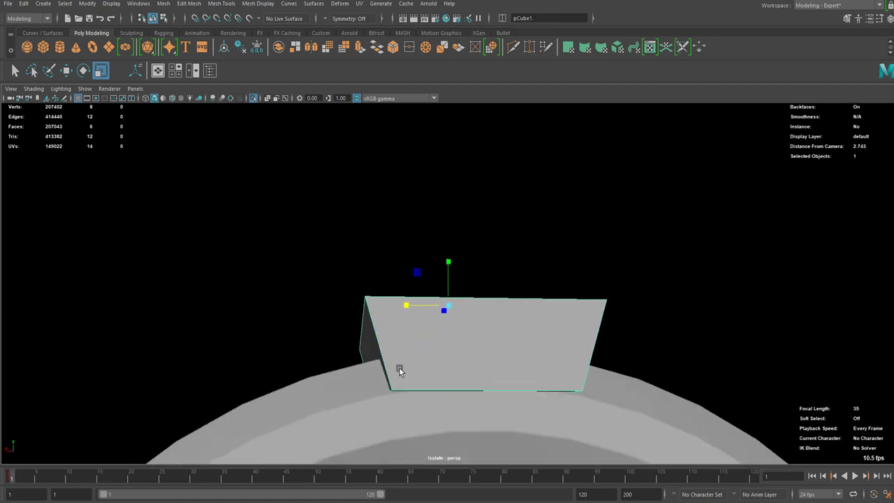
pyautogui.scroll(-5, 387, 355)
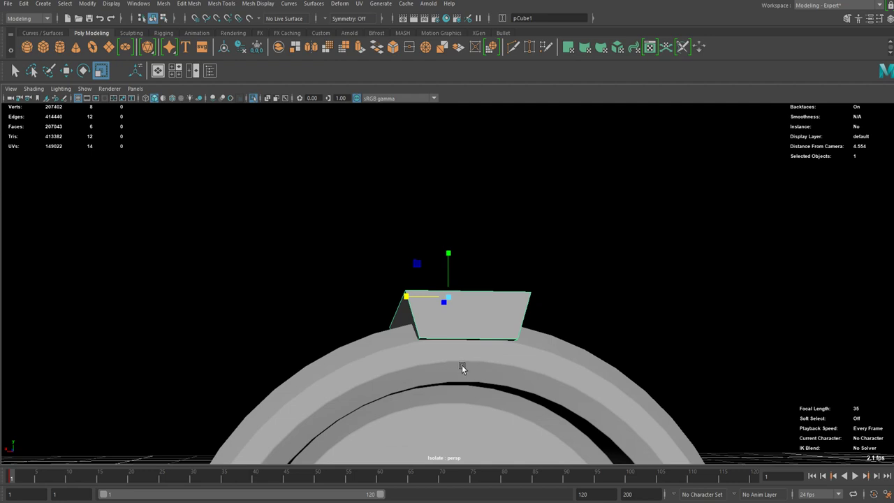
pyautogui.keyDown('alt'); pyautogui.moveTo(454, 317); pyautogui.dragTo(453, 299); pyautogui.keyUp('alt')
pyautogui.moveTo(422, 281); pyautogui.dragTo(392, 285, button='right')
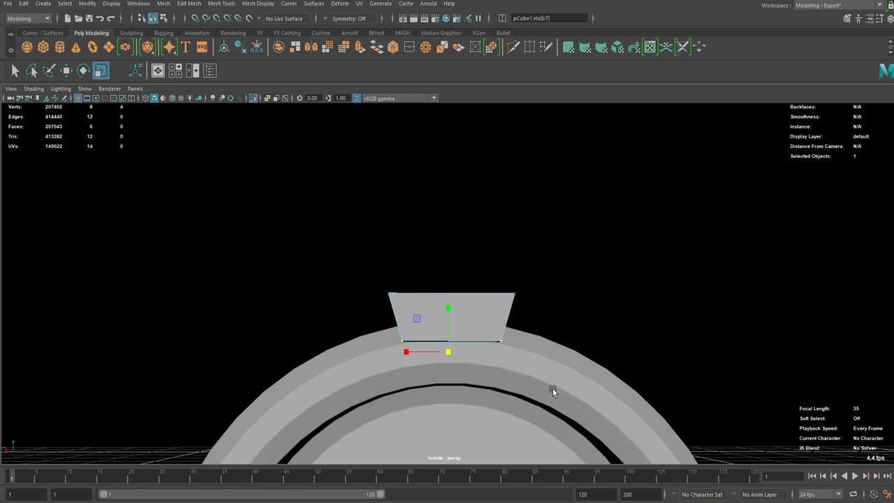
pyautogui.hotkey('ctrl', 'z')
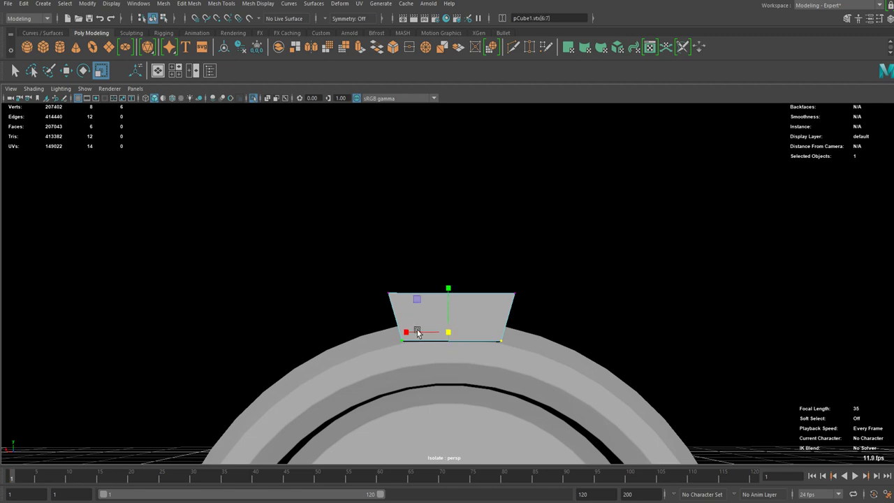
pyautogui.press('q')
pyautogui.click(534, 209)
pyautogui.scroll(-3, 534, 302)
pyautogui.keyDown('alt'); pyautogui.moveTo(461, 290); pyautogui.dragTo(483, 316); pyautogui.keyUp('alt')
pyautogui.scroll(3, 490, 328)
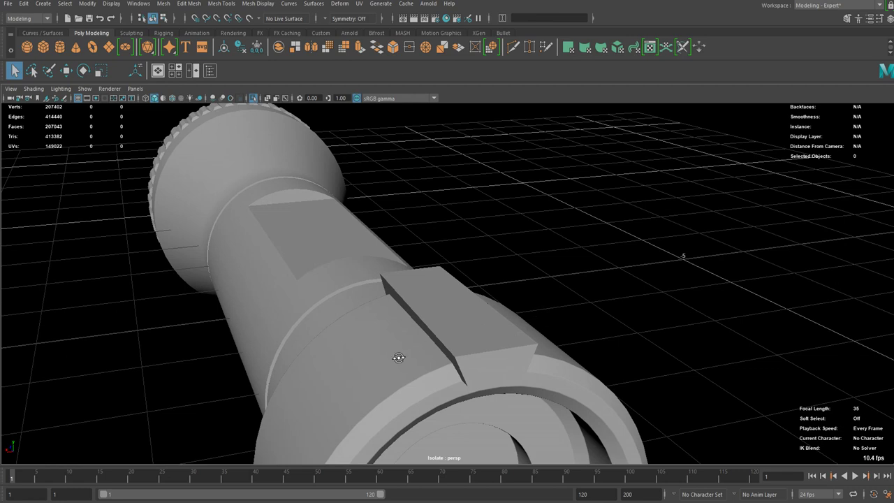
pyautogui.keyDown('alt'); pyautogui.moveTo(591, 307); pyautogui.dragTo(536, 304); pyautogui.keyUp('alt')
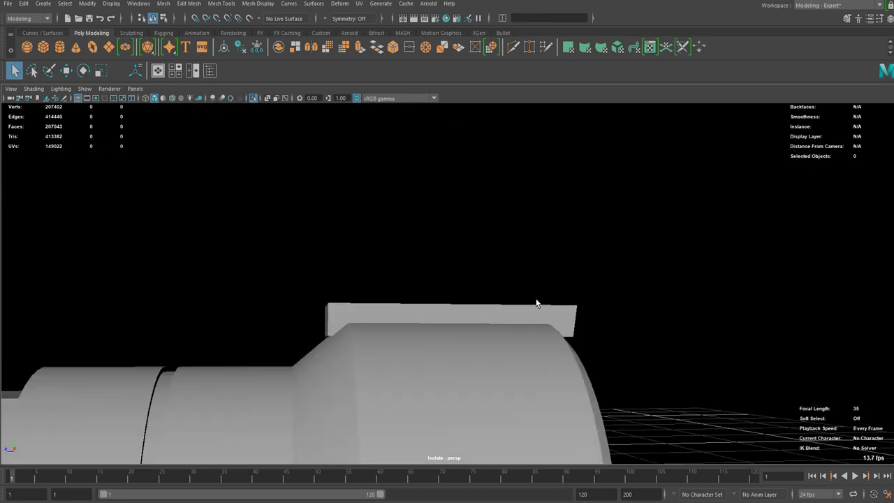
# - Select the tapered bar and adjust its size and position on the tail cap
pyautogui.click(501, 315)
pyautogui.press('w')
pyautogui.press('r')
pyautogui.click(415, 296)
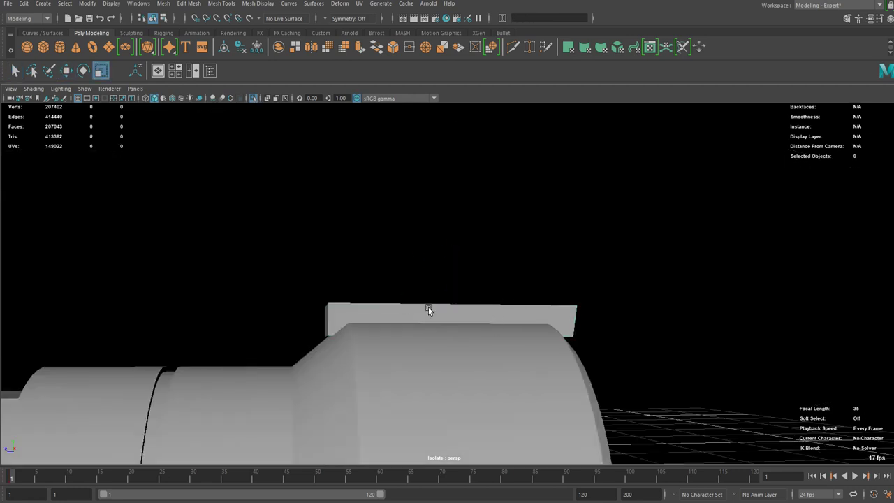
pyautogui.click(428, 309)
pyautogui.press('w')
pyautogui.keyDown('alt'); pyautogui.moveTo(452, 326); pyautogui.dragTo(386, 362); pyautogui.keyUp('alt')
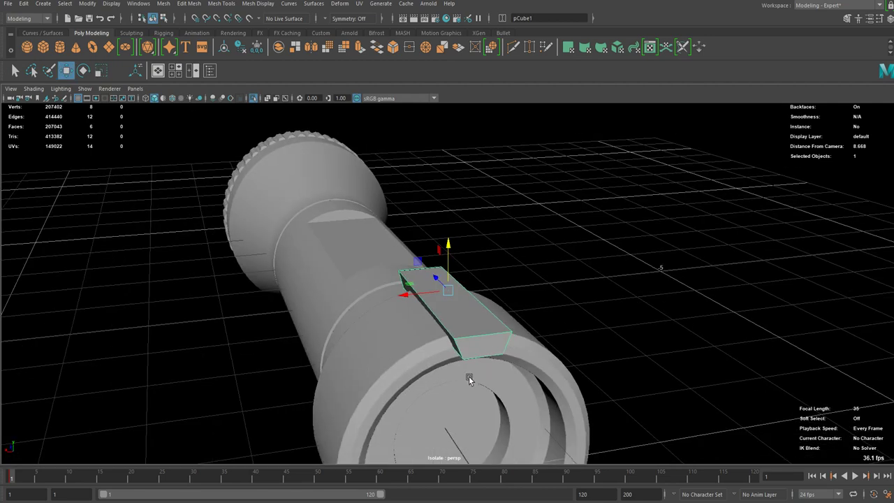
# - Move the bar's pivot to the flashlight's central axis with grid snapping
pyautogui.keyDown('alt'); pyautogui.moveTo(386, 329); pyautogui.dragTo(452, 347); pyautogui.keyUp('alt')
pyautogui.scroll(1, 453, 347)
pyautogui.press('d')
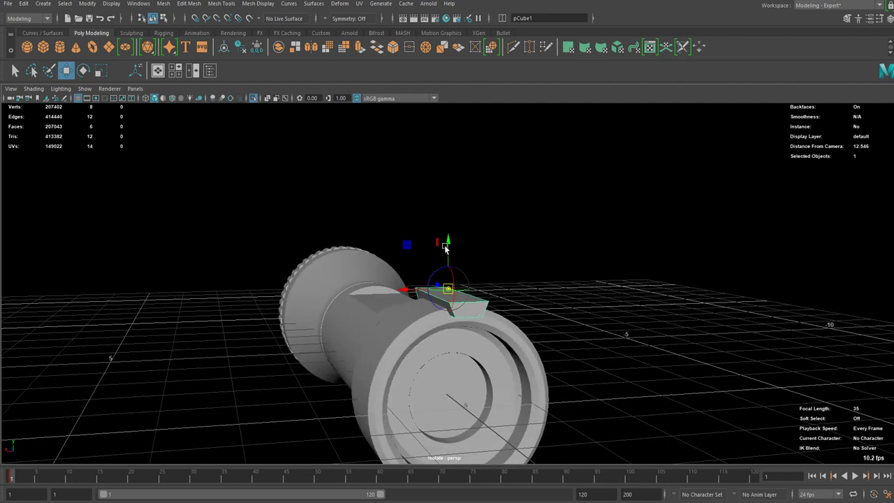
pyautogui.press('x')
pyautogui.moveTo(446, 409); pyautogui.dragTo(460, 396)
pyautogui.scroll(3, 487, 391)
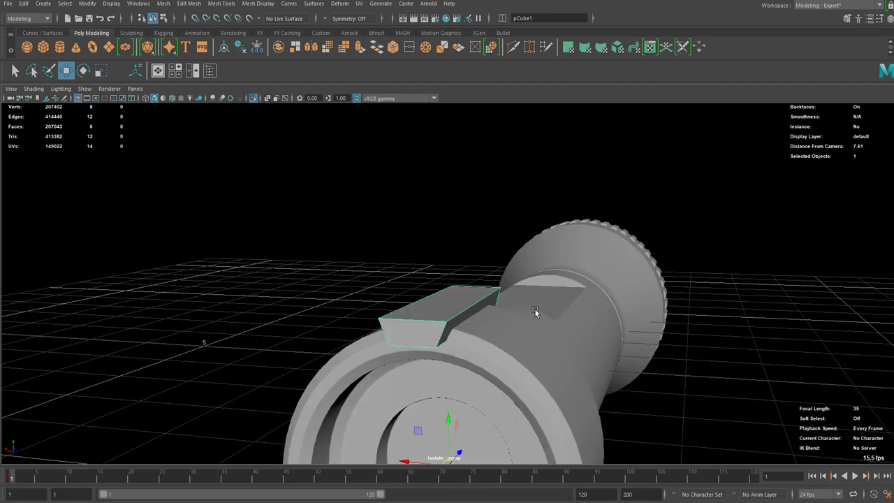
# - Duplicate the bar and rotate the copy about 45 degrees around the tail cap
pyautogui.keyDown('alt'); pyautogui.moveTo(535, 311); pyautogui.dragTo(555, 259); pyautogui.keyUp('alt')
pyautogui.hotkey('ctrl', 'd')
pyautogui.press('e')
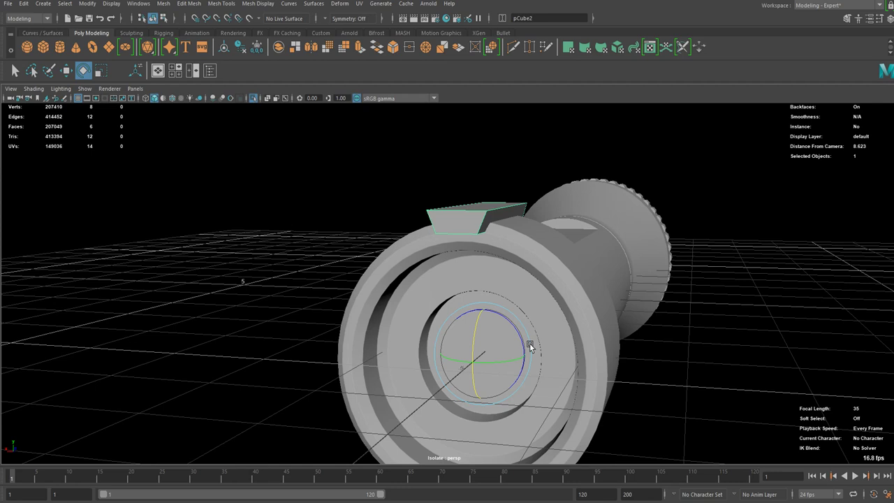
pyautogui.keyDown('alt'); pyautogui.moveTo(529, 342); pyautogui.dragTo(577, 311); pyautogui.keyUp('alt')
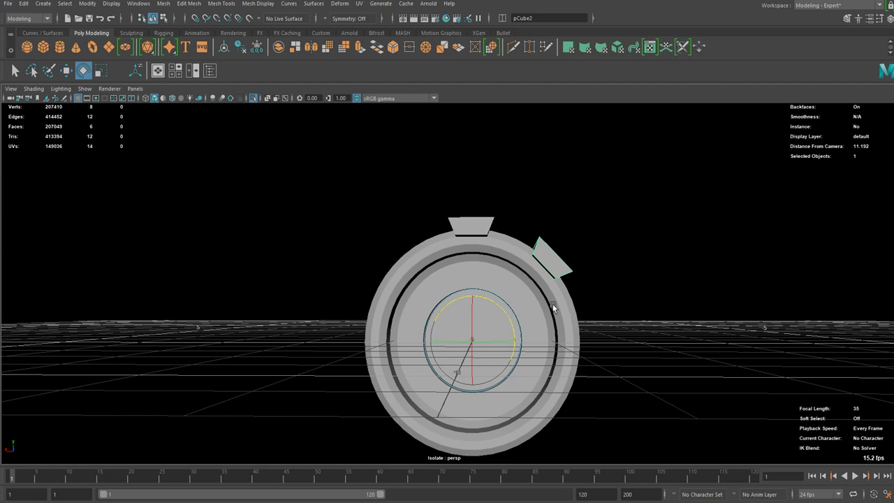
# - Repeat the rotated duplication six times to ring the tail cap with evenly spaced bars, and select the original top bar
pyautogui.hotkey('shift', 'd')
pyautogui.hotkey('shift', 'd')
pyautogui.hotkey('shift', 'd')
pyautogui.hotkey('shift', 'd')
pyautogui.hotkey('shift', 'd')
pyautogui.hotkey('shift', 'd')
pyautogui.keyDown('alt'); pyautogui.moveTo(579, 319); pyautogui.dragTo(461, 243); pyautogui.keyUp('alt')
pyautogui.click(463, 242)
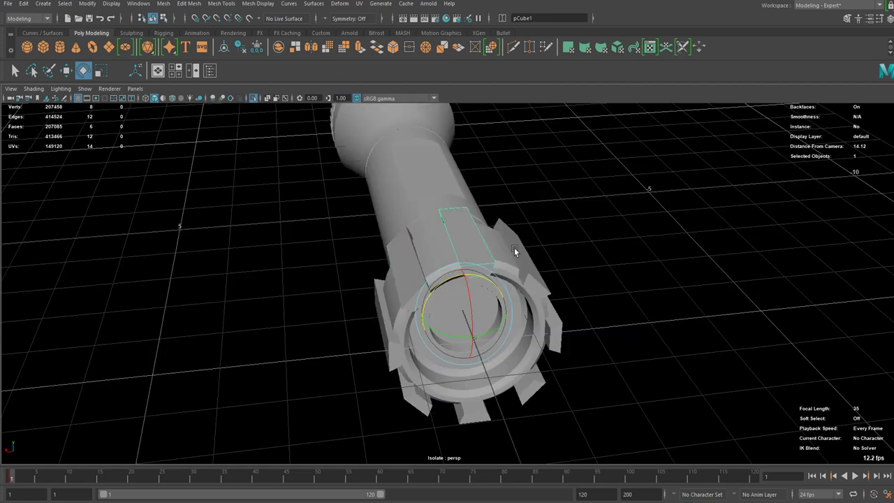
# - Combine the eight tapered bars around the tail cap into a single mesh and delete its history
pyautogui.keyDown('shift'); pyautogui.click(518, 253); pyautogui.keyUp('shift')
pyautogui.keyDown('shift'); pyautogui.click(556, 335); pyautogui.keyUp('shift')
pyautogui.keyDown('shift'); pyautogui.click(529, 390); pyautogui.keyUp('shift')
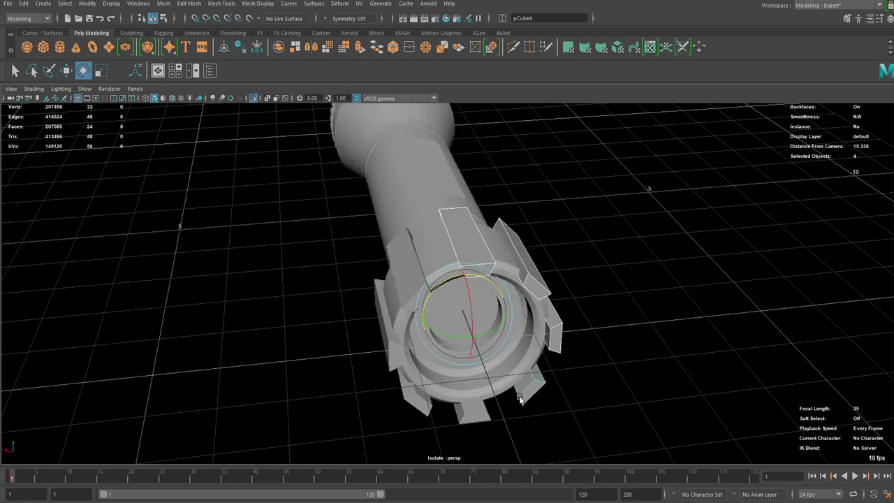
pyautogui.keyDown('shift'); pyautogui.click(468, 411); pyautogui.keyUp('shift')
pyautogui.keyDown('shift'); pyautogui.click(404, 396); pyautogui.keyUp('shift')
pyautogui.keyDown('shift'); pyautogui.click(394, 341); pyautogui.keyUp('shift')
pyautogui.keyDown('shift'); pyautogui.click(402, 286); pyautogui.keyUp('shift')
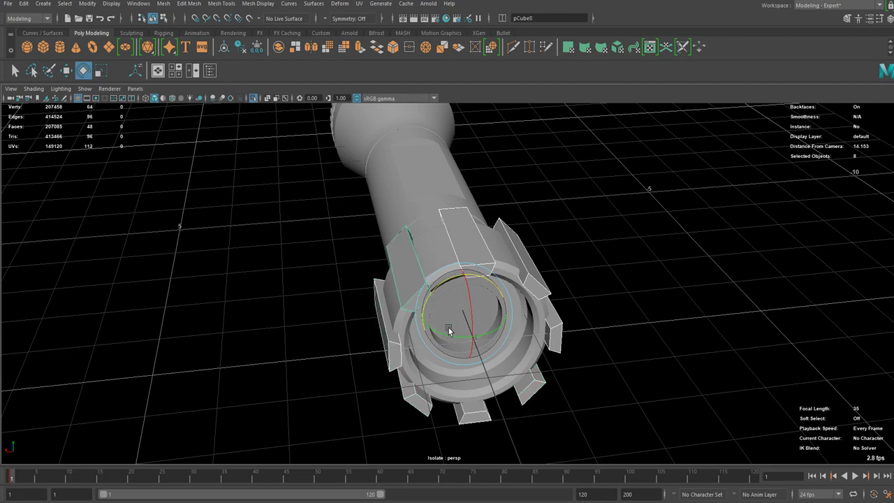
pyautogui.keyDown('alt'); pyautogui.moveTo(451, 323); pyautogui.dragTo(405, 204); pyautogui.keyUp('alt')
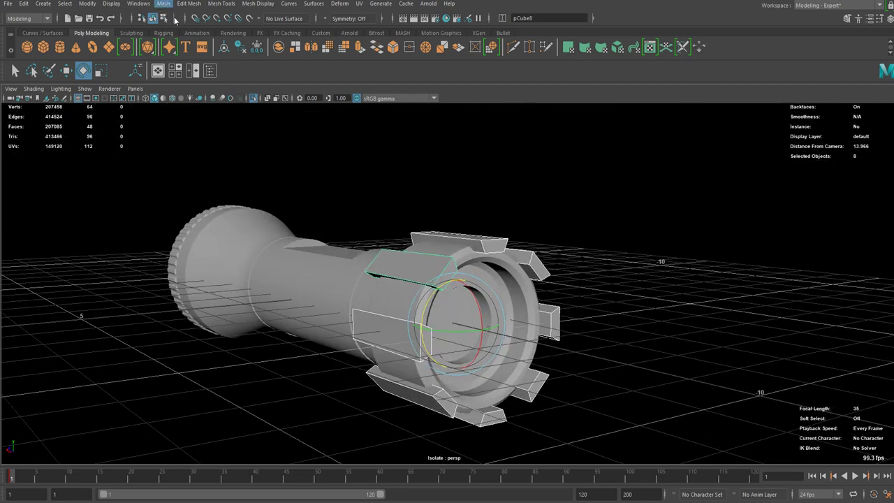
pyautogui.click(179, 35)
pyautogui.click(241, 47)
pyautogui.keyDown('alt'); pyautogui.moveTo(503, 242); pyautogui.dragTo(551, 255, button='right'); pyautogui.keyUp('alt')
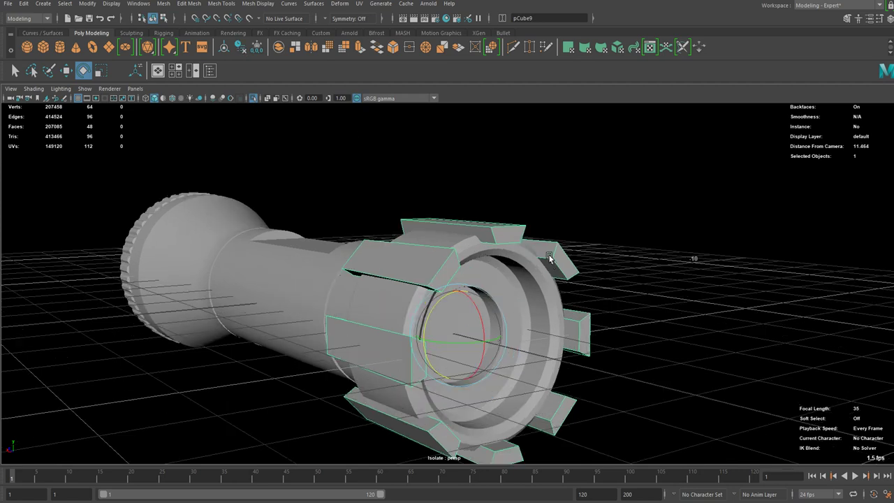
# - Subtract the combined bars from the flashlight body with a Boolean difference and delete the result's history
pyautogui.keyDown('alt'); pyautogui.moveTo(550, 255); pyautogui.dragTo(384, 257); pyautogui.keyUp('alt')
pyautogui.press('q')
pyautogui.keyDown('shift'); pyautogui.click(391, 255); pyautogui.keyUp('shift')
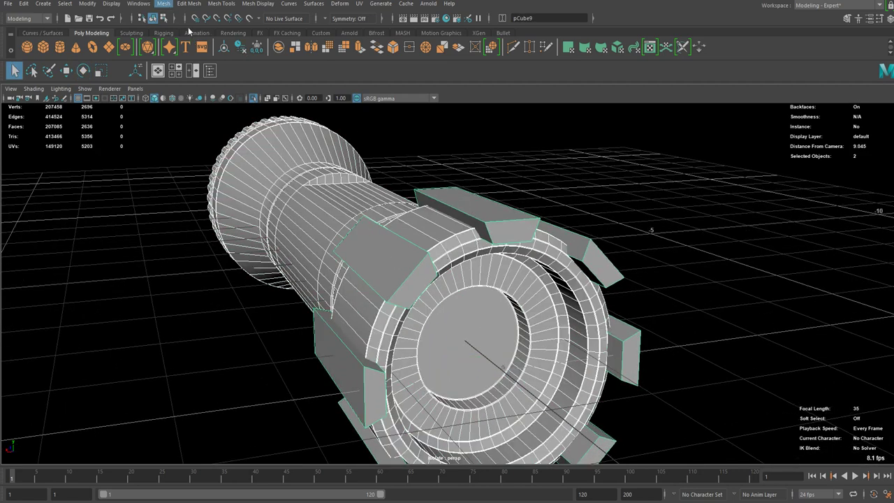
pyautogui.click(304, 47)
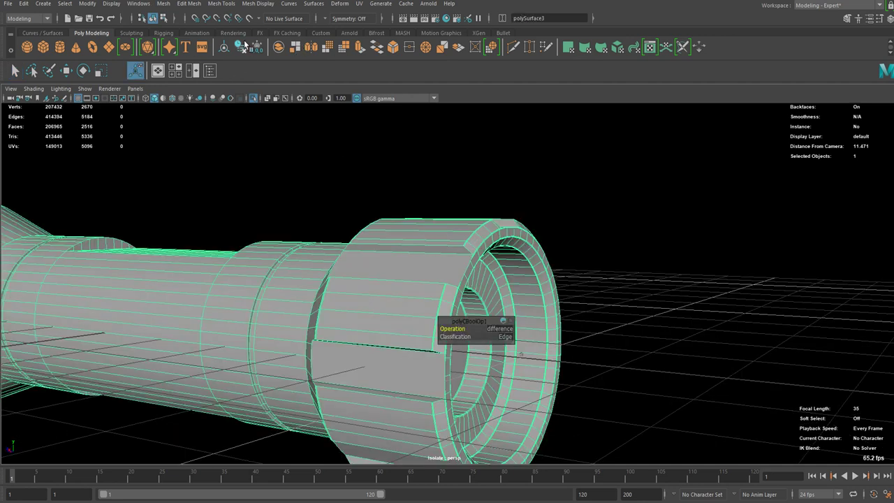
pyautogui.click(243, 44)
pyautogui.click(699, 189)
# - Examine the cut tail cap and the flashlight body from several angles
pyautogui.scroll(-4, 462, 230)
pyautogui.keyDown('alt'); pyautogui.moveTo(508, 278); pyautogui.dragTo(338, 271); pyautogui.keyUp('alt')
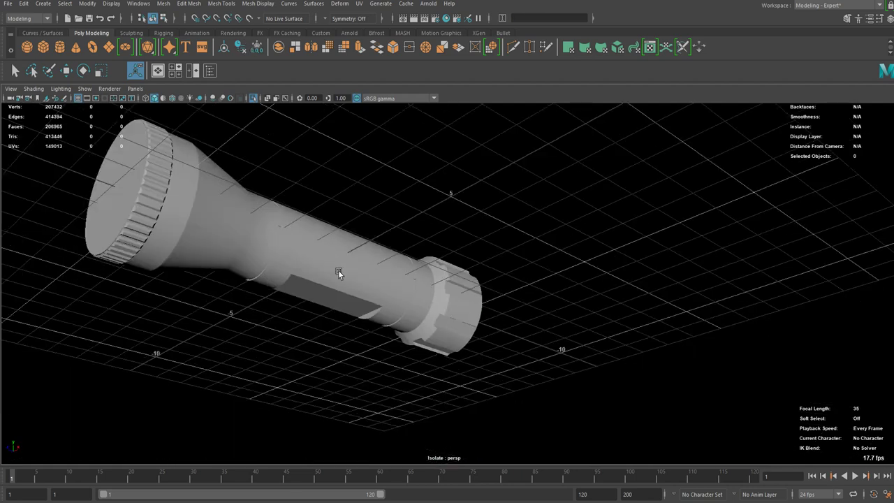
pyautogui.keyDown('alt'); pyautogui.moveTo(338, 272); pyautogui.dragTo(415, 267, button='middle'); pyautogui.keyUp('alt')
pyautogui.keyDown('alt'); pyautogui.moveTo(415, 267); pyautogui.dragTo(343, 299); pyautogui.keyUp('alt')
pyautogui.keyDown('alt'); pyautogui.moveTo(342, 299); pyautogui.dragTo(488, 259, button='middle'); pyautogui.keyUp('alt')
pyautogui.scroll(4, 327, 258)
pyautogui.keyDown('alt'); pyautogui.moveTo(329, 258); pyautogui.dragTo(434, 251, button='middle'); pyautogui.keyUp('alt')
pyautogui.keyDown('alt'); pyautogui.moveTo(387, 251); pyautogui.dragTo(443, 240); pyautogui.keyUp('alt')
pyautogui.scroll(1, 386, 241)
# - Delete the large round face closing the front of the head and turn off isolation to show the whole model
pyautogui.click(388, 261)
pyautogui.keyDown('alt'); pyautogui.moveTo(388, 261); pyautogui.dragTo(318, 248); pyautogui.keyUp('alt')
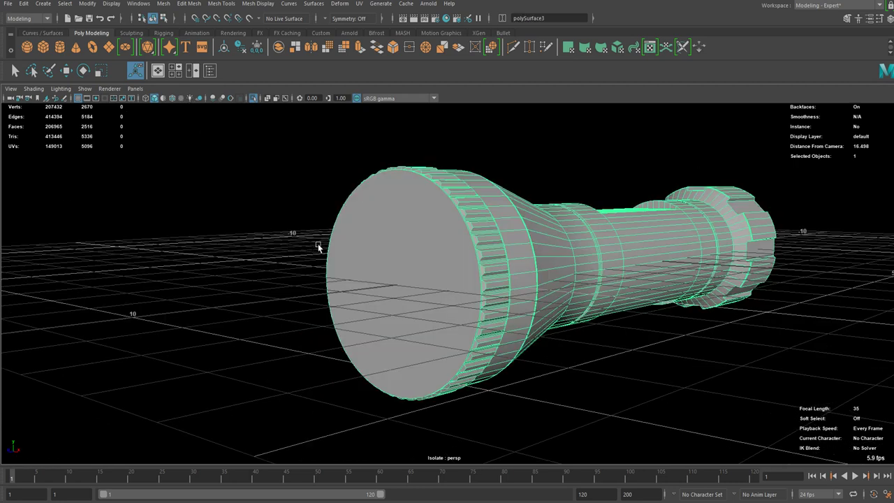
pyautogui.press('F11')
pyautogui.click(393, 242)
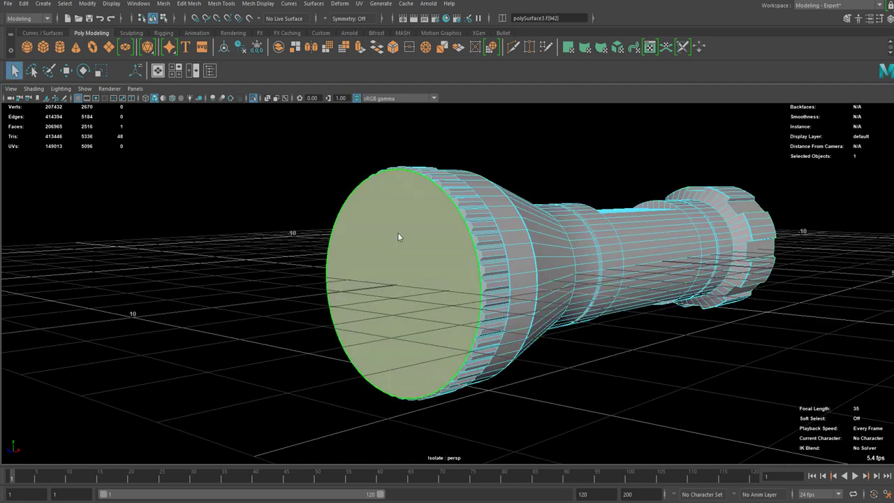
pyautogui.press('Delete')
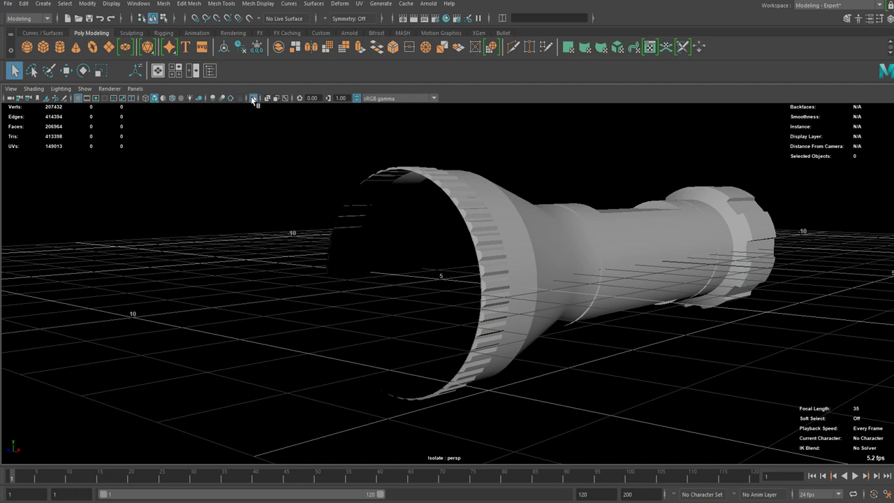
pyautogui.click(254, 99)
pyautogui.keyDown('alt'); pyautogui.moveTo(324, 160); pyautogui.dragTo(364, 215); pyautogui.keyUp('alt')
# - Try hiding the two overlapping flashlight body meshes
pyautogui.click(363, 215)
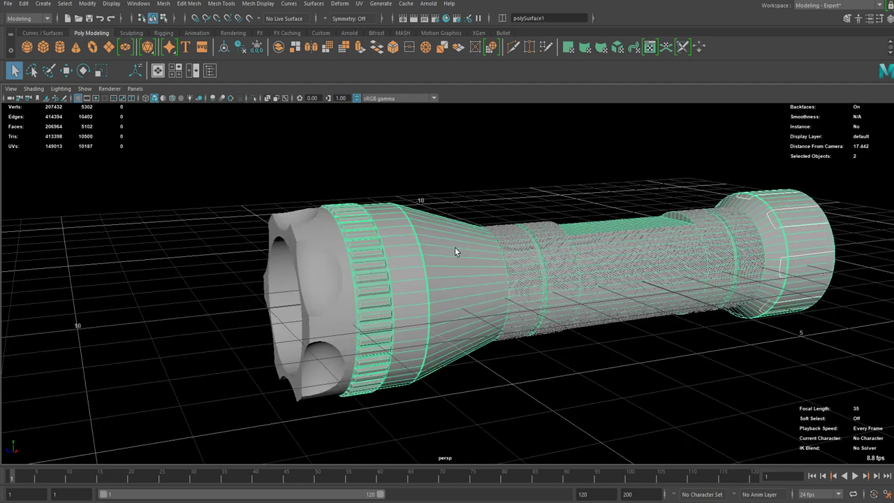
pyautogui.hotkey('ctrl', 'h')
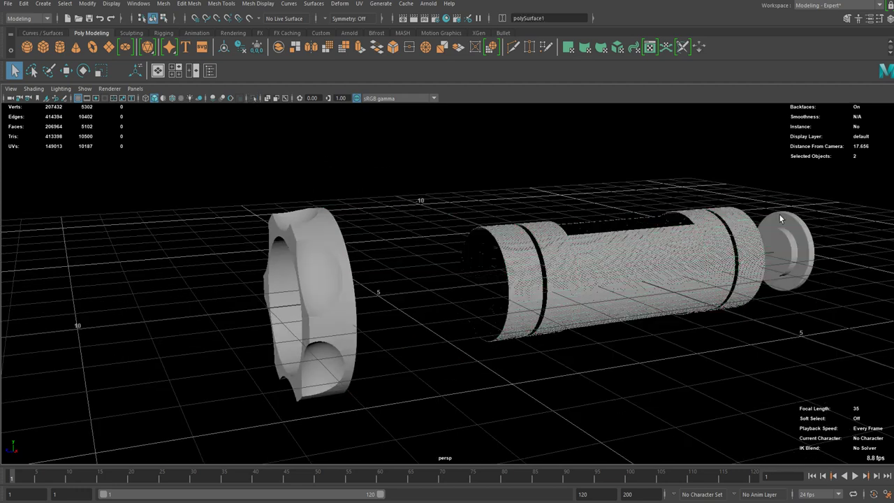
pyautogui.hotkey('ctrl', 'z')
pyautogui.hotkey('ctrl', 'z')
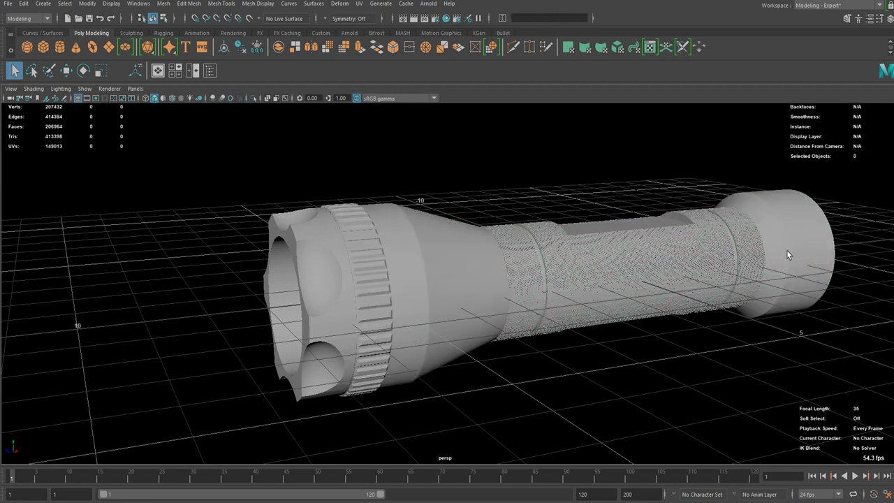
# - Delete the duplicate flashlight body with the uncut tail cap that overlaps the grooved one
pyautogui.click(789, 213)
pyautogui.press('Delete')
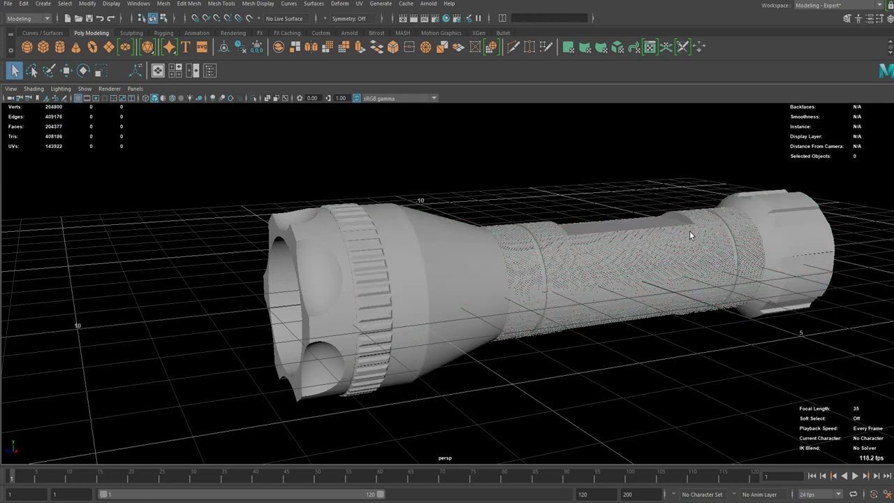
pyautogui.keyDown('alt'); pyautogui.moveTo(690, 231); pyautogui.dragTo(617, 210); pyautogui.keyUp('alt')
# - Lengthen the ribbed ring on the head by moving its rear edge vertices toward the grip in the top view
pyautogui.keyDown('alt'); pyautogui.moveTo(434, 191); pyautogui.dragTo(494, 263); pyautogui.keyUp('alt')
pyautogui.click(494, 264)
pyautogui.press('space')
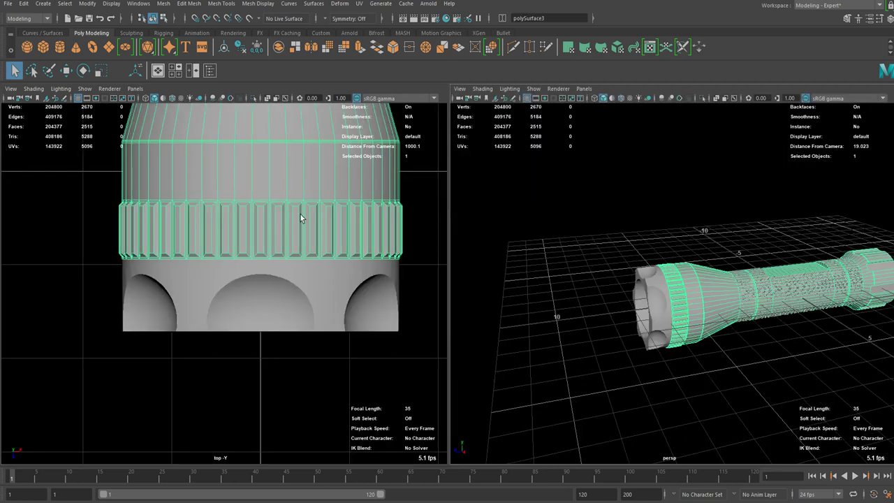
pyautogui.keyDown('alt'); pyautogui.moveTo(195, 252); pyautogui.dragTo(183, 294, button='middle'); pyautogui.keyUp('alt')
pyautogui.moveTo(182, 294); pyautogui.dragTo(115, 279, button='right')
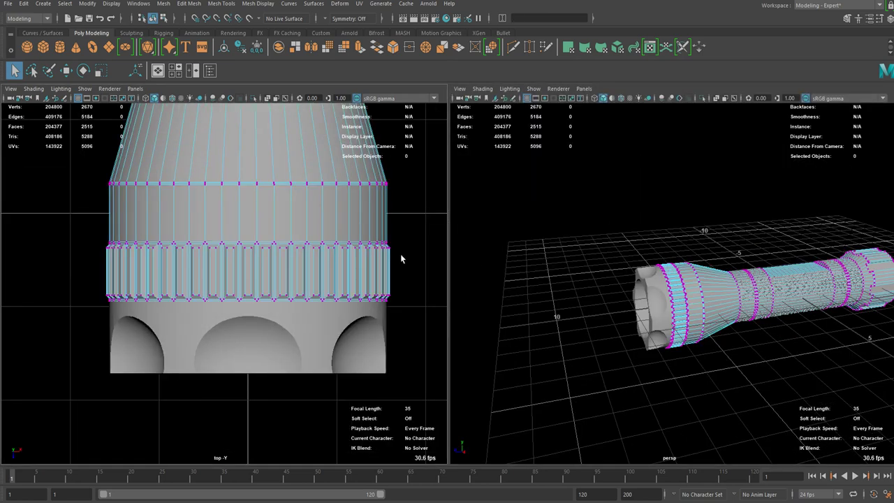
pyautogui.moveTo(400, 255); pyautogui.dragTo(411, 254)
pyautogui.press('w')
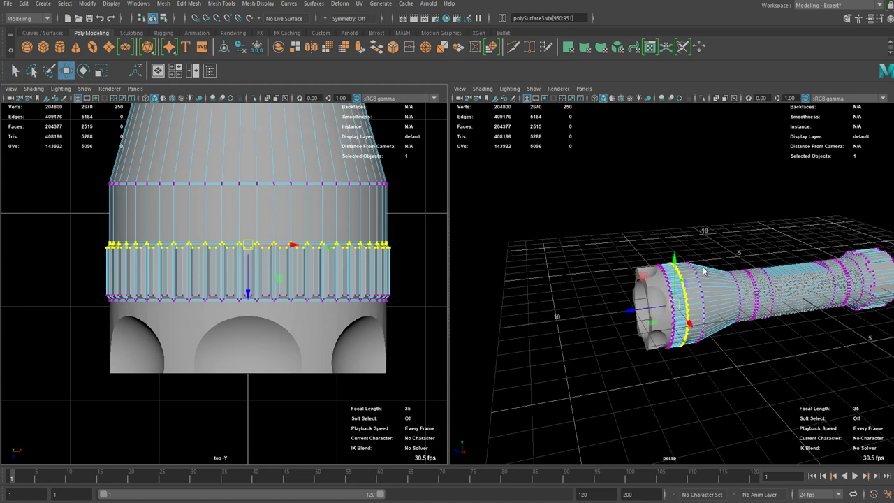
pyautogui.click(615, 303)
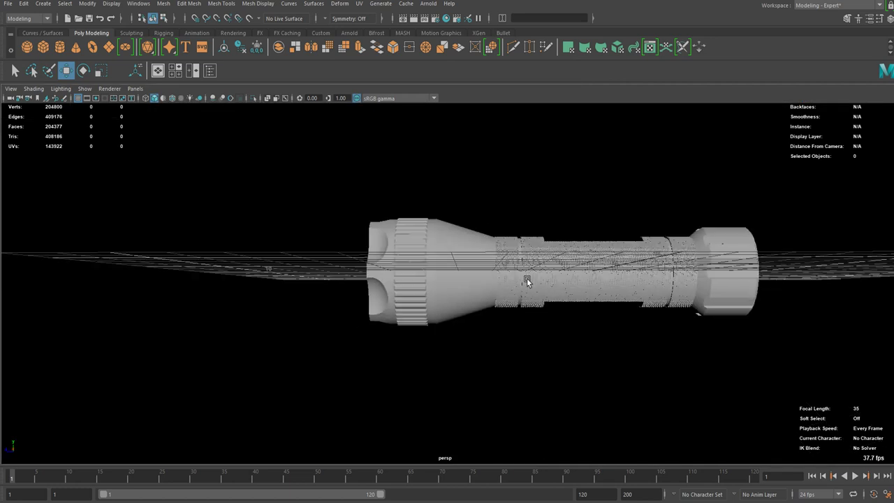
# - Shorten the ribbed ring slightly by moving its rear edge vertices back toward the lens end in the top view
pyautogui.keyDown('alt'); pyautogui.moveTo(527, 278); pyautogui.dragTo(449, 291, button='middle'); pyautogui.keyUp('alt')
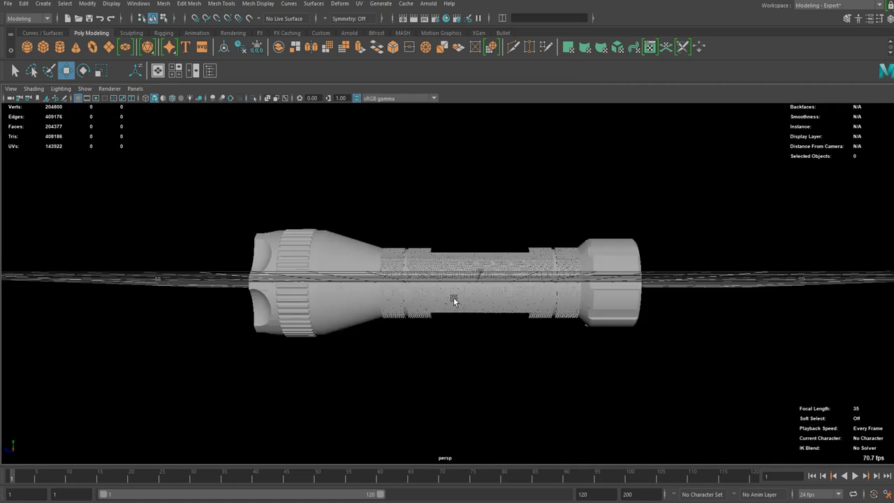
pyautogui.keyDown('alt'); pyautogui.moveTo(454, 297); pyautogui.dragTo(427, 320); pyautogui.keyUp('alt')
pyautogui.press('space')
pyautogui.scroll(-5, 290, 259)
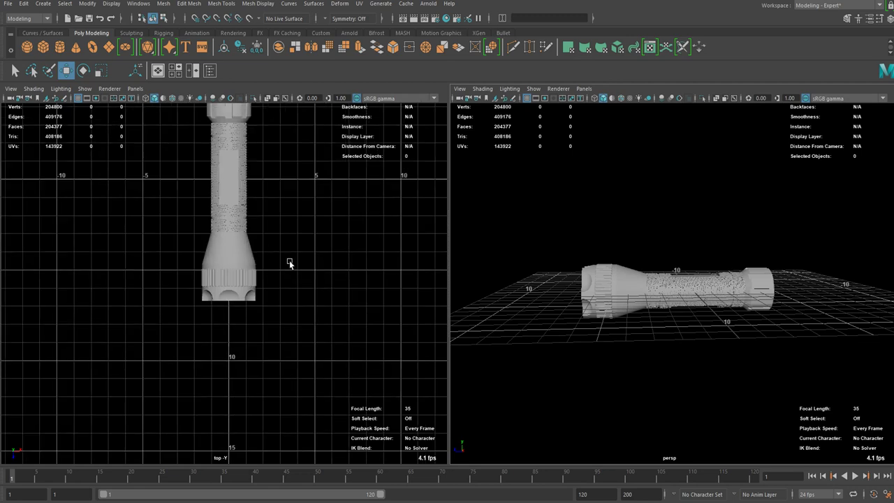
pyautogui.scroll(4, 269, 295)
pyautogui.click(297, 309)
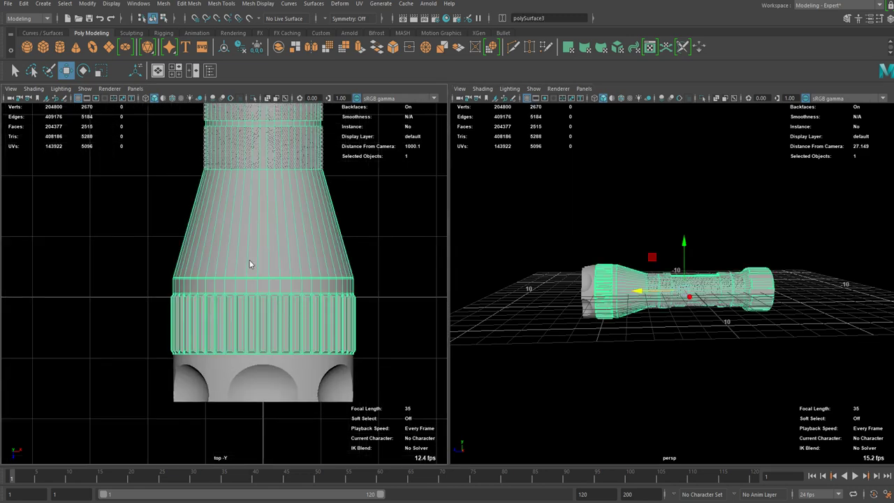
pyautogui.moveTo(250, 264); pyautogui.dragTo(203, 264, button='right')
pyautogui.moveTo(384, 287); pyautogui.dragTo(128, 304)
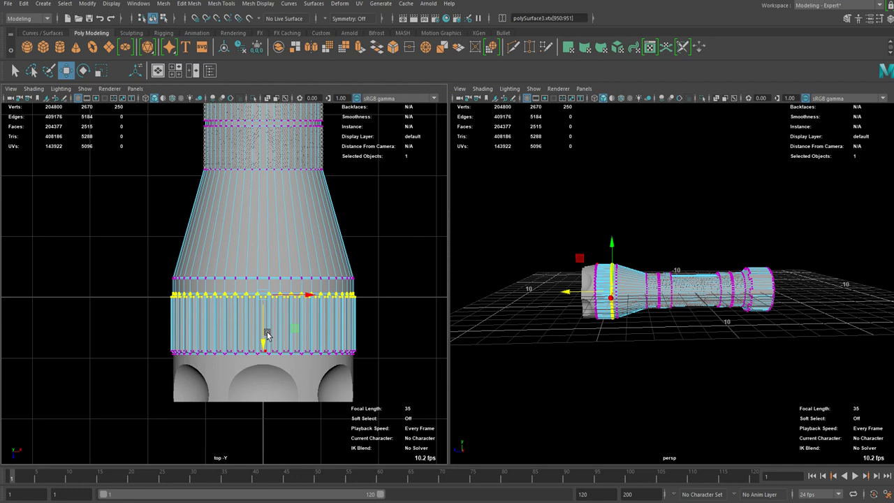
pyautogui.click(599, 212)
pyautogui.press('space')
pyautogui.scroll(3, 522, 314)
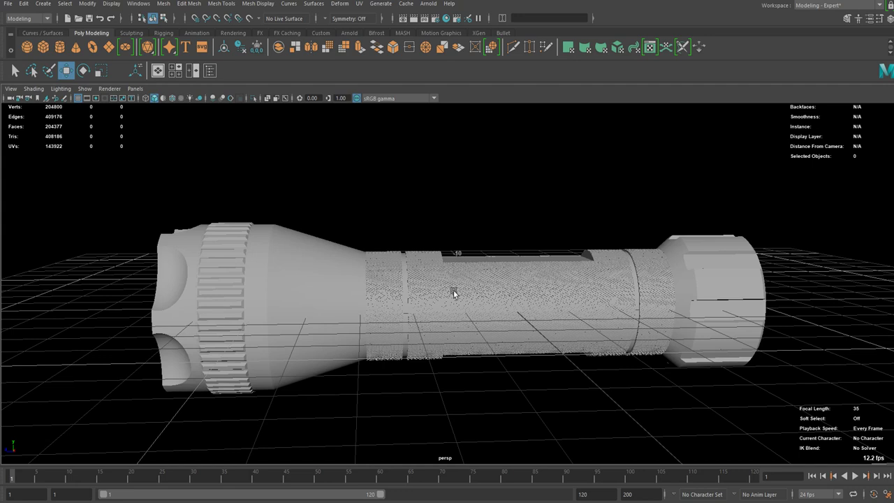
# - Examine the knurled grip, its flat rectangular recess, the head and the tail cap from several angles and distances
pyautogui.keyDown('alt'); pyautogui.moveTo(454, 294); pyautogui.dragTo(550, 282); pyautogui.keyUp('alt')
pyautogui.scroll(4, 468, 294)
pyautogui.click(551, 282)
pyautogui.click(540, 262)
pyautogui.keyDown('alt'); pyautogui.moveTo(446, 255); pyautogui.dragTo(508, 242); pyautogui.keyUp('alt')
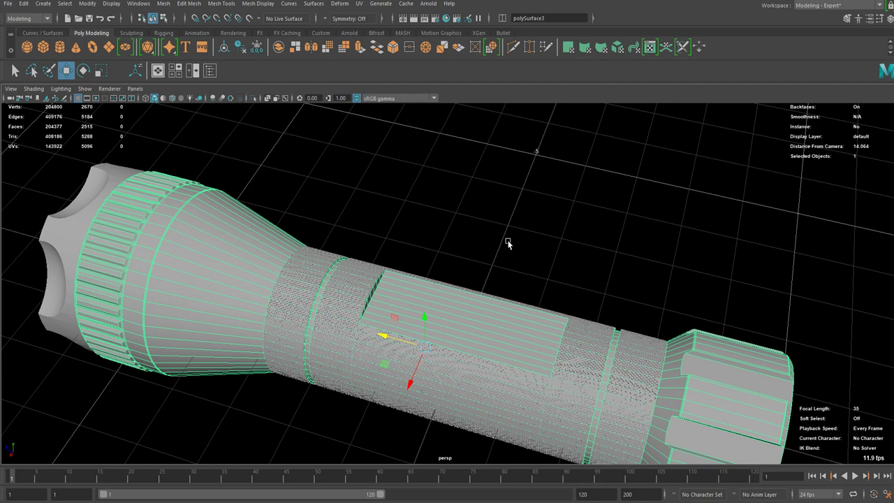
pyautogui.scroll(-5, 534, 263)
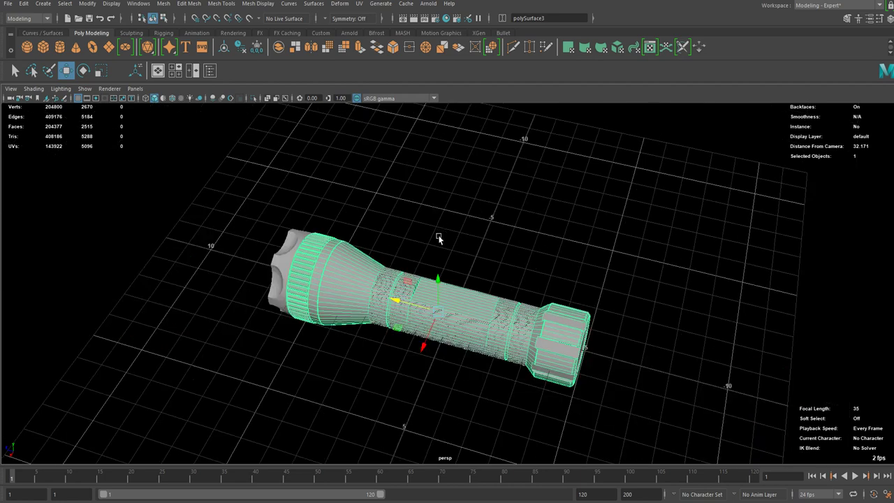
pyautogui.keyDown('alt'); pyautogui.moveTo(438, 239); pyautogui.dragTo(475, 275); pyautogui.keyUp('alt')
pyautogui.scroll(10, 387, 303)
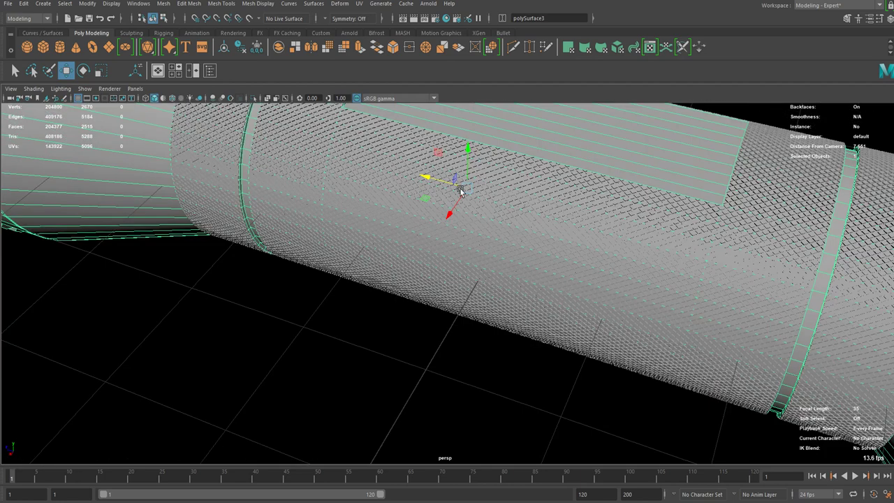
pyautogui.keyDown('alt'); pyautogui.moveTo(461, 191); pyautogui.dragTo(479, 237); pyautogui.keyUp('alt')
pyautogui.scroll(4, 477, 245)
pyautogui.keyDown('alt'); pyautogui.moveTo(442, 236); pyautogui.dragTo(370, 219, button='middle'); pyautogui.keyUp('alt')
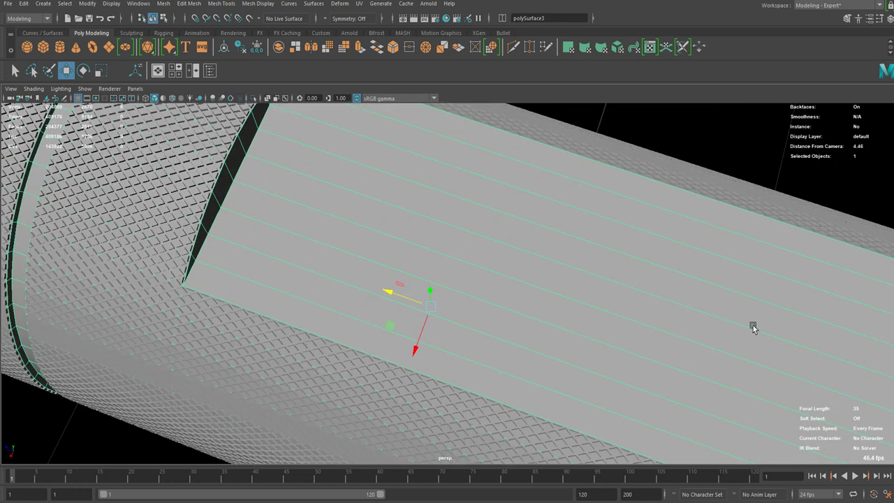
pyautogui.scroll(-3, 434, 227)
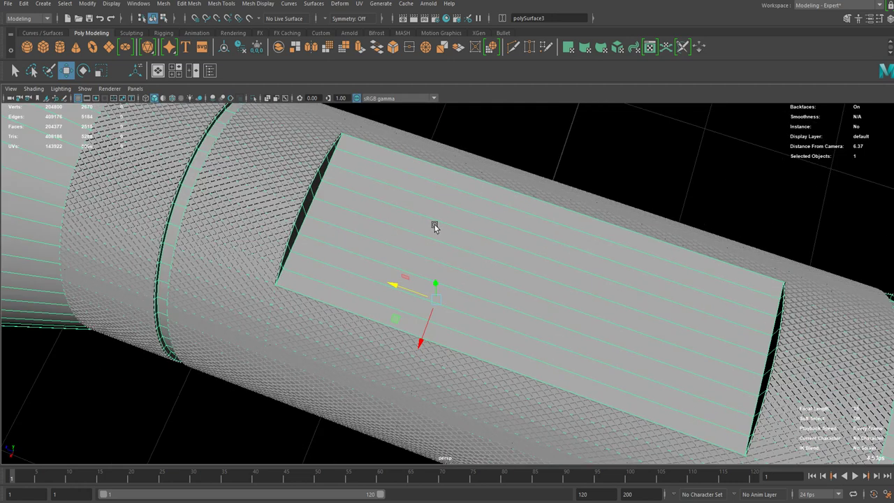
pyautogui.scroll(-4, 447, 213)
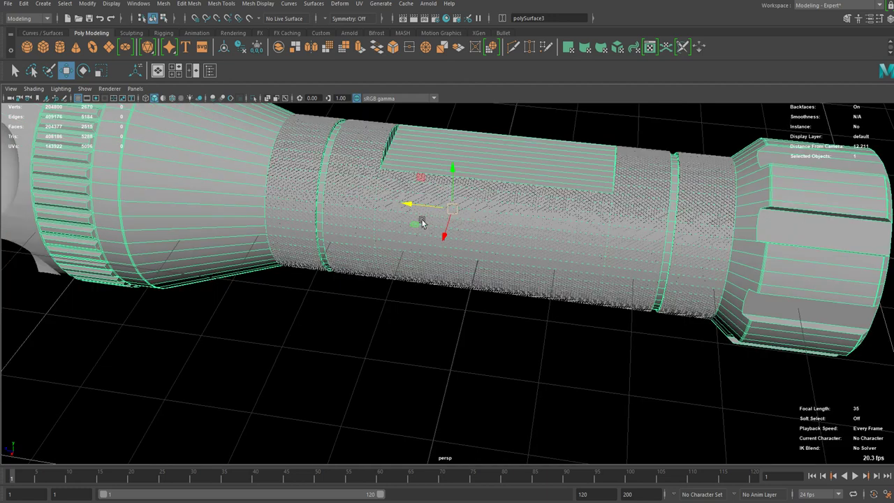
pyautogui.keyDown('alt'); pyautogui.moveTo(422, 222); pyautogui.dragTo(423, 314); pyautogui.keyUp('alt')
pyautogui.click(424, 313)
pyautogui.click(505, 383)
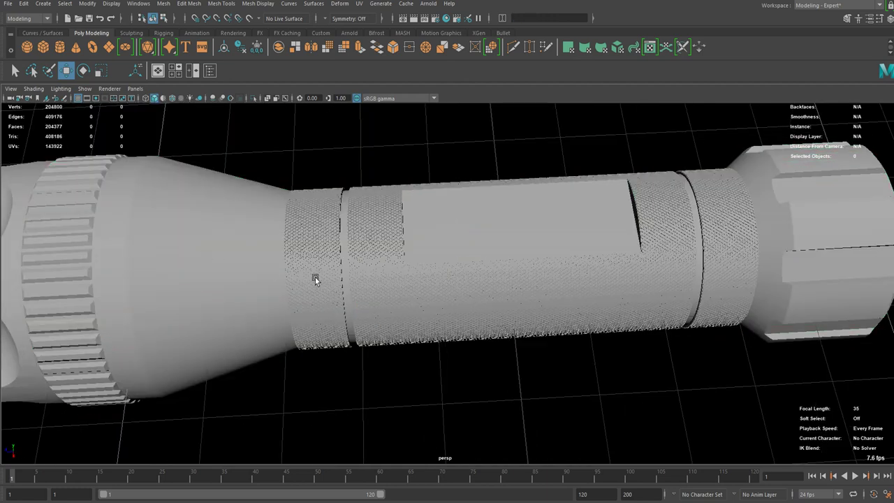
pyautogui.click(239, 253)
pyautogui.click(291, 167)
pyautogui.scroll(-2, 263, 241)
pyautogui.keyDown('alt'); pyautogui.moveTo(262, 241); pyautogui.dragTo(277, 231); pyautogui.keyUp('alt')
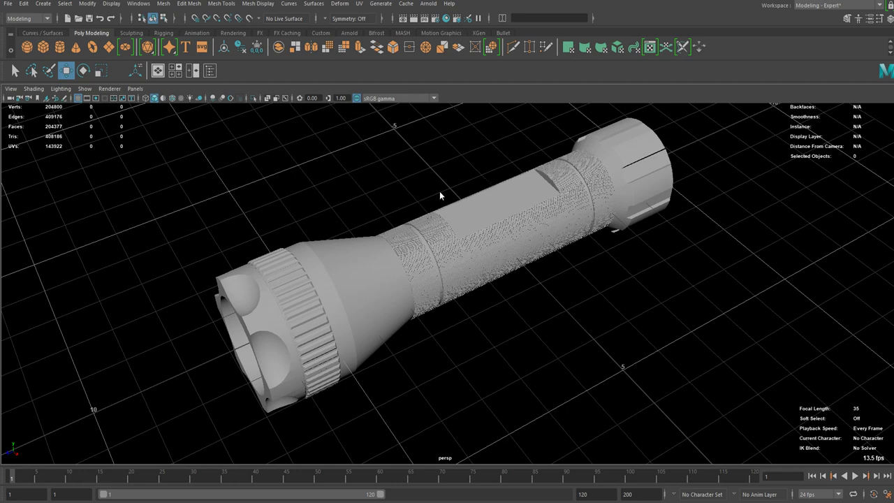
# - Start saving the scene as a new file in the Desktop folder
pyautogui.hotkey('ctrl', 'shift', 's')
pyautogui.click(99, 160)
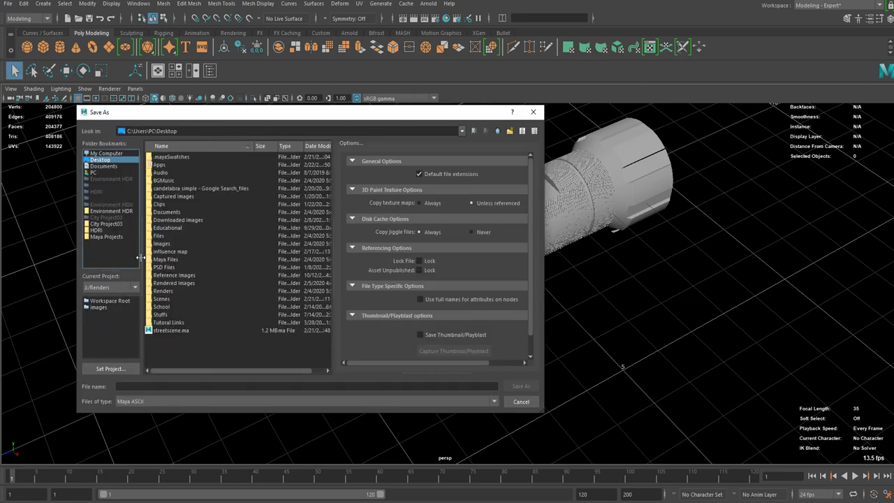
pyautogui.click(167, 384)
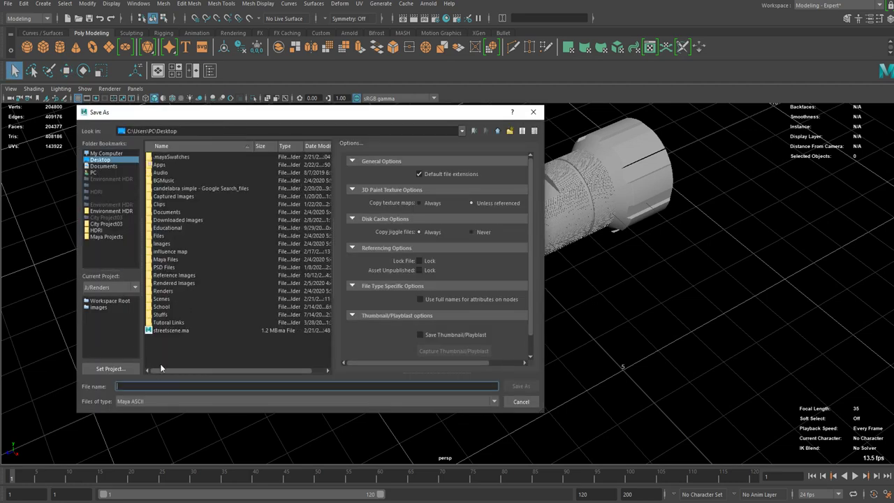
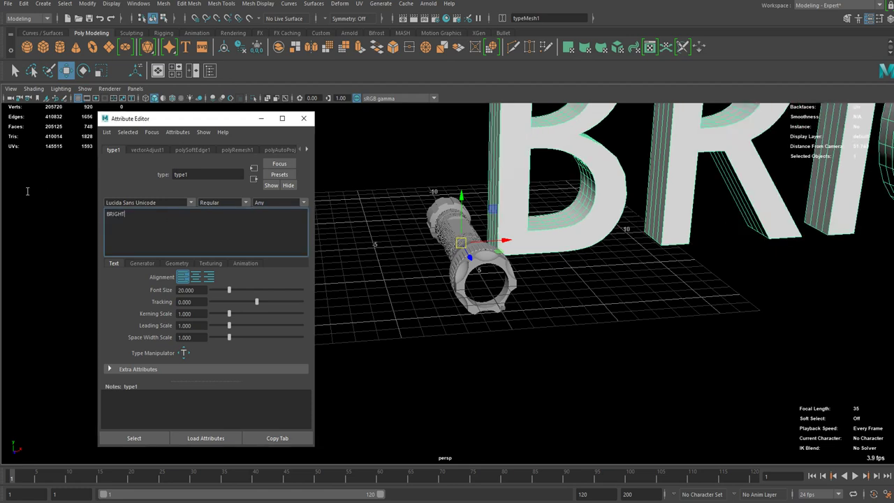
# - Set the BRIGHT text's font to Lucida Bright and center its alignment
pyautogui.moveTo(132, 214); pyautogui.dragTo(28, 192)
pyautogui.scroll(-4, 566, 229)
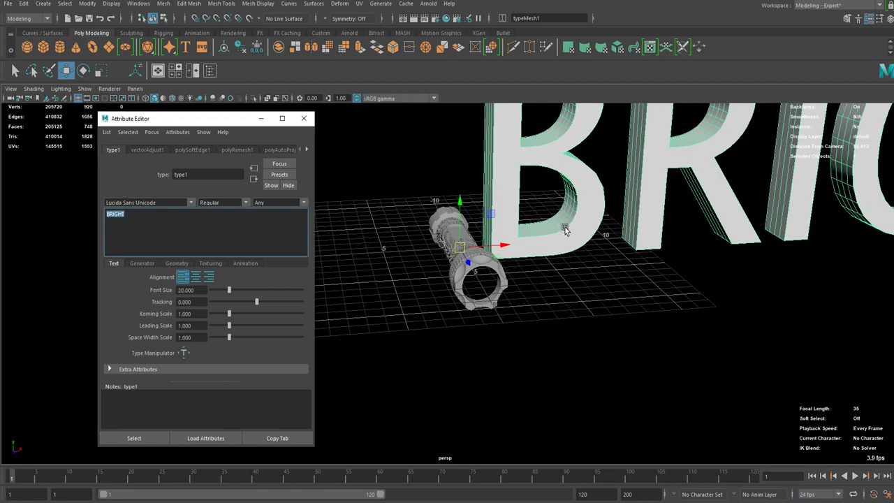
pyautogui.keyDown('alt'); pyautogui.moveTo(570, 242); pyautogui.dragTo(442, 267, button='middle'); pyautogui.keyUp('alt')
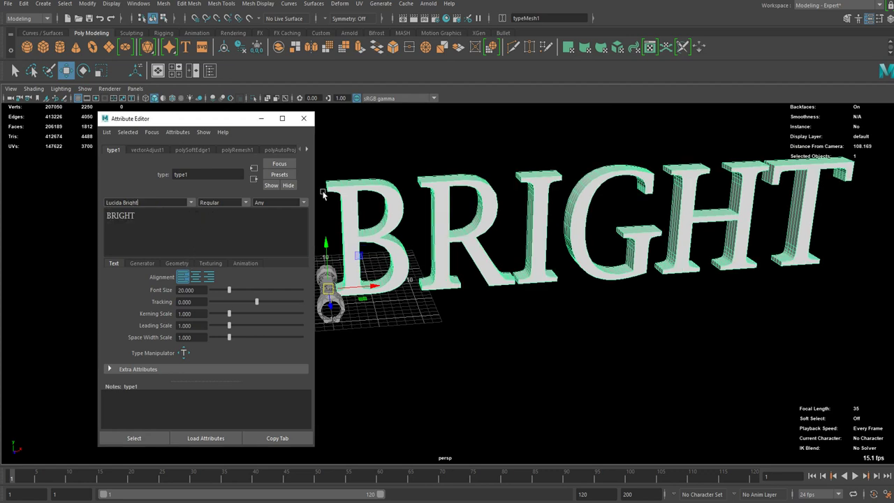
pyautogui.click(195, 277)
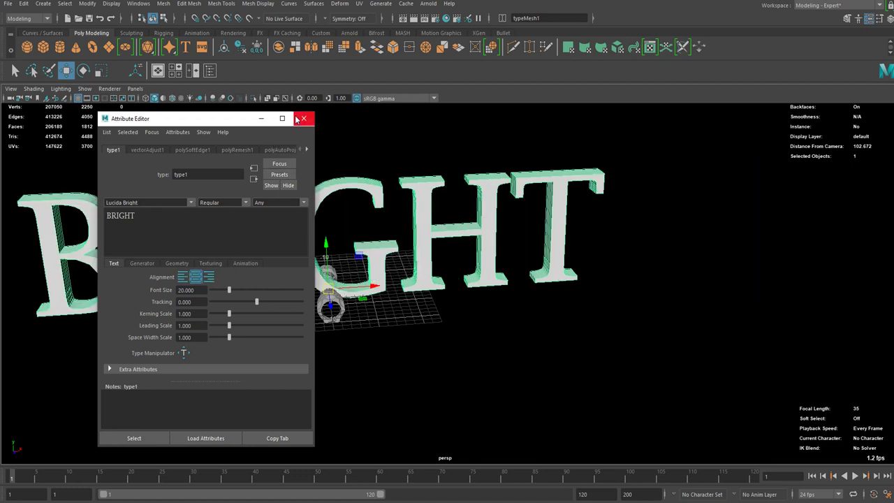
# - Set the text's extrude divisions to 1 and close its settings
pyautogui.click(211, 263)
pyautogui.click(178, 264)
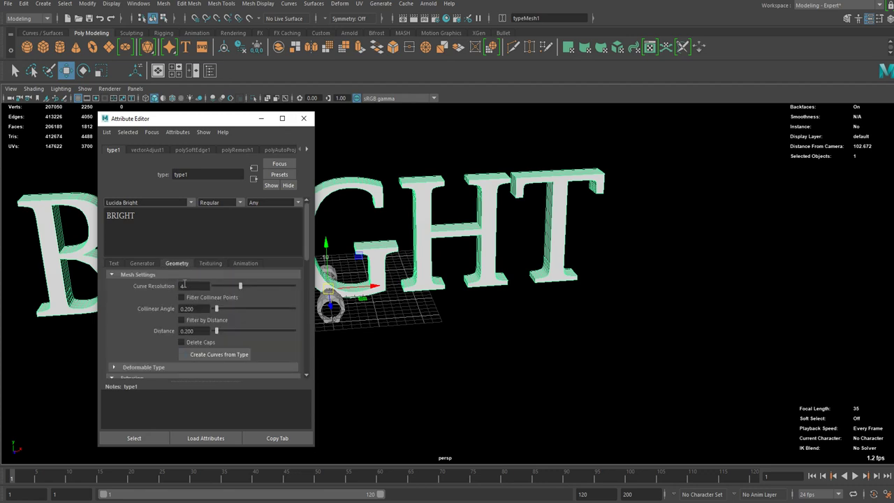
pyautogui.scroll(-10, 178, 280)
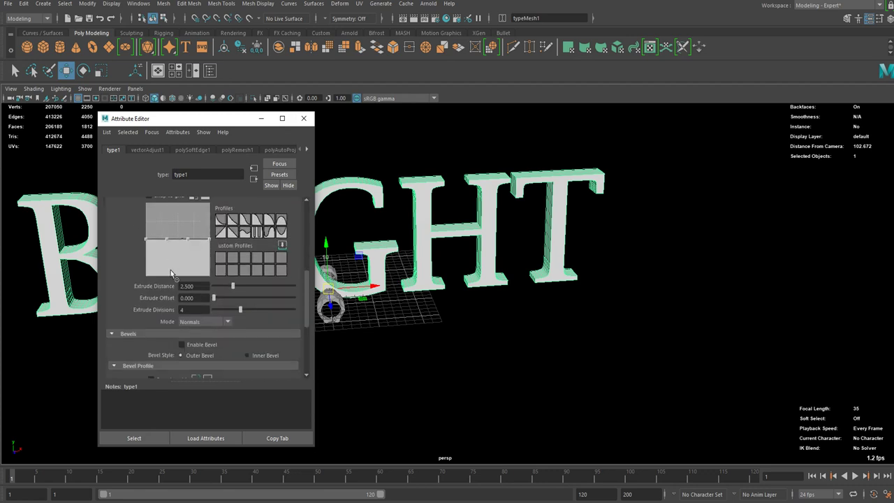
pyautogui.scroll(3, 141, 266)
pyautogui.scroll(-3, 135, 280)
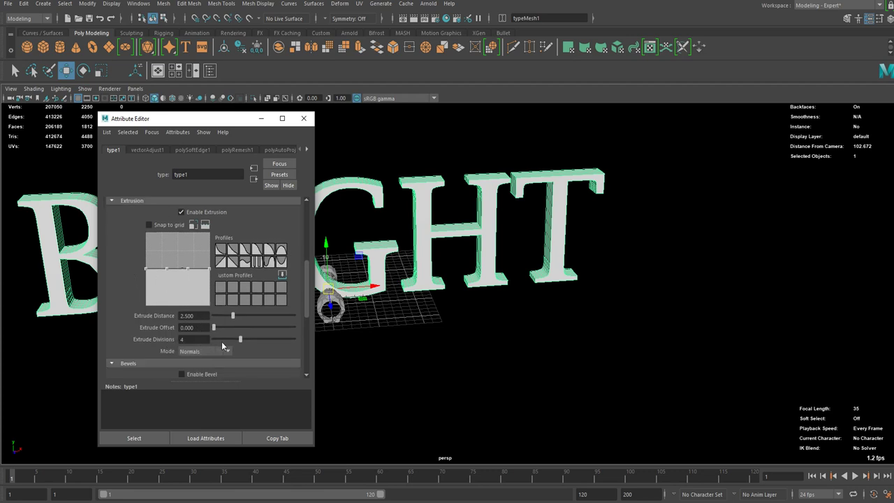
pyautogui.moveTo(208, 340); pyautogui.dragTo(176, 342)
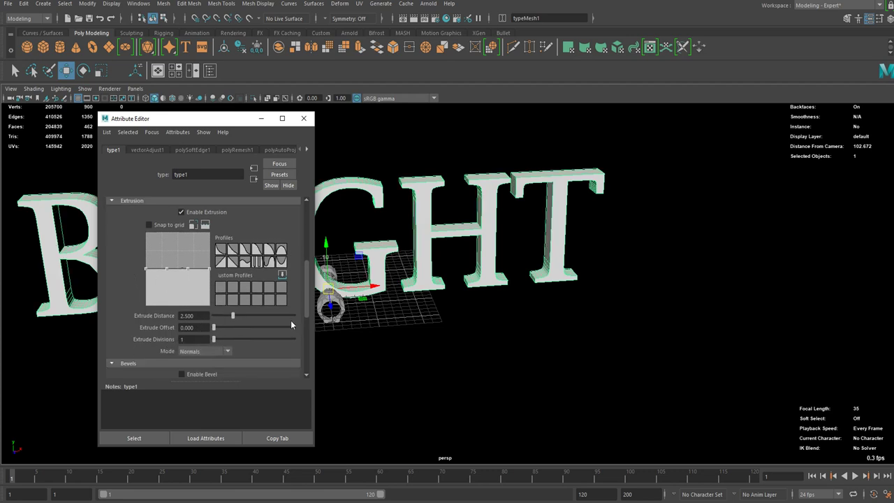
pyautogui.keyDown('alt'); pyautogui.moveTo(291, 320); pyautogui.dragTo(429, 276); pyautogui.keyUp('alt')
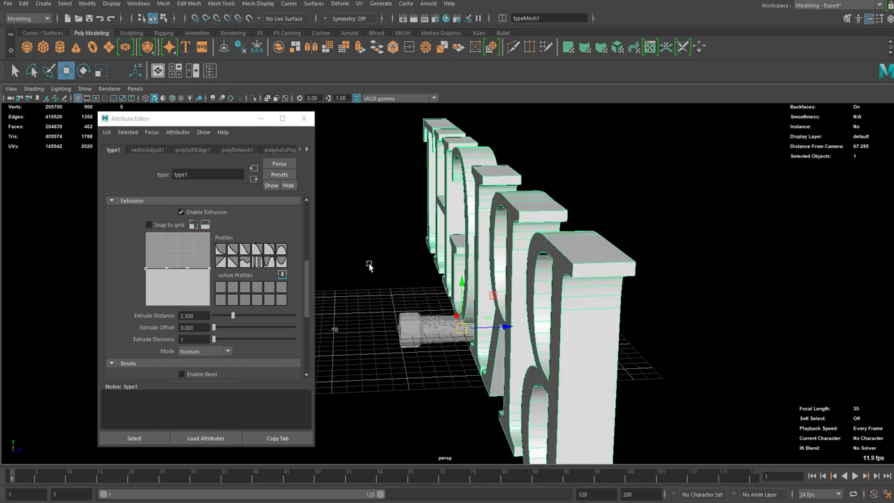
pyautogui.press('[')
pyautogui.click(304, 118)
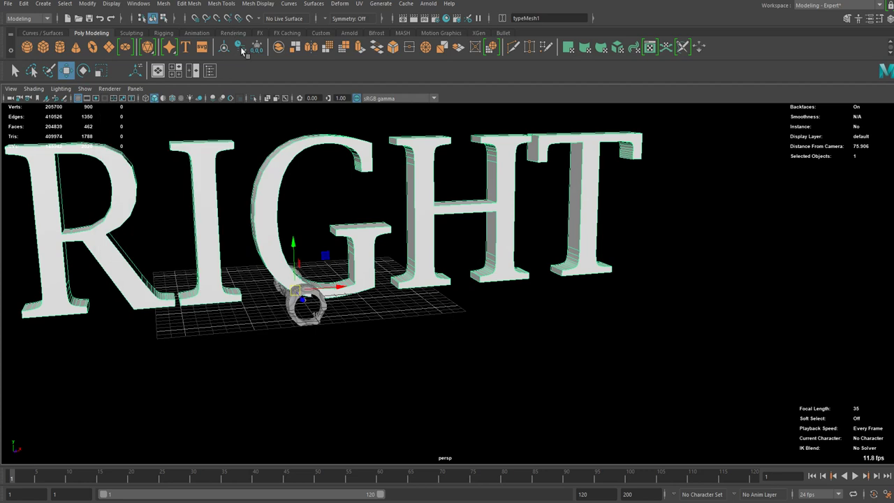
# - Scale the BRIGHT text down uniformly to roughly the grip's length and raise it to the top of the flashlight
pyautogui.keyDown('alt'); pyautogui.moveTo(301, 179); pyautogui.dragTo(364, 255); pyautogui.keyUp('alt')
pyautogui.press('r')
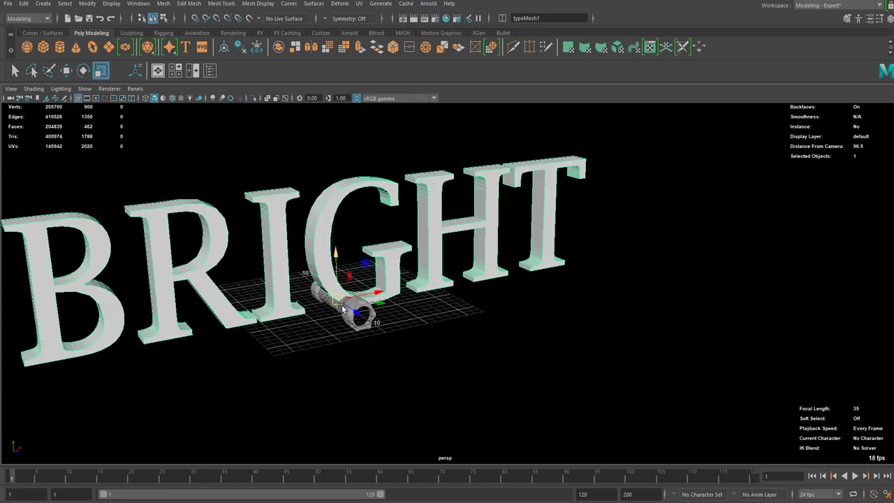
pyautogui.moveTo(339, 301); pyautogui.dragTo(54, 284)
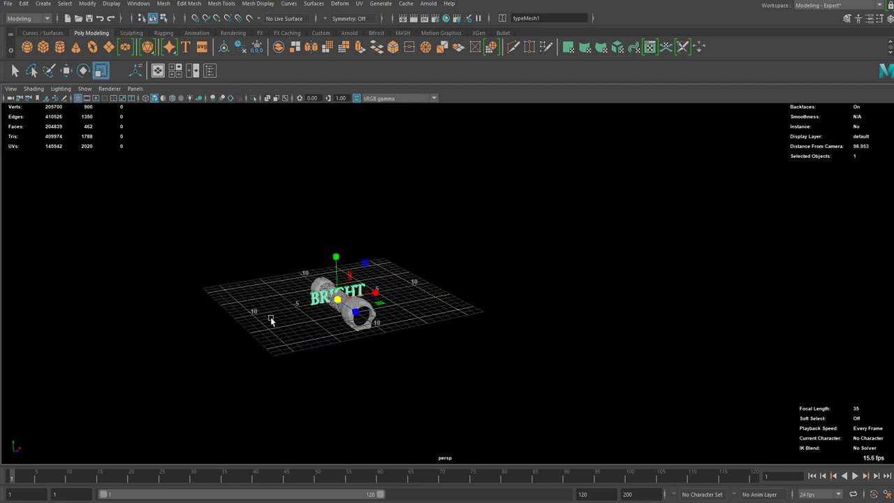
pyautogui.scroll(5, 271, 316)
pyautogui.press('w')
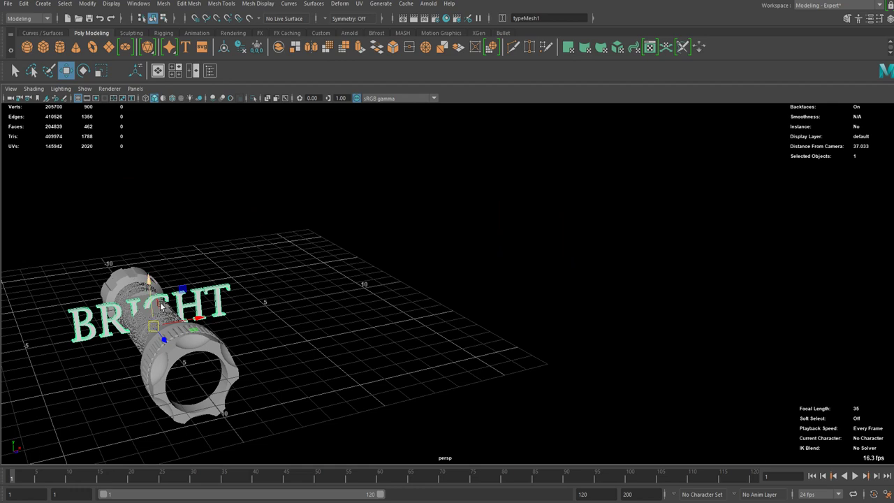
pyautogui.moveTo(161, 306); pyautogui.dragTo(203, 321)
# - Rotate the text to run along the flashlight and lie flat, facing upward over the grip
pyautogui.press('e')
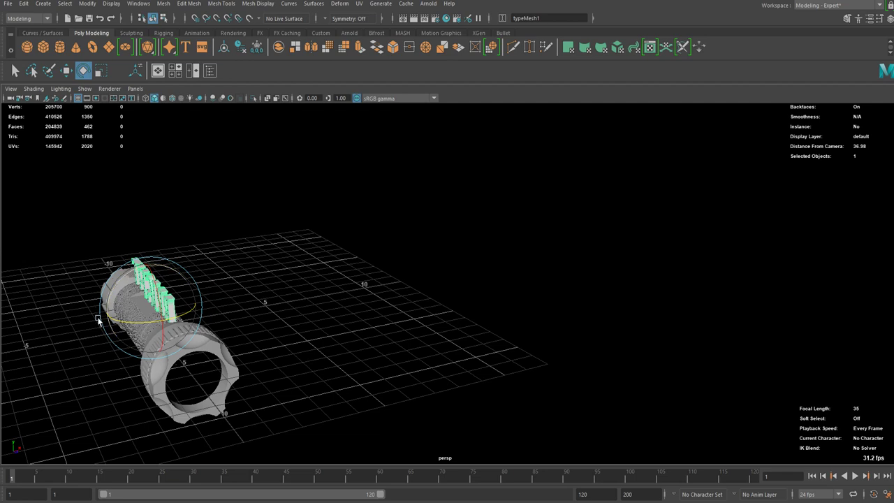
pyautogui.moveTo(104, 319); pyautogui.dragTo(143, 334)
pyautogui.press('f')
pyautogui.keyDown('alt'); pyautogui.moveTo(231, 309); pyautogui.dragTo(167, 340); pyautogui.keyUp('alt')
pyautogui.scroll(-3, 166, 341)
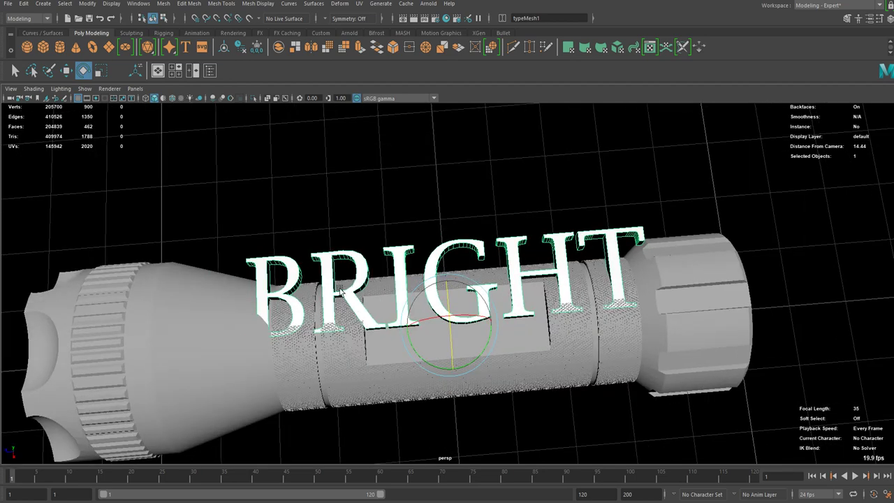
# - Center the text's pivot, scale the text down to fit inside the rectangular recess and center it there
pyautogui.scroll(5, 166, 340)
pyautogui.click(224, 47)
pyautogui.press('r')
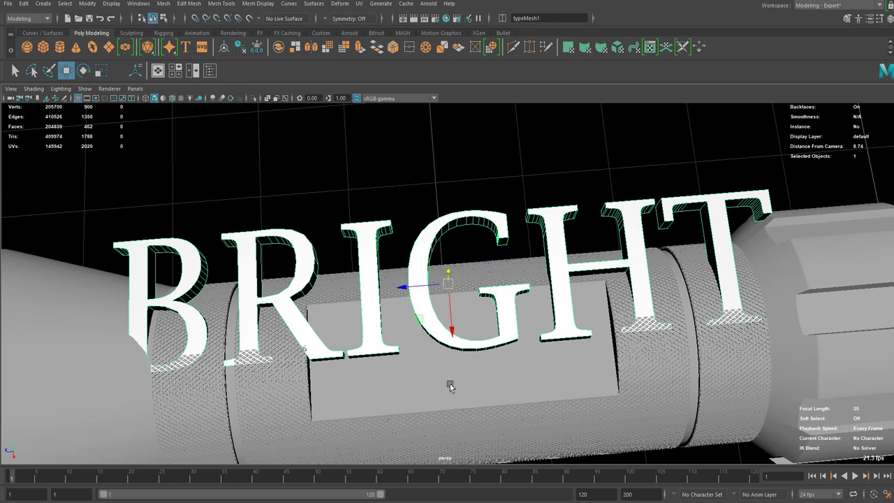
pyautogui.hotkey('ctrl', 'z')
pyautogui.hotkey('ctrl', 'z')
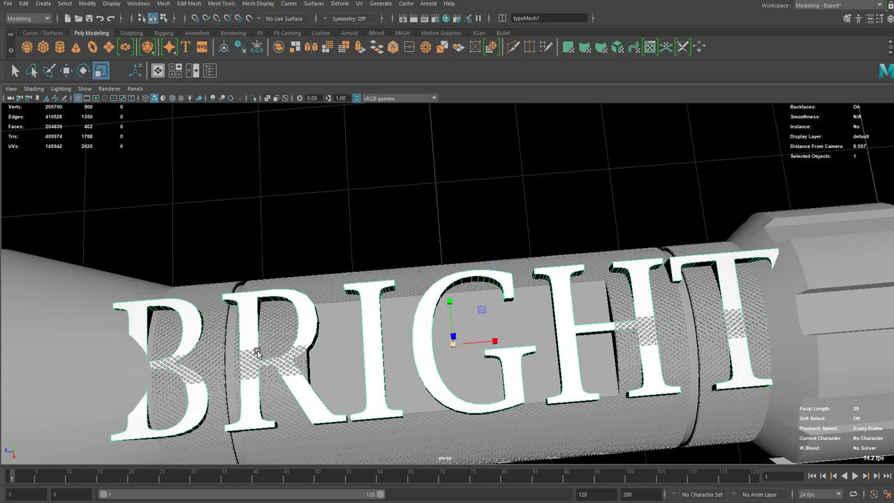
pyautogui.hotkey('ctrl', 'z')
pyautogui.press('w')
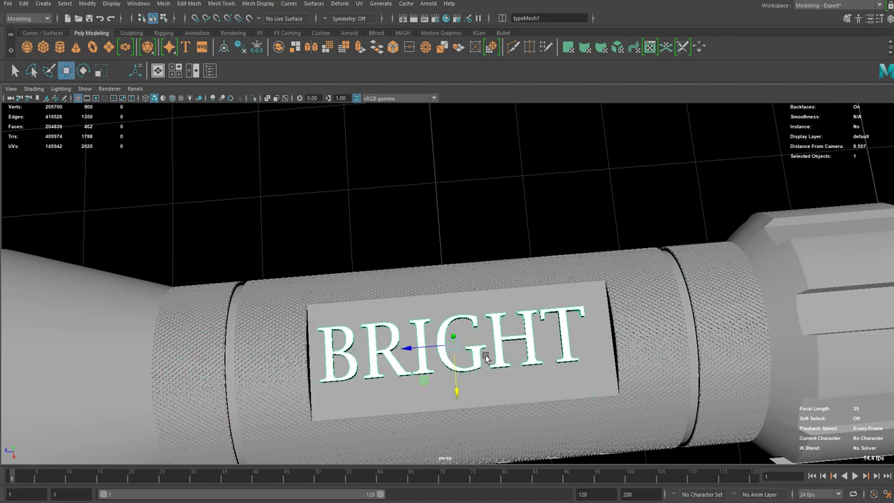
pyautogui.moveTo(430, 385); pyautogui.dragTo(437, 392)
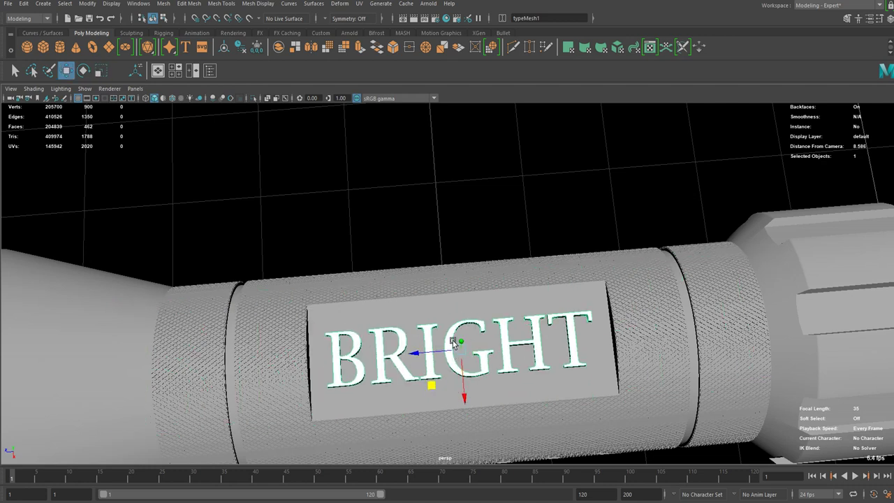
# - Lower the BRIGHT text so it partly sinks into the recess floor, and duplicate it
pyautogui.scroll(6, 448, 323)
pyautogui.keyDown('alt'); pyautogui.moveTo(454, 342); pyautogui.dragTo(432, 294); pyautogui.keyUp('alt')
pyautogui.scroll(2, 409, 324)
pyautogui.click(450, 248)
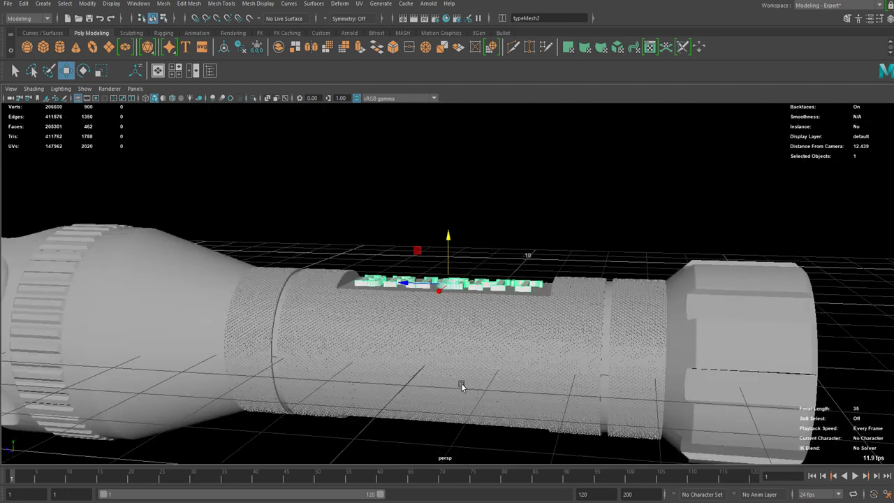
# - Flip the duplicate text to face downward and move it down to the recess on the opposite side
pyautogui.press('f')
pyautogui.press('e')
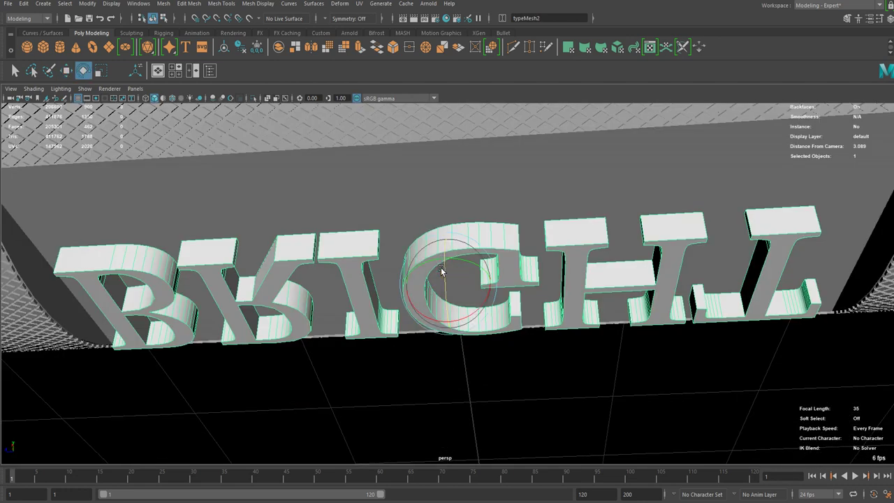
pyautogui.moveTo(441, 268); pyautogui.dragTo(445, 248)
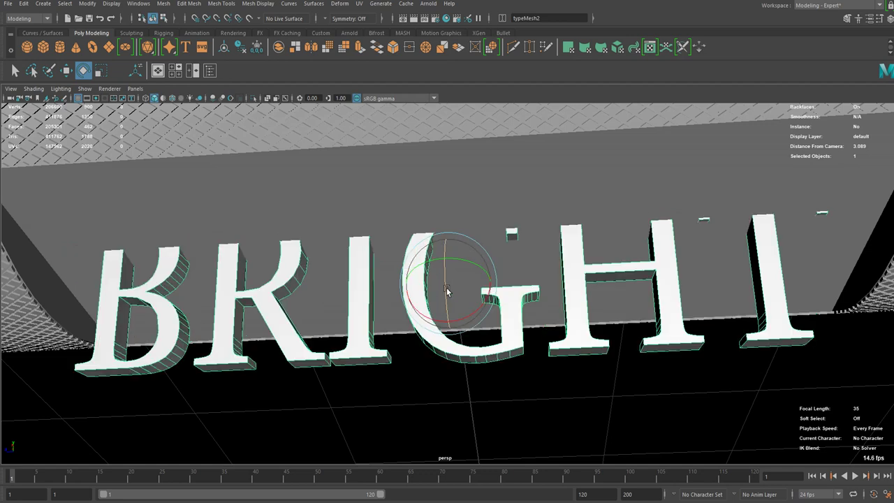
pyautogui.keyDown('alt'); pyautogui.moveTo(438, 264); pyautogui.dragTo(409, 292, button='right'); pyautogui.keyUp('alt')
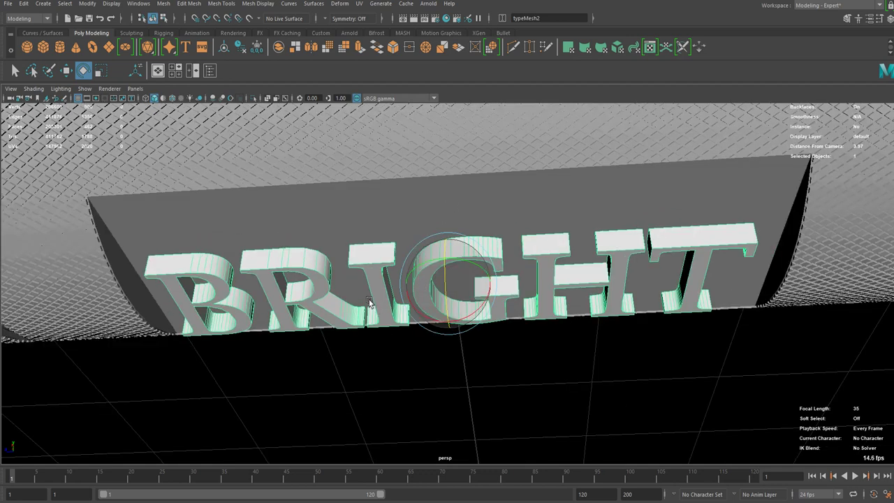
pyautogui.keyDown('alt'); pyautogui.moveTo(370, 302); pyautogui.dragTo(318, 320); pyautogui.keyUp('alt')
pyautogui.press('w')
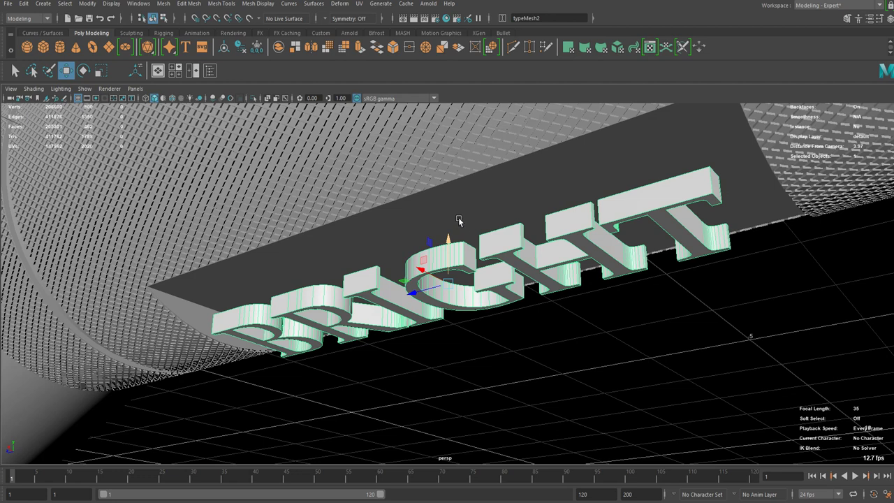
pyautogui.keyDown('alt'); pyautogui.moveTo(457, 221); pyautogui.dragTo(455, 196); pyautogui.keyUp('alt')
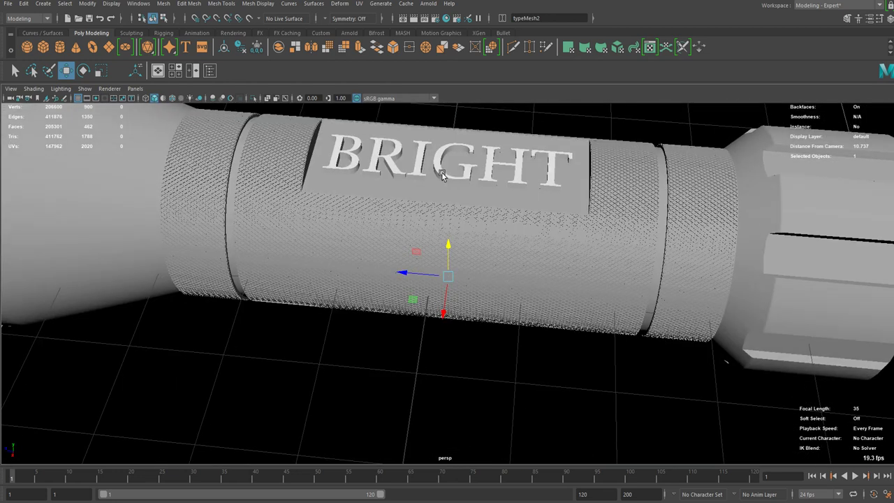
# - Combine the upper and lower BRIGHT texts into one mesh and check their placement on both sides
pyautogui.keyDown('shift'); pyautogui.click(443, 175); pyautogui.keyUp('shift')
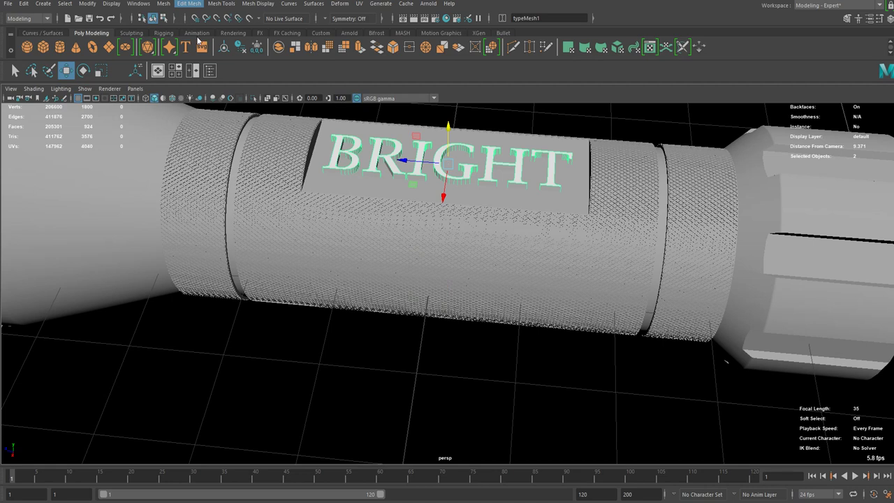
pyautogui.click(278, 47)
pyautogui.keyDown('alt'); pyautogui.moveTo(447, 227); pyautogui.dragTo(419, 253, button='right'); pyautogui.keyUp('alt')
pyautogui.keyDown('alt'); pyautogui.moveTo(419, 253); pyautogui.dragTo(415, 244); pyautogui.keyUp('alt')
pyautogui.click(471, 365)
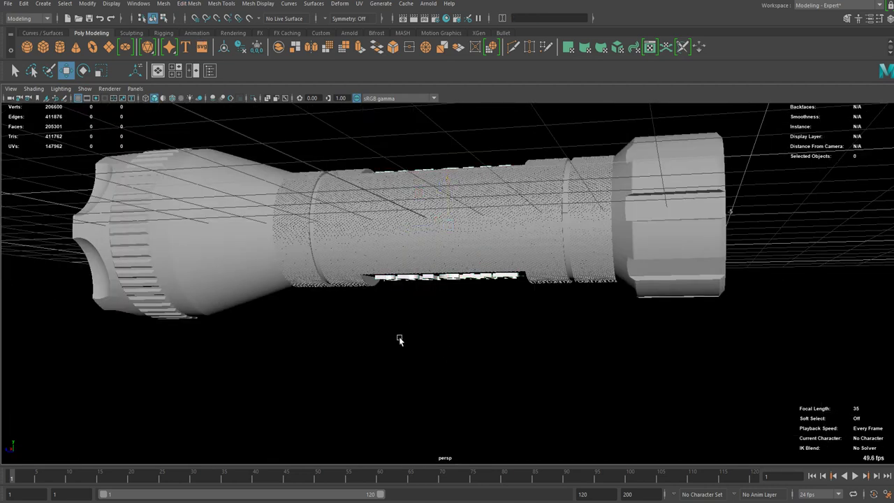
pyautogui.keyDown('alt'); pyautogui.moveTo(399, 340); pyautogui.dragTo(479, 366); pyautogui.keyUp('alt')
# - Isolate the flashlight body and the combined text in the viewport
pyautogui.click(255, 203)
pyautogui.keyDown('alt'); pyautogui.moveTo(443, 213); pyautogui.dragTo(421, 243); pyautogui.keyUp('alt')
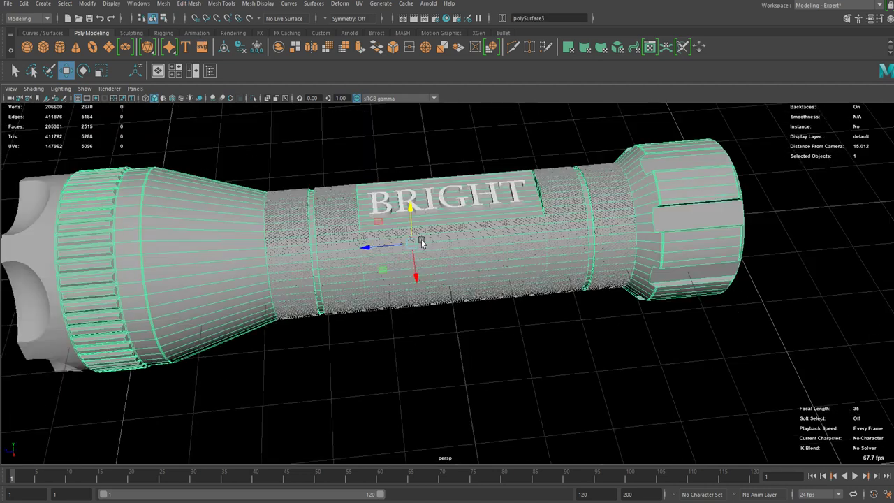
pyautogui.keyDown('shift'); pyautogui.click(397, 198); pyautogui.keyUp('shift')
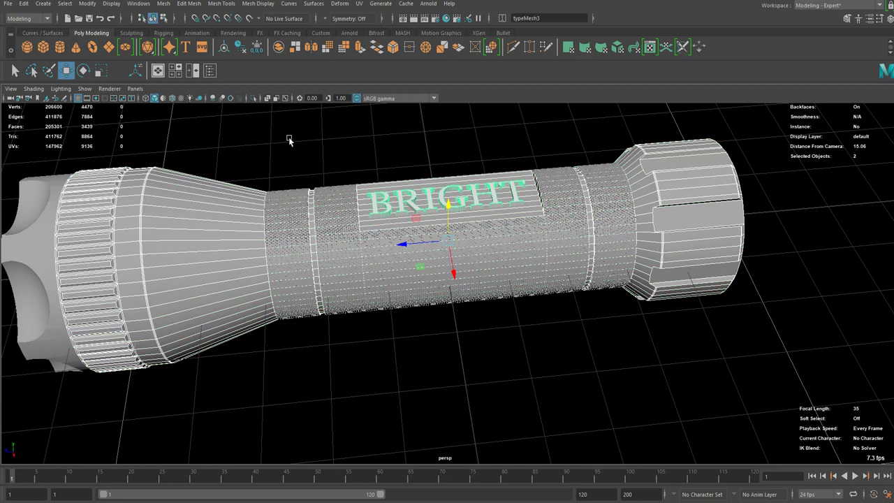
pyautogui.click(254, 99)
# - Select the border edge loop at the open front end of the flashlight body and fill the hole
pyautogui.keyDown('alt'); pyautogui.moveTo(323, 196); pyautogui.dragTo(377, 210); pyautogui.keyUp('alt')
pyautogui.click(363, 349)
pyautogui.click(315, 287)
pyautogui.keyDown('alt'); pyautogui.moveTo(315, 287); pyautogui.dragTo(326, 279); pyautogui.keyUp('alt')
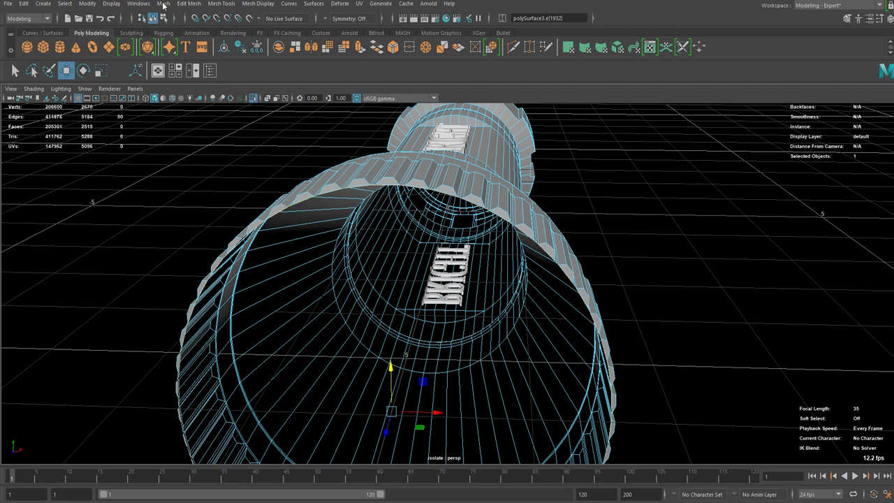
pyautogui.scroll(-5, 427, 255)
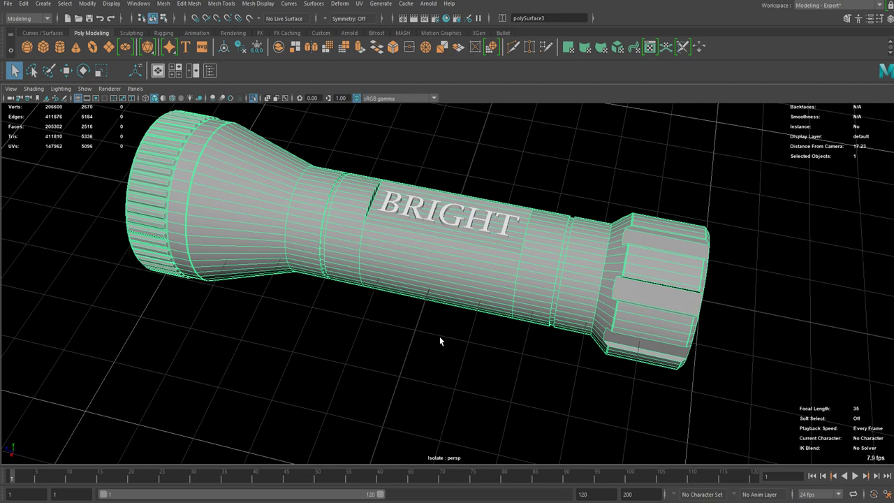
pyautogui.click(440, 336)
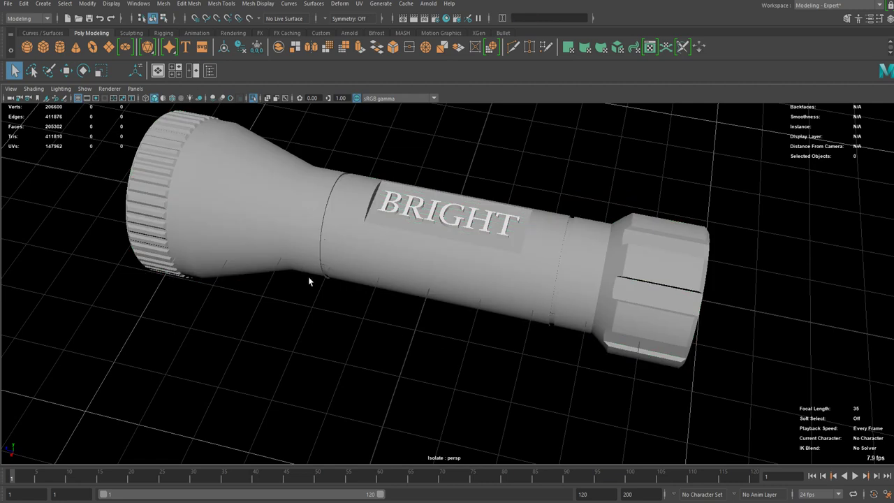
# - Engrave the BRIGHT text into the flashlight body's recesses with a Boolean Difference
pyautogui.scroll(5, 307, 260)
pyautogui.click(321, 296)
pyautogui.keyDown('shift'); pyautogui.click(332, 236); pyautogui.keyUp('shift')
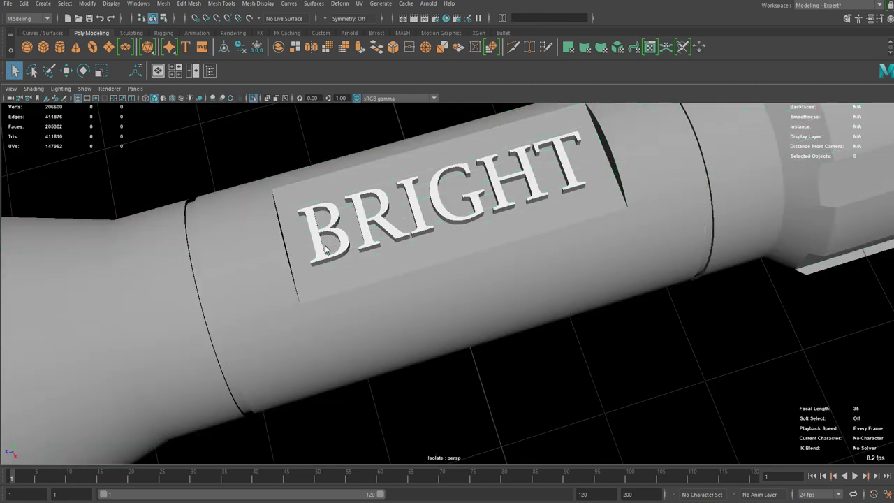
pyautogui.click(310, 306)
pyautogui.keyDown('shift'); pyautogui.click(327, 228); pyautogui.keyUp('shift')
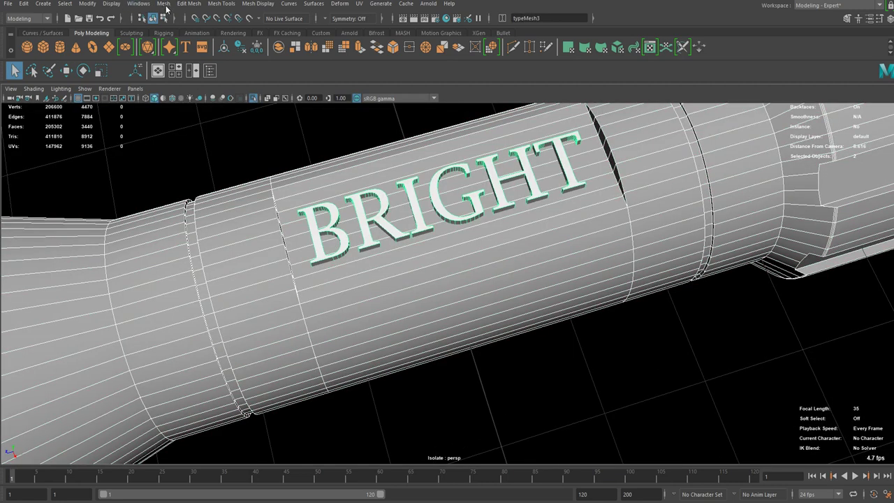
pyautogui.click(164, 3)
pyautogui.moveTo(185, 28)
pyautogui.click(274, 46)
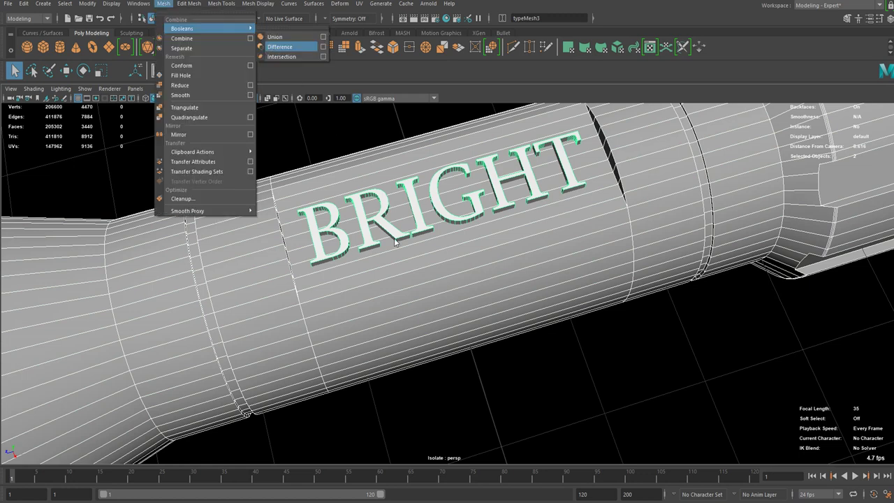
pyautogui.keyDown('alt'); pyautogui.moveTo(415, 330); pyautogui.dragTo(428, 262); pyautogui.keyUp('alt')
pyautogui.click(431, 353)
pyautogui.keyDown('alt'); pyautogui.moveTo(381, 229); pyautogui.dragTo(419, 284, button='middle'); pyautogui.keyUp('alt')
pyautogui.scroll(5, 419, 285)
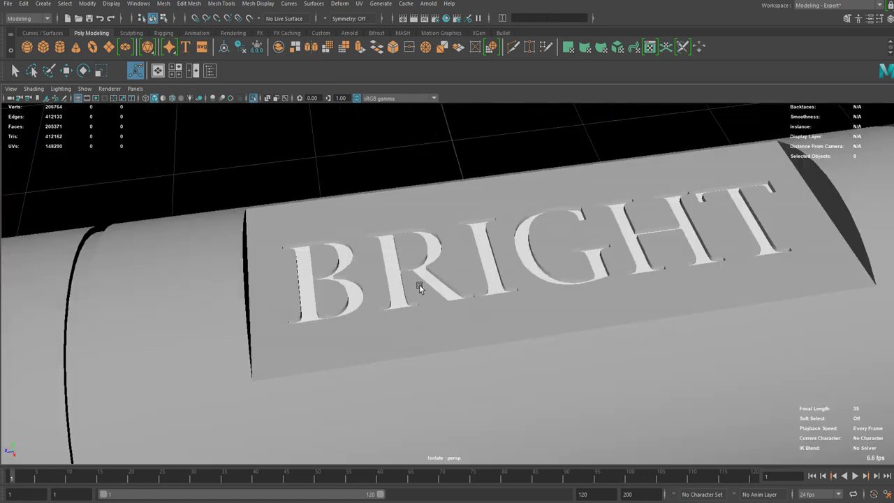
# - Examine the engraved BRIGHT lettering up close and the flashlight body from the side
pyautogui.scroll(3, 405, 273)
pyautogui.keyDown('alt'); pyautogui.moveTo(405, 273); pyautogui.dragTo(429, 286); pyautogui.keyUp('alt')
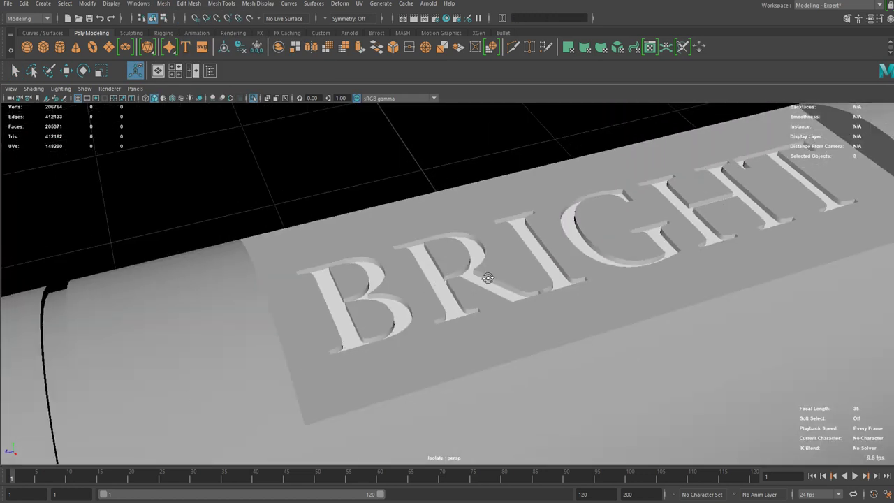
pyautogui.keyDown('alt'); pyautogui.moveTo(488, 277); pyautogui.dragTo(440, 224); pyautogui.keyUp('alt')
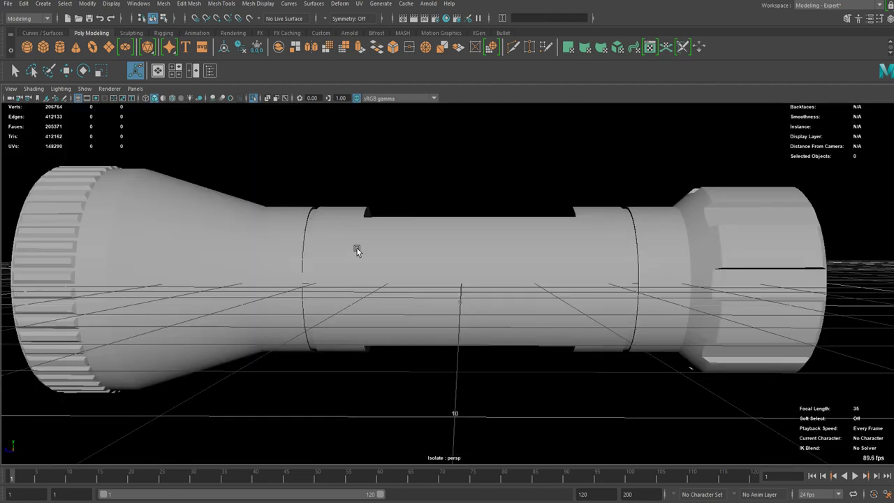
pyautogui.keyDown('alt'); pyautogui.moveTo(357, 251); pyautogui.dragTo(439, 292); pyautogui.keyUp('alt')
# - Select the flashlight body and compare its capped front end with the scalloped head ring, keeping only the body isolated
pyautogui.click(438, 292)
pyautogui.keyDown('alt'); pyautogui.moveTo(276, 249); pyautogui.dragTo(248, 234); pyautogui.keyUp('alt')
pyautogui.scroll(3, 248, 234)
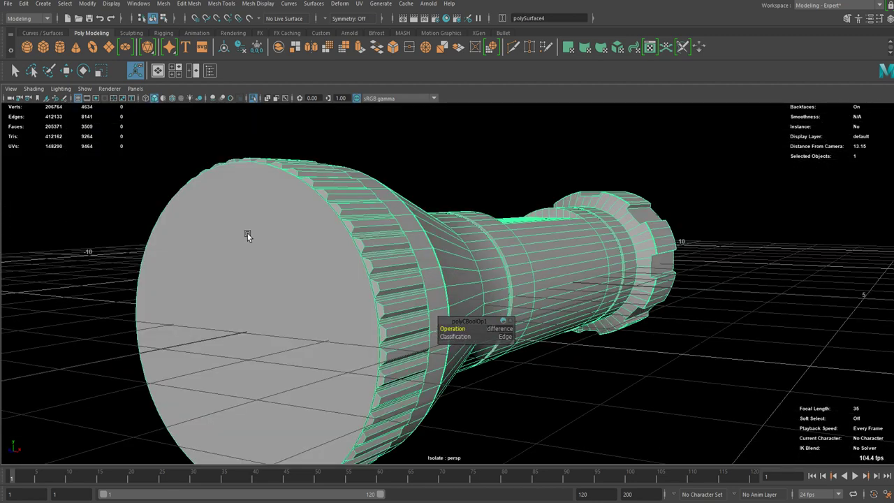
pyautogui.click(253, 97)
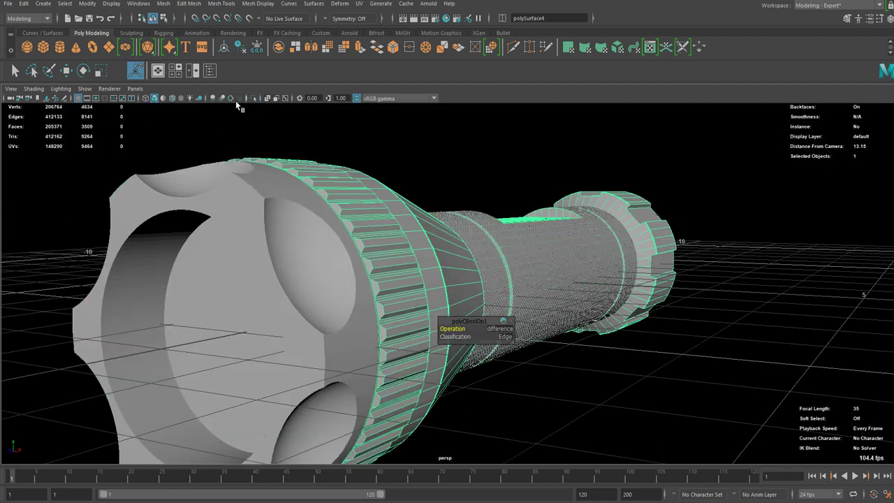
pyautogui.click(240, 48)
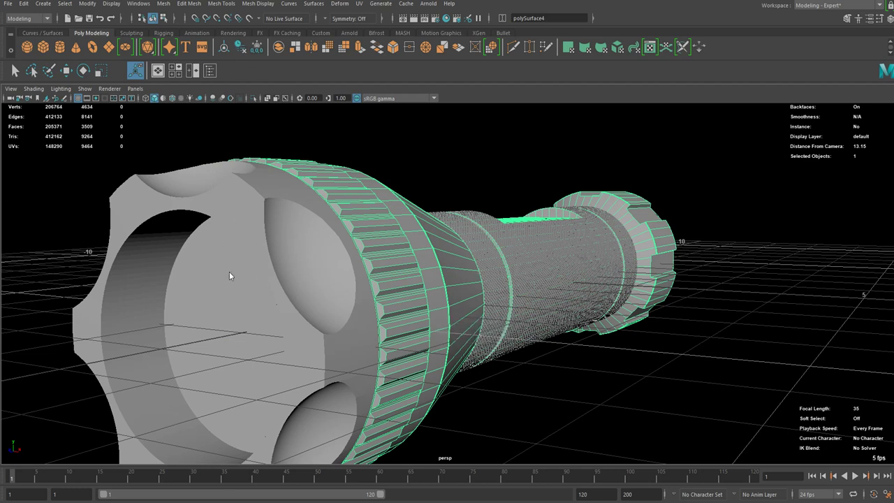
pyautogui.press('q')
pyautogui.click(253, 98)
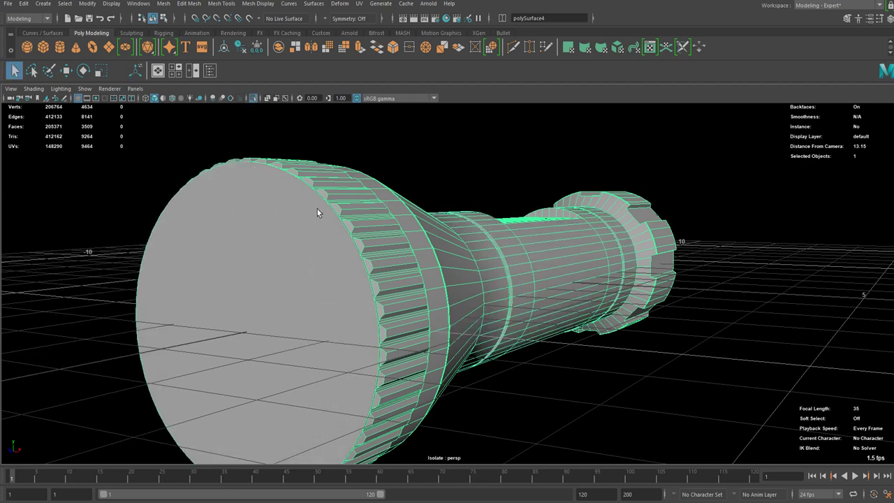
pyautogui.moveTo(310, 221); pyautogui.dragTo(359, 302, button='right')
pyautogui.click(342, 320)
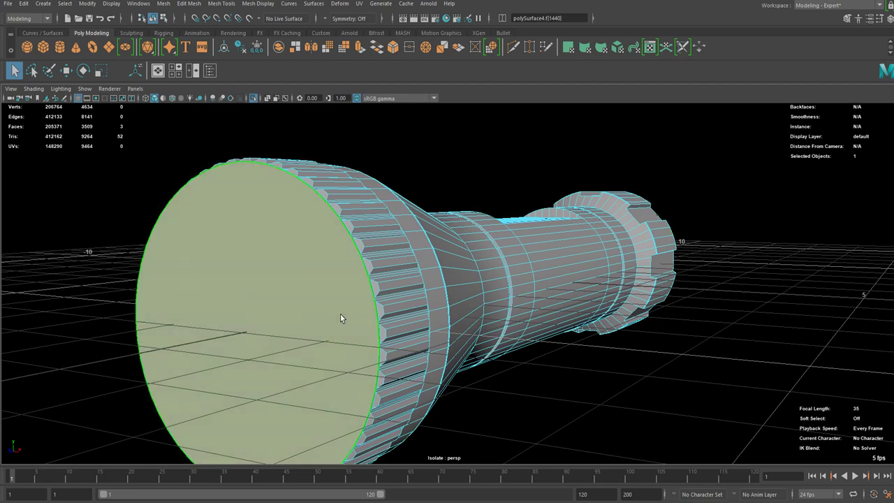
pyautogui.hotkey('ctrl', 'e')
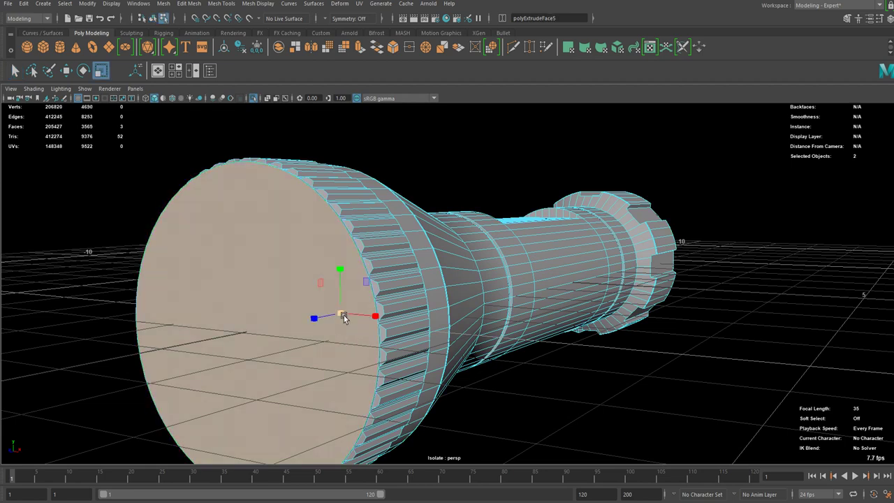
pyautogui.keyDown('alt'); pyautogui.moveTo(433, 347); pyautogui.dragTo(324, 356, button='right'); pyautogui.keyUp('alt')
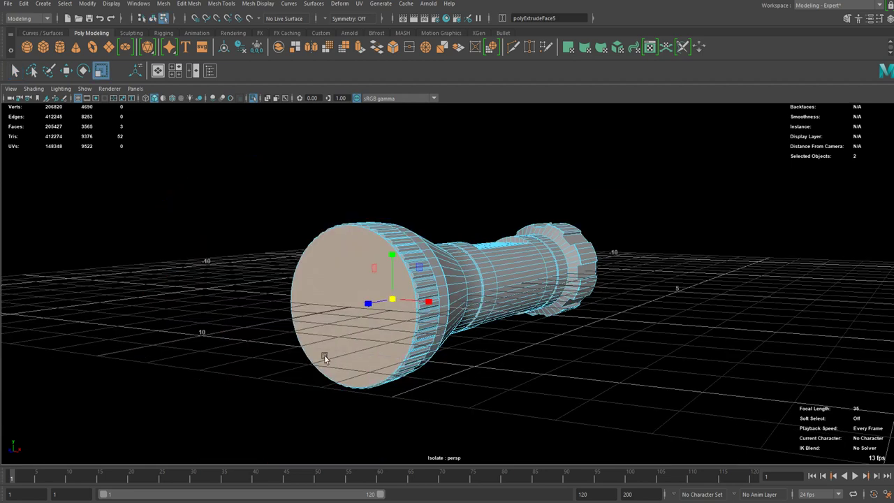
pyautogui.keyDown('alt'); pyautogui.moveTo(329, 385); pyautogui.dragTo(370, 282); pyautogui.keyUp('alt')
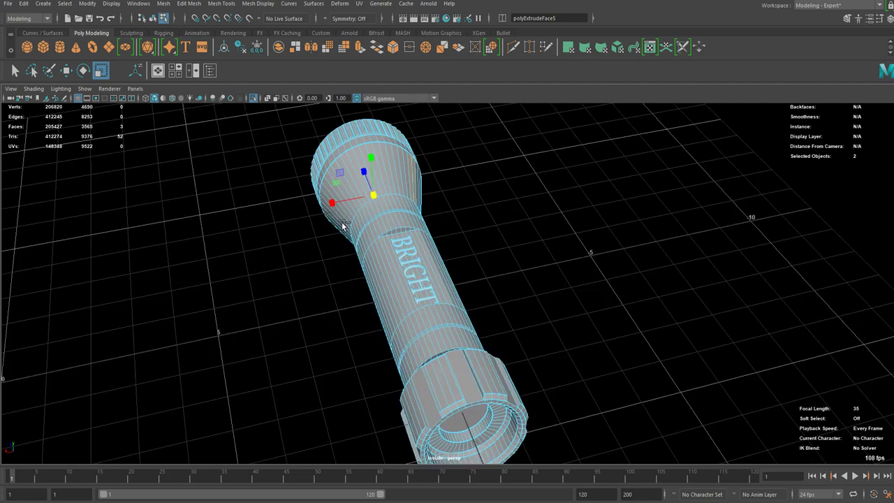
pyautogui.keyDown('alt'); pyautogui.moveTo(325, 238); pyautogui.dragTo(408, 246); pyautogui.keyUp('alt')
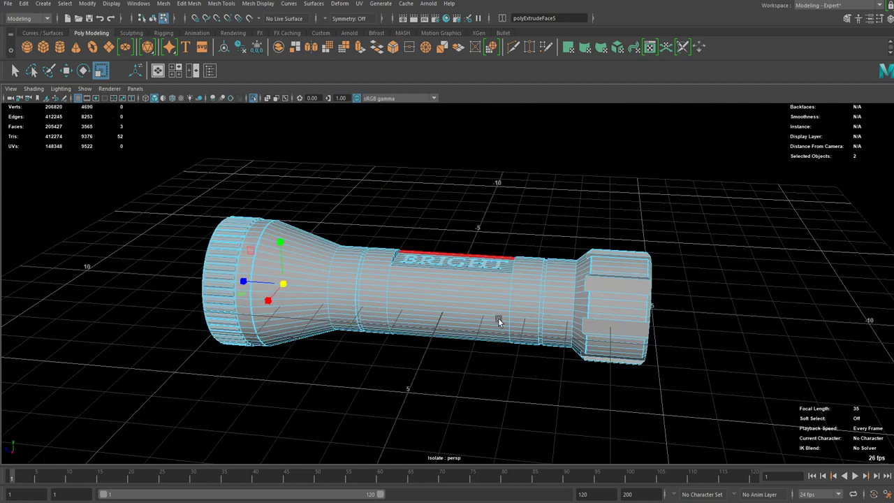
pyautogui.keyDown('alt'); pyautogui.moveTo(497, 318); pyautogui.dragTo(648, 316); pyautogui.keyUp('alt')
pyautogui.hotkey('ctrl', 'z')
pyautogui.hotkey('ctrl', 'z')
pyautogui.hotkey('ctrl', 'z')
# - Inset the flashlight body's round front cap face with Extrude and delete the inner face to leave a ring-shaped rim
pyautogui.scroll(5, 475, 289)
pyautogui.click(515, 286)
pyautogui.hotkey('ctrl', 'e')
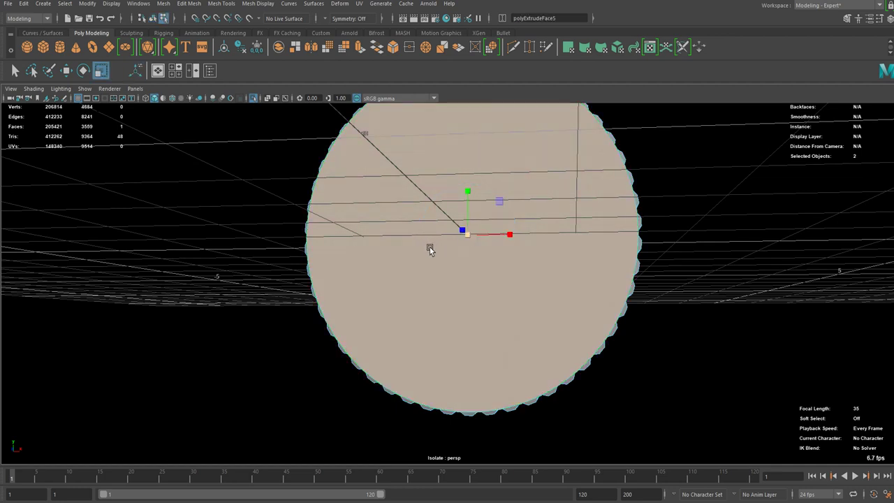
pyautogui.press('Delete')
# - Extrude the border edge loop of the body's front opening, move it back into the head and return to object mode
pyautogui.click(342, 192)
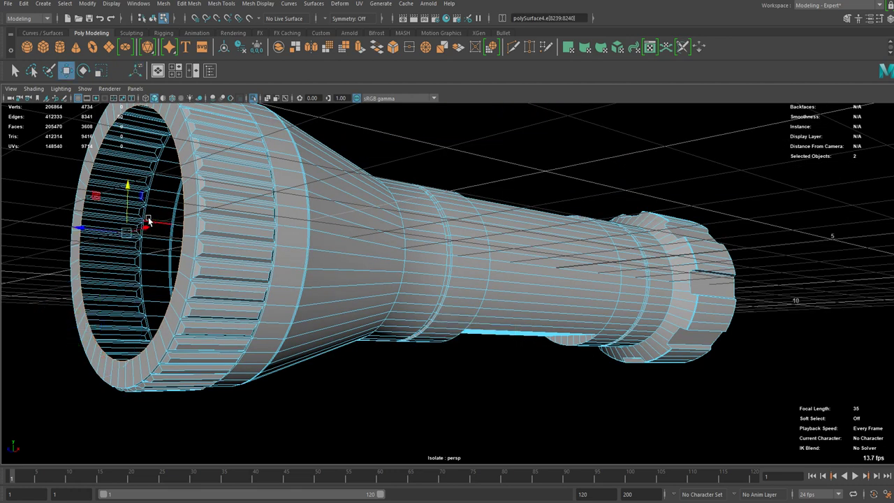
pyautogui.hotkey('ctrl', 'e')
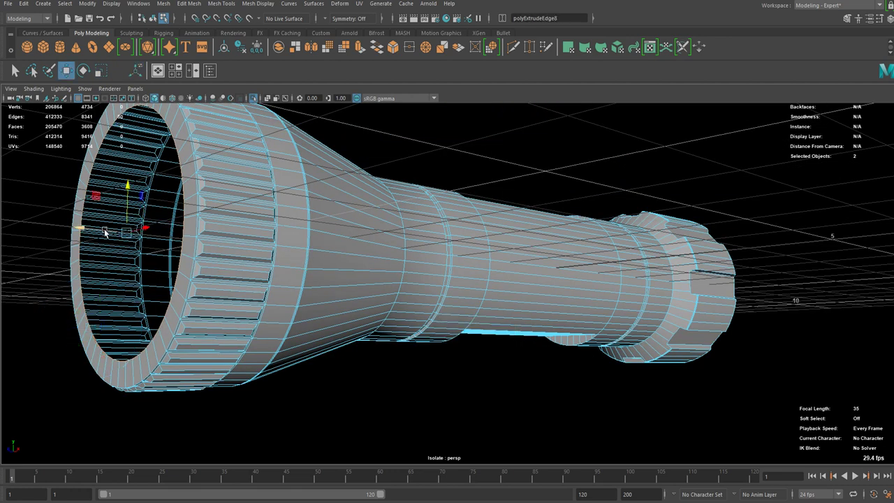
pyautogui.moveTo(126, 253); pyautogui.dragTo(87, 220)
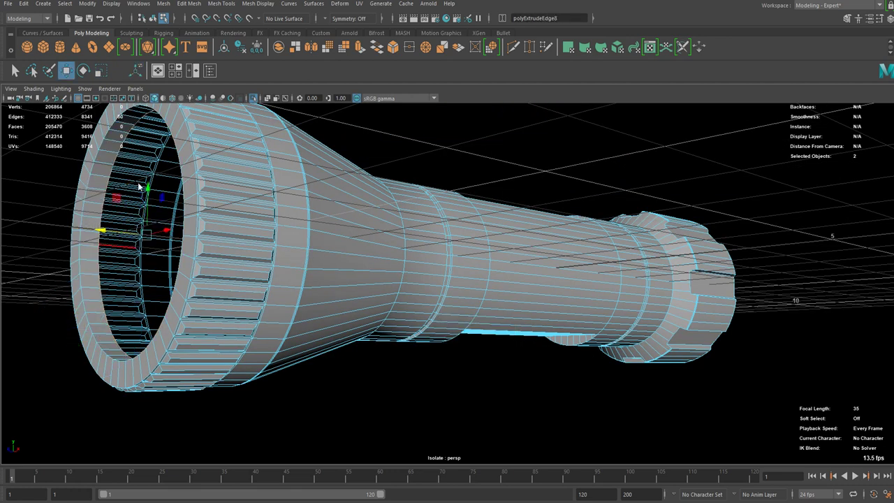
pyautogui.press('q')
pyautogui.press('F8')
pyautogui.keyDown('alt'); pyautogui.moveTo(157, 254); pyautogui.dragTo(182, 272); pyautogui.keyUp('alt')
pyautogui.keyDown('alt'); pyautogui.moveTo(181, 272); pyautogui.dragTo(361, 279, button='right'); pyautogui.keyUp('alt')
pyautogui.keyDown('alt'); pyautogui.moveTo(362, 279); pyautogui.dragTo(357, 211, button='middle'); pyautogui.keyUp('alt')
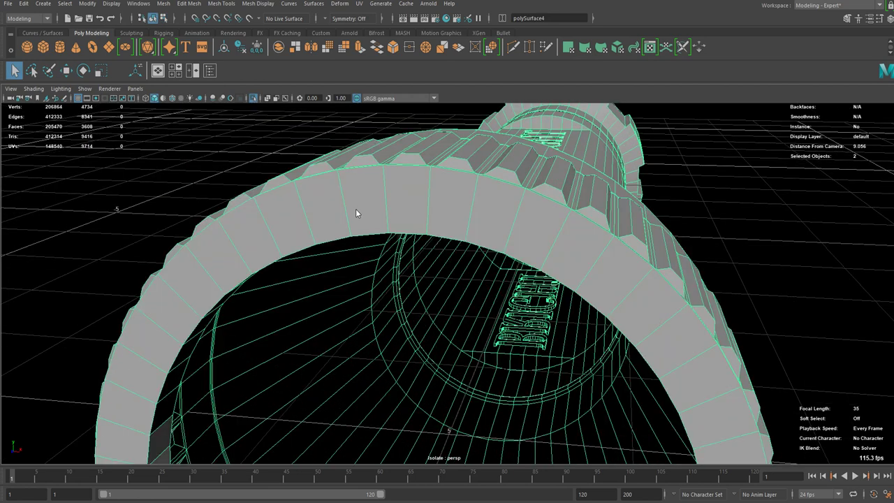
# - Deselect the flashlight body and turn off isolation to show all flashlight parts
pyautogui.scroll(-5, 362, 183)
pyautogui.click(609, 254)
pyautogui.keyDown('alt'); pyautogui.moveTo(609, 255); pyautogui.dragTo(425, 321); pyautogui.keyUp('alt')
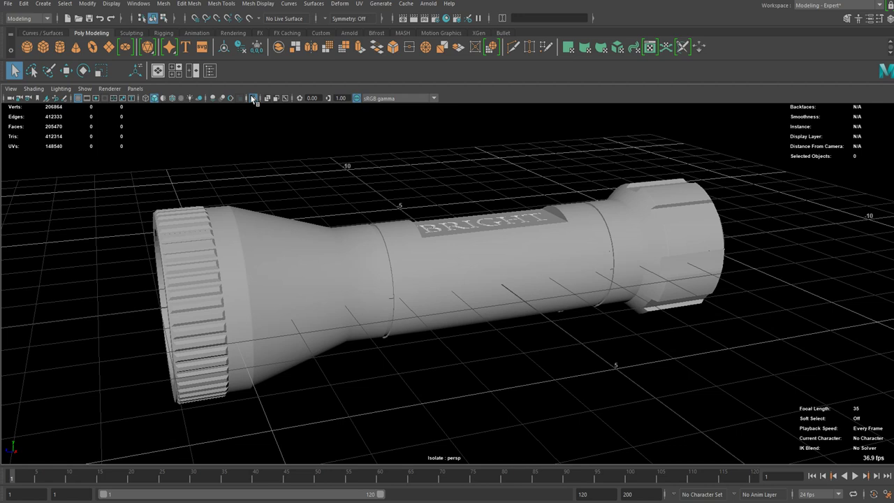
pyautogui.click(252, 97)
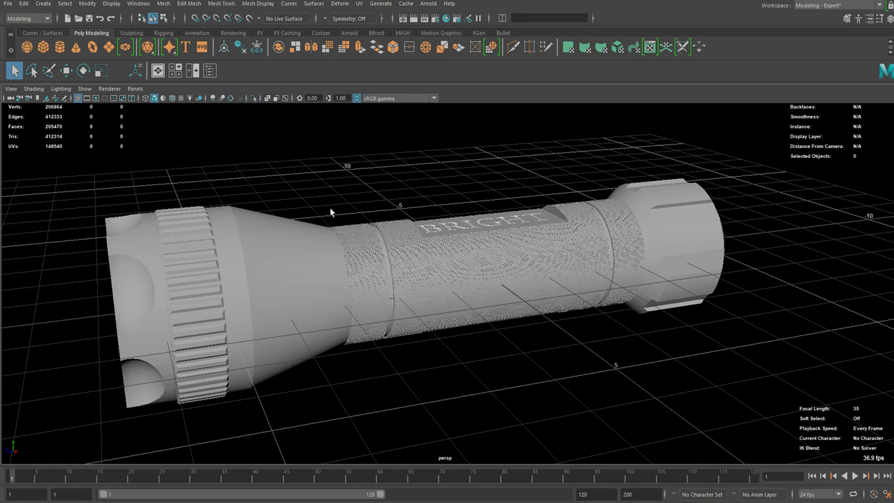
# - Examine the complete flashlight from below, along the grip and tail cap, and at the open head
pyautogui.keyDown('alt'); pyautogui.moveTo(330, 208); pyautogui.dragTo(410, 294); pyautogui.keyUp('alt')
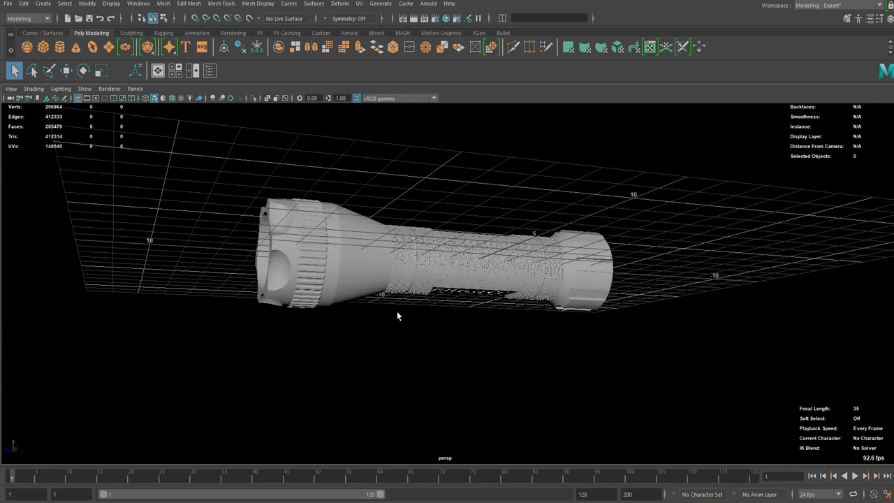
pyautogui.keyDown('alt'); pyautogui.moveTo(397, 311); pyautogui.dragTo(405, 269); pyautogui.keyUp('alt')
pyautogui.scroll(5, 417, 302)
pyautogui.scroll(5, 406, 269)
pyautogui.keyDown('alt'); pyautogui.moveTo(225, 223); pyautogui.dragTo(345, 217); pyautogui.keyUp('alt')
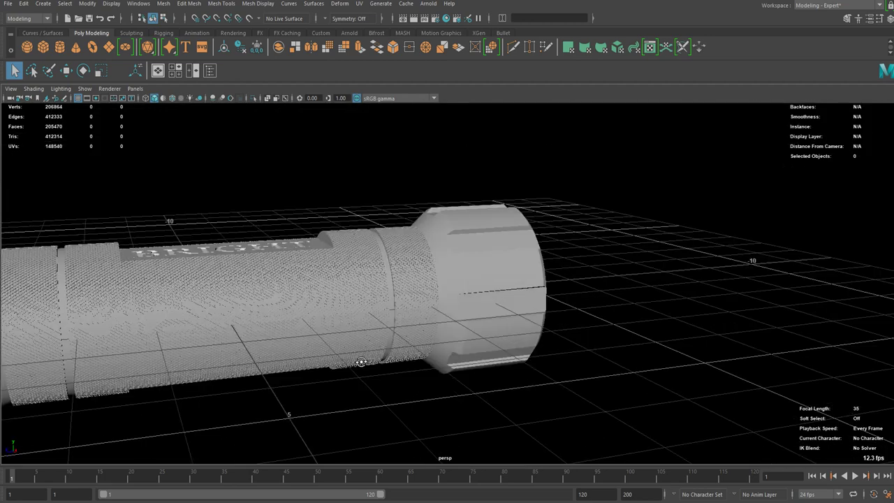
pyautogui.keyDown('alt'); pyautogui.moveTo(362, 362); pyautogui.dragTo(376, 312); pyautogui.keyUp('alt')
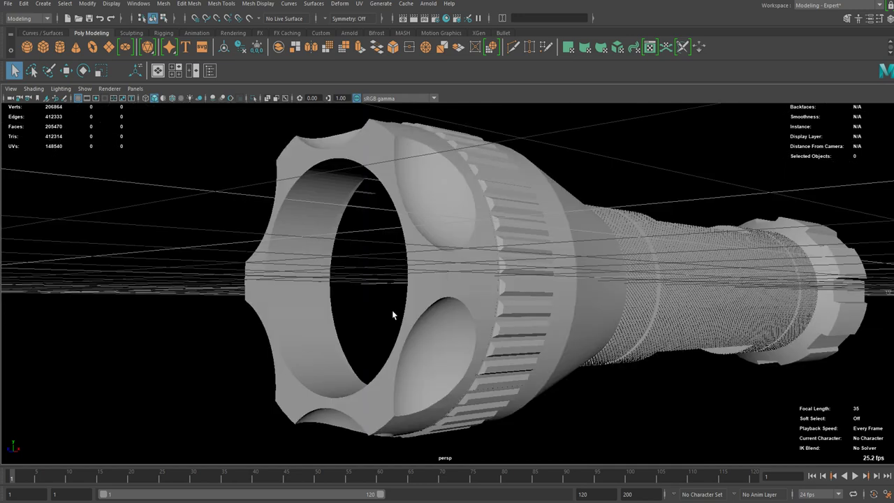
pyautogui.keyDown('alt'); pyautogui.moveTo(392, 310); pyautogui.dragTo(353, 308); pyautogui.keyUp('alt')
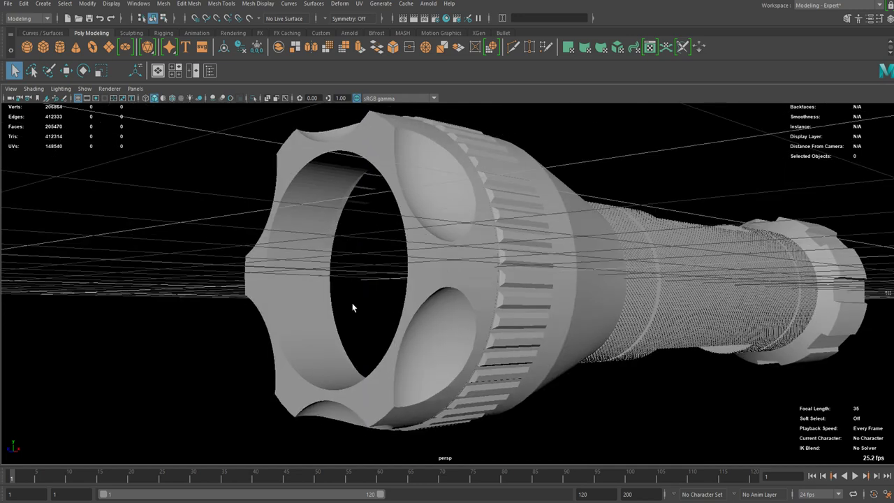
# - Select the rear inner edge loop of the scalloped head ring and move it deeper into the flashlight
pyautogui.click(305, 227)
pyautogui.moveTo(307, 205); pyautogui.dragTo(334, 225, button='right')
pyautogui.scroll(4, 272, 252)
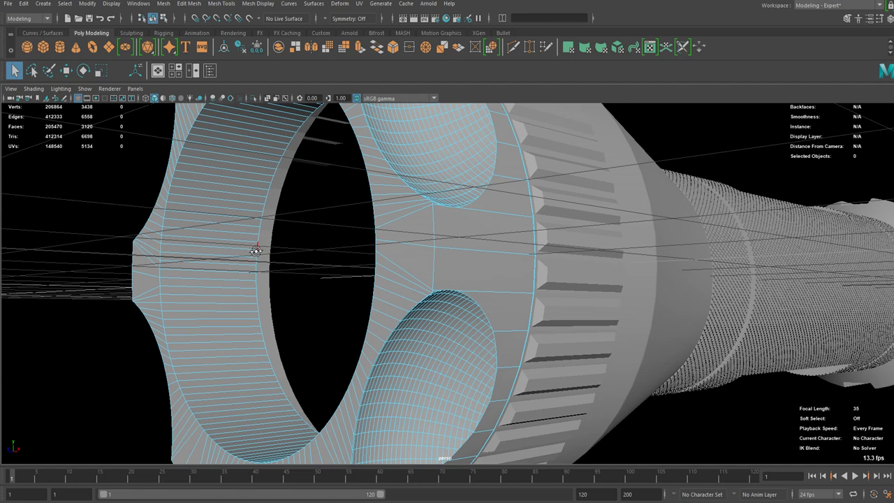
pyautogui.keyDown('alt'); pyautogui.moveTo(252, 247); pyautogui.dragTo(261, 231); pyautogui.keyUp('alt')
pyautogui.doubleClick(265, 223)
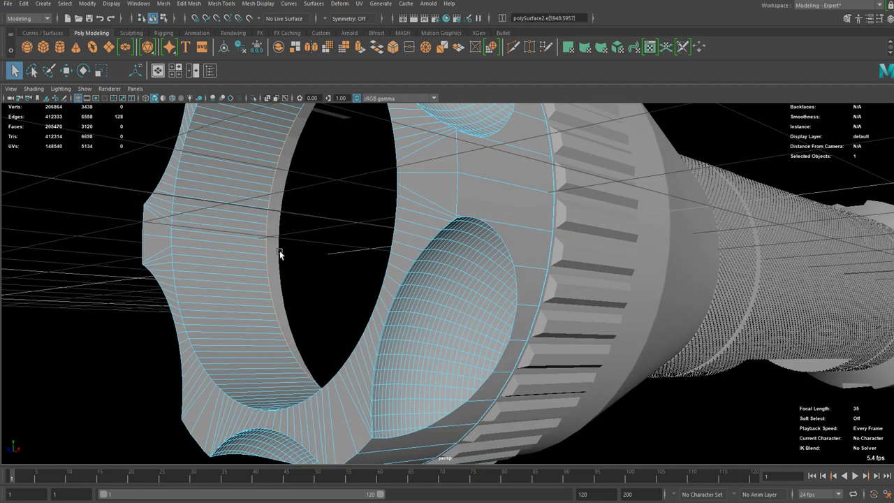
pyautogui.press('w')
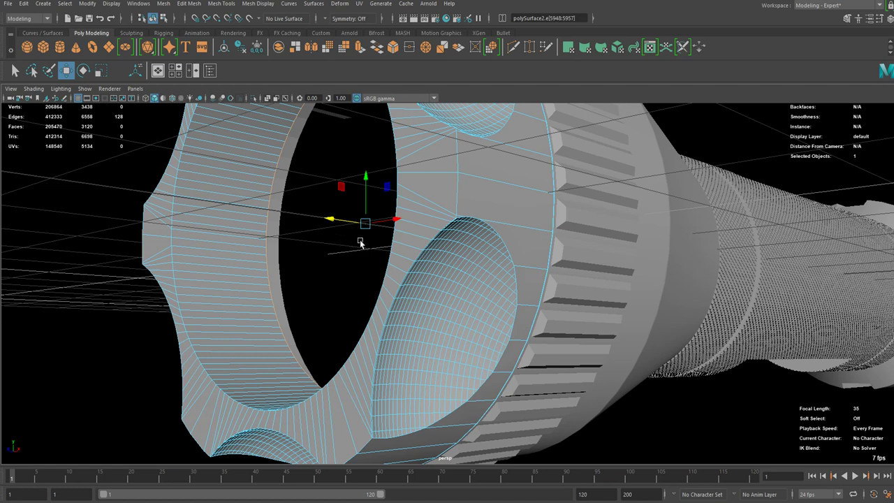
pyautogui.moveTo(383, 249); pyautogui.dragTo(347, 278, button='middle')
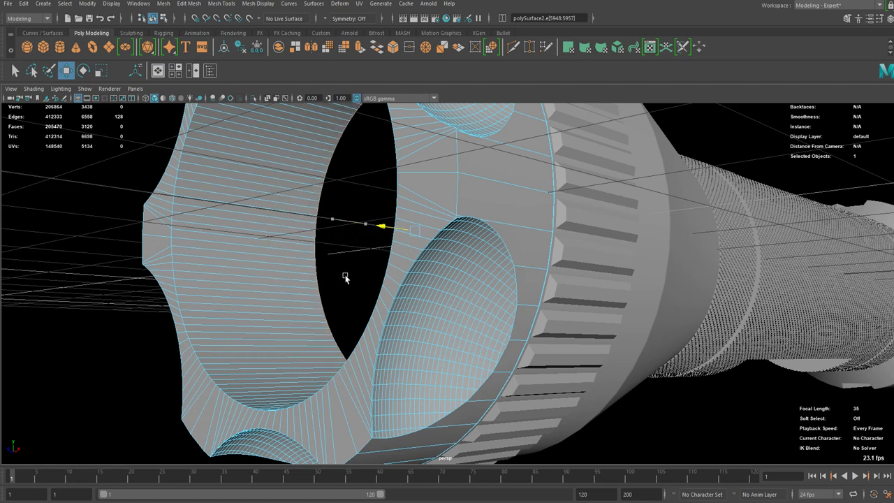
# - Extrude the head ring's rear inner edge loop into a tapering reflector cone and fill the remaining hole
pyautogui.keyDown('alt'); pyautogui.moveTo(375, 281); pyautogui.dragTo(457, 289); pyautogui.keyUp('alt')
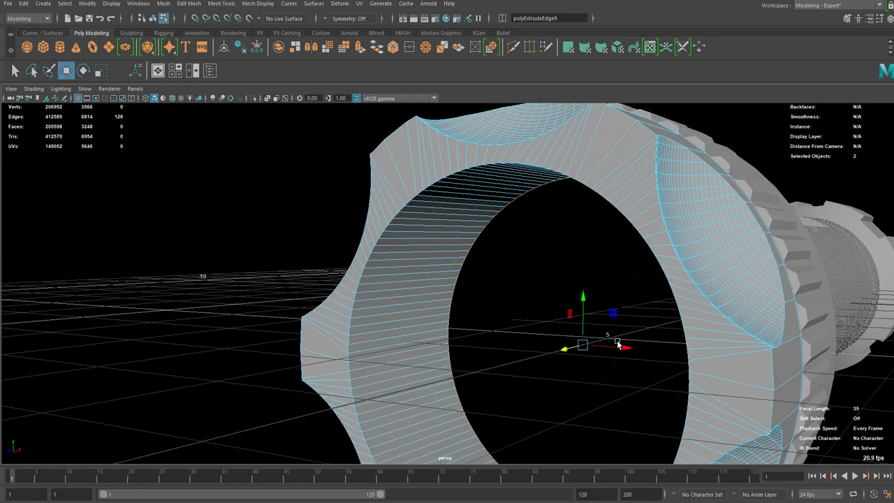
pyautogui.moveTo(616, 345); pyautogui.dragTo(635, 339)
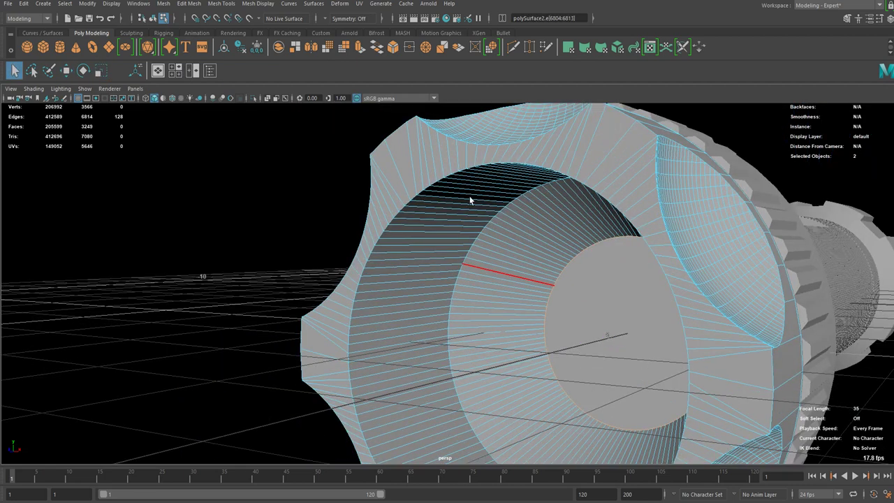
# - Bevel the edge loop between the head's inner wall and the reflector cone with a Fraction of 0.01, then return to object mode
pyautogui.scroll(3, 461, 207)
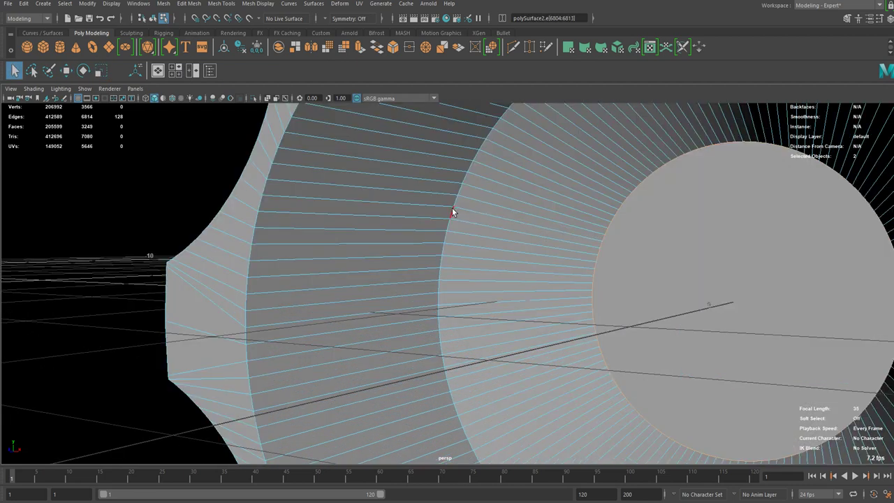
pyautogui.hotkey('ctrl', 'b')
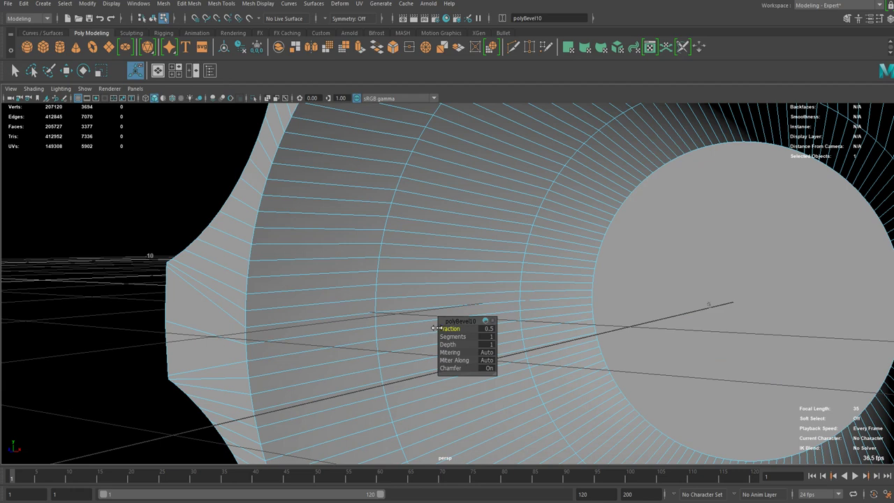
pyautogui.moveTo(433, 328); pyautogui.dragTo(448, 336)
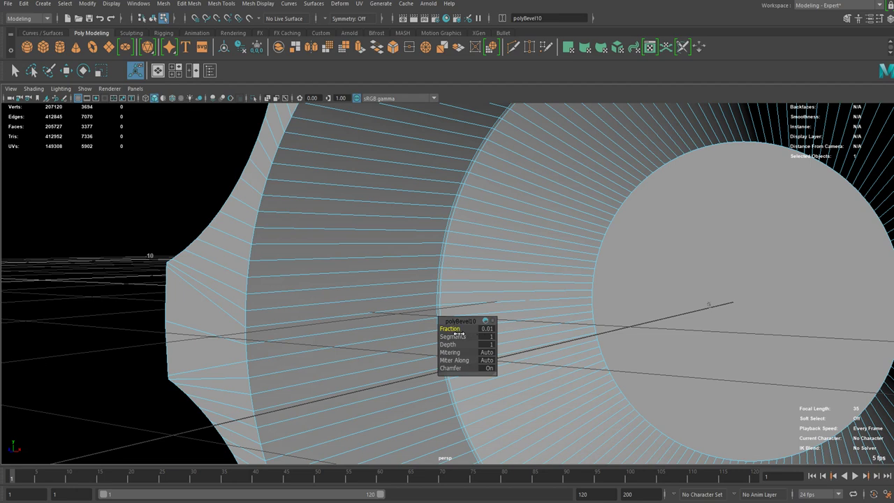
pyautogui.press('q')
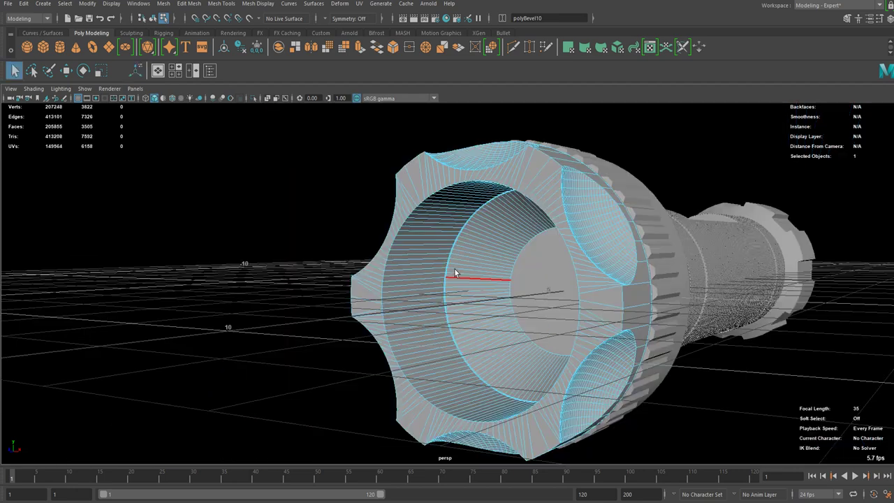
pyautogui.moveTo(456, 269); pyautogui.dragTo(510, 196, button='right')
pyautogui.click(291, 447)
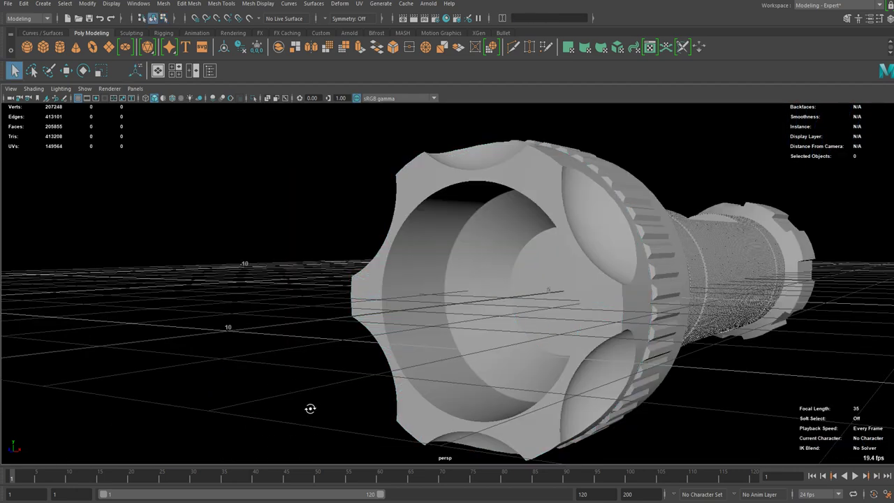
# - Create a polygon sphere, place it in front of the flashlight's open head and rotate its poles onto the flashlight's long axis
pyautogui.keyDown('alt'); pyautogui.moveTo(307, 400); pyautogui.dragTo(423, 347); pyautogui.keyUp('alt')
pyautogui.keyDown('alt'); pyautogui.moveTo(423, 347); pyautogui.dragTo(396, 339, button='right'); pyautogui.keyUp('alt')
pyautogui.keyDown('alt'); pyautogui.moveTo(379, 338); pyautogui.dragTo(345, 368); pyautogui.keyUp('alt')
pyautogui.keyDown('alt'); pyautogui.moveTo(345, 368); pyautogui.dragTo(289, 349, button='right'); pyautogui.keyUp('alt')
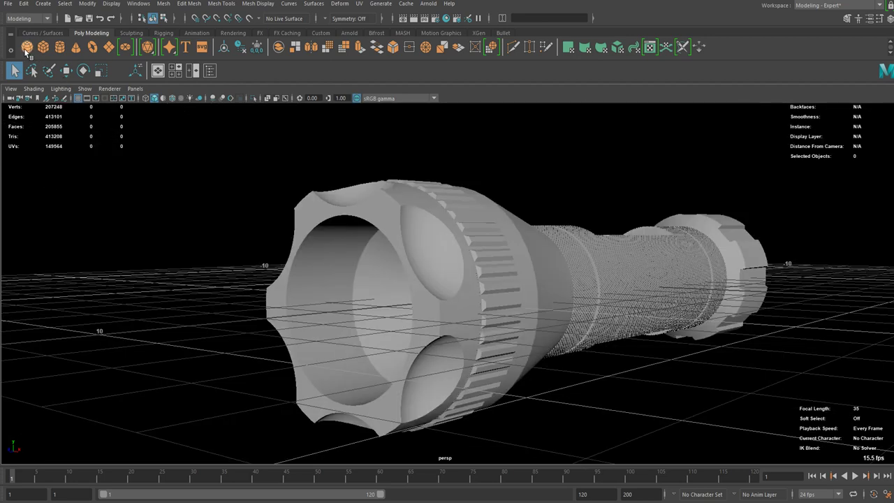
pyautogui.click(26, 49)
pyautogui.press('r')
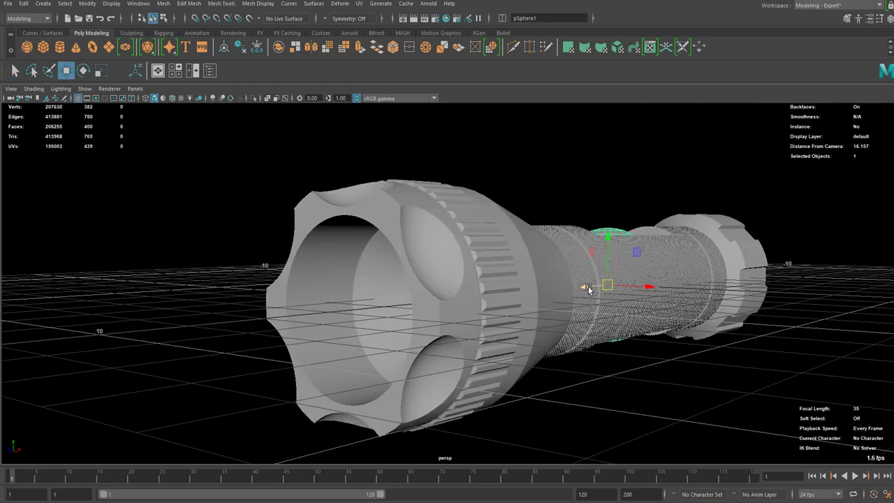
pyautogui.moveTo(585, 286); pyautogui.dragTo(215, 354)
pyautogui.press('e')
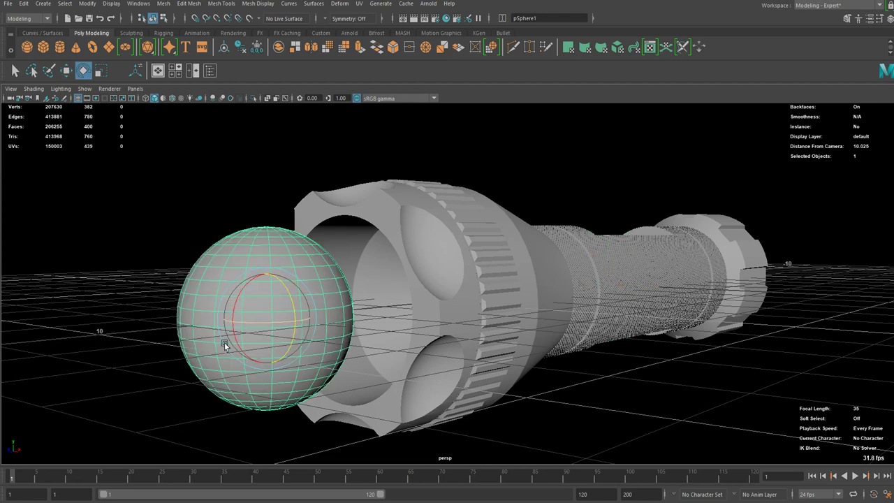
pyautogui.moveTo(221, 351); pyautogui.dragTo(230, 348, button='middle')
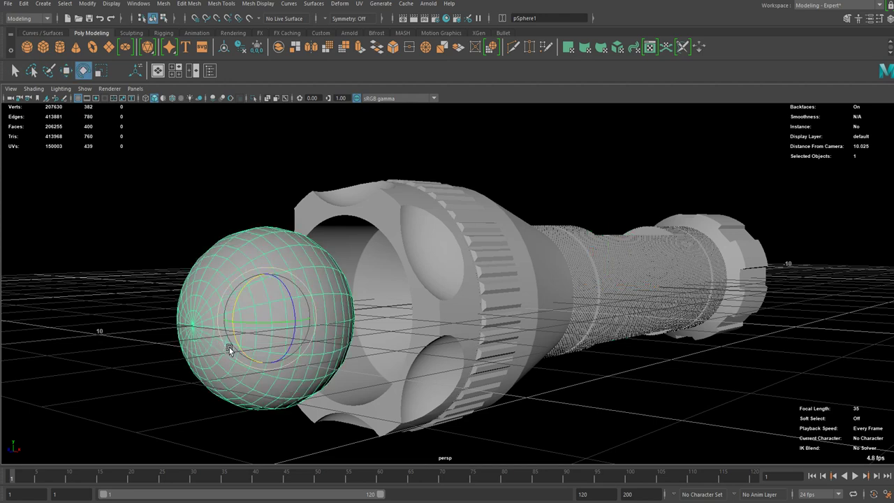
# - Set the sphere's Subdivisions Axis to 50
pyautogui.press('t')
pyautogui.click(464, 344)
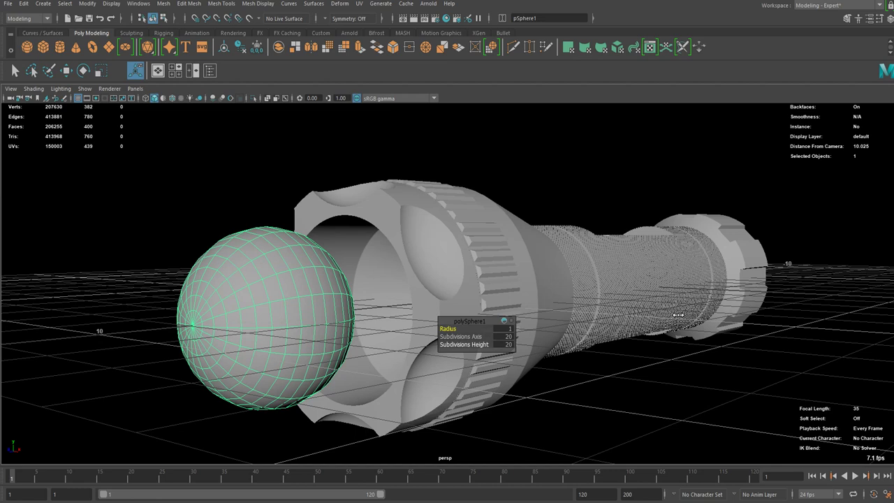
pyautogui.moveTo(470, 337); pyautogui.dragTo(494, 338)
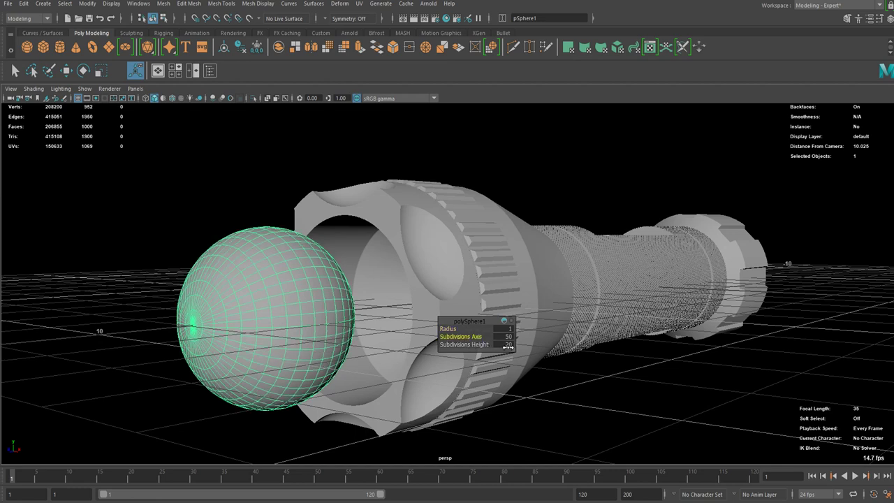
pyautogui.press('q')
# - Delete the half of the sphere that faces the flashlight head, leaving an open dome
pyautogui.keyDown('alt'); pyautogui.moveTo(327, 325); pyautogui.dragTo(264, 298); pyautogui.keyUp('alt')
pyautogui.press('F11')
pyautogui.keyDown('alt'); pyautogui.moveTo(194, 261); pyautogui.dragTo(207, 266, button='middle'); pyautogui.keyUp('alt')
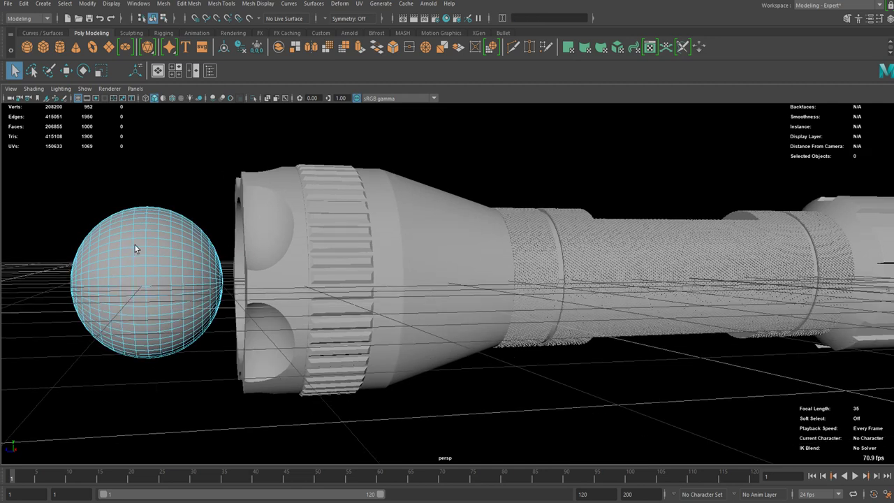
pyautogui.click(150, 234)
pyautogui.keyDown('shift'); pyautogui.doubleClick(155, 244); pyautogui.keyUp('shift')
pyautogui.press('Delete')
pyautogui.doubleClick(185, 255)
pyautogui.press('Delete')
# - Select all faces of the remaining half sphere and flatten them along the flashlight's axis into a shallow lens shape
pyautogui.doubleClick(142, 256)
pyautogui.press('w')
pyautogui.press('r')
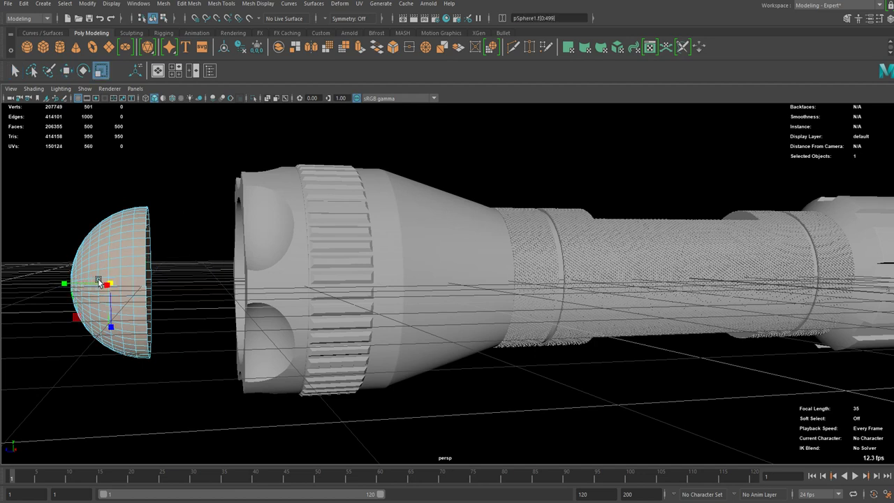
pyautogui.moveTo(65, 284); pyautogui.dragTo(106, 290)
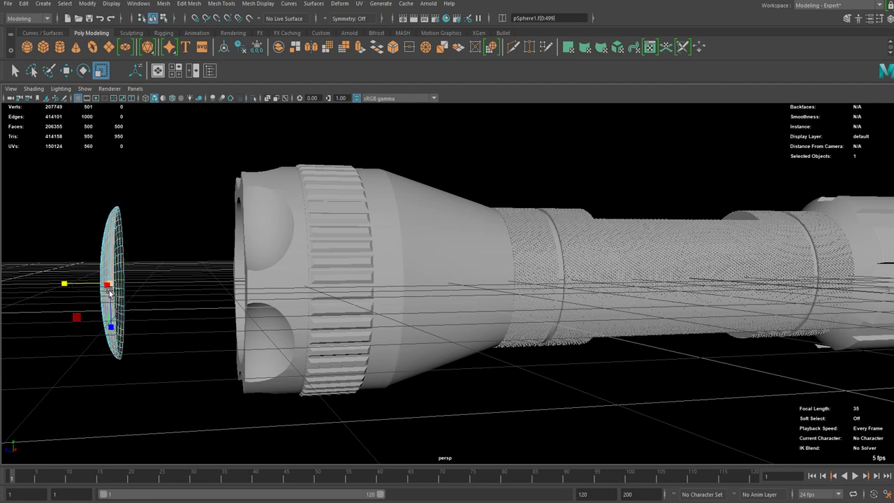
# - Extrude the lens's open border edge loop inward as concentric rings and merge the innermost one to the center, closing the flat back
pyautogui.keyDown('alt'); pyautogui.moveTo(85, 296); pyautogui.dragTo(135, 289, button='middle'); pyautogui.keyUp('alt')
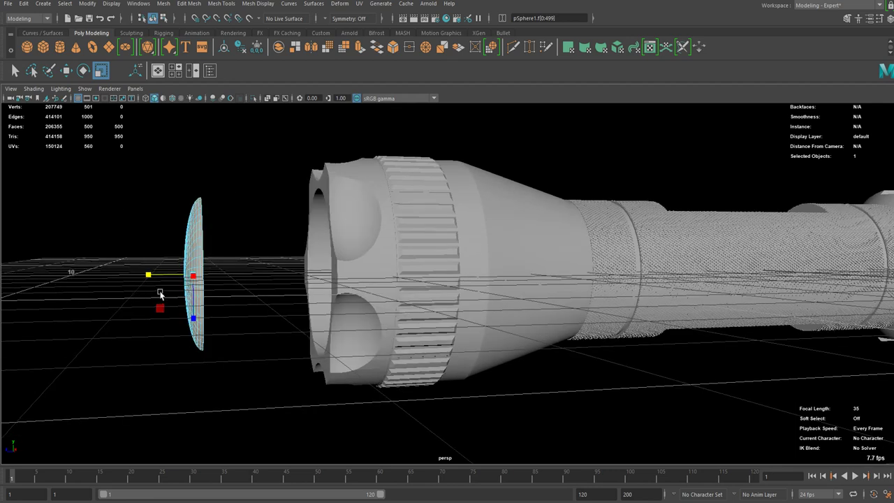
pyautogui.keyDown('alt'); pyautogui.moveTo(161, 295); pyautogui.dragTo(212, 288); pyautogui.keyUp('alt')
pyautogui.keyDown('alt'); pyautogui.moveTo(213, 288); pyautogui.dragTo(427, 348, button='right'); pyautogui.keyUp('alt')
pyautogui.click(261, 279)
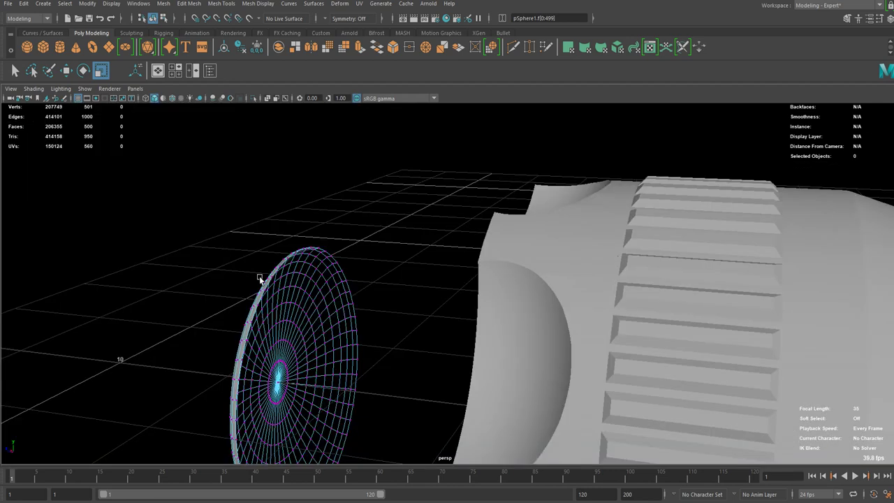
pyautogui.doubleClick(269, 283)
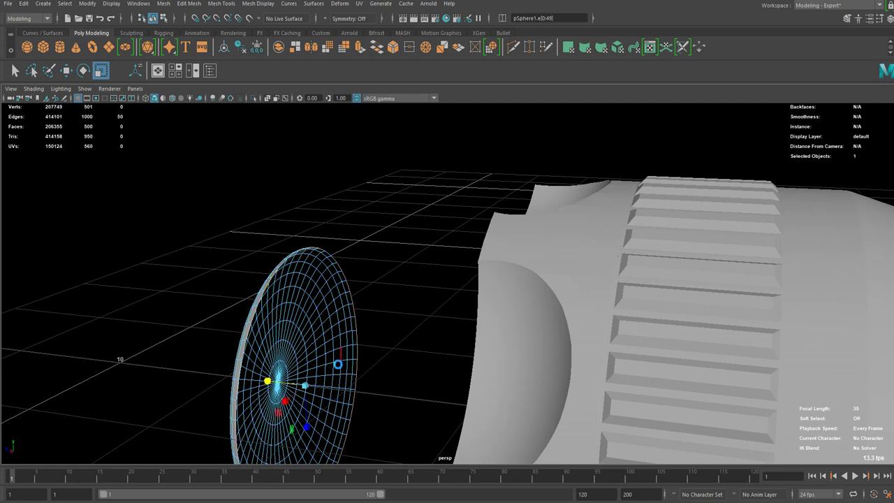
pyautogui.hotkey('ctrl', 'e')
pyautogui.press('r')
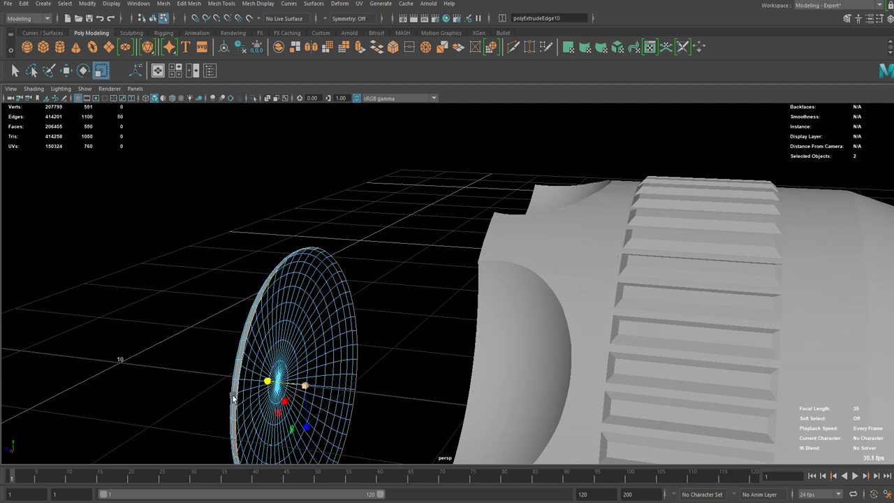
pyautogui.moveTo(305, 386); pyautogui.dragTo(274, 385)
pyautogui.hotkey('ctrl', 'e')
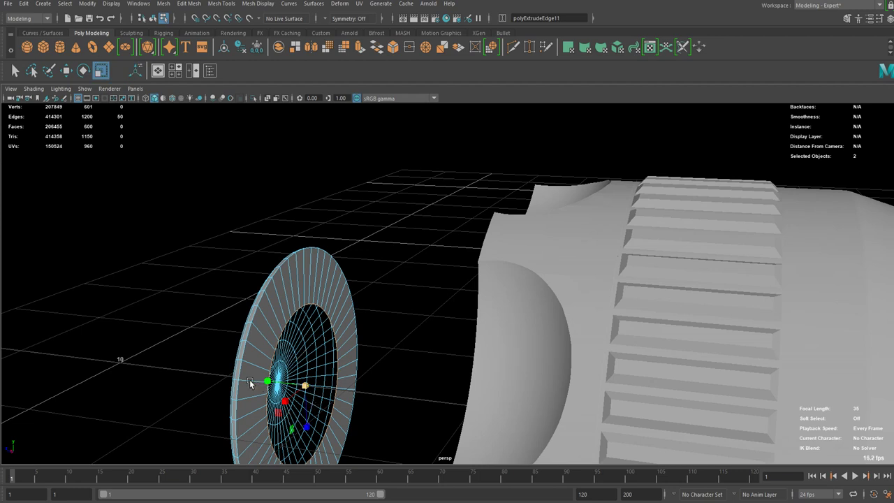
pyautogui.moveTo(305, 385); pyautogui.dragTo(250, 383)
pyautogui.hotkey('ctrl', 'e')
pyautogui.press('w')
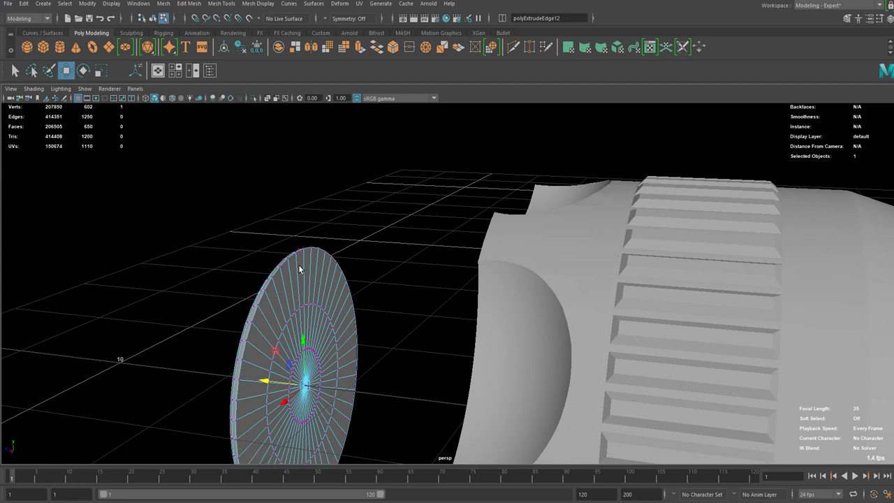
# - Return the lens to object mode, preview it smoothed and switch back to the unsmoothed display
pyautogui.press('q')
pyautogui.scroll(3, 272, 301)
pyautogui.keyDown('alt'); pyautogui.moveTo(272, 301); pyautogui.dragTo(315, 228); pyautogui.keyUp('alt')
pyautogui.moveTo(269, 232); pyautogui.dragTo(352, 164, button='right')
pyautogui.click(354, 165)
pyautogui.click(267, 249)
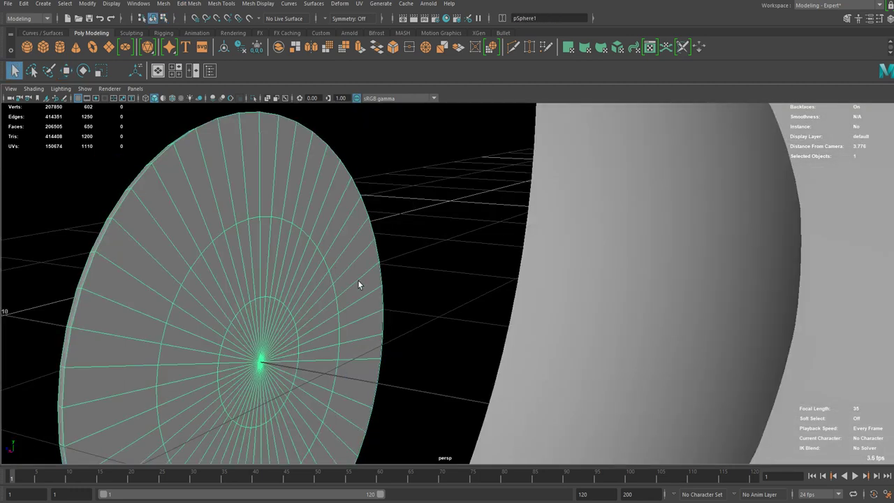
pyautogui.press('3')
pyautogui.keyDown('alt'); pyautogui.moveTo(251, 349); pyautogui.dragTo(323, 220); pyautogui.keyUp('alt')
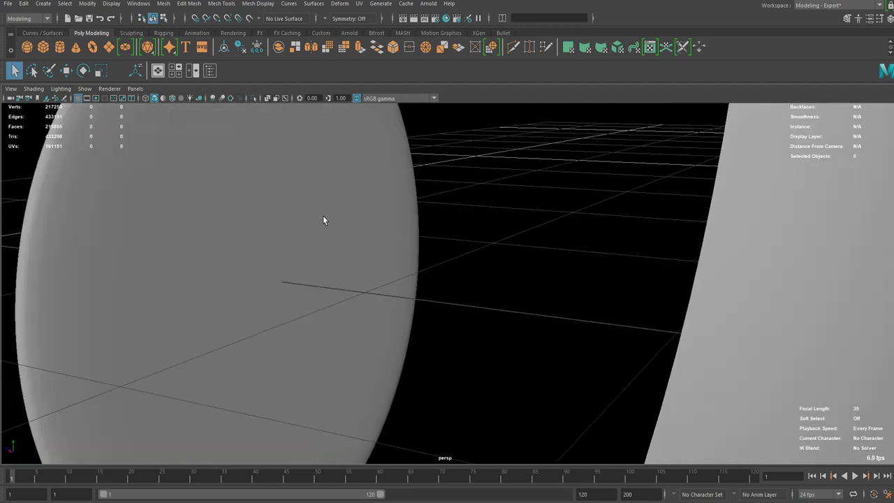
pyautogui.click(165, 282)
pyautogui.press('1')
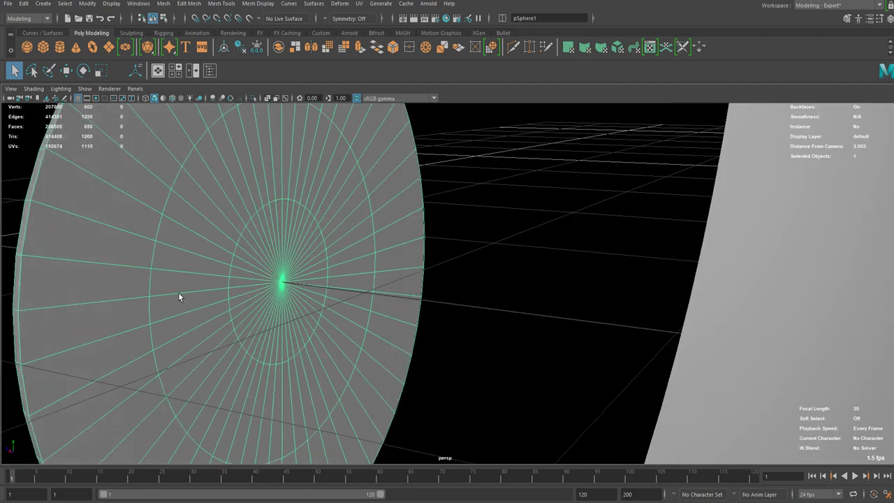
# - Examine the lens's flat back, thin rim and domed front from several angles
pyautogui.scroll(-5, 221, 327)
pyautogui.keyDown('alt'); pyautogui.moveTo(221, 297); pyautogui.dragTo(257, 305, button='middle'); pyautogui.keyUp('alt')
pyautogui.keyDown('alt'); pyautogui.moveTo(254, 306); pyautogui.dragTo(270, 310); pyautogui.keyUp('alt')
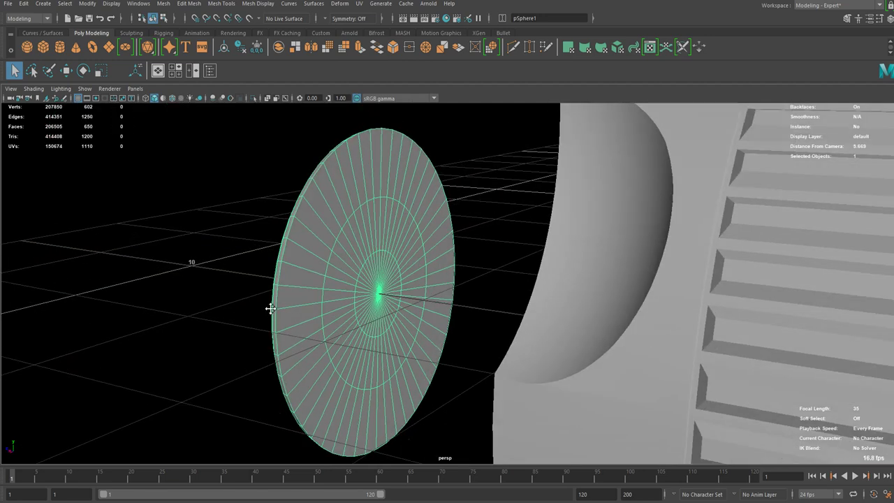
pyautogui.keyDown('alt'); pyautogui.moveTo(269, 309); pyautogui.dragTo(286, 314, button='middle'); pyautogui.keyUp('alt')
pyautogui.scroll(3, 286, 318)
pyautogui.keyDown('alt'); pyautogui.moveTo(270, 309); pyautogui.dragTo(330, 222); pyautogui.keyUp('alt')
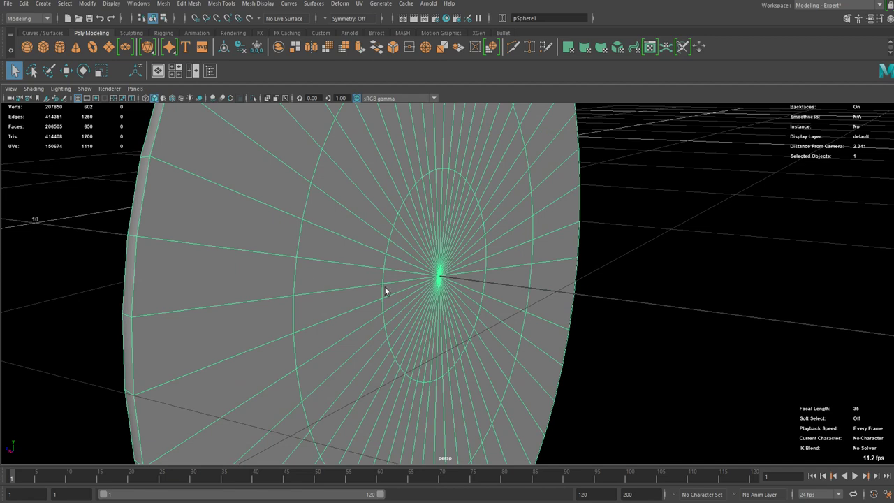
pyautogui.scroll(-5, 425, 278)
pyautogui.keyDown('alt'); pyautogui.moveTo(427, 281); pyautogui.dragTo(566, 311); pyautogui.keyUp('alt')
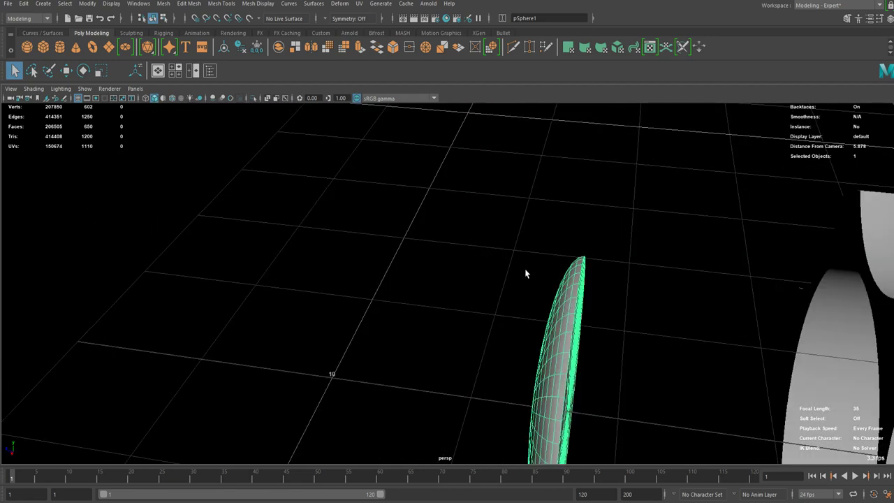
pyautogui.scroll(-3, 553, 296)
pyautogui.click(602, 299)
pyautogui.keyDown('alt'); pyautogui.moveTo(619, 332); pyautogui.dragTo(644, 290); pyautogui.keyUp('alt')
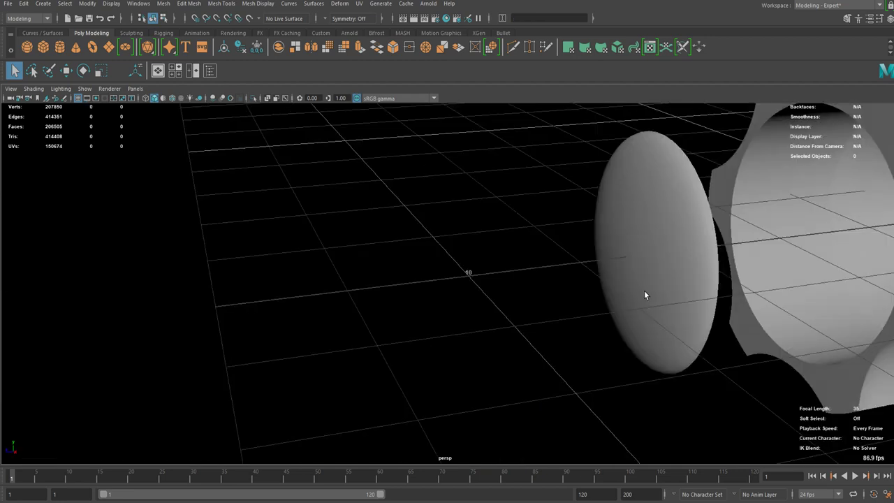
# - Center the lens's pivot and freeze its transformations
pyautogui.click(644, 292)
pyautogui.press('w')
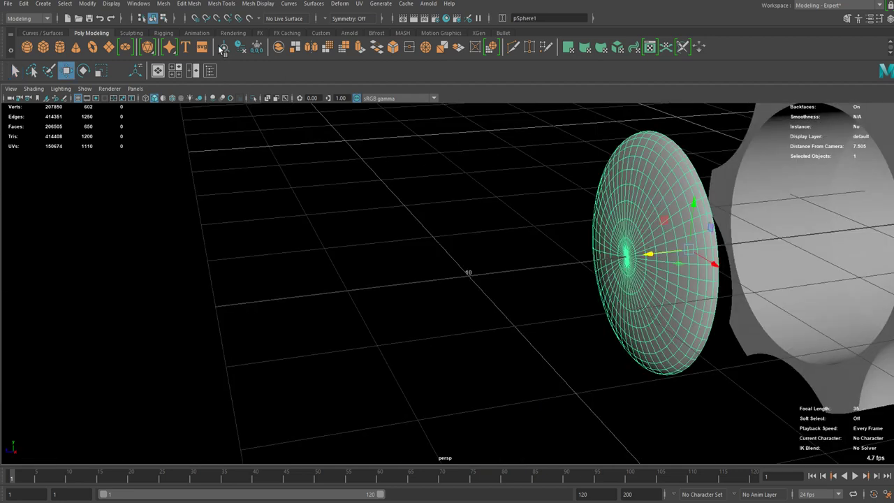
pyautogui.click(256, 47)
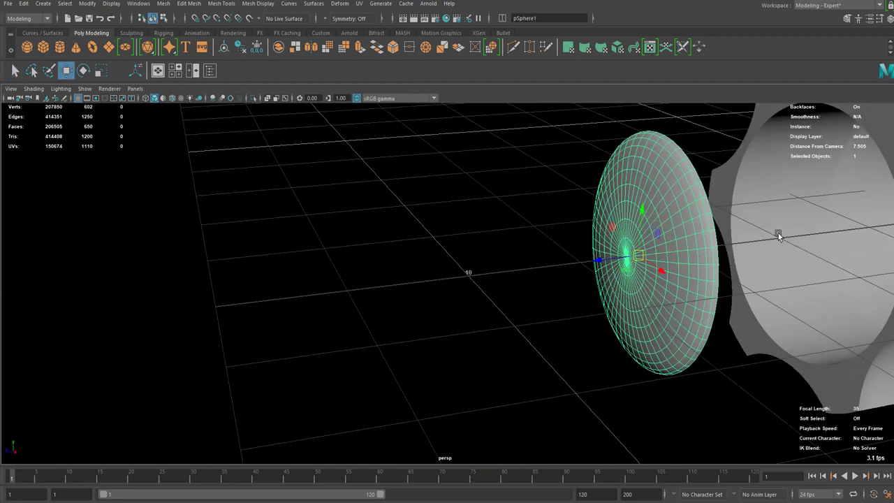
# - Scale the lens to fill the head's round opening and position it just inside the scalloped rim
pyautogui.keyDown('alt'); pyautogui.moveTo(776, 235); pyautogui.dragTo(528, 270); pyautogui.keyUp('alt')
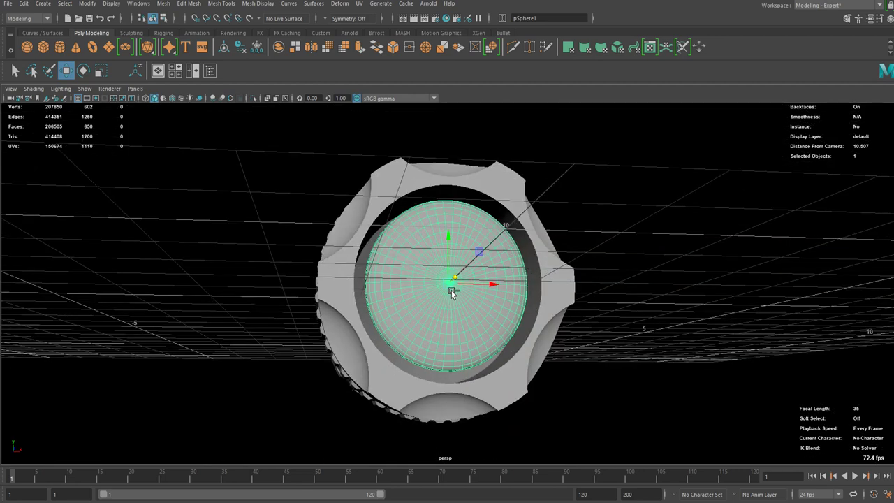
pyautogui.keyDown('alt'); pyautogui.moveTo(451, 292); pyautogui.dragTo(391, 307); pyautogui.keyUp('alt')
pyautogui.scroll(3, 449, 285)
pyautogui.press('r')
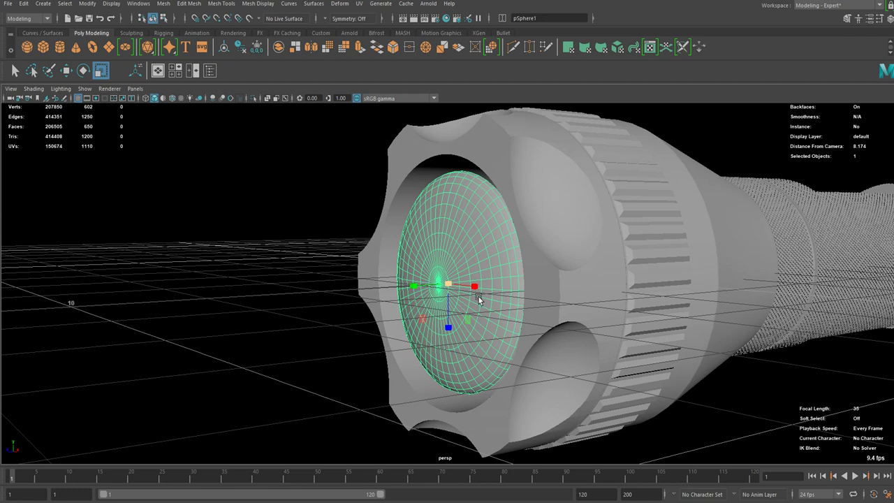
pyautogui.click(287, 349)
pyautogui.keyDown('alt'); pyautogui.moveTo(289, 340); pyautogui.dragTo(413, 316); pyautogui.keyUp('alt')
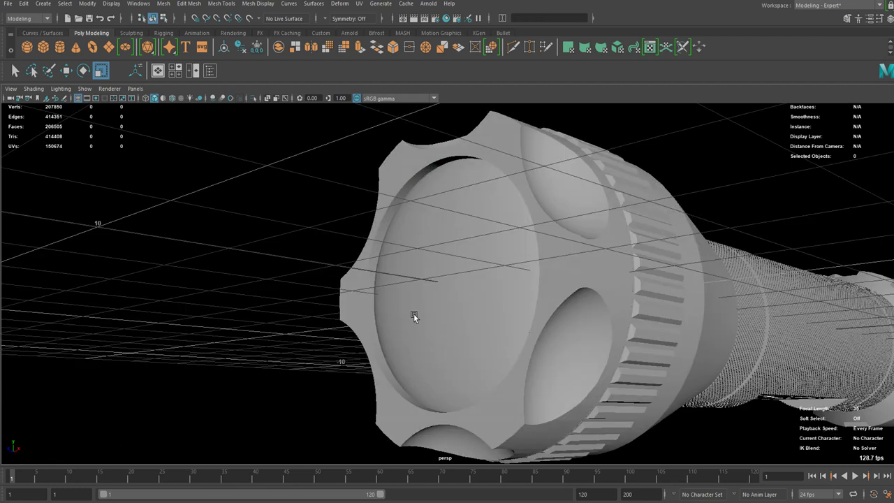
pyautogui.click(425, 299)
pyautogui.press('w')
pyautogui.moveTo(419, 278); pyautogui.dragTo(427, 285)
pyautogui.click(297, 300)
# - Select the whole flashlight, open the Outliner and expand pCylinder2 to check its child nodes
pyautogui.scroll(-5, 377, 318)
pyautogui.keyDown('alt'); pyautogui.moveTo(455, 334); pyautogui.dragTo(596, 280); pyautogui.keyUp('alt')
pyautogui.keyDown('alt'); pyautogui.moveTo(596, 280); pyautogui.dragTo(442, 350, button='middle'); pyautogui.keyUp('alt')
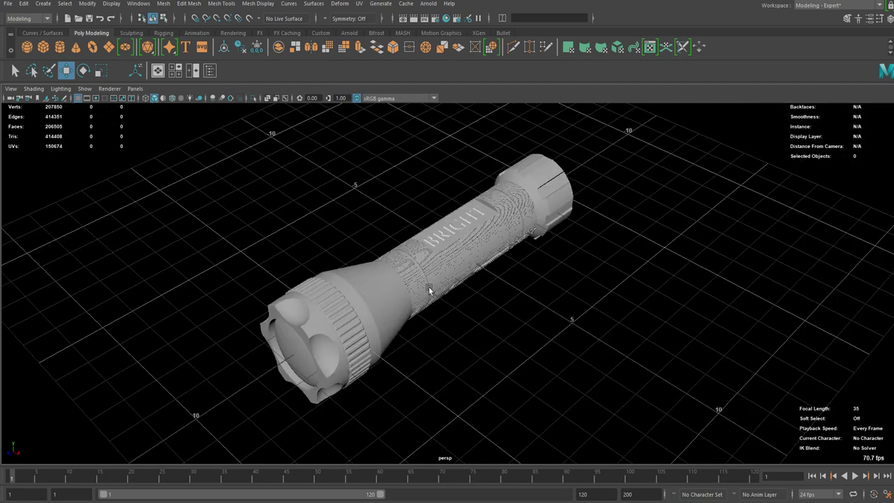
pyautogui.keyDown('alt'); pyautogui.moveTo(443, 348); pyautogui.dragTo(492, 299); pyautogui.keyUp('alt')
pyautogui.moveTo(187, 394); pyautogui.dragTo(192, 401)
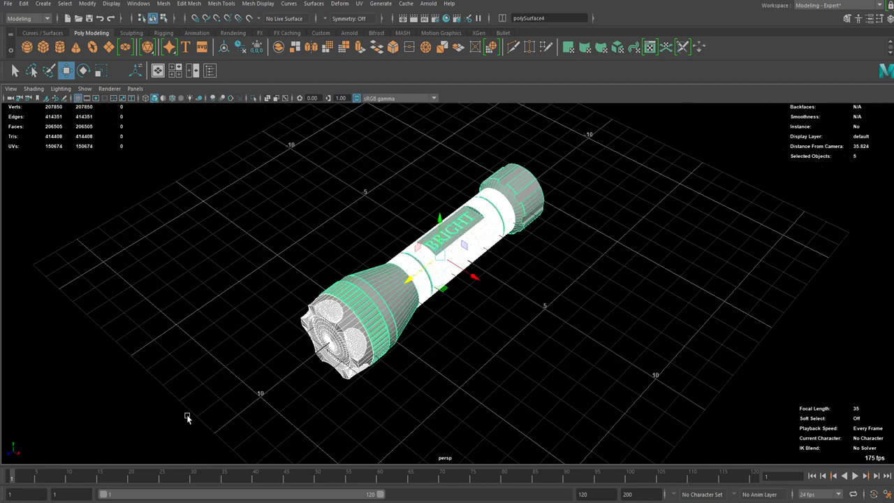
pyautogui.click(207, 74)
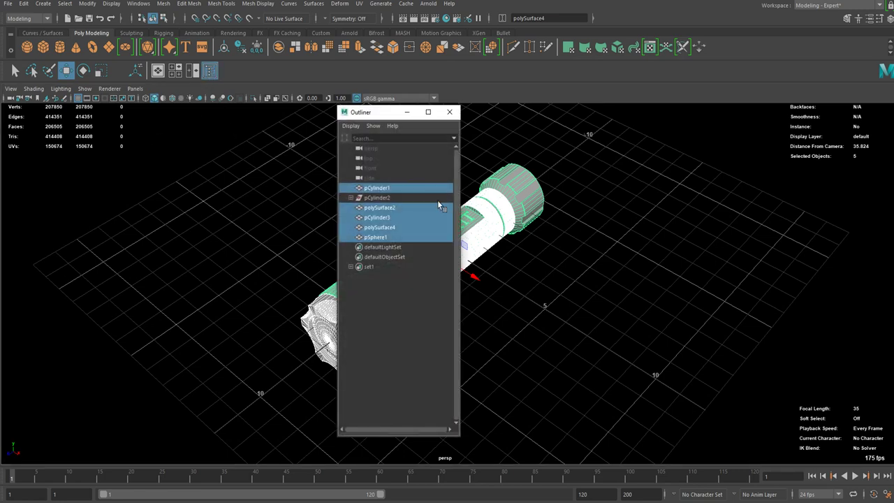
pyautogui.click(371, 206)
pyautogui.click(351, 198)
pyautogui.click(388, 208)
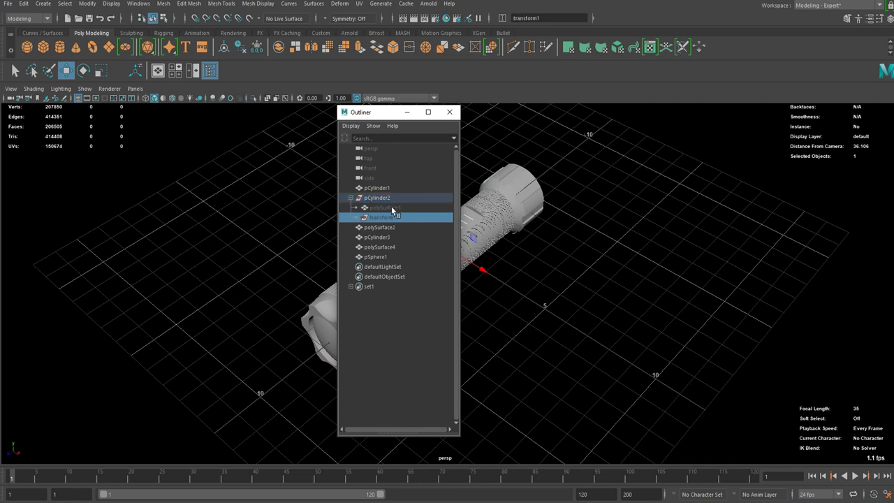
pyautogui.click(375, 199)
# - Group pCylinder1, polySurface2, pCylinder3, polySurface4 and pSphere1 together
pyautogui.click(377, 188)
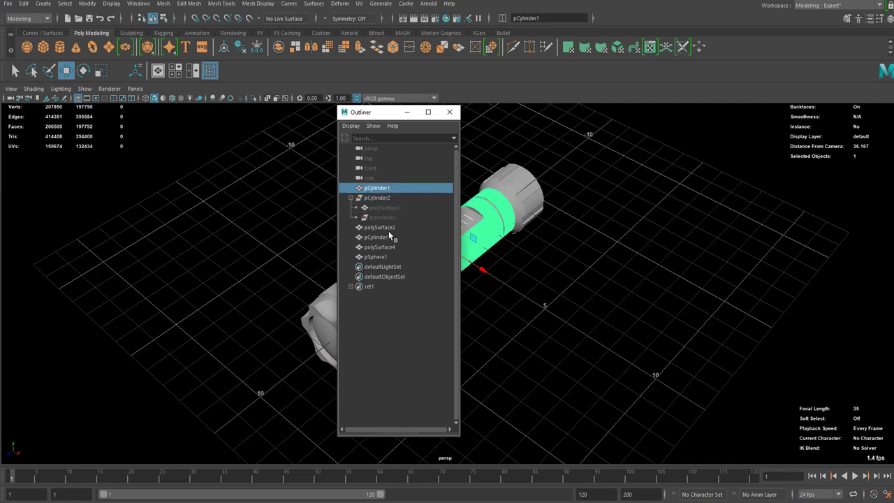
pyautogui.keyDown('ctrl'); pyautogui.click(381, 227); pyautogui.keyUp('ctrl')
pyautogui.keyDown('shift'); pyautogui.click(375, 256); pyautogui.keyUp('shift')
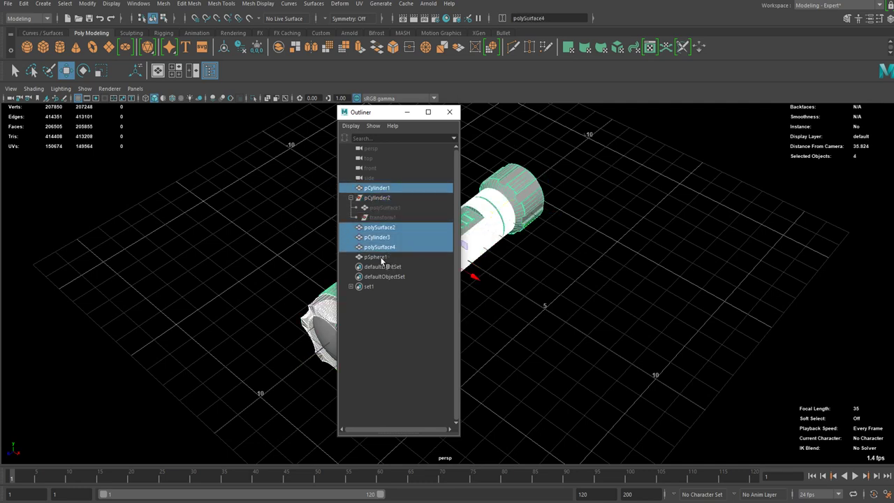
pyautogui.hotkey('ctrl', 'g')
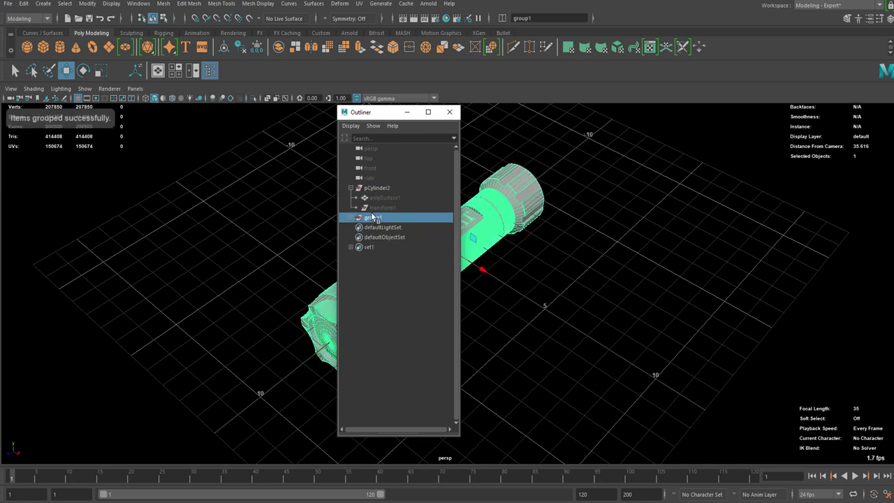
# - Expand group1, select its five parts from pCylinder1 to pSphere1, and close the Outliner
pyautogui.click(351, 218)
pyautogui.click(382, 227)
pyautogui.keyDown('shift'); pyautogui.click(381, 266); pyautogui.keyUp('shift')
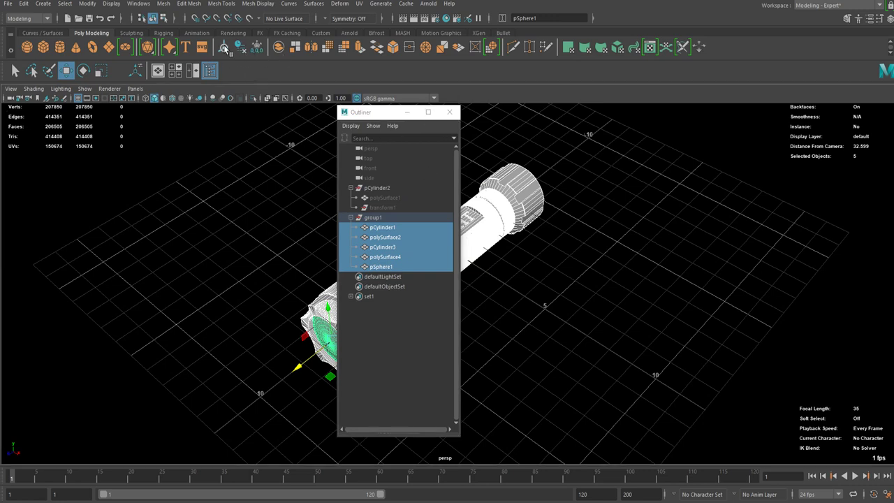
pyautogui.click(449, 112)
# - Clear the selection and inspect the shaded flashlight from the front and from the side
pyautogui.press('f')
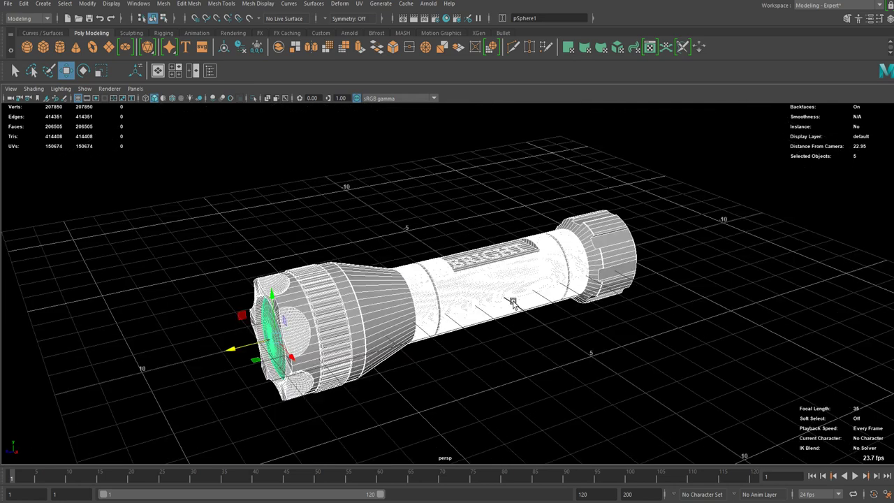
pyautogui.click(510, 405)
pyautogui.keyDown('alt'); pyautogui.moveTo(510, 405); pyautogui.dragTo(542, 371); pyautogui.keyUp('alt')
pyautogui.keyDown('alt'); pyautogui.moveTo(542, 372); pyautogui.dragTo(445, 338, button='right'); pyautogui.keyUp('alt')
pyautogui.keyDown('alt'); pyautogui.moveTo(445, 337); pyautogui.dragTo(478, 311, button='middle'); pyautogui.keyUp('alt')
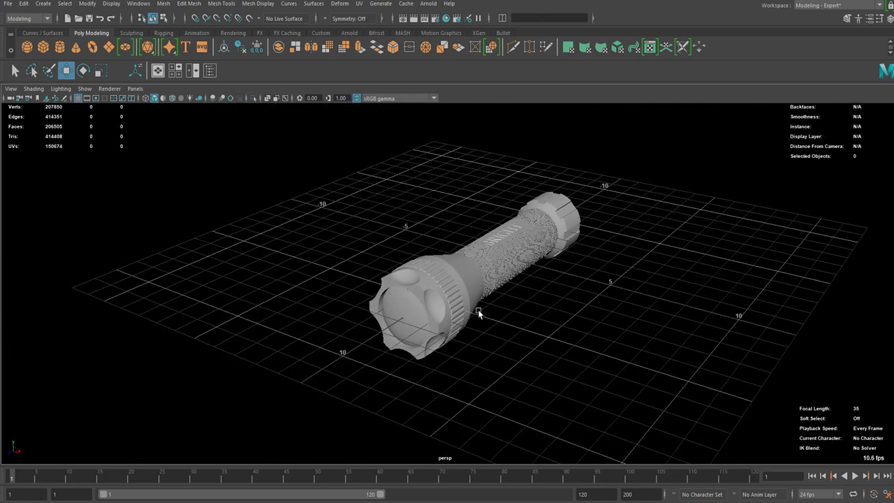
pyautogui.keyDown('alt'); pyautogui.moveTo(478, 312); pyautogui.dragTo(576, 339); pyautogui.keyUp('alt')
pyautogui.scroll(4, 627, 287)
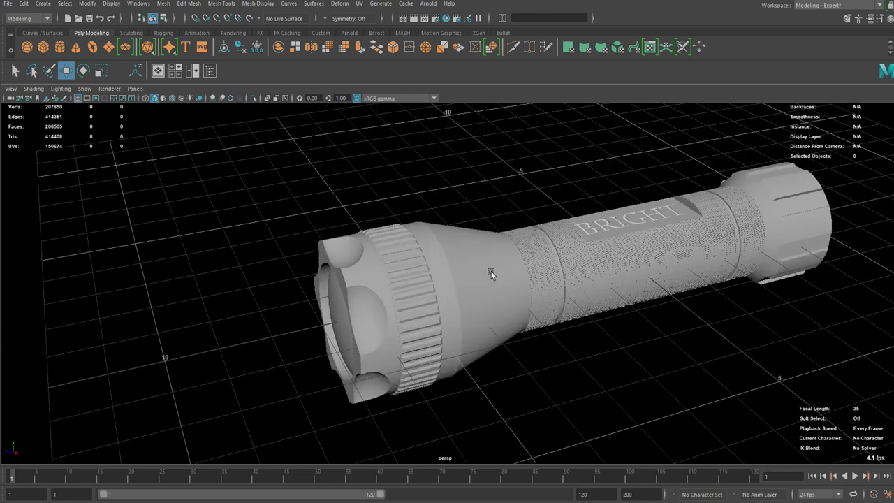
# - Save the flashlight scene and accept saving it as a Student Version file
pyautogui.keyDown('alt'); pyautogui.moveTo(475, 272); pyautogui.dragTo(478, 273); pyautogui.keyUp('alt')
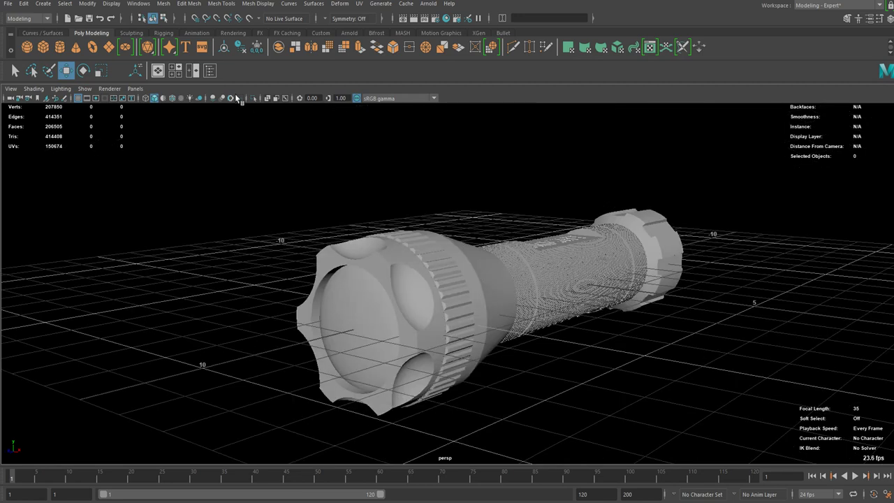
pyautogui.press('q')
pyautogui.click(426, 271)
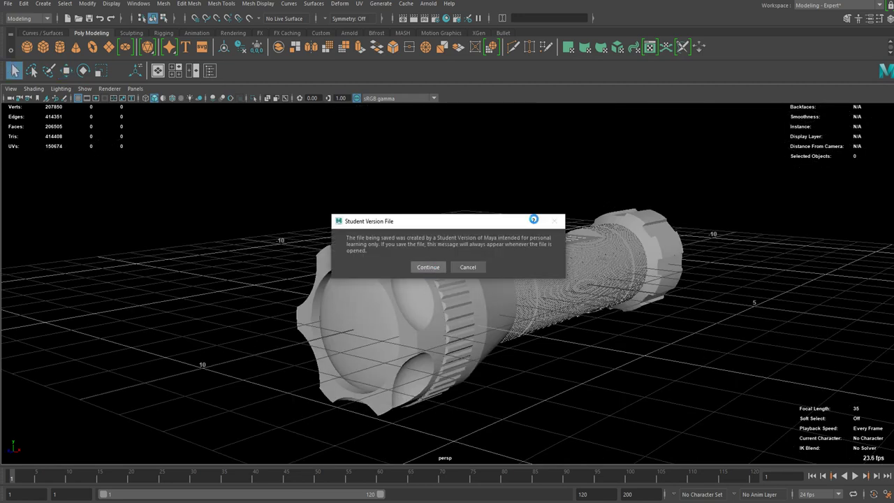
# - Open the Attribute Editor, place it clear of the flashlight's head, and select the knurled grip to show its attributes
pyautogui.click(868, 18)
pyautogui.moveTo(159, 122); pyautogui.dragTo(677, 92)
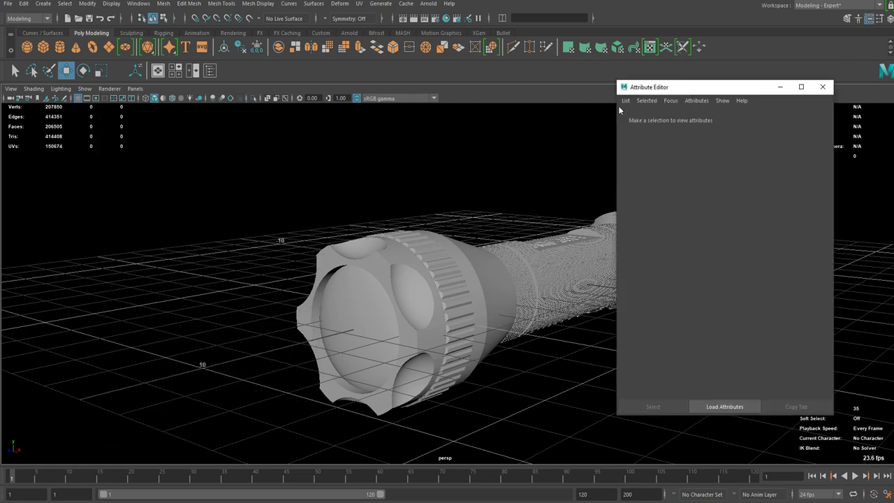
pyautogui.keyDown('alt'); pyautogui.moveTo(458, 239); pyautogui.dragTo(363, 223, button='middle'); pyautogui.keyUp('alt')
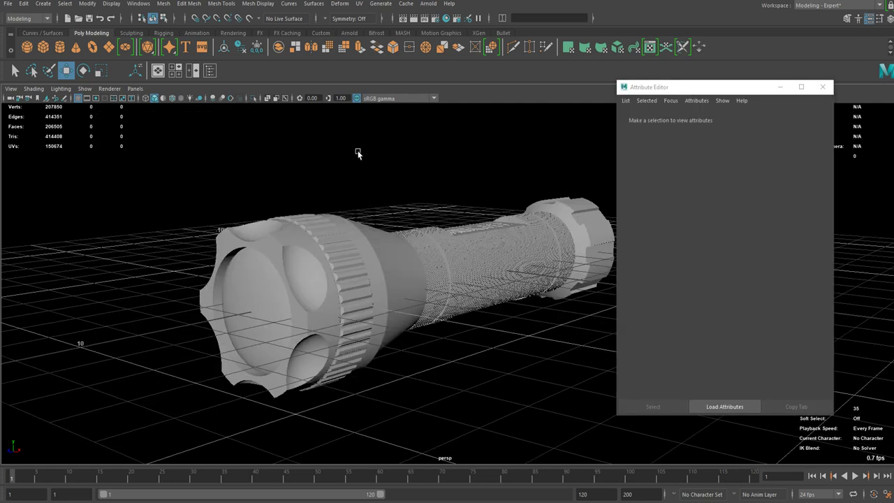
pyautogui.keyDown('alt'); pyautogui.moveTo(381, 209); pyautogui.dragTo(491, 232); pyautogui.keyUp('alt')
pyautogui.click(473, 245)
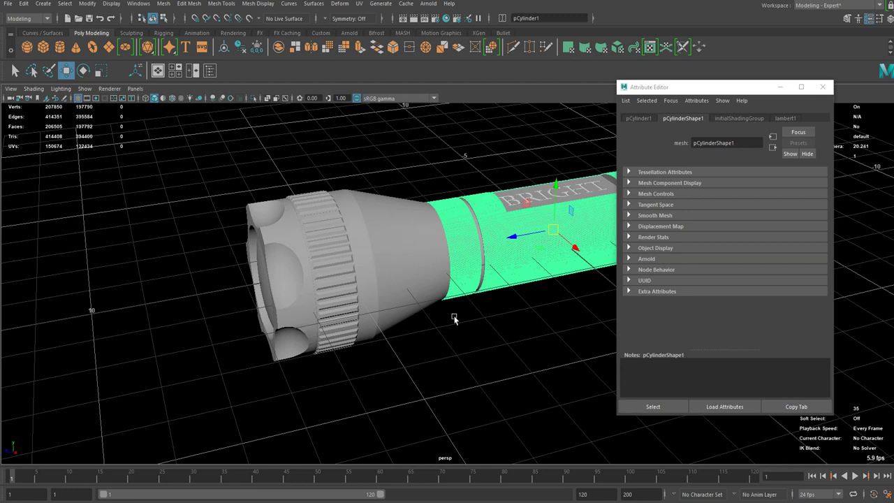
# - Deselect the grip, select the ribbed head body polySurface4, and show the attributes of its lambert1 material
pyautogui.keyDown('alt'); pyautogui.moveTo(454, 319); pyautogui.dragTo(300, 295); pyautogui.keyUp('alt')
pyautogui.click(344, 341)
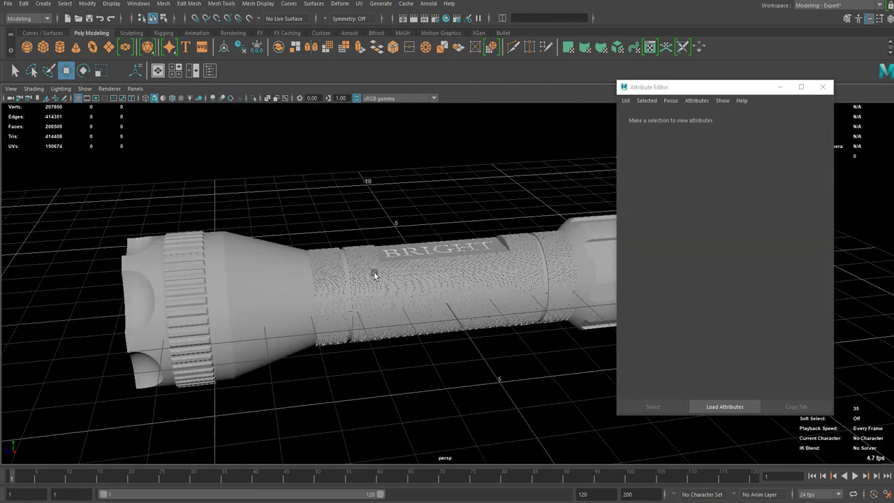
pyautogui.keyDown('alt'); pyautogui.moveTo(375, 275); pyautogui.dragTo(364, 271); pyautogui.keyUp('alt')
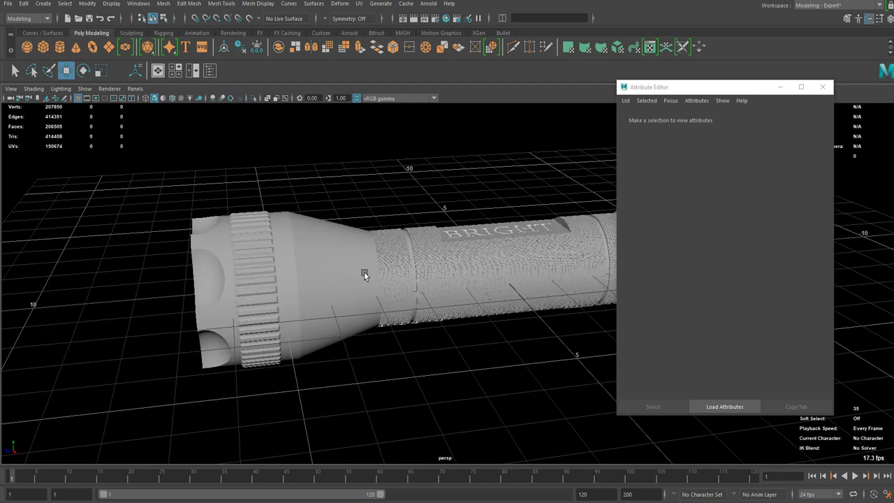
pyautogui.click(374, 256)
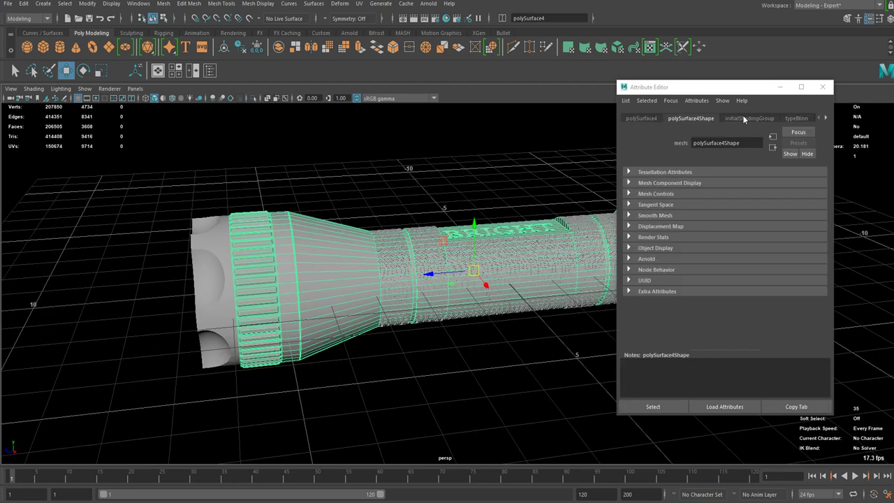
pyautogui.click(742, 119)
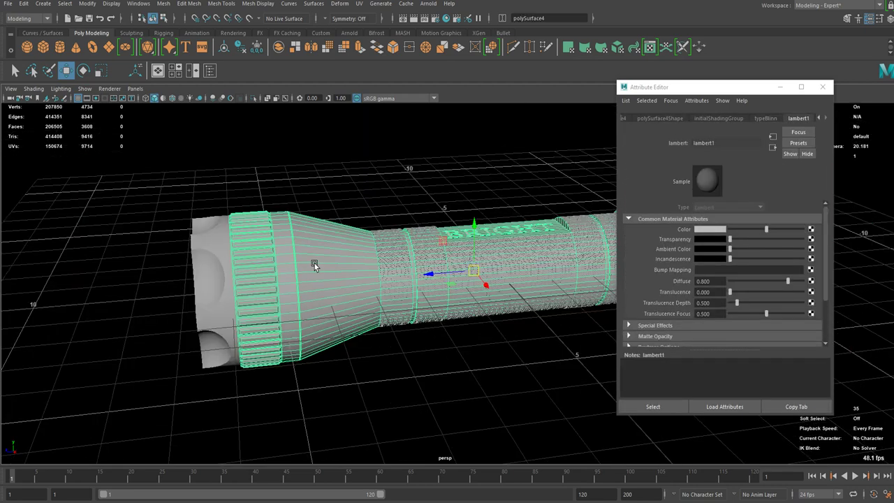
# - Start assigning a new material to the ribbed head body and list the available Arnold shaders
pyautogui.scroll(5, 314, 265)
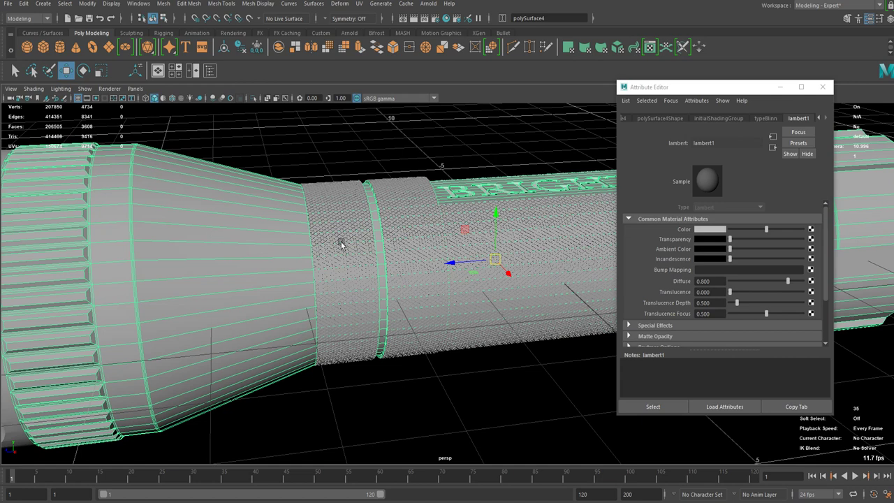
pyautogui.keyDown('alt'); pyautogui.moveTo(341, 243); pyautogui.dragTo(320, 205); pyautogui.keyUp('alt')
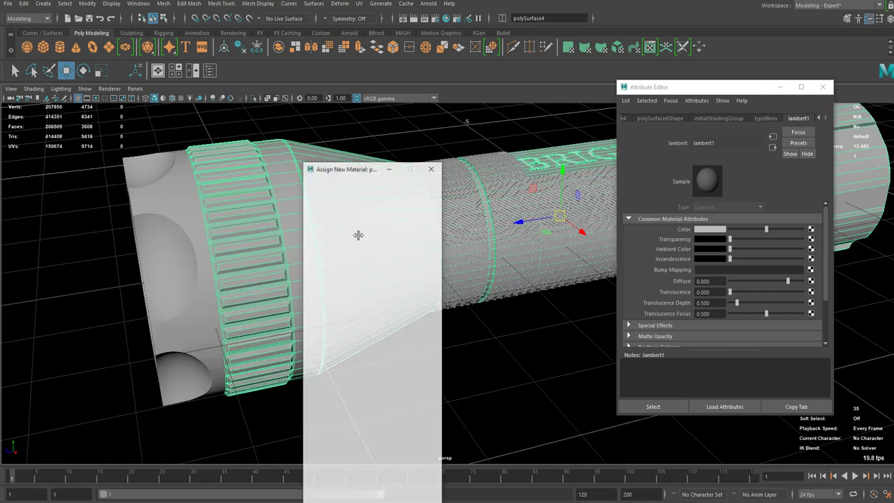
pyautogui.click(333, 249)
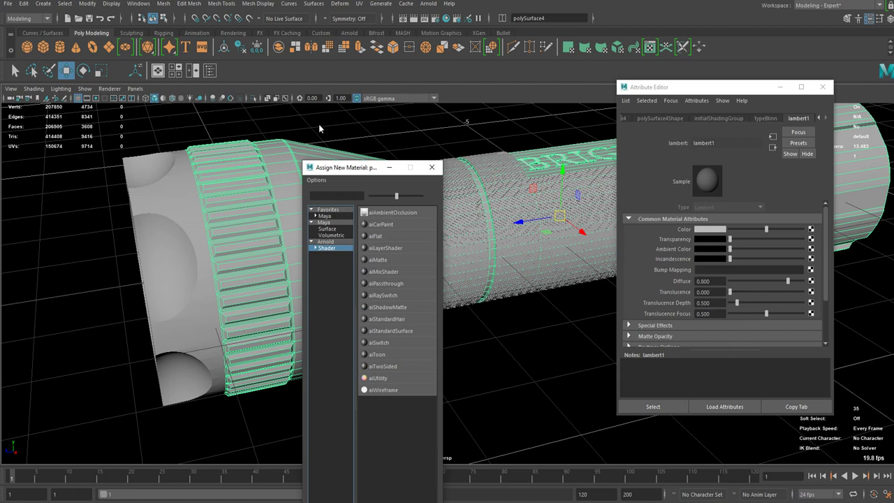